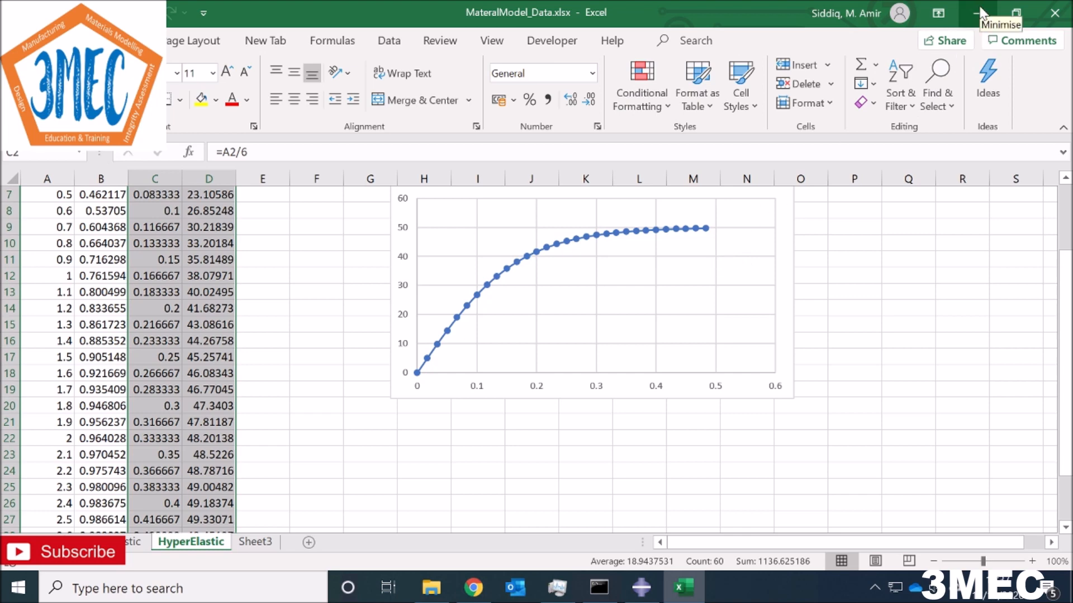
# Step: Switch to Abaqus/CAE and start creating a new material in the Property module
pyautogui.click(978, 14)
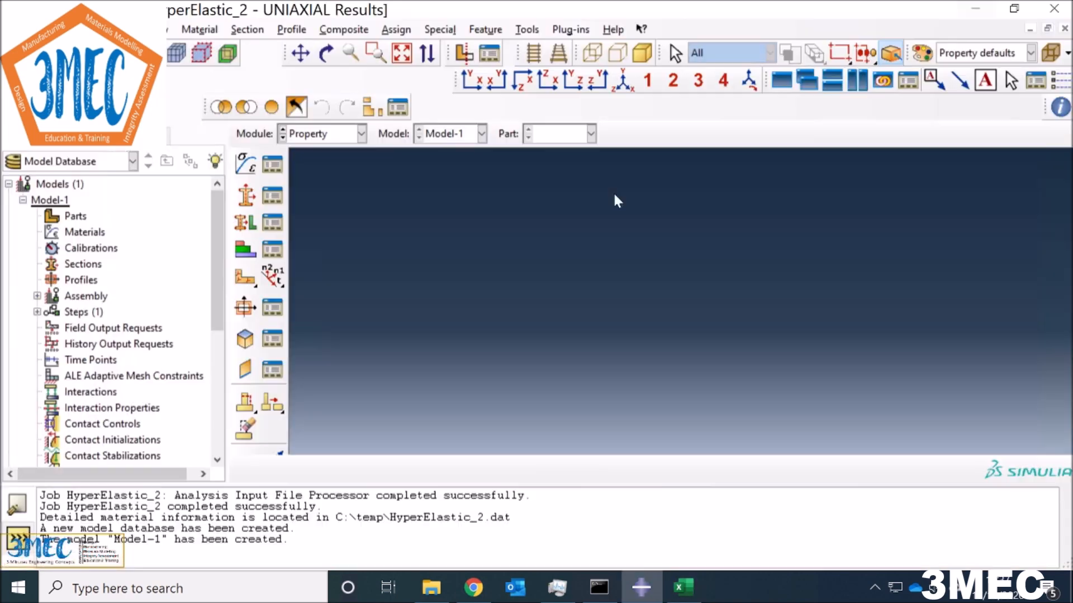
pyautogui.click(247, 165)
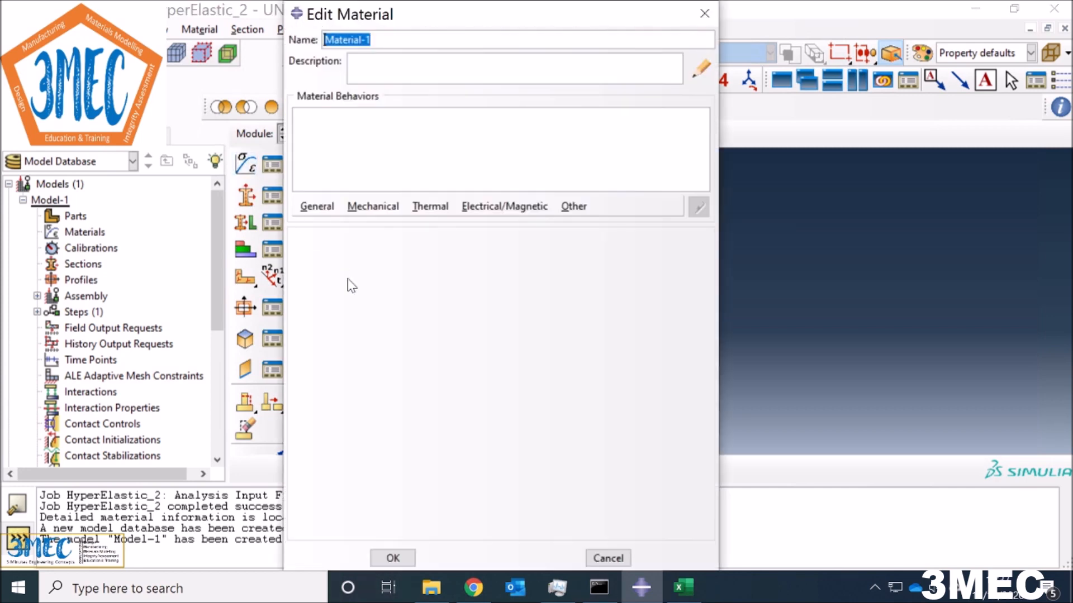
pyautogui.click(374, 208)
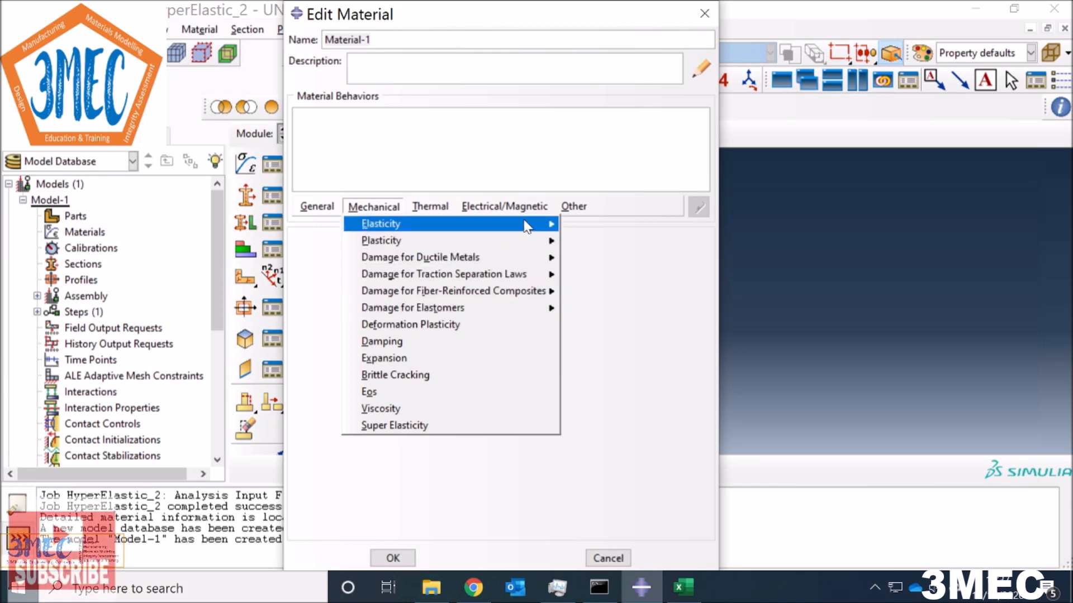
pyautogui.moveTo(386, 223)
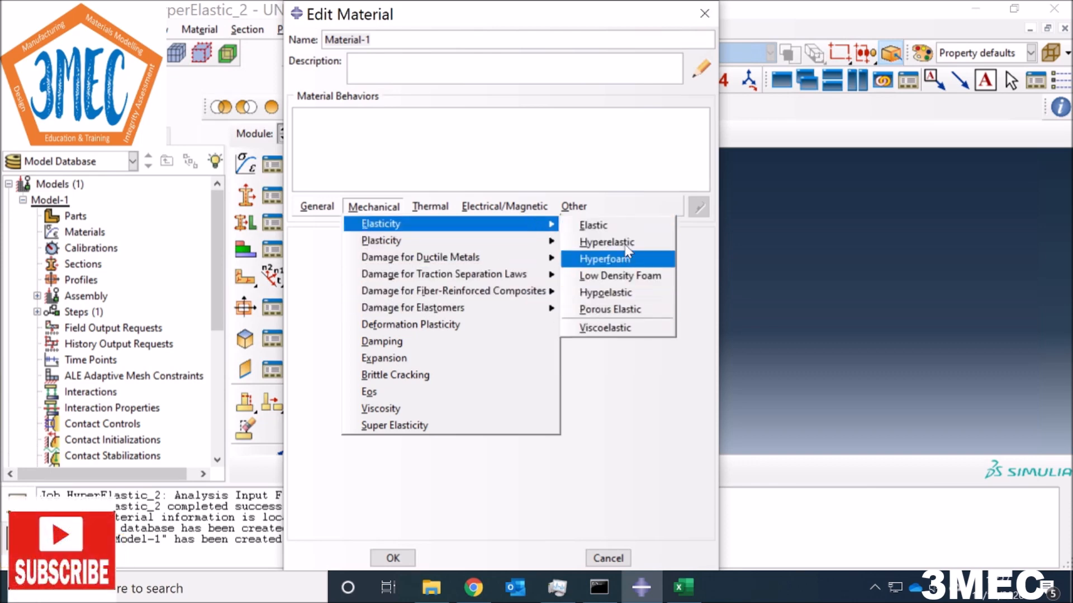
pyautogui.click(624, 296)
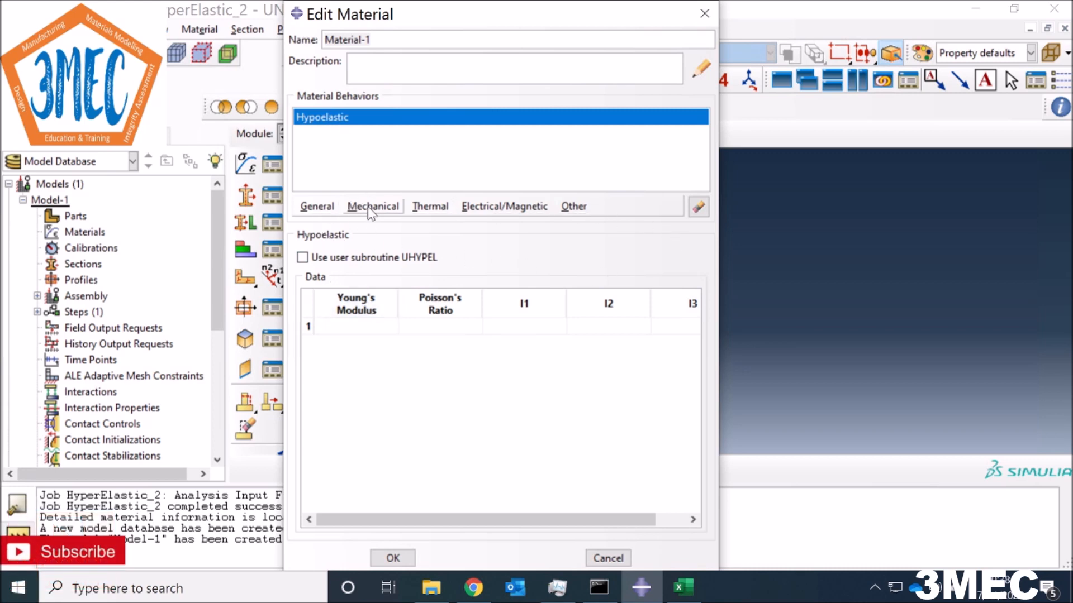
pyautogui.click(699, 207)
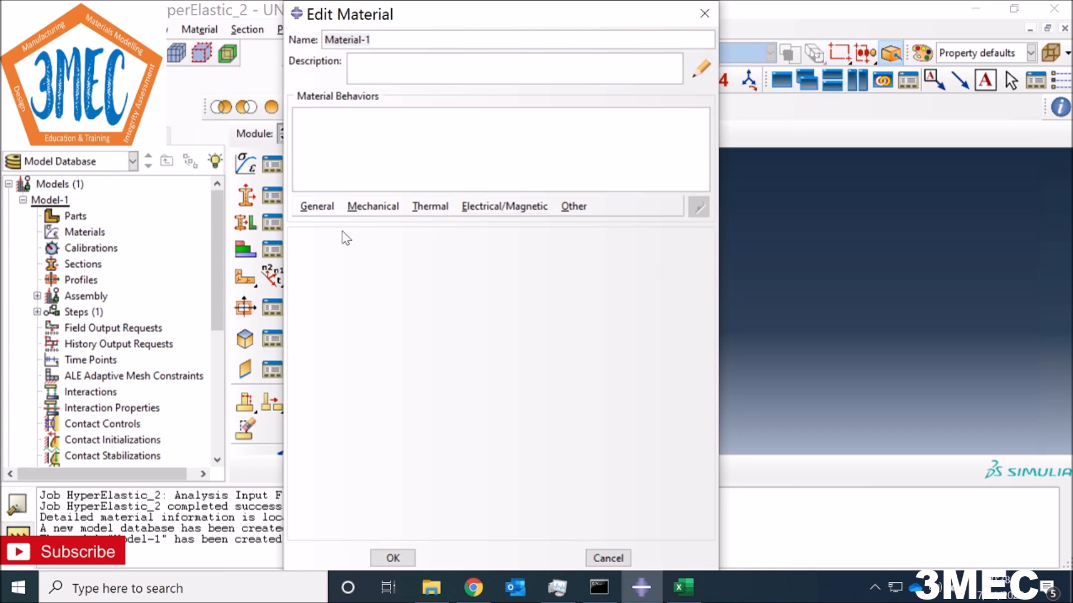
# Step: Add the Hyperelastic elasticity behavior to Material-1
pyautogui.click(374, 208)
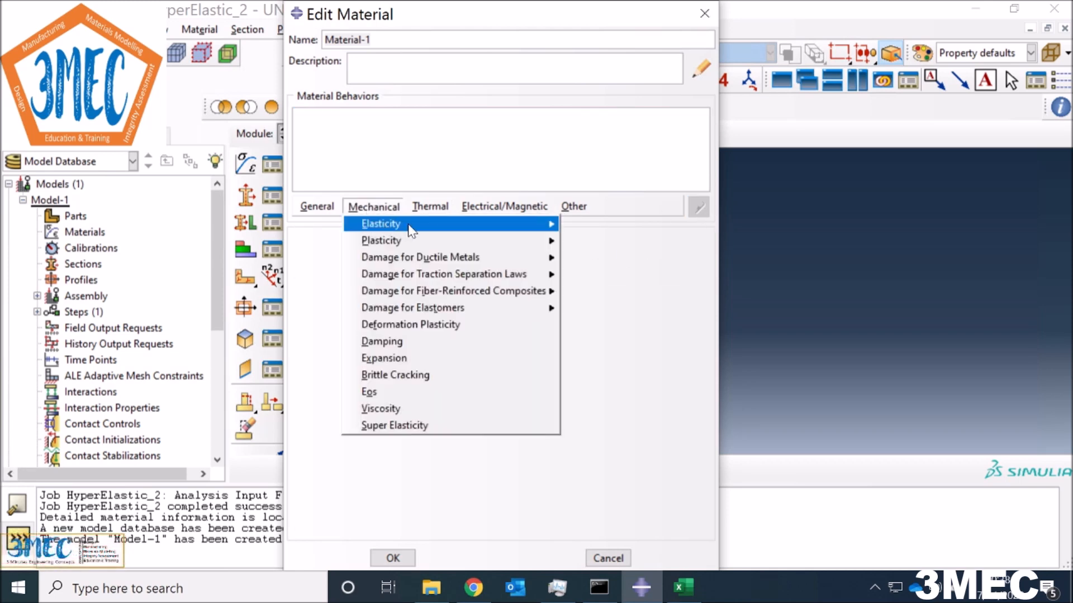
pyautogui.moveTo(412, 229)
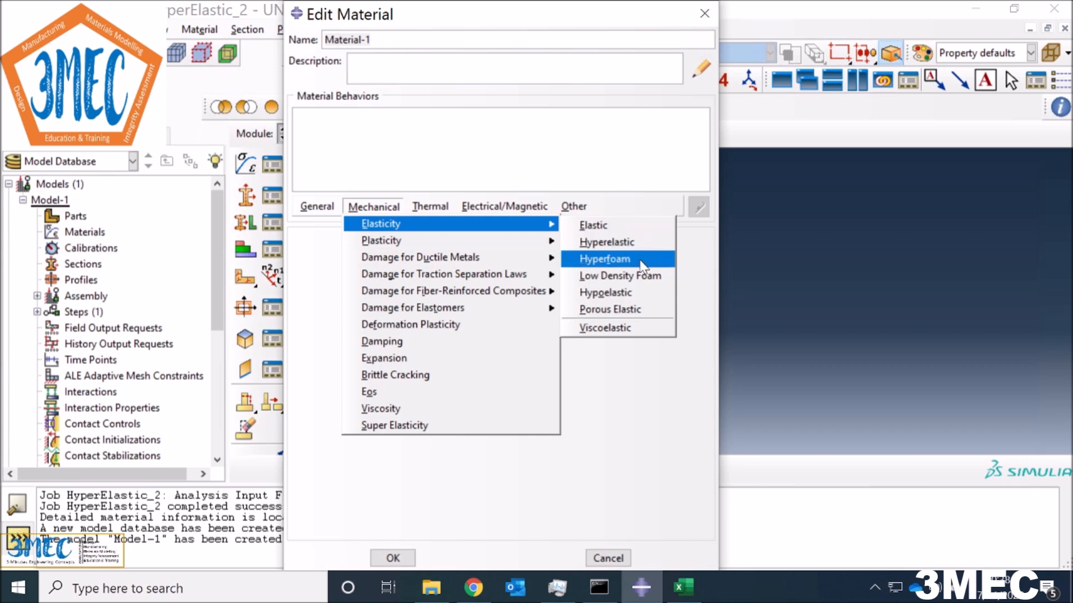
pyautogui.click(629, 243)
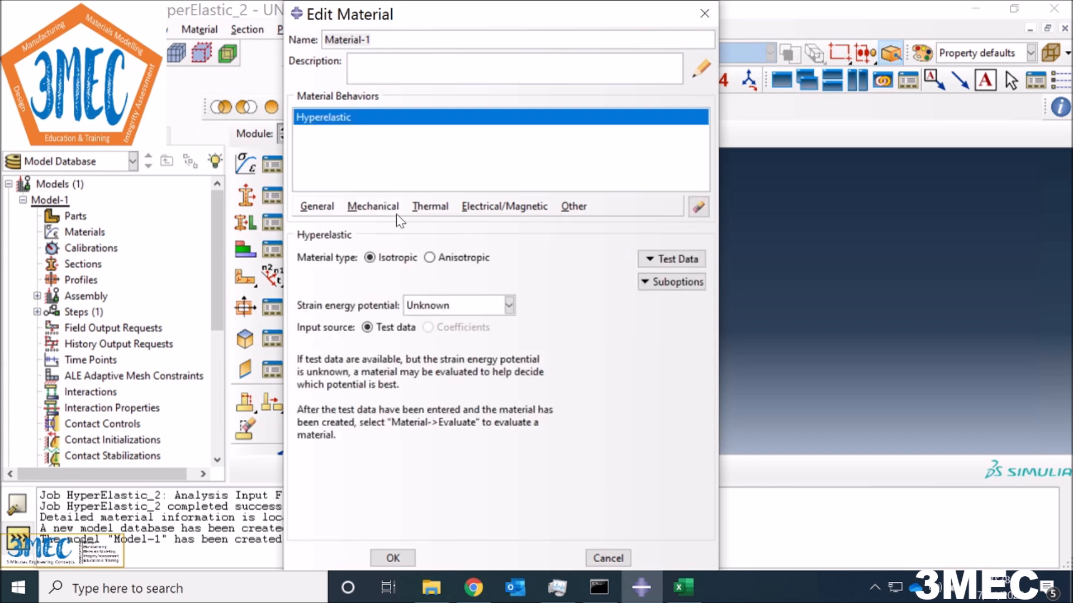
# Step: Review the available strain energy potentials and open the uniaxial test data editor for the hyperelastic behavior
pyautogui.click(461, 311)
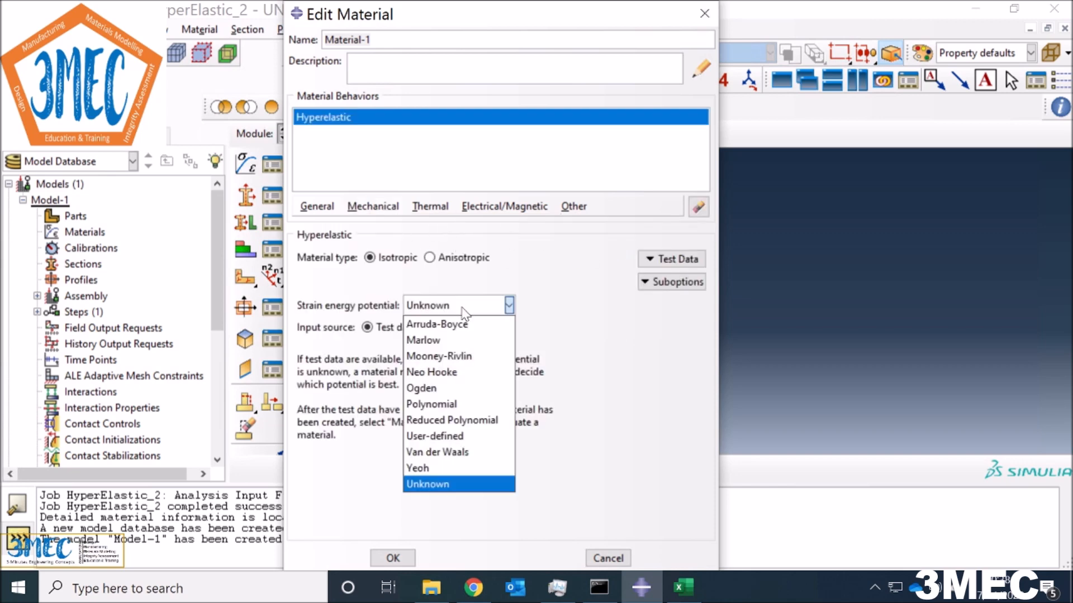
pyautogui.click(676, 259)
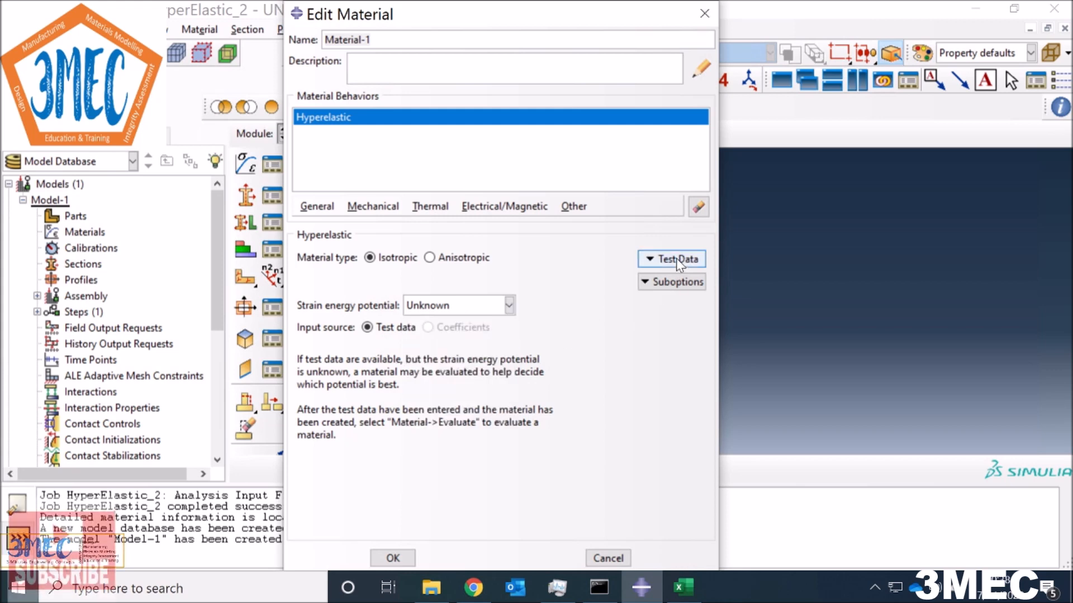
pyautogui.click(676, 258)
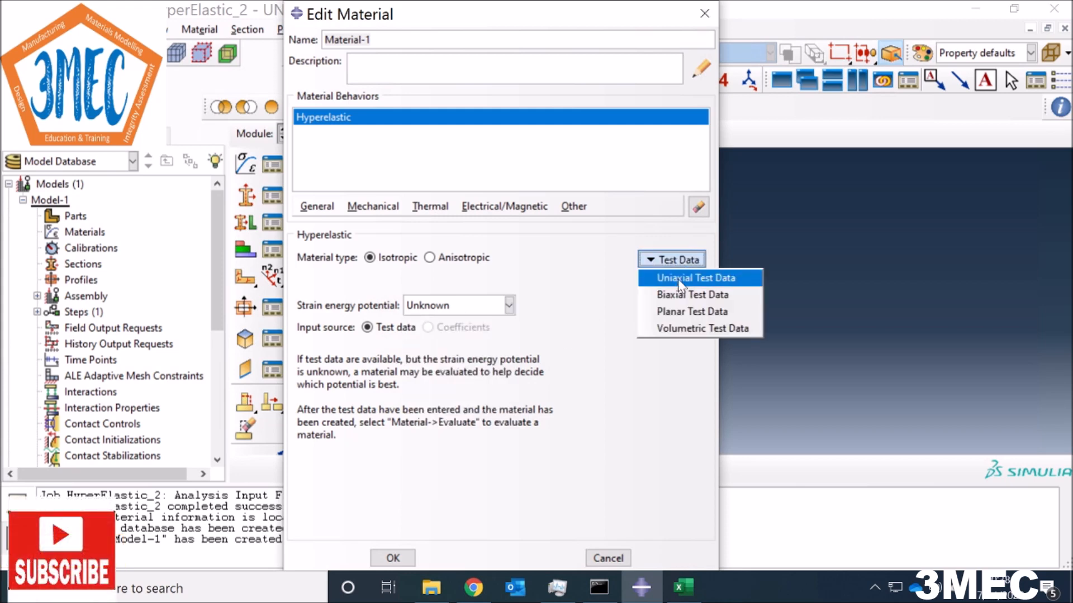
pyautogui.click(679, 280)
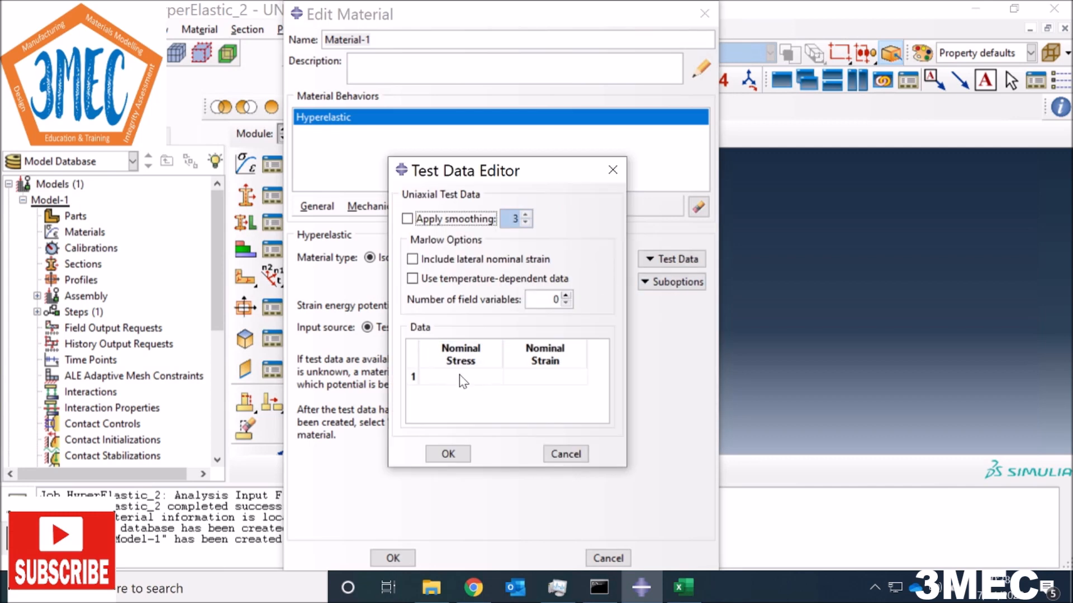
# Step: Switch to Excel, copy the selected Strain and Stress values from the HyperElastic sheet, and return to Abaqus/CAE
pyautogui.click(682, 594)
pyautogui.scroll(2, 215, 274)
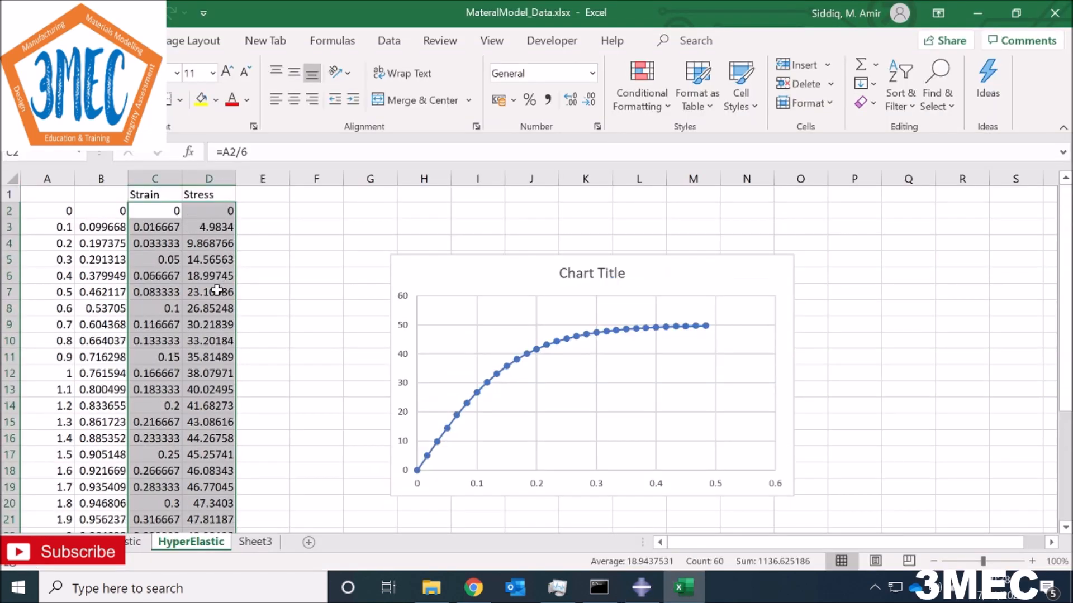
pyautogui.hotkey('ctrl', 'c')
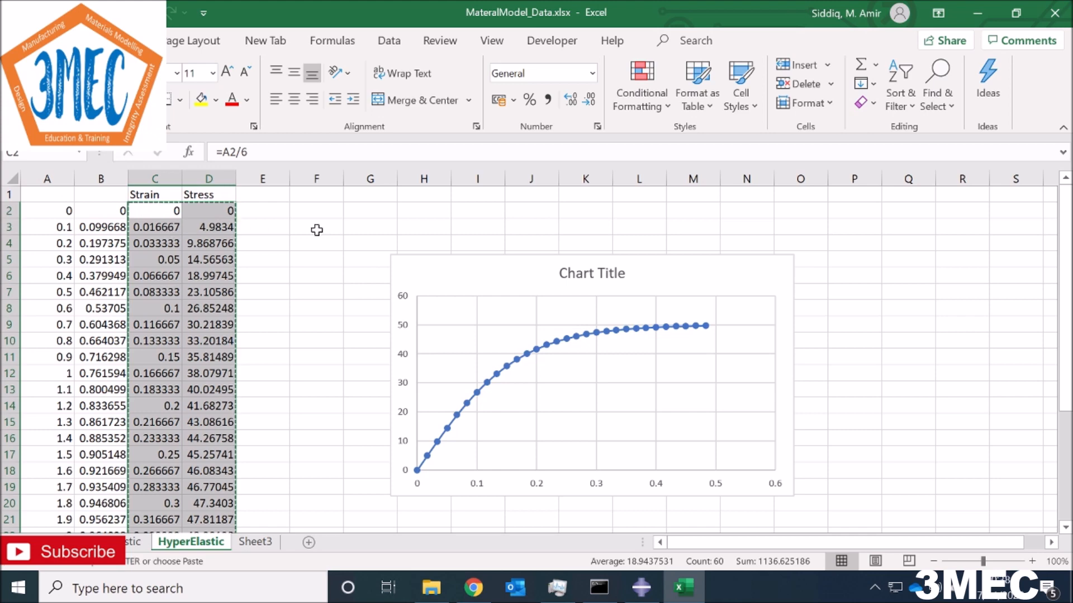
pyautogui.click(979, 19)
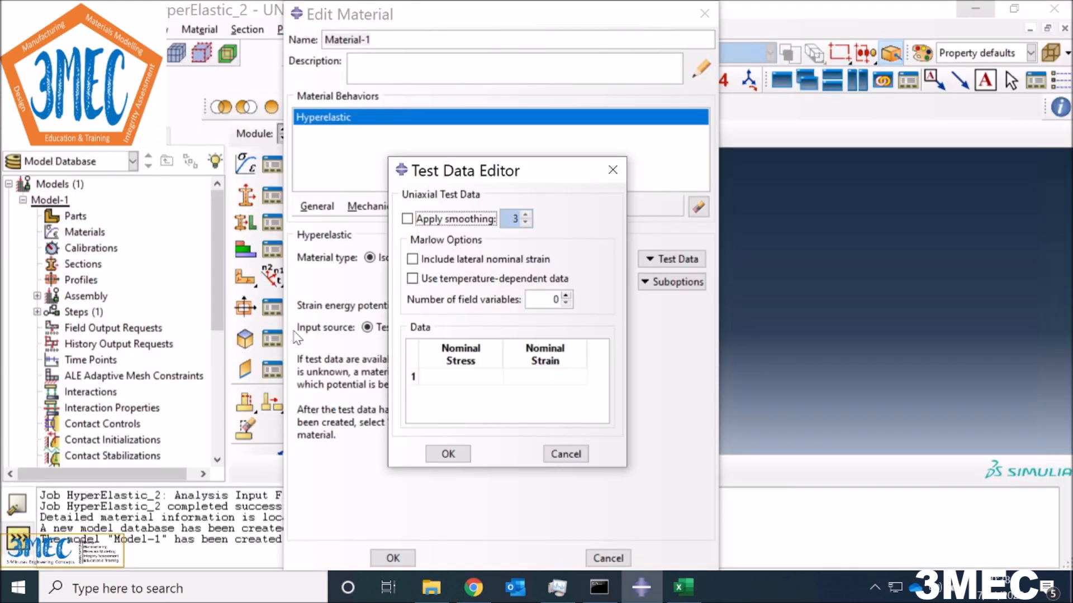
# Step: Paste the copied values into the uniaxial test data table from the first Nominal Stress cell and accept the data
pyautogui.click(423, 376)
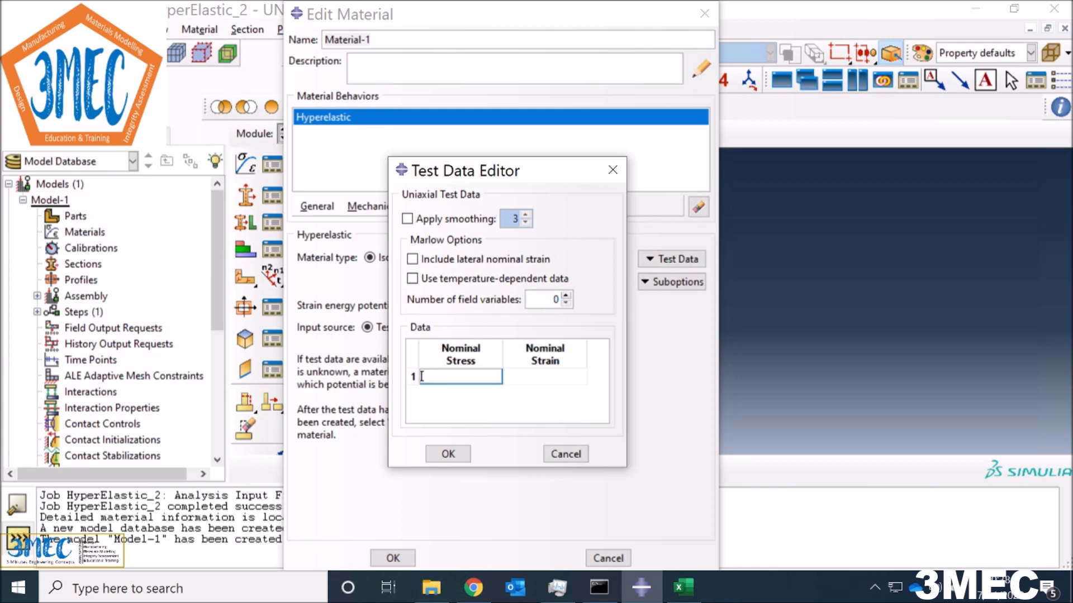
pyautogui.hotkey('ctrl', 'v')
pyautogui.click(442, 455)
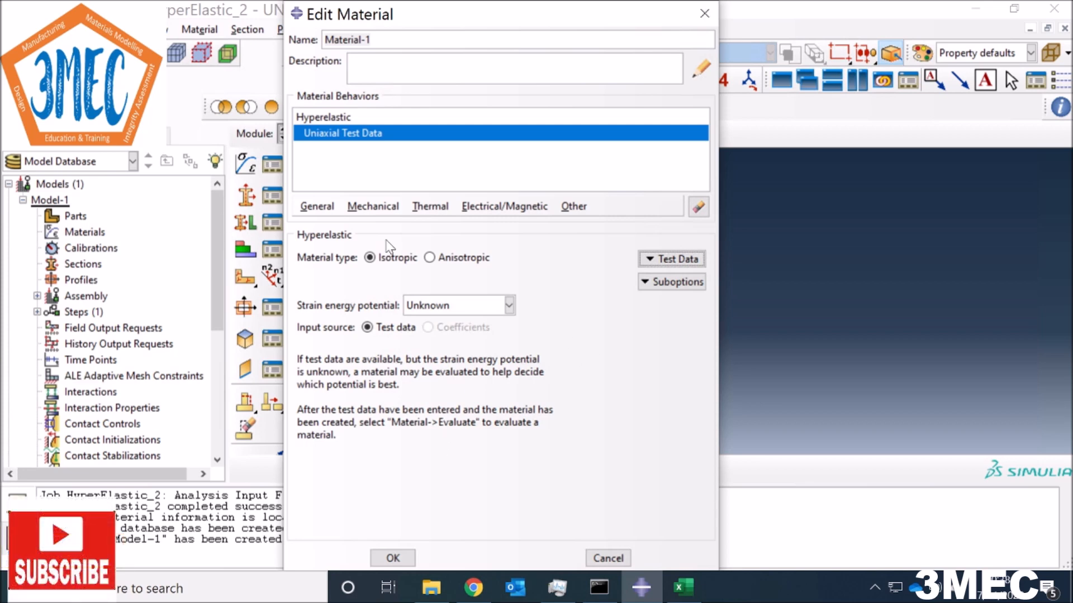
# Step: Keep the strain energy potential as Unknown and accept the Material-1 definition
pyautogui.click(510, 305)
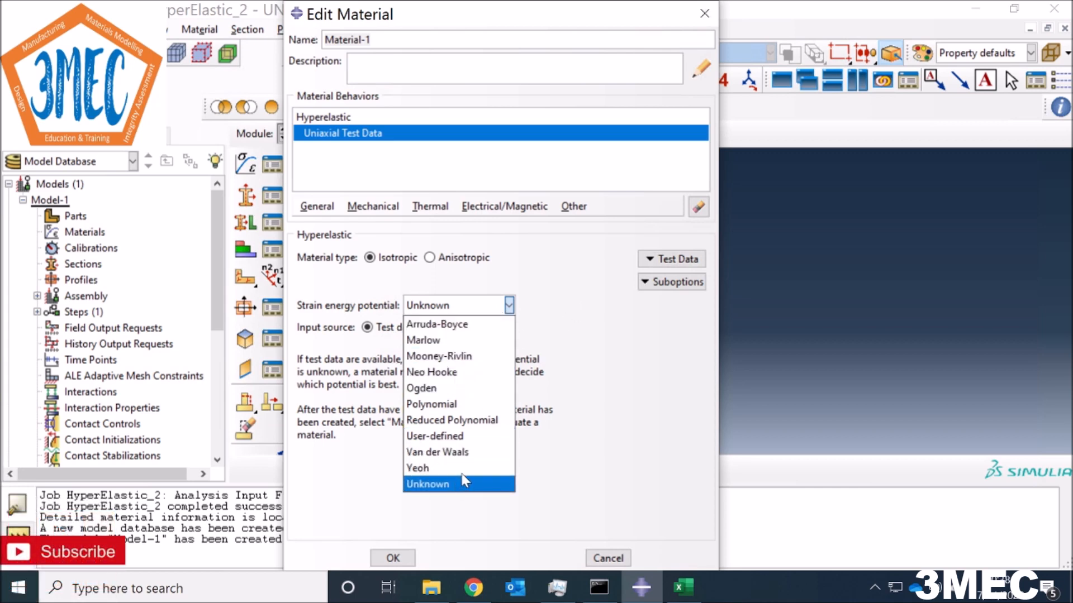
pyautogui.click(571, 320)
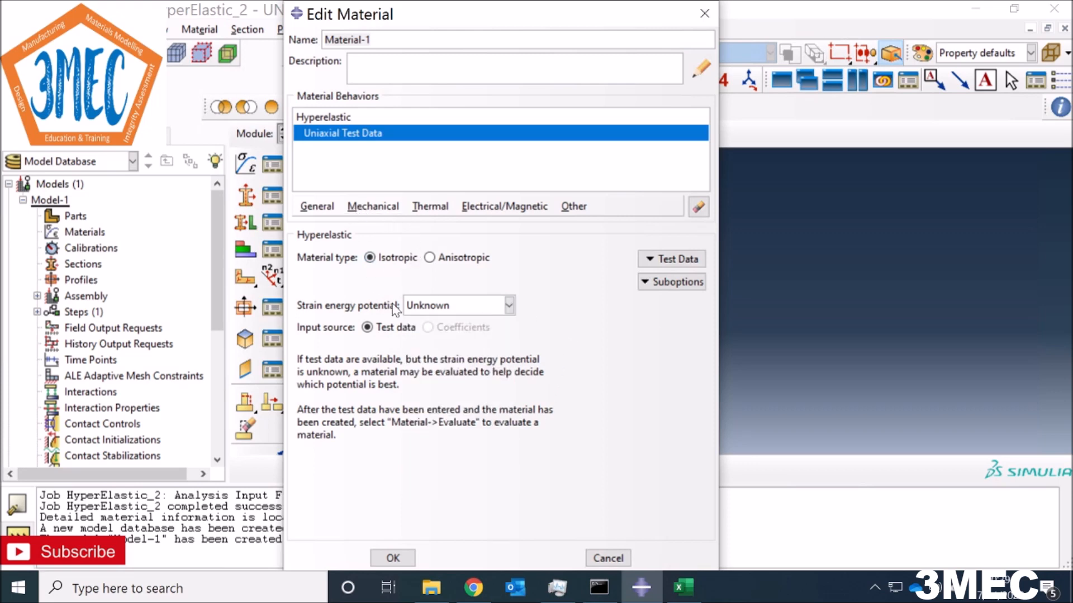
pyautogui.click(396, 561)
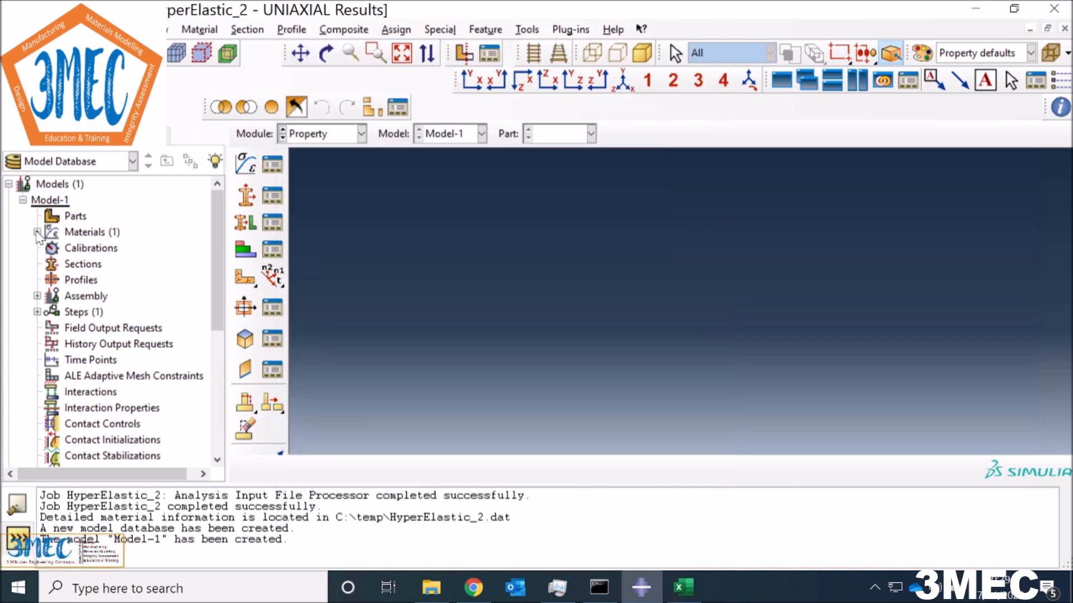
# Step: Start evaluating Material-1 from the model tree's Materials container
pyautogui.click(37, 232)
pyautogui.click(72, 248)
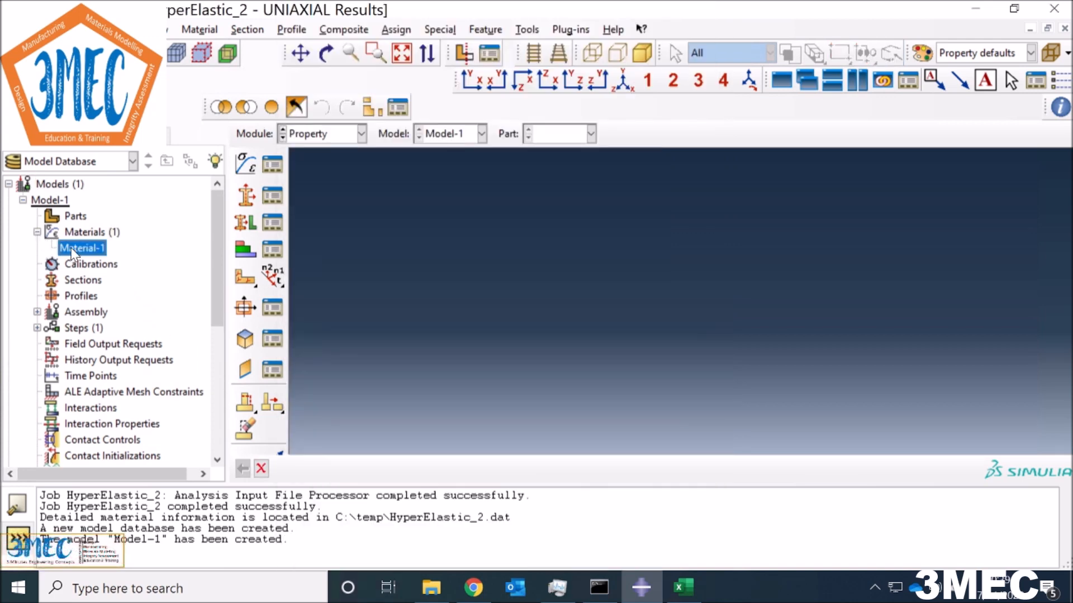
pyautogui.rightClick(73, 250)
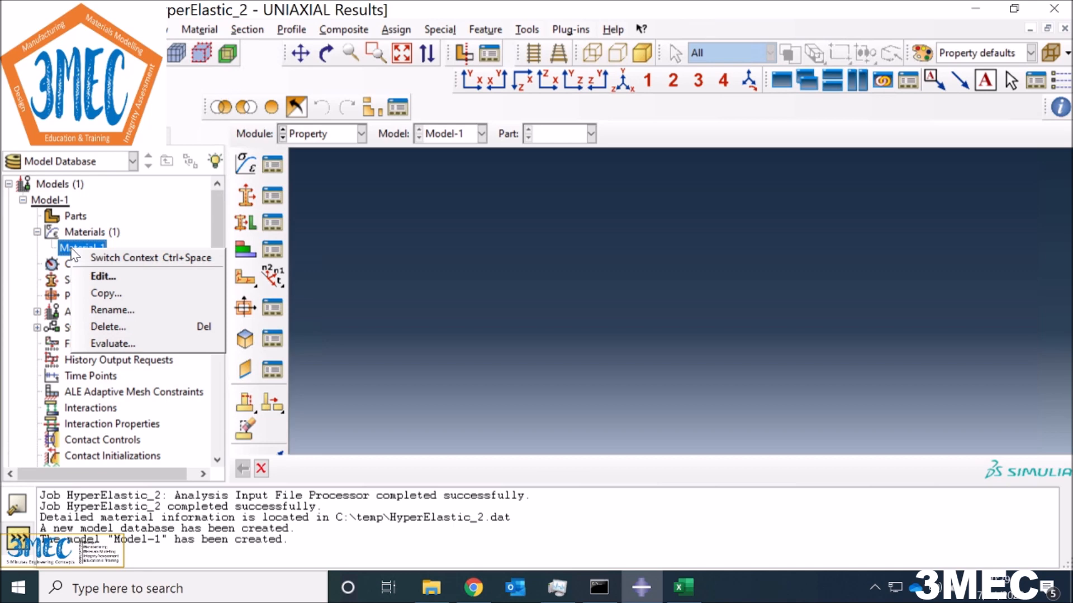
pyautogui.click(127, 345)
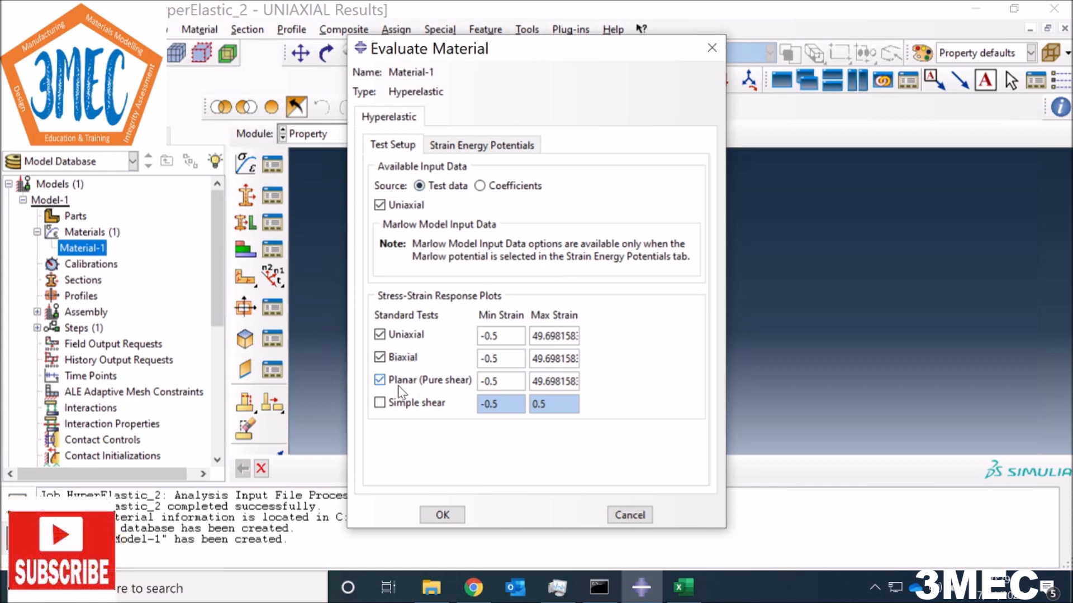
pyautogui.click(380, 381)
pyautogui.click(380, 358)
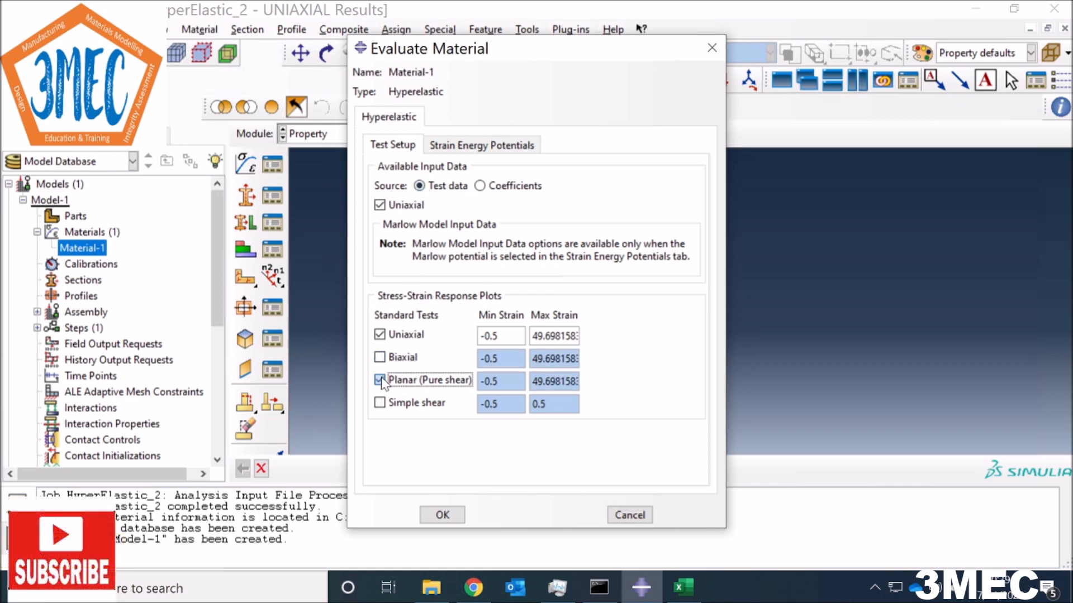
pyautogui.click(380, 381)
pyautogui.click(379, 358)
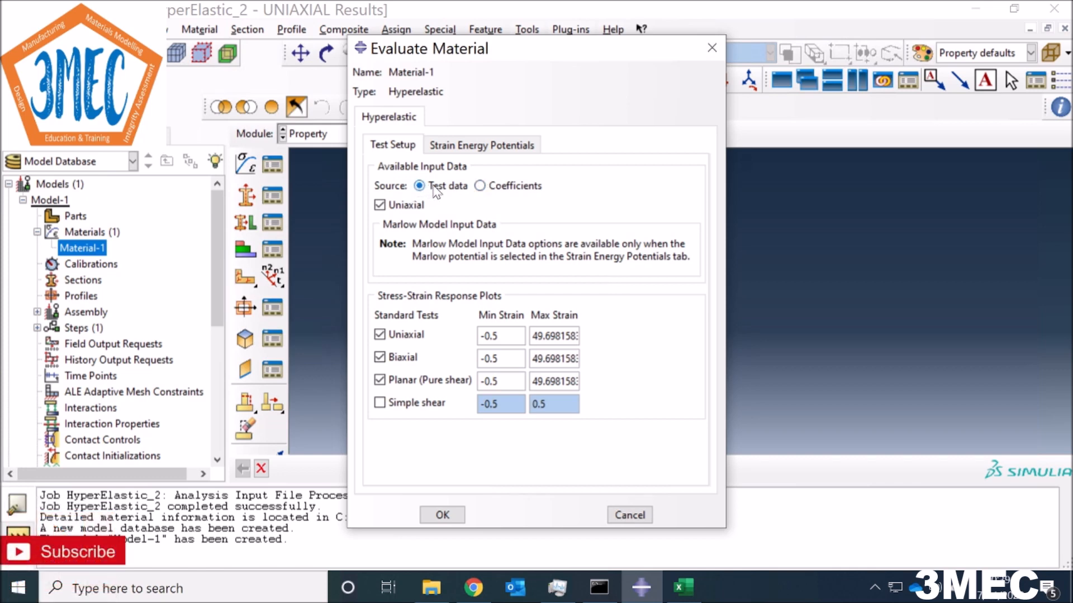
# Step: Add Ogden N = 6 to the strain energy potentials, try to run the material evaluation, and dismiss the resulting message
pyautogui.click(509, 146)
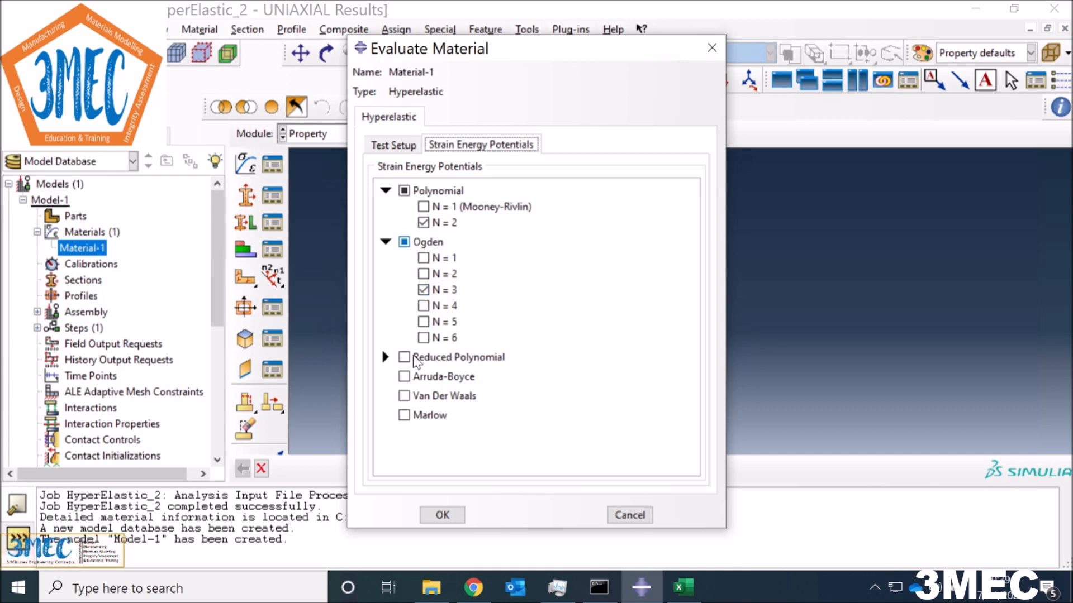
pyautogui.click(423, 337)
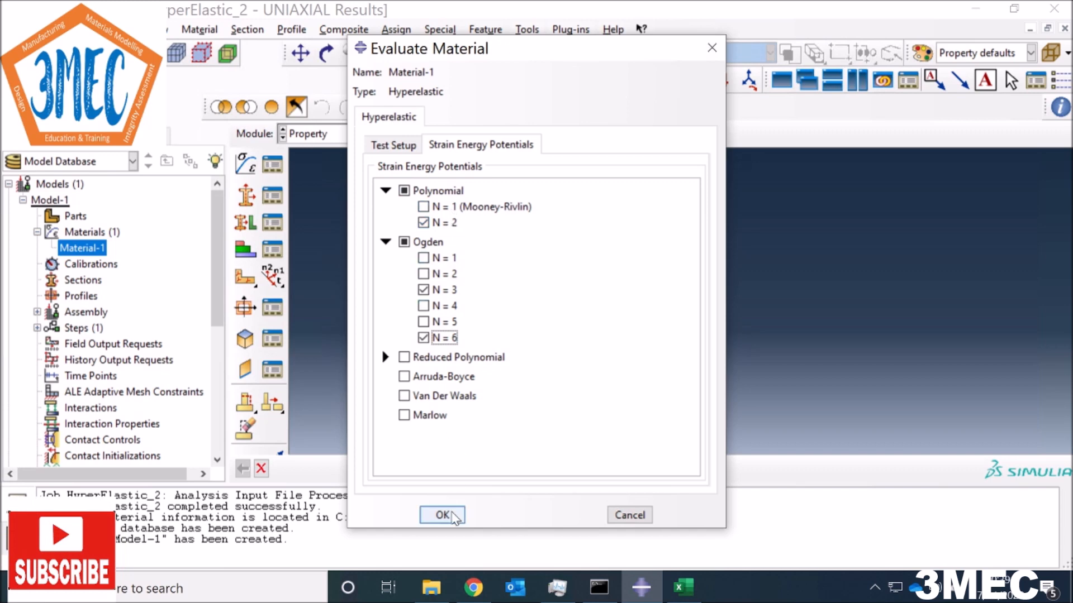
pyautogui.click(453, 517)
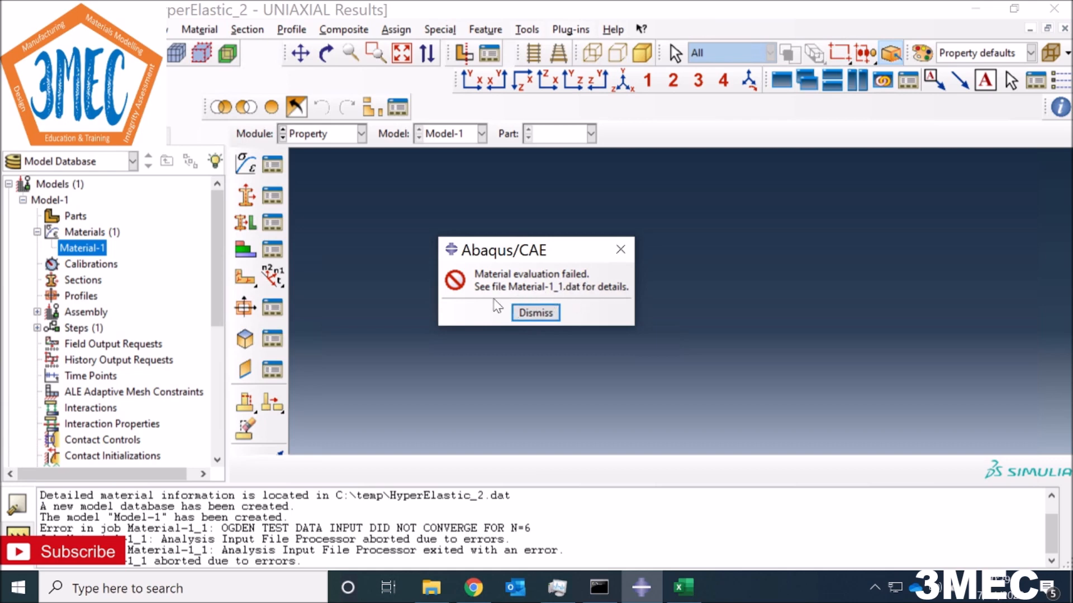
pyautogui.click(536, 313)
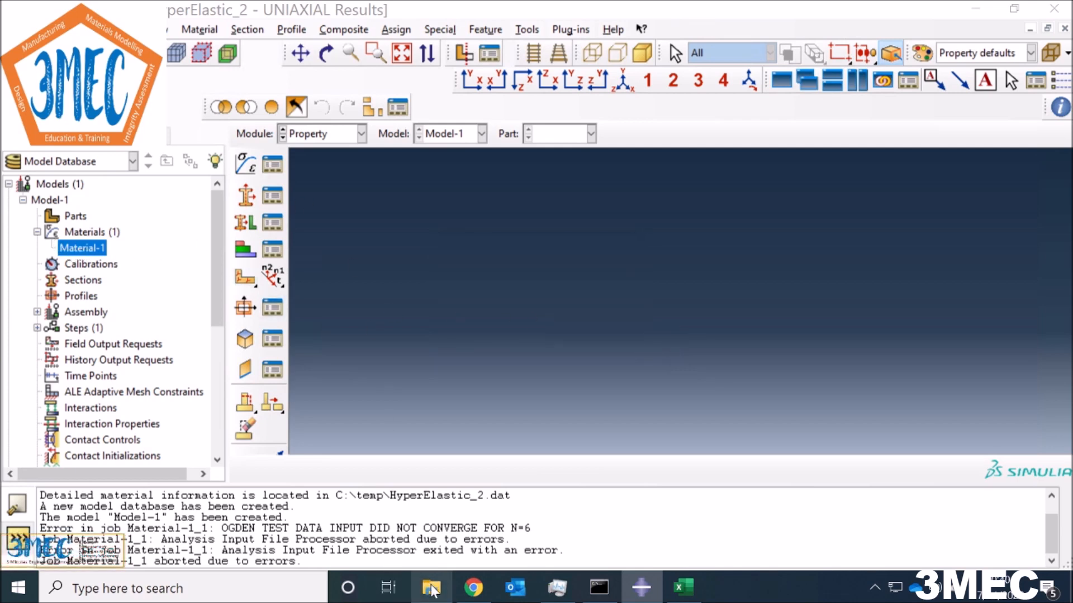
# Step: Open Material-1_1.dat from C:\temp in Notepad++ and examine the evaluation's error details
pyautogui.moveTo(431, 588)
pyautogui.click(396, 508)
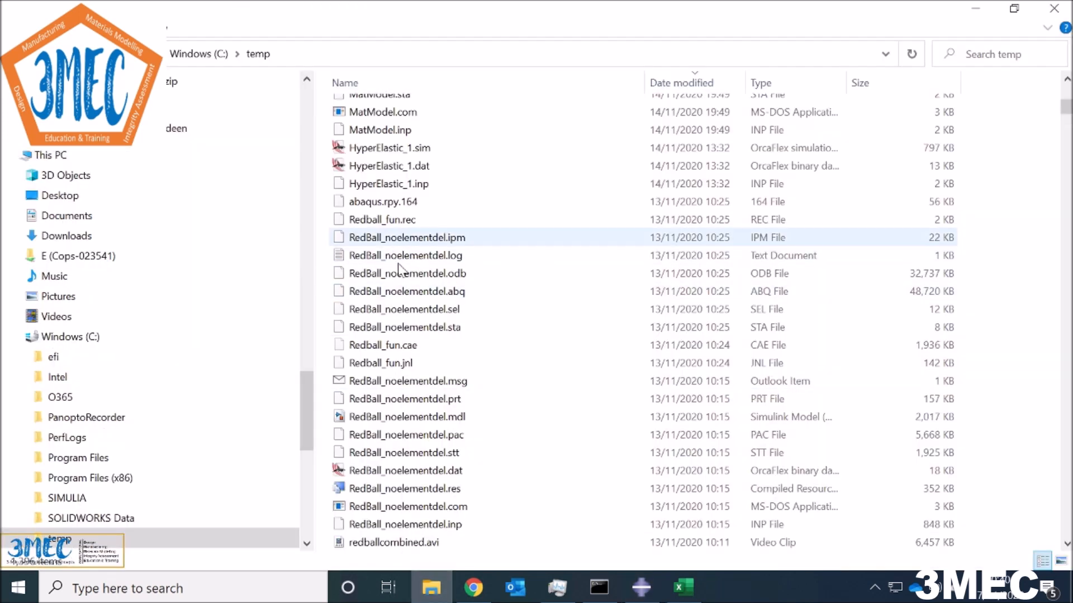
pyautogui.scroll(15, 398, 262)
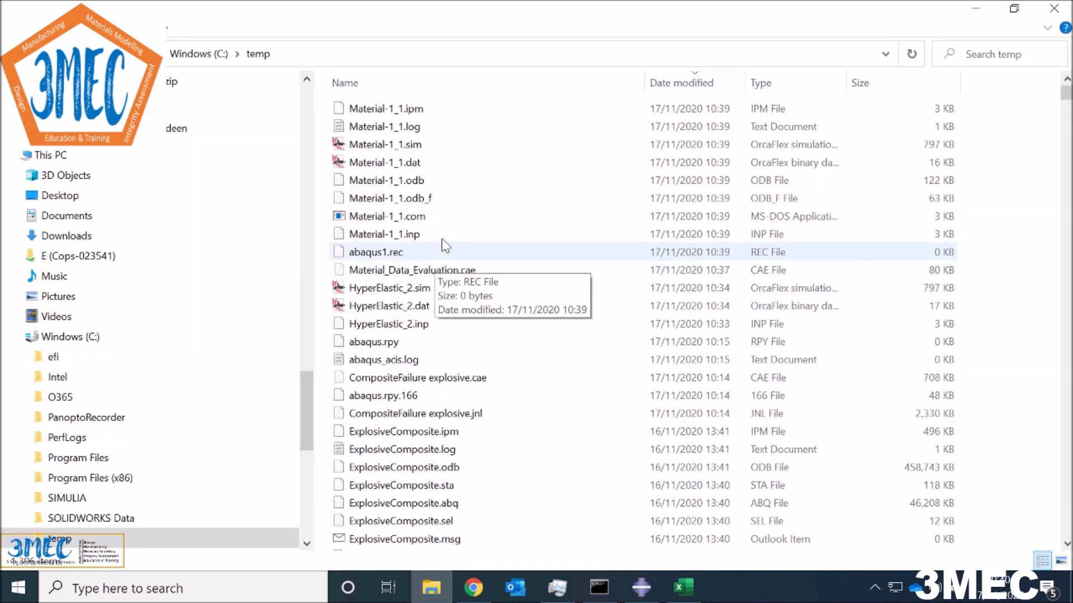
pyautogui.rightClick(412, 164)
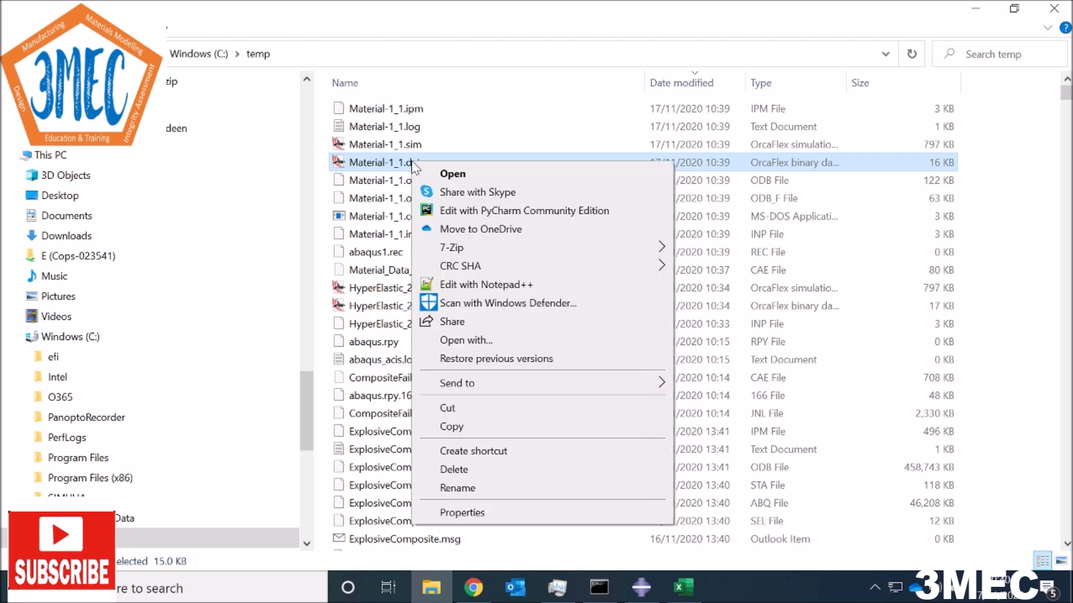
pyautogui.click(488, 286)
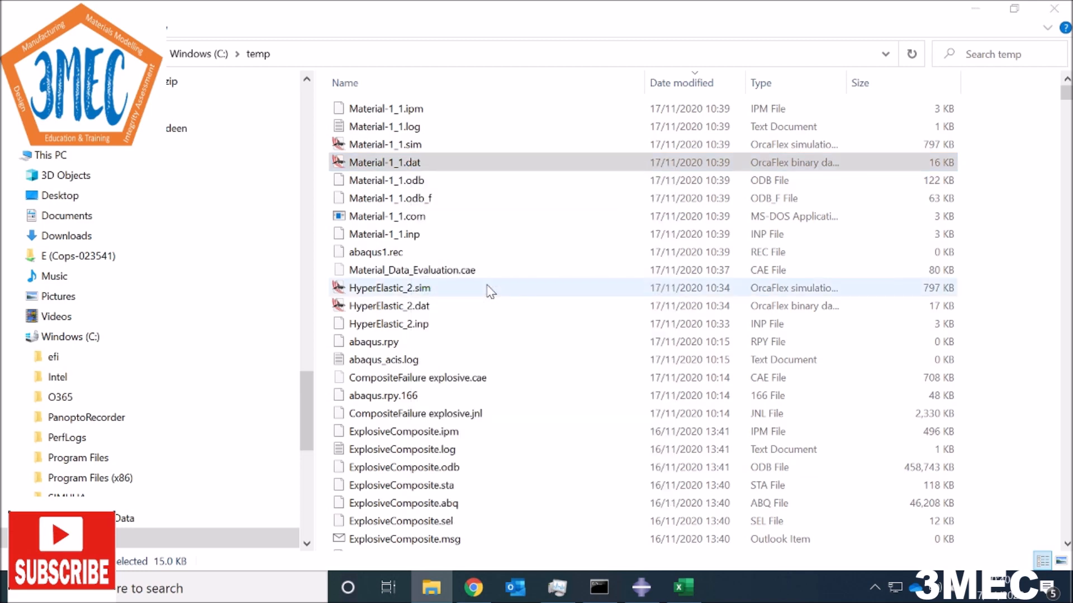
pyautogui.scroll(-20, 491, 292)
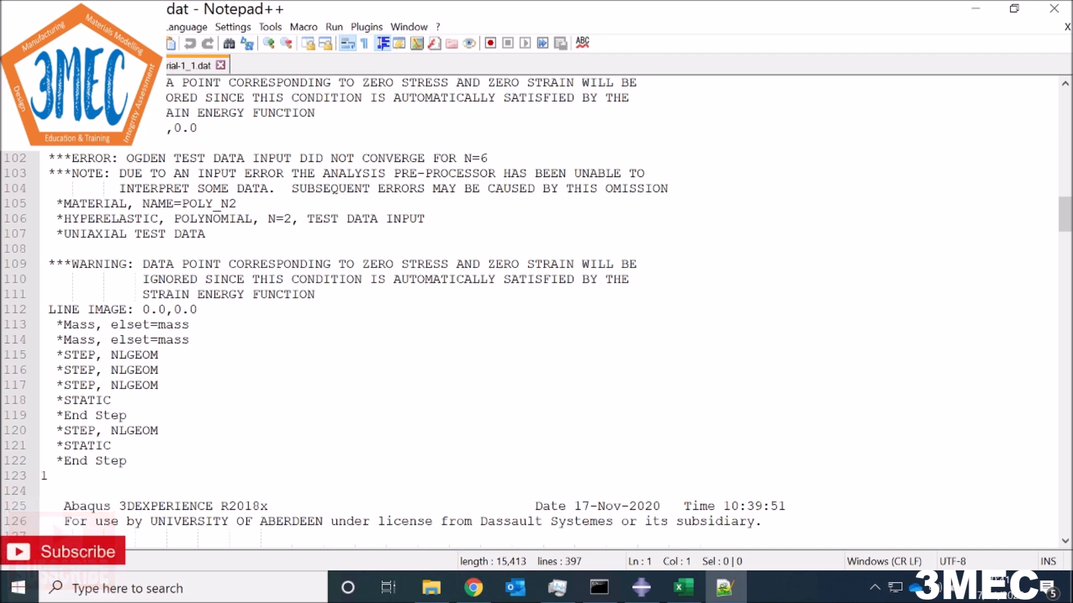
# Step: Mark the Ogden N=6 convergence error line, close Material-1_1.dat, and switch back to Abaqus/CAE
pyautogui.moveTo(488, 158); pyautogui.dragTo(72, 158)
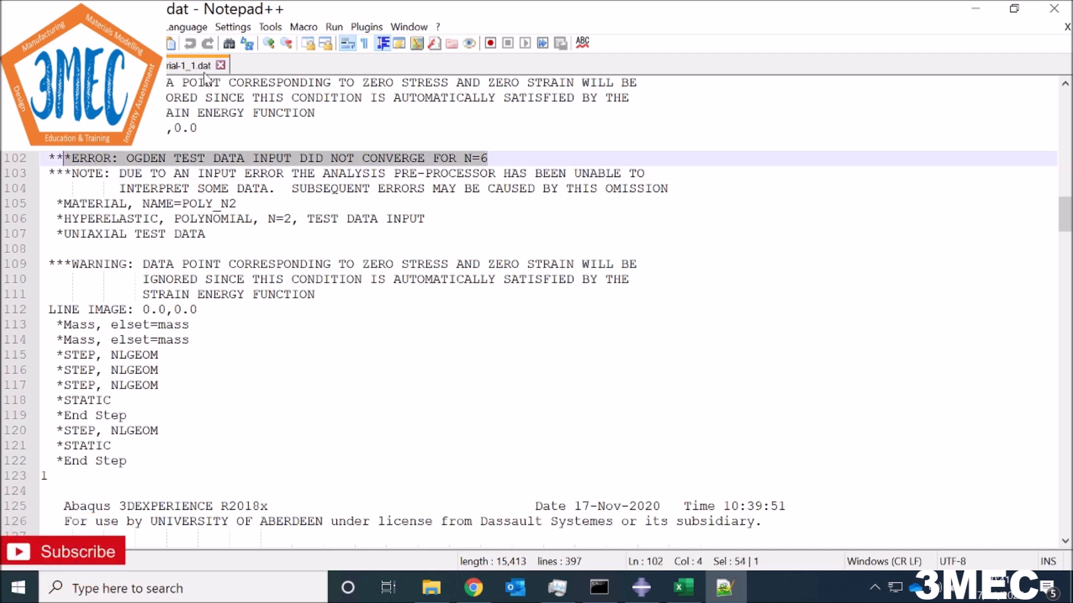
pyautogui.click(221, 65)
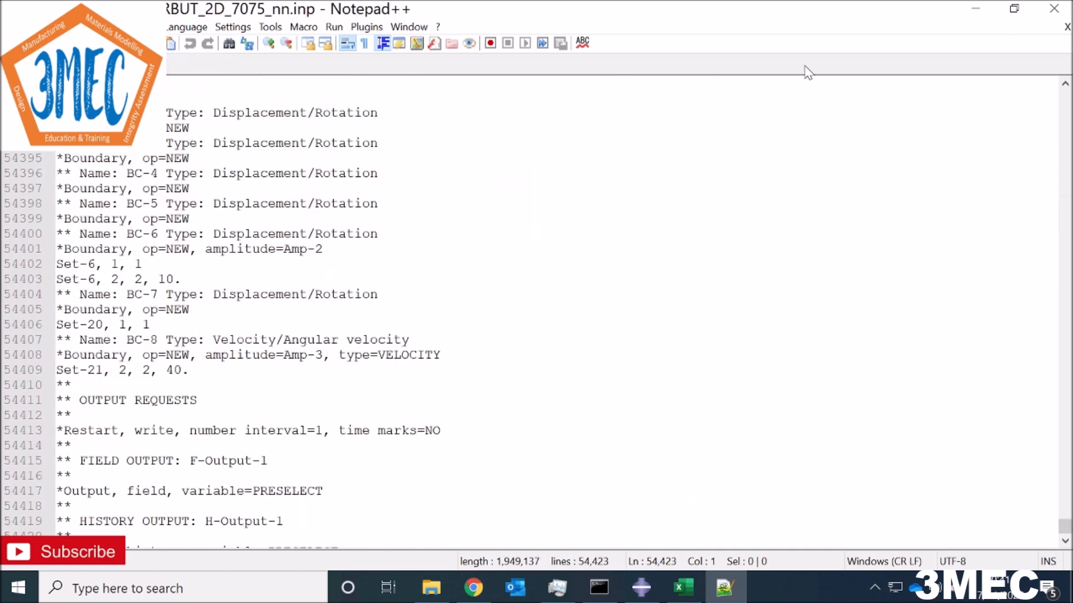
pyautogui.click(977, 10)
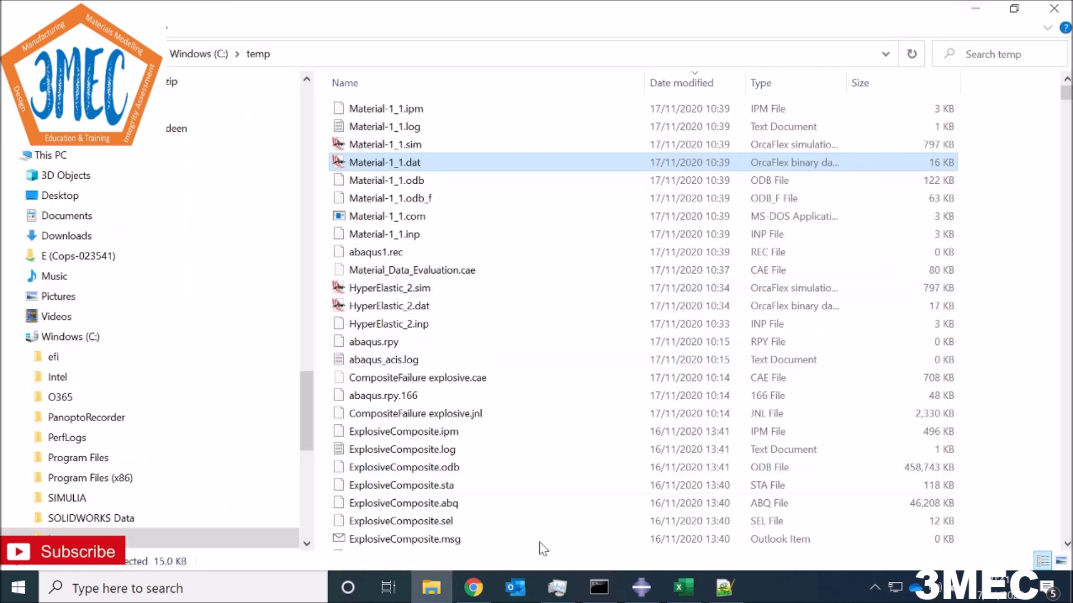
pyautogui.click(642, 587)
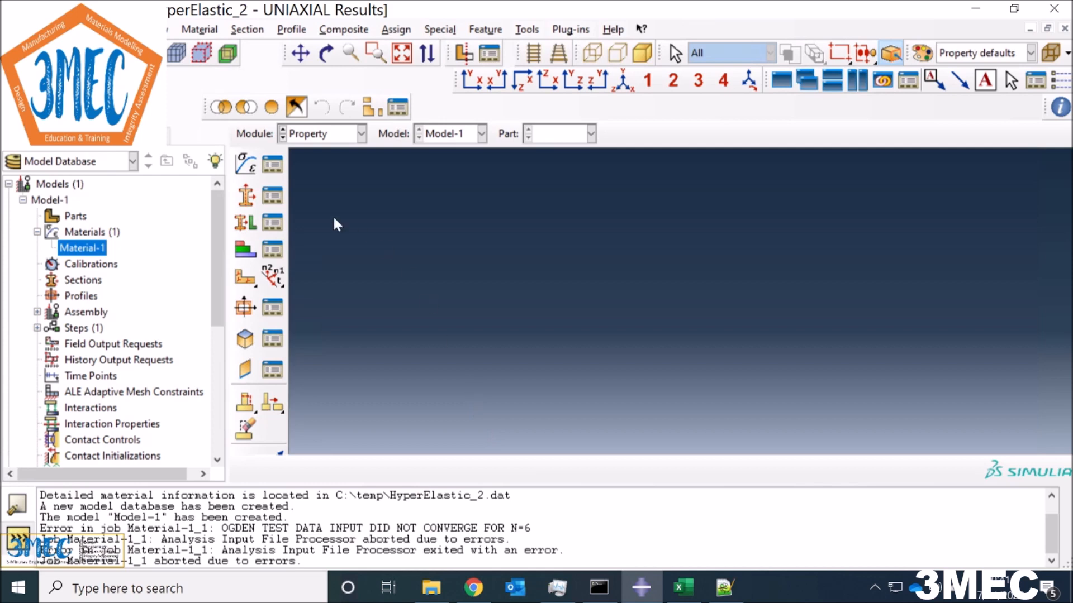
# Step: Evaluate Material-1 again with Ogden N = 6 removed and Ogden N = 1 added to the strain energy potentials
pyautogui.click(273, 164)
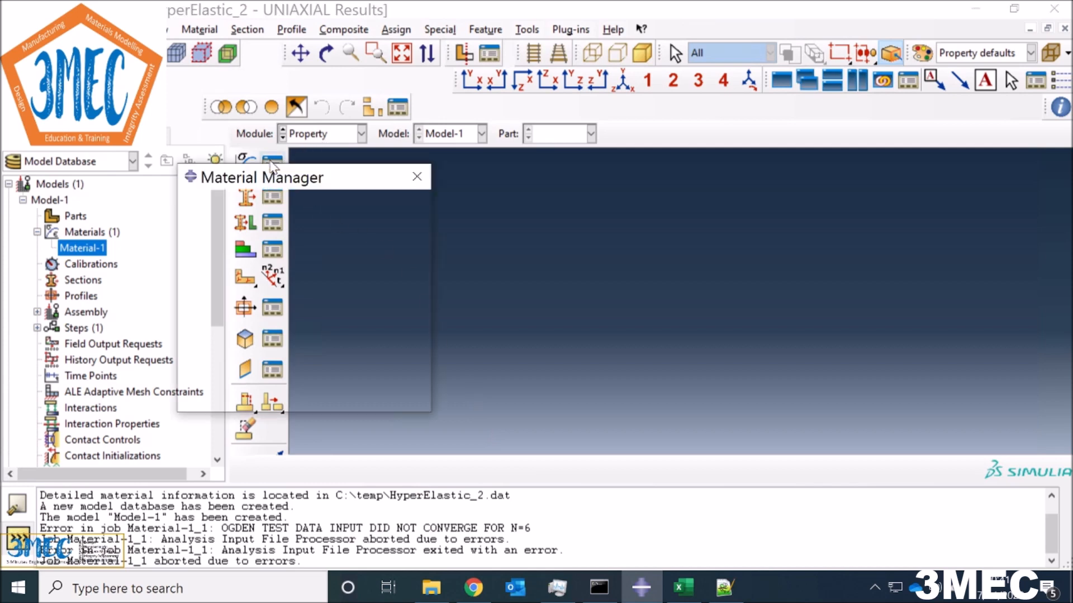
pyautogui.click(417, 177)
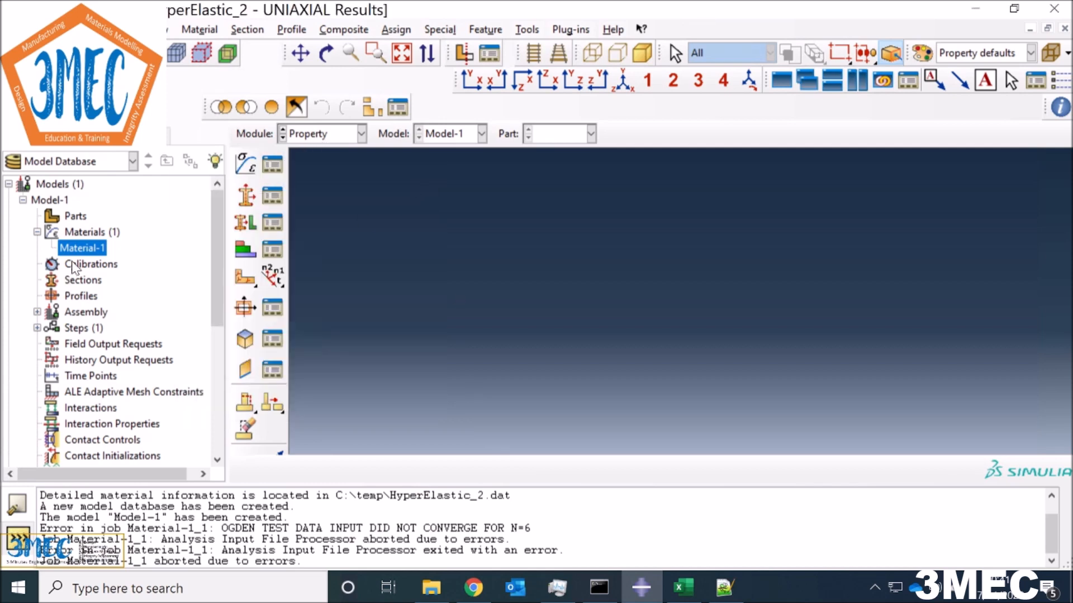
pyautogui.rightClick(81, 252)
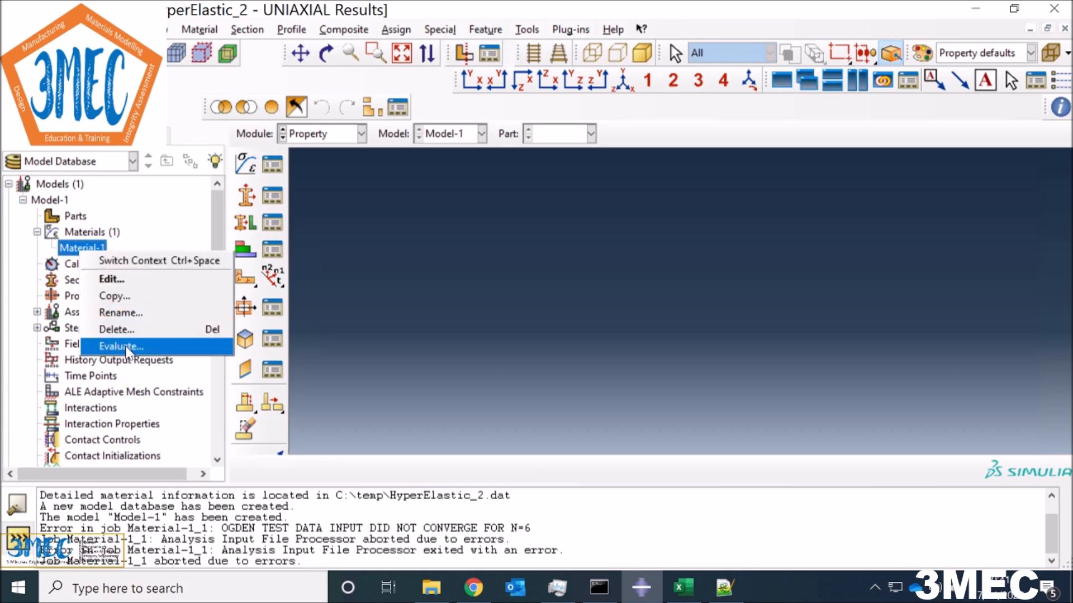
pyautogui.click(128, 345)
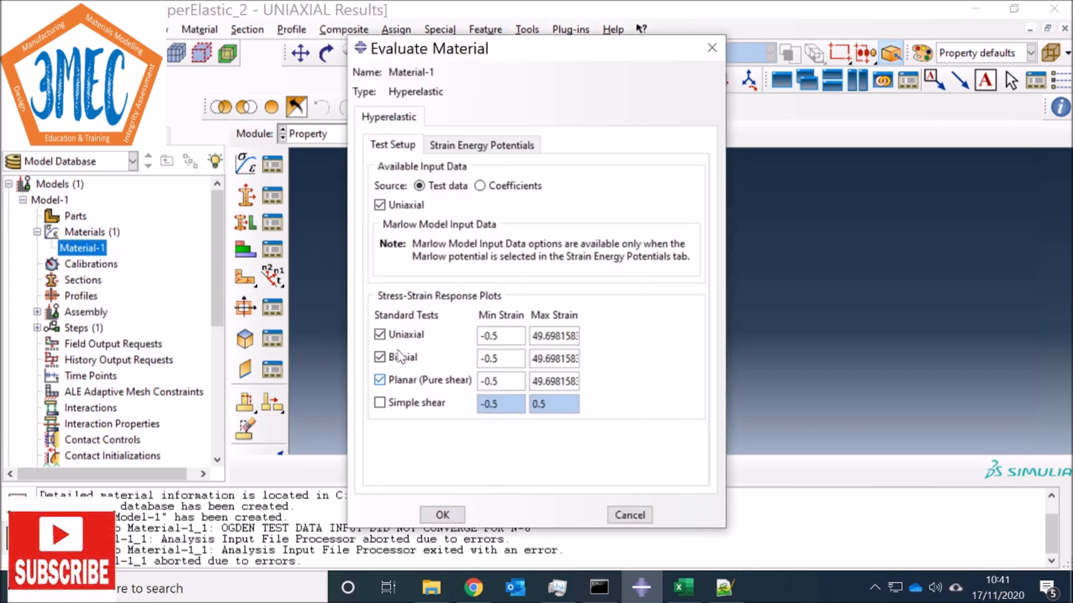
pyautogui.click(461, 147)
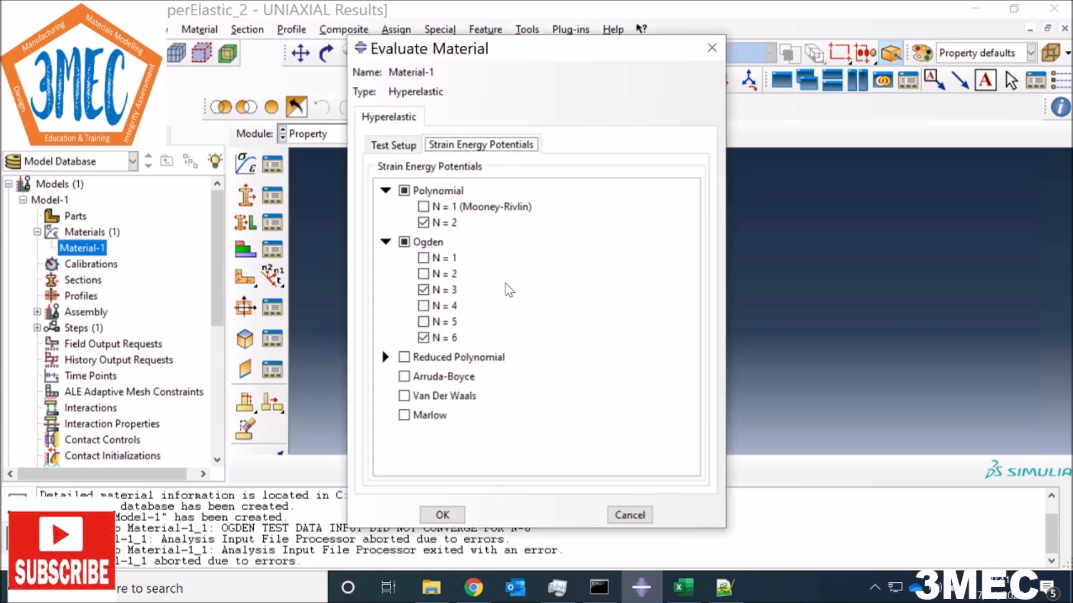
pyautogui.click(423, 338)
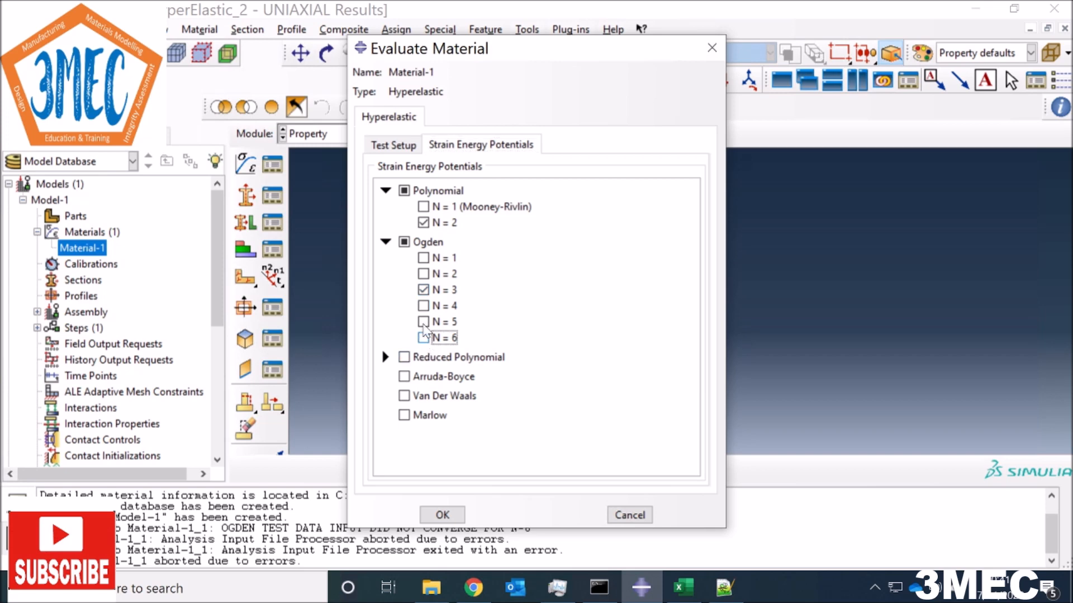
pyautogui.click(423, 258)
pyautogui.click(441, 516)
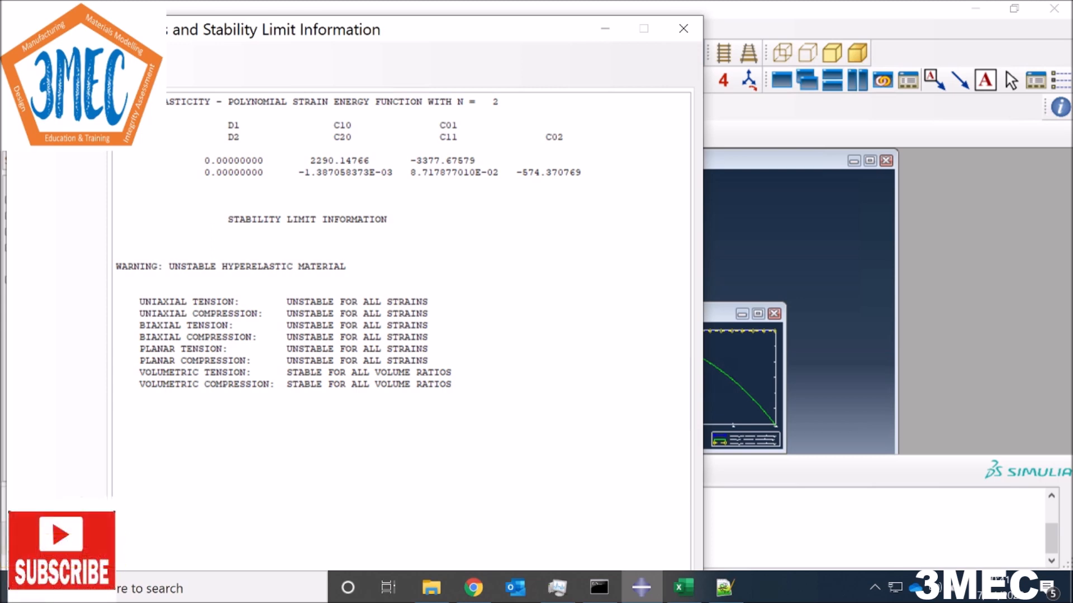
# Step: Examine the coefficients and stability limits of the Polynomial N = 2, Ogden N = 1 and Ogden N = 3 fits, and close the information window
pyautogui.moveTo(423, 301); pyautogui.dragTo(143, 301)
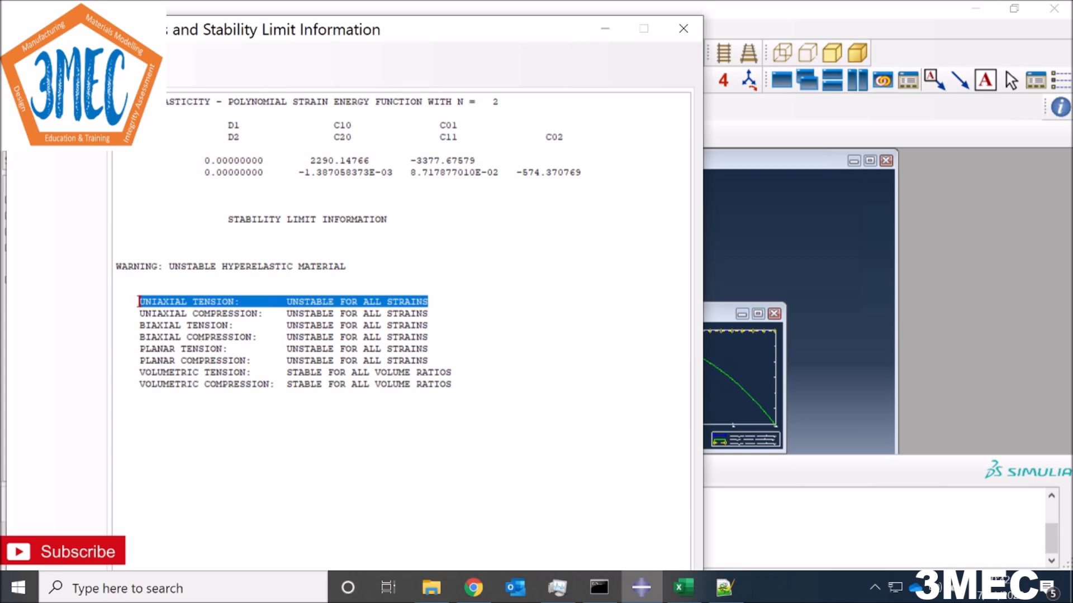
pyautogui.moveTo(169, 266); pyautogui.dragTo(346, 267)
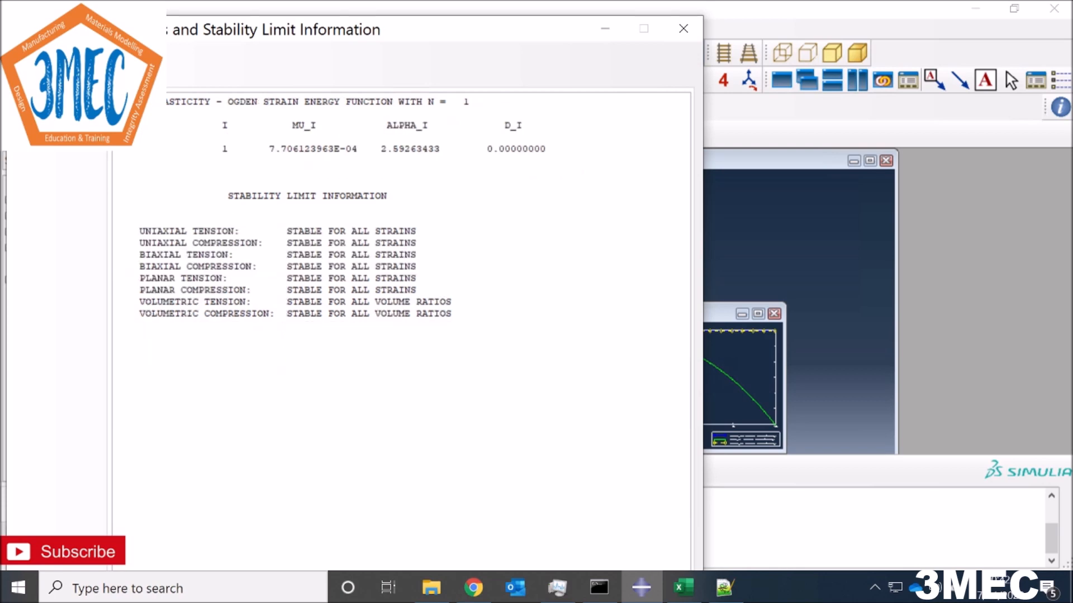
pyautogui.moveTo(453, 314); pyautogui.dragTo(133, 231)
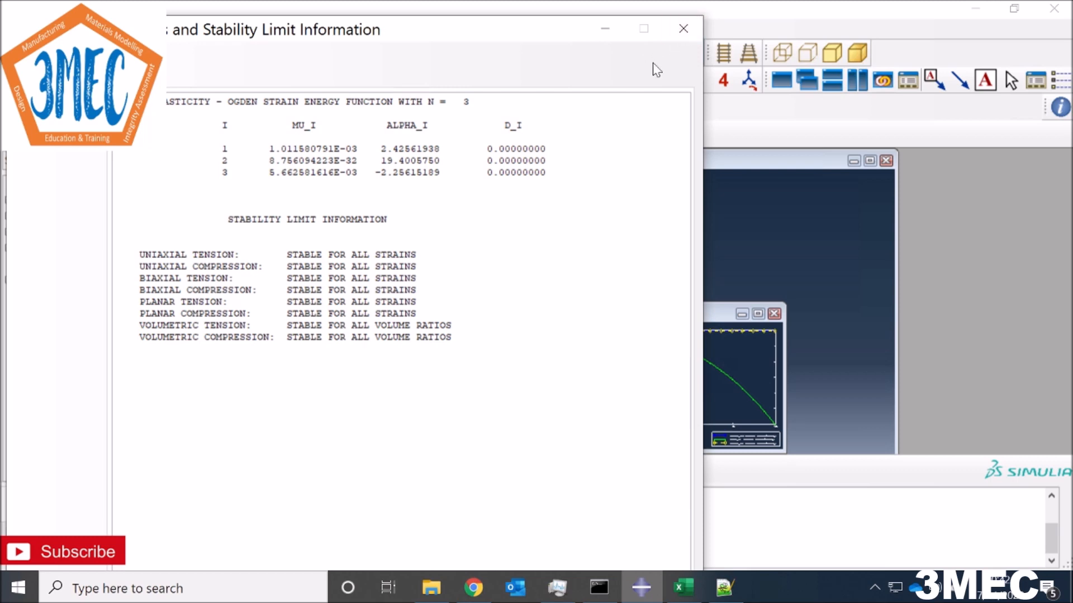
pyautogui.click(682, 29)
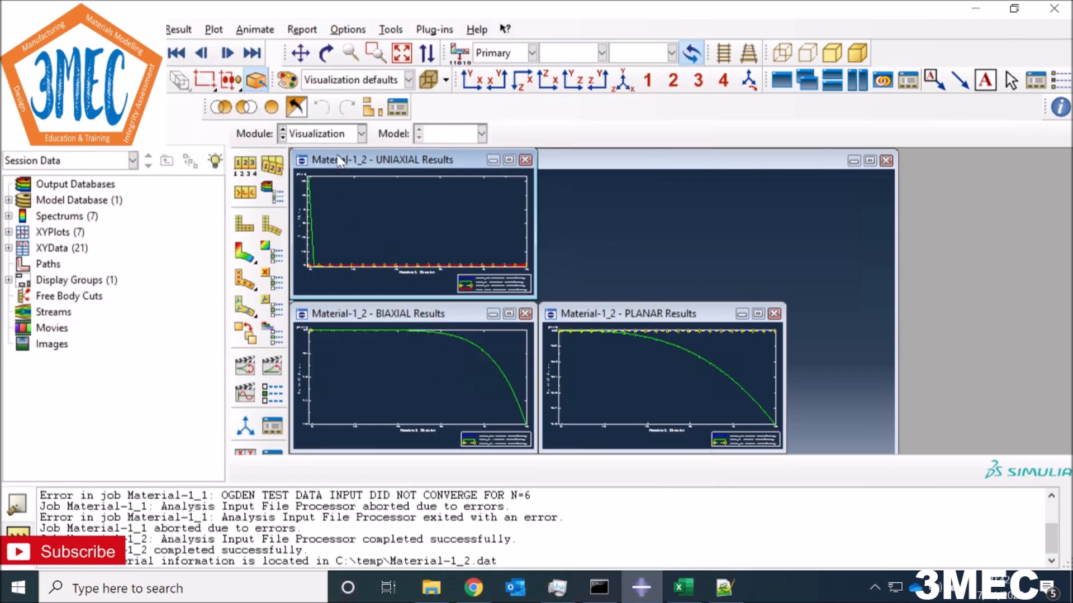
# Step: Close the Material-1_2 uniaxial, planar and biaxial result viewports and maximize Viewport: 1
pyautogui.click(525, 159)
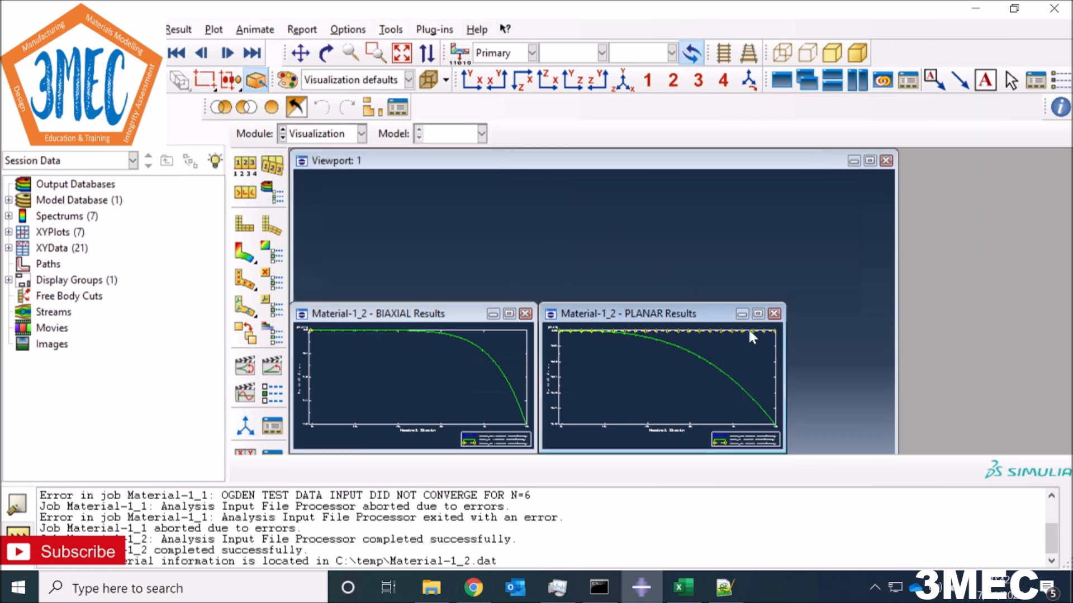
pyautogui.click(773, 315)
pyautogui.click(525, 313)
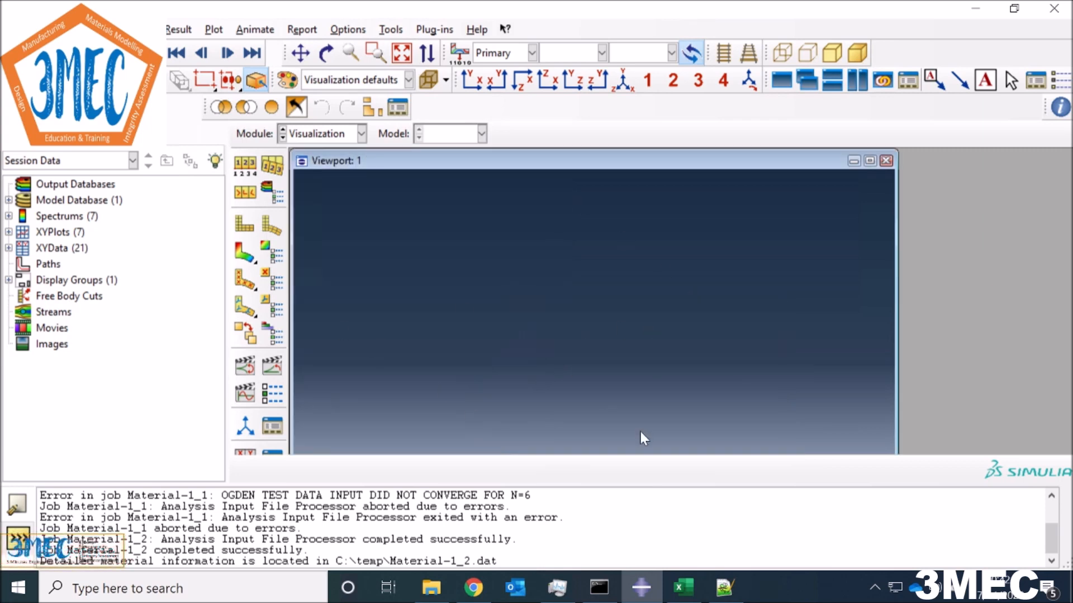
pyautogui.click(870, 161)
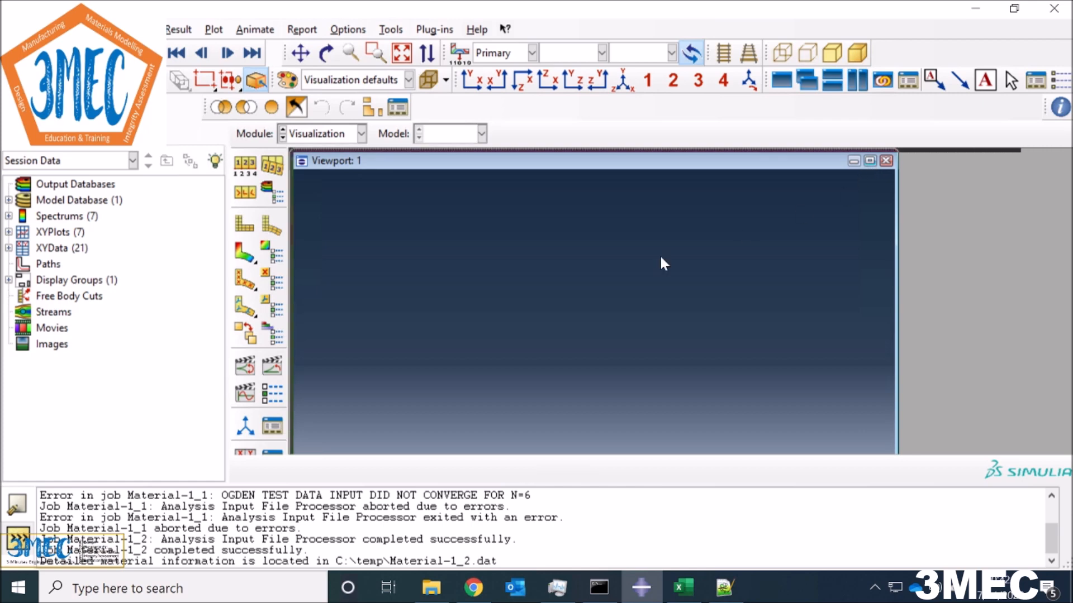
# Step: Switch to the Property module and start a new material, Material-2, with hyperelastic behavior
pyautogui.click(333, 140)
pyautogui.click(316, 167)
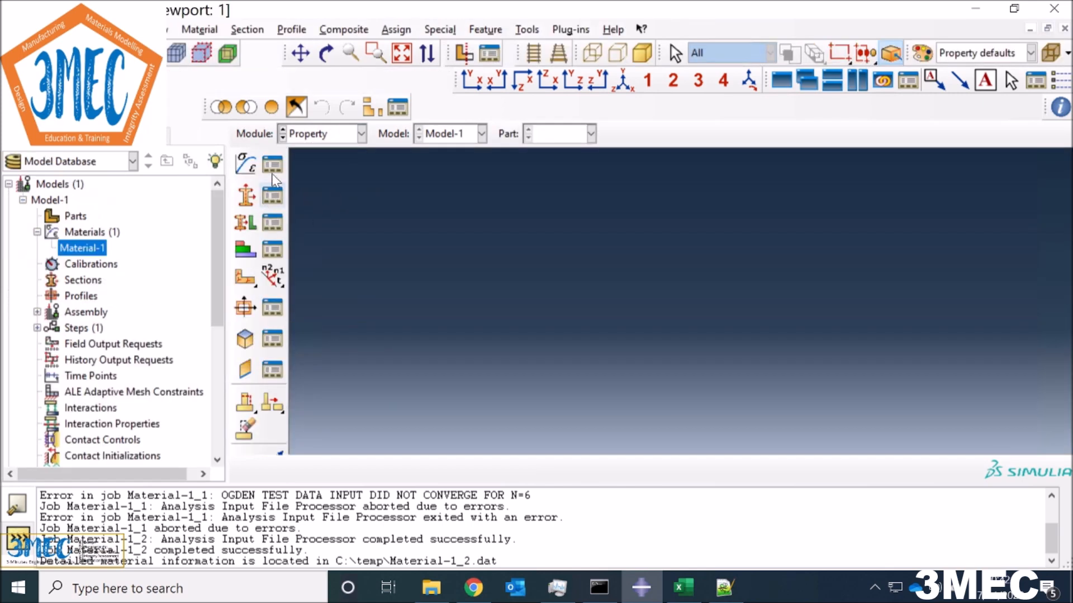
pyautogui.click(272, 165)
pyautogui.click(401, 202)
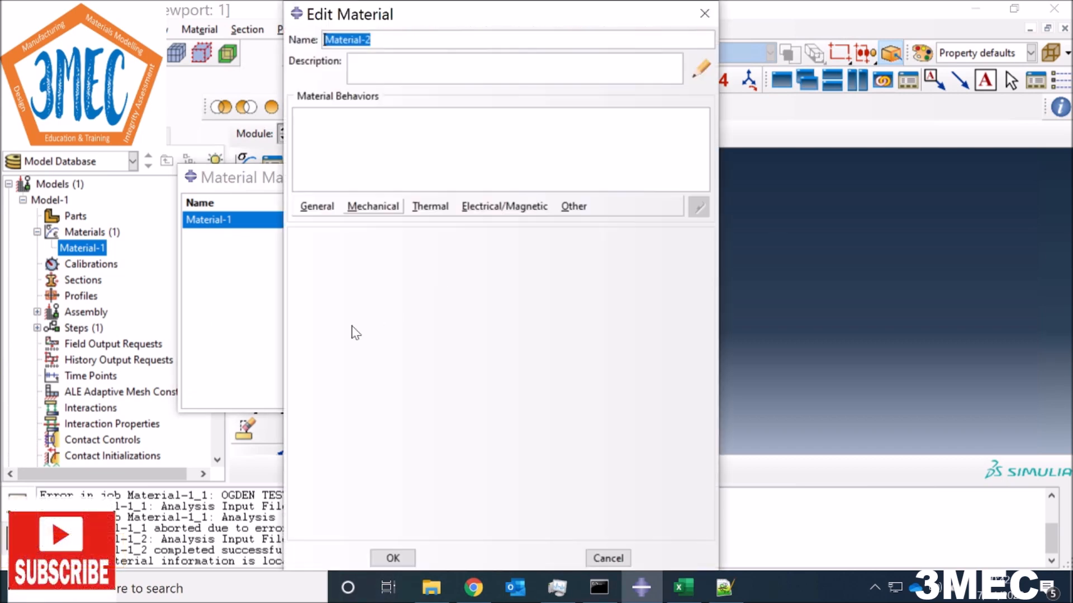
pyautogui.click(367, 210)
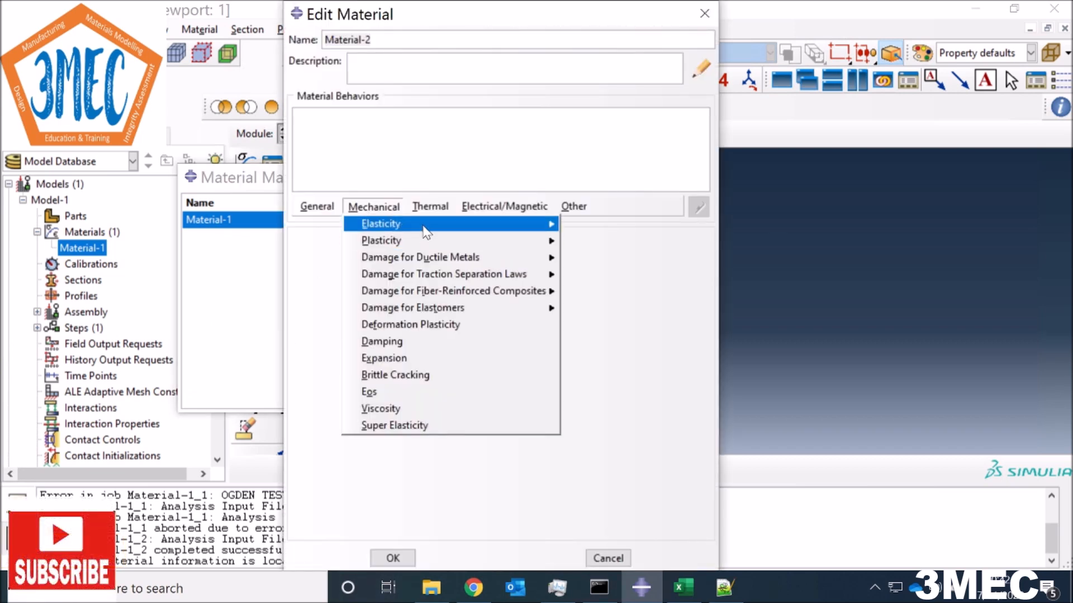
pyautogui.moveTo(422, 228)
pyautogui.click(610, 254)
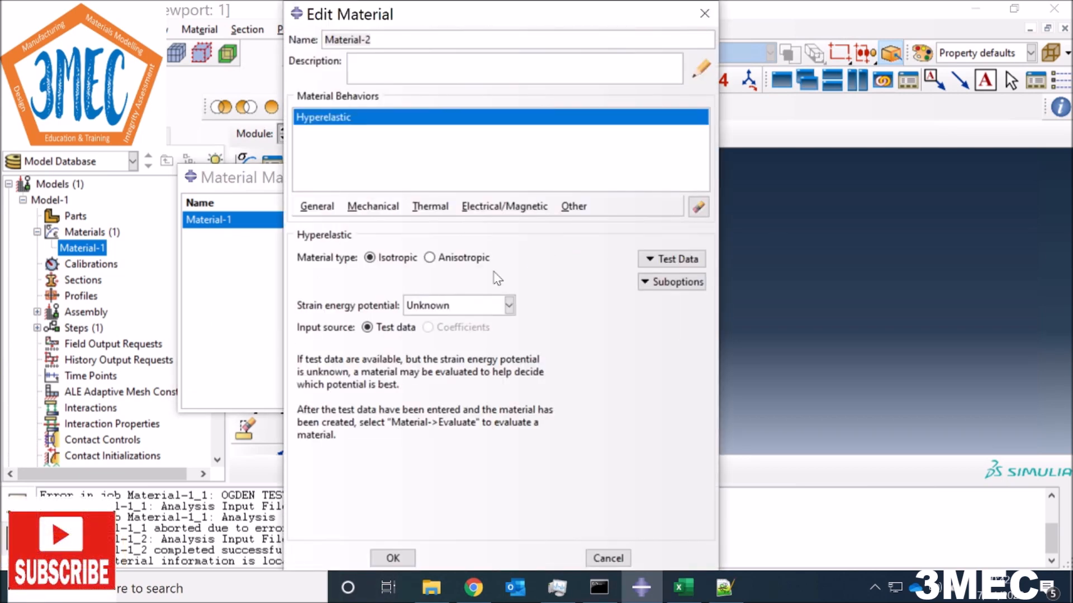
# Step: Set the new material's strain energy potential to Ogden, with coefficients as input source and a potential order of 3
pyautogui.click(690, 260)
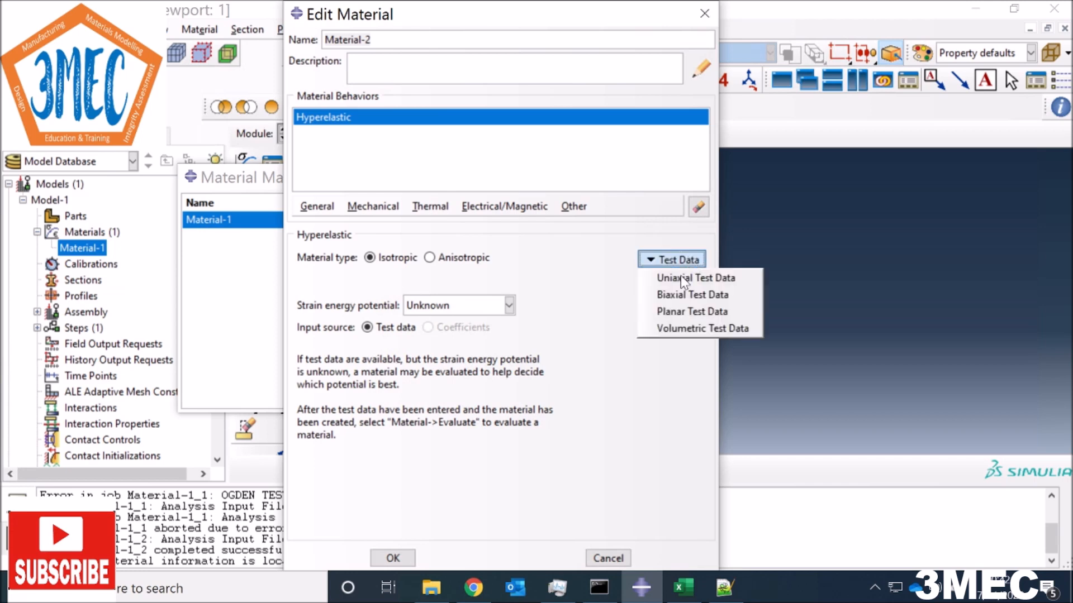
pyautogui.click(471, 311)
pyautogui.click(471, 311)
pyautogui.click(430, 426)
pyautogui.click(441, 310)
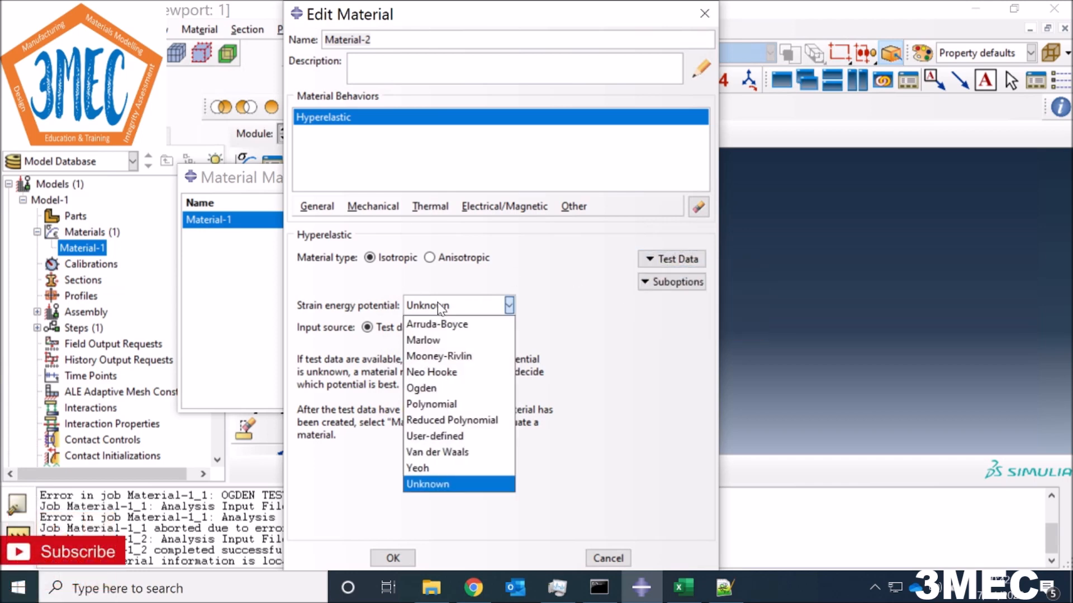
pyautogui.click(430, 387)
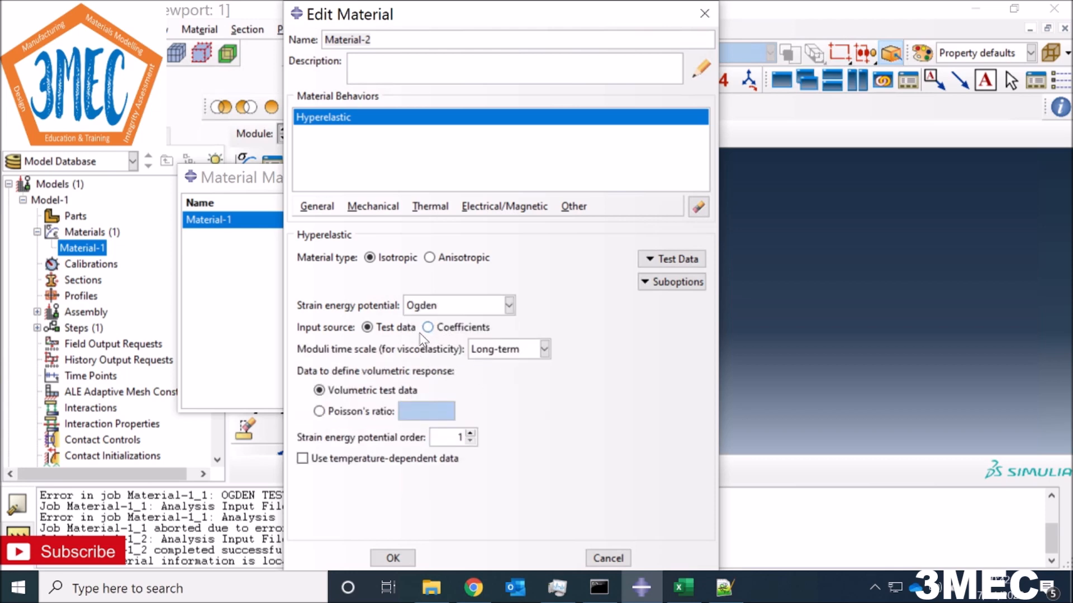
pyautogui.click(439, 328)
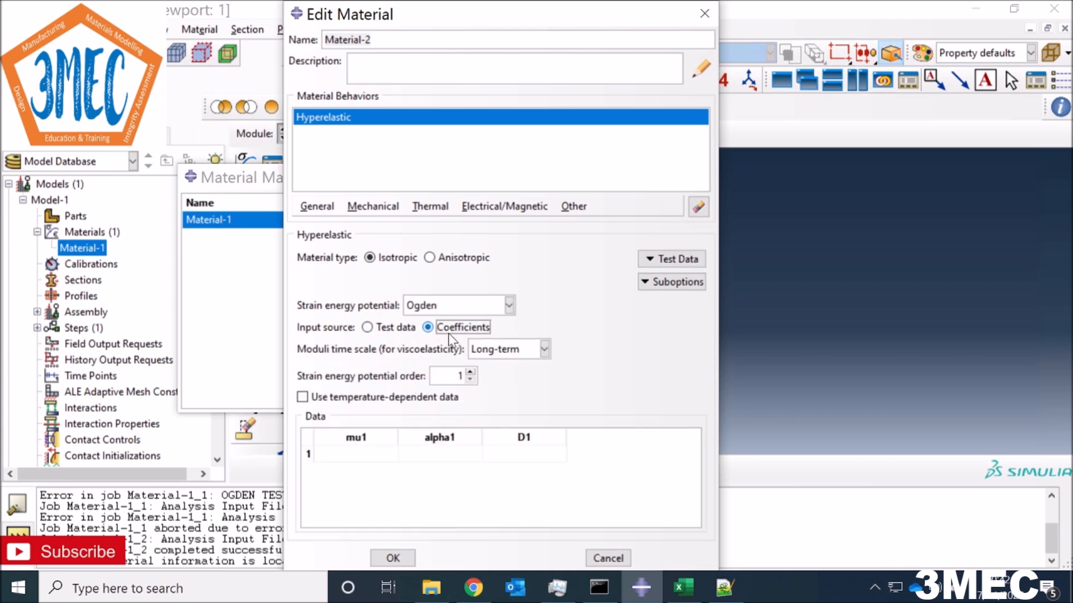
pyautogui.click(470, 372)
pyautogui.click(470, 372)
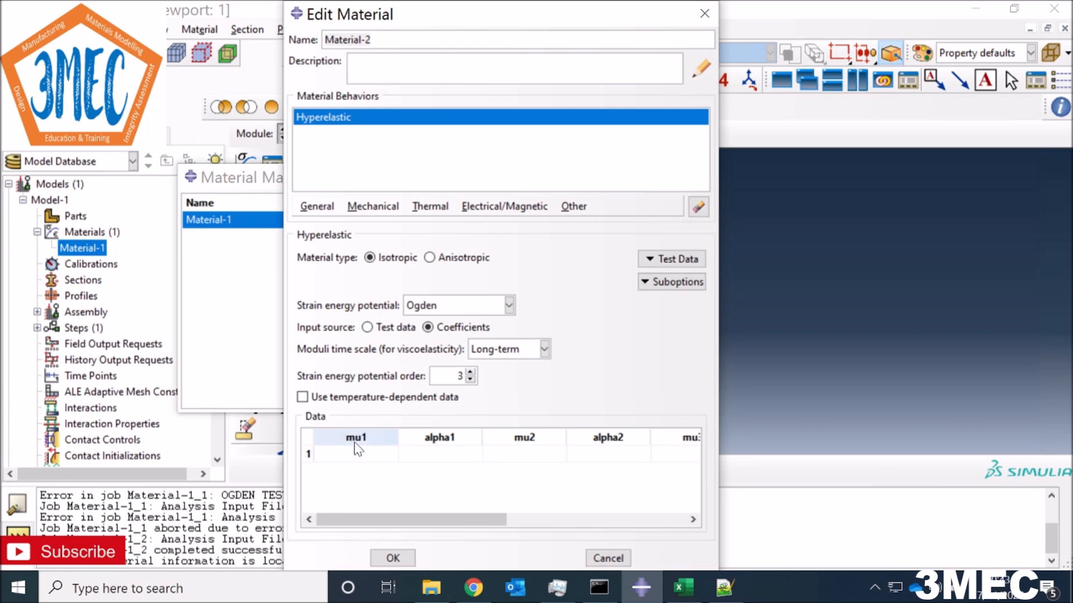
# Step: View the remaining Ogden coefficient columns and discard the new material without saving its changes
pyautogui.moveTo(494, 518); pyautogui.dragTo(665, 520)
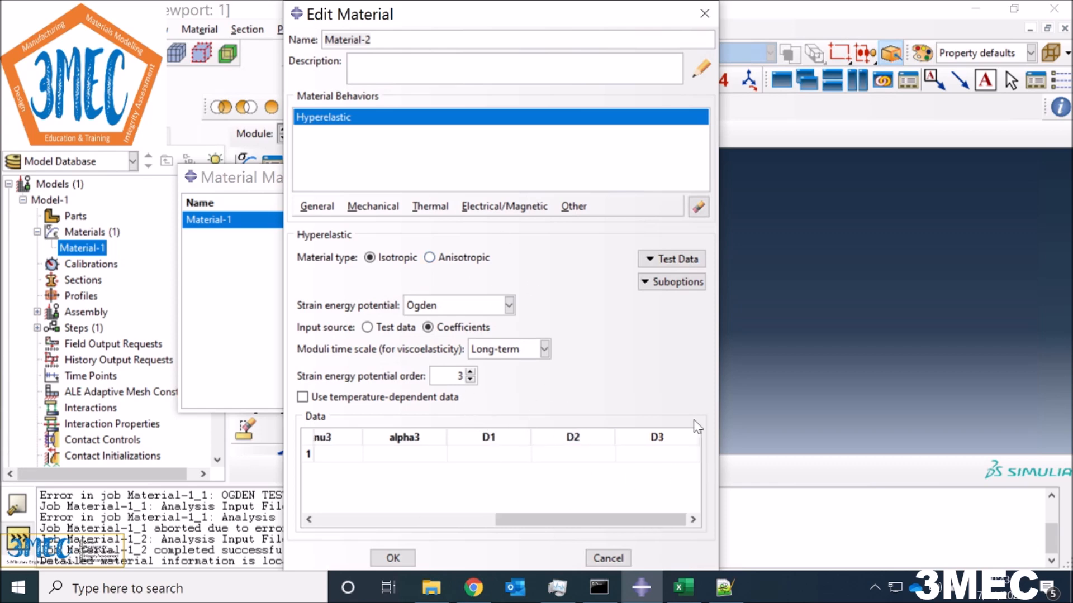
pyautogui.click(703, 17)
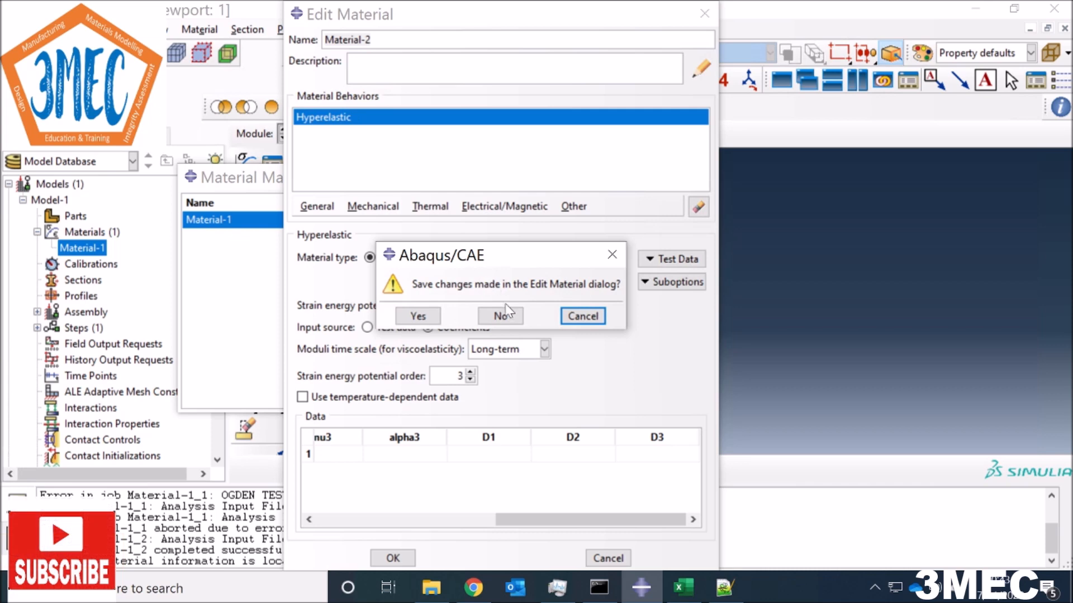
pyautogui.click(506, 318)
# Step: Switch to the Visualization module and examine the plotted stress-strain curve
pyautogui.click(361, 133)
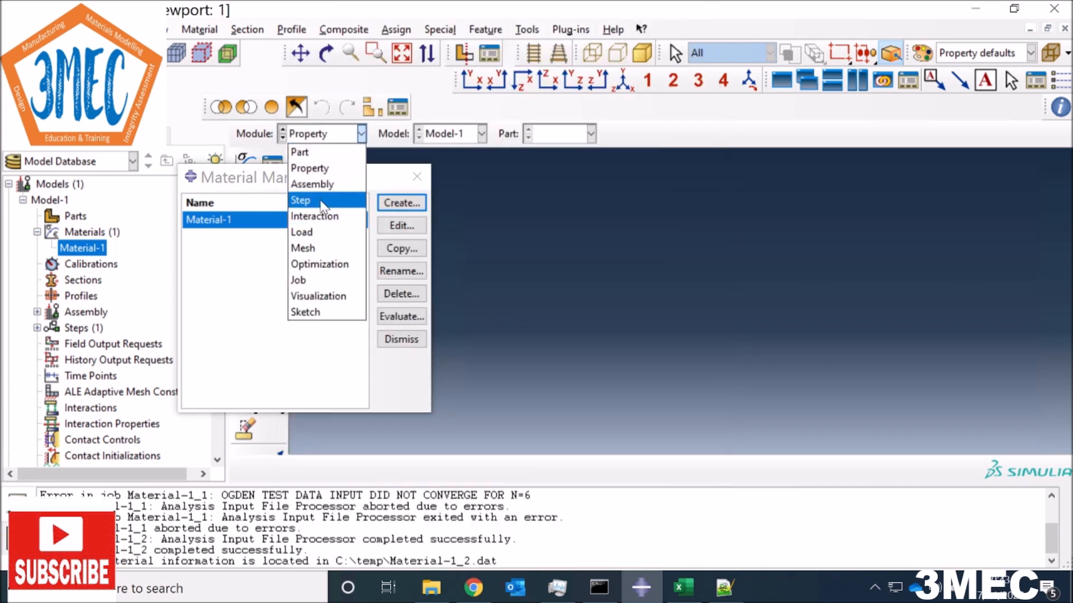
pyautogui.click(322, 298)
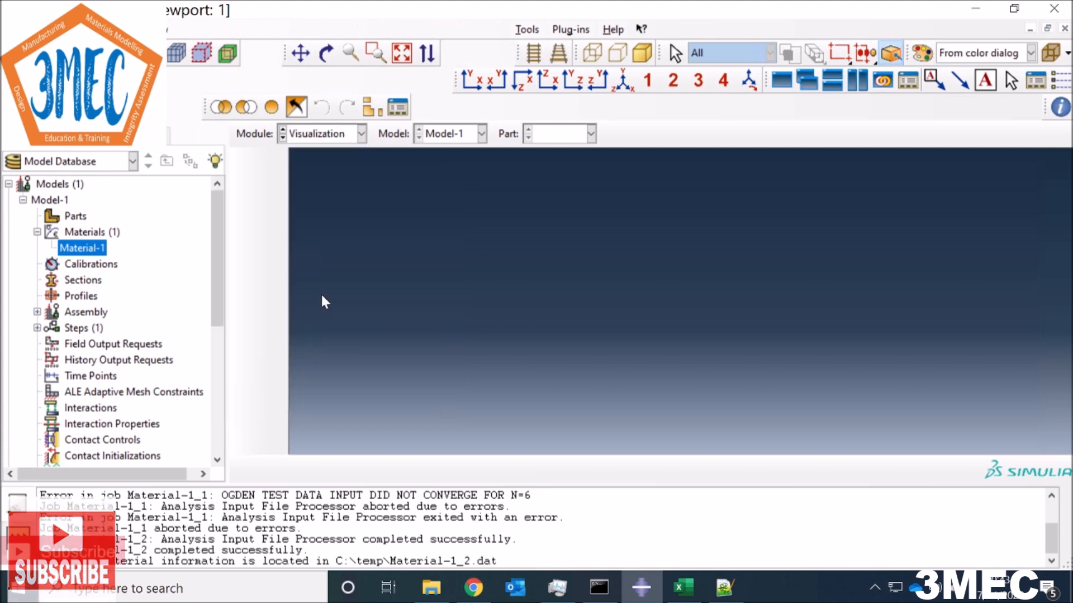
pyautogui.click(309, 133)
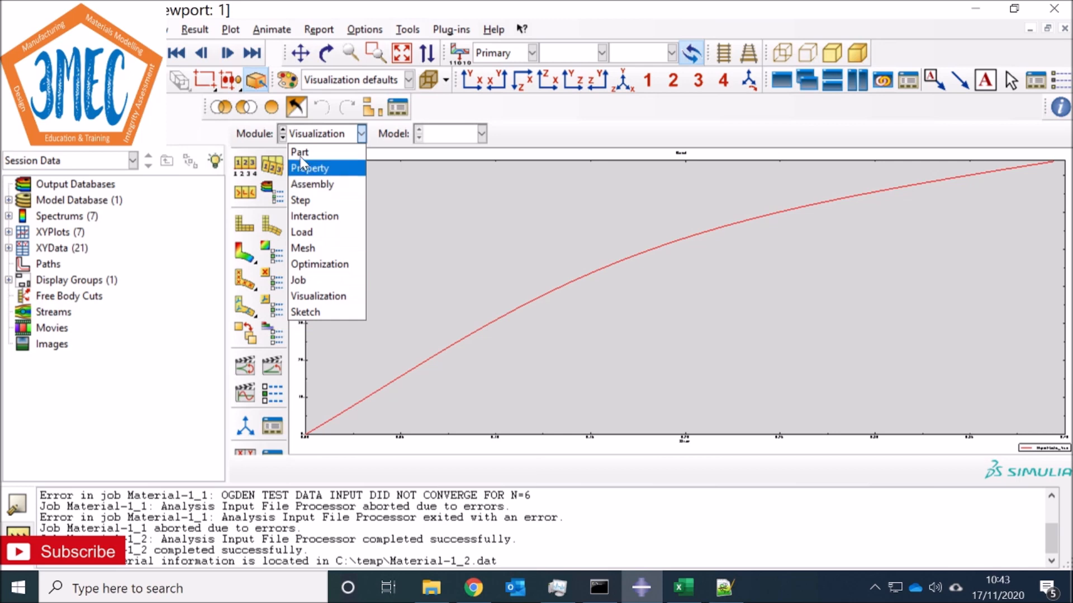
pyautogui.click(331, 138)
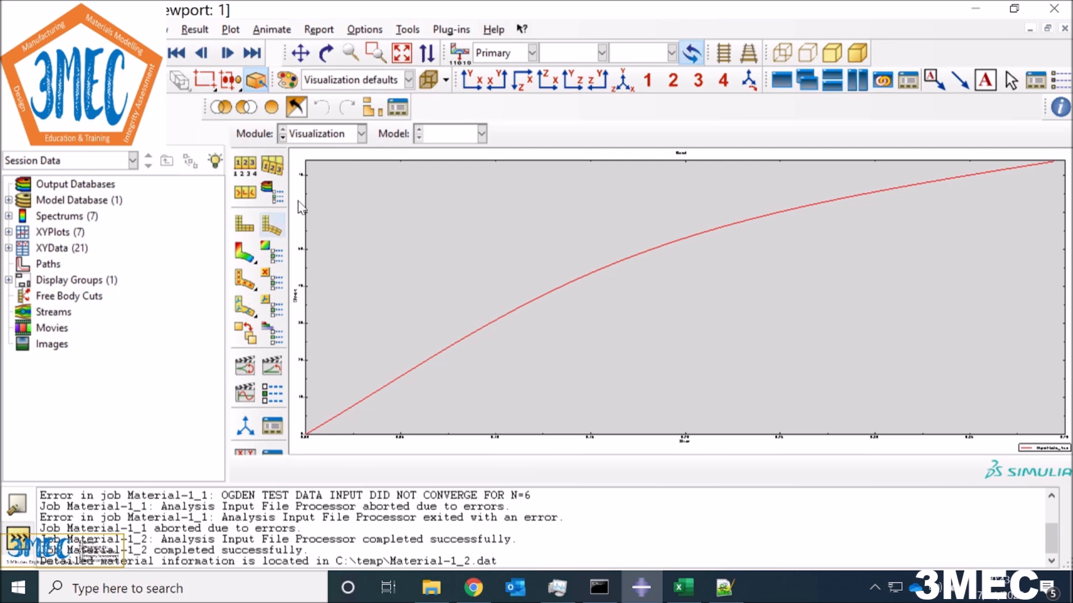
# Step: Return to the Property module and expand Model-1 of the Material_Data_Evaluation.cae database in the model tree
pyautogui.click(346, 136)
pyautogui.click(326, 168)
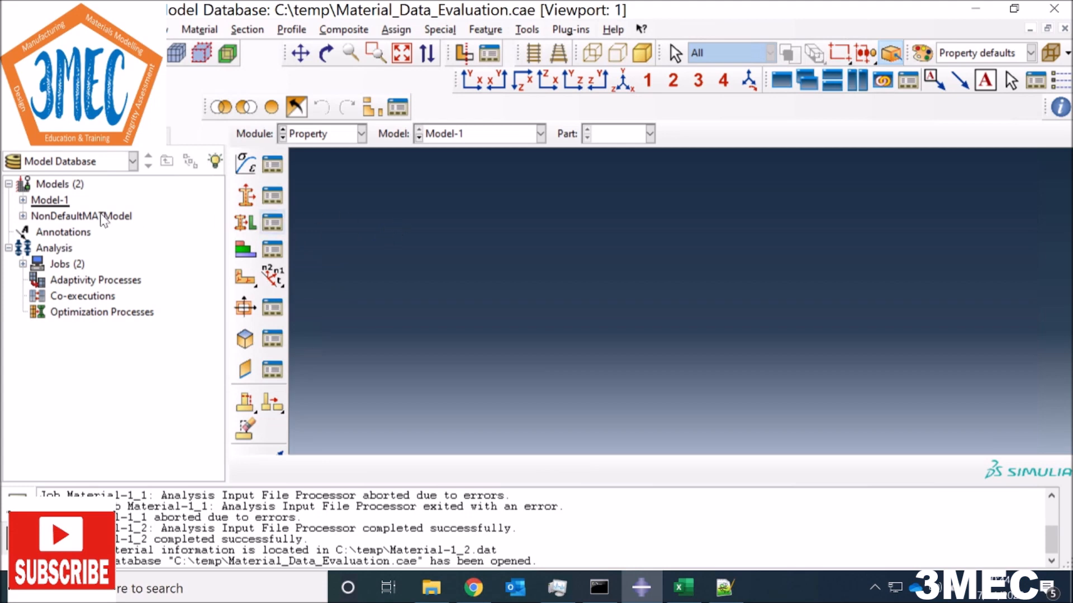
pyautogui.click(23, 200)
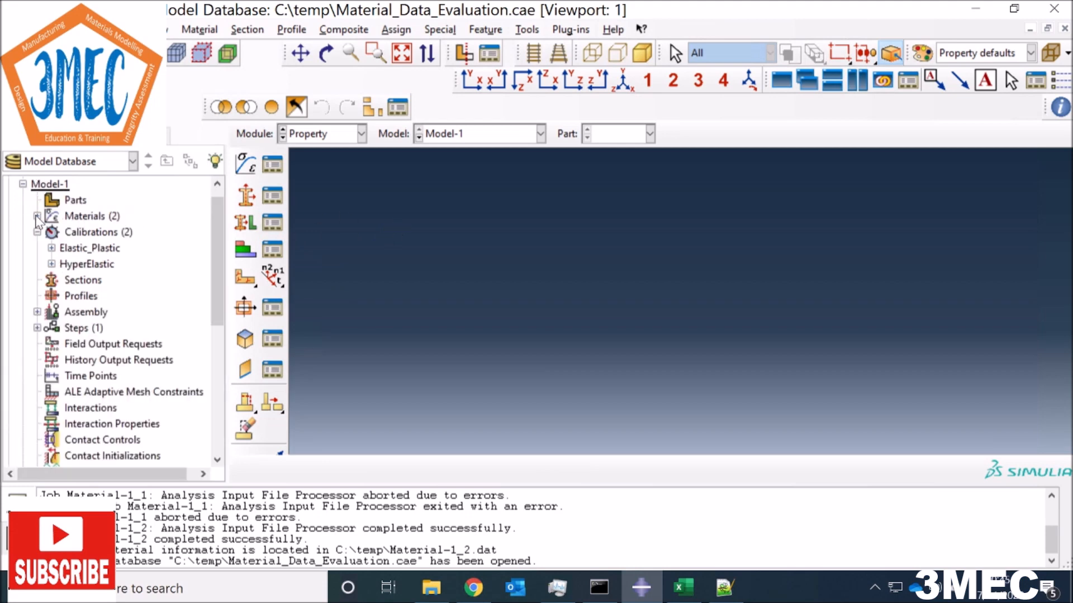
# Step: Expand the materials and the Elastic_Plastic calibration in the model tree
pyautogui.click(36, 216)
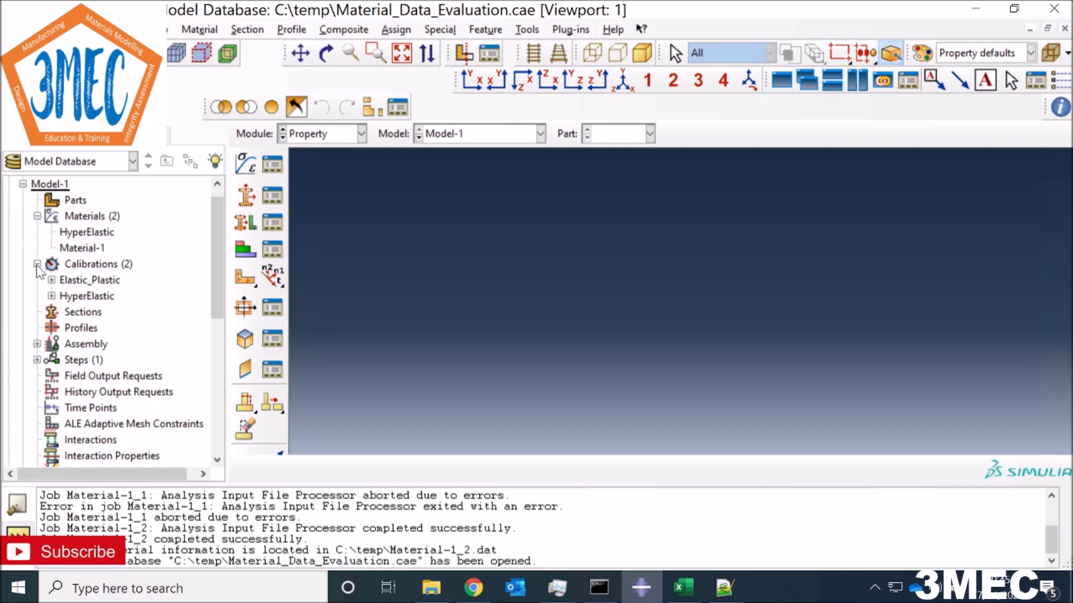
pyautogui.click(50, 280)
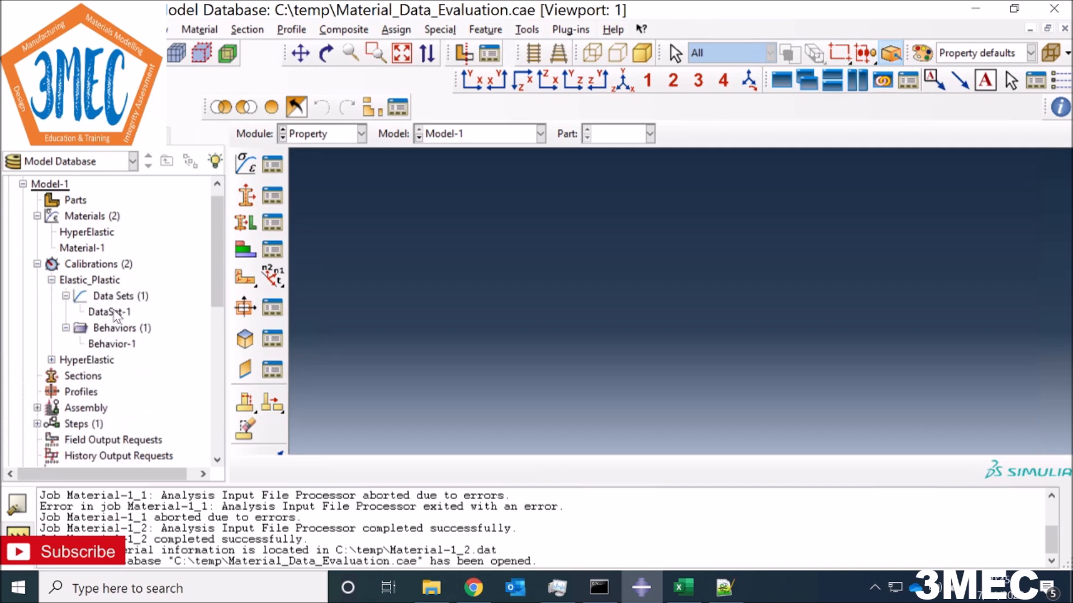
# Step: Switch to MateralModel_Data.xlsx in Excel, review the strain and stress data in A1:B25 of the Elastic_Plastic sheet, and return to Abaqus/CAE
pyautogui.click(682, 587)
pyautogui.moveTo(62, 205); pyautogui.dragTo(146, 458)
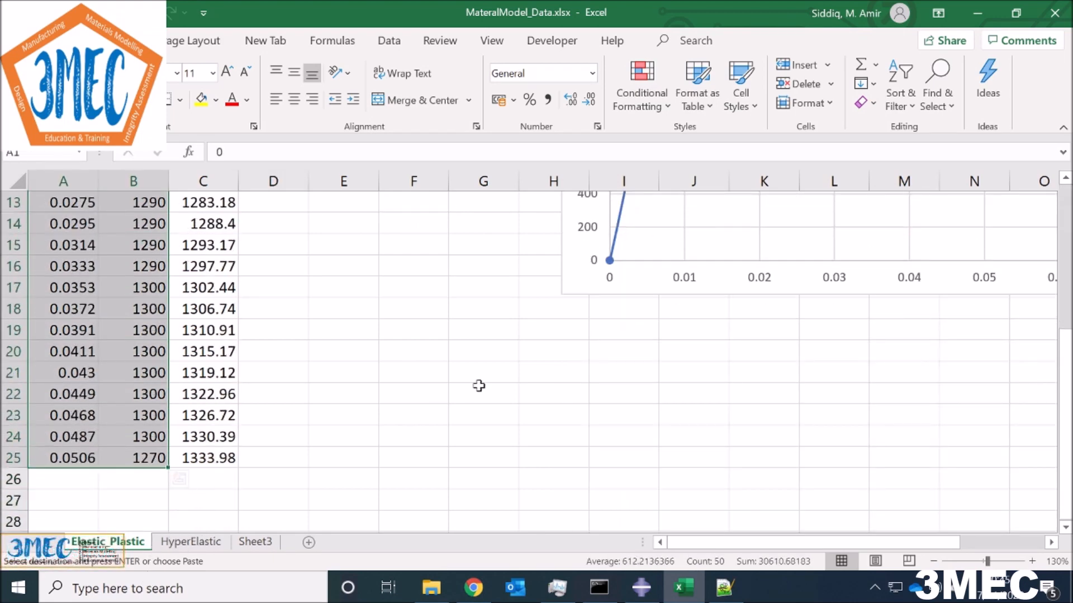
pyautogui.scroll(4, 478, 386)
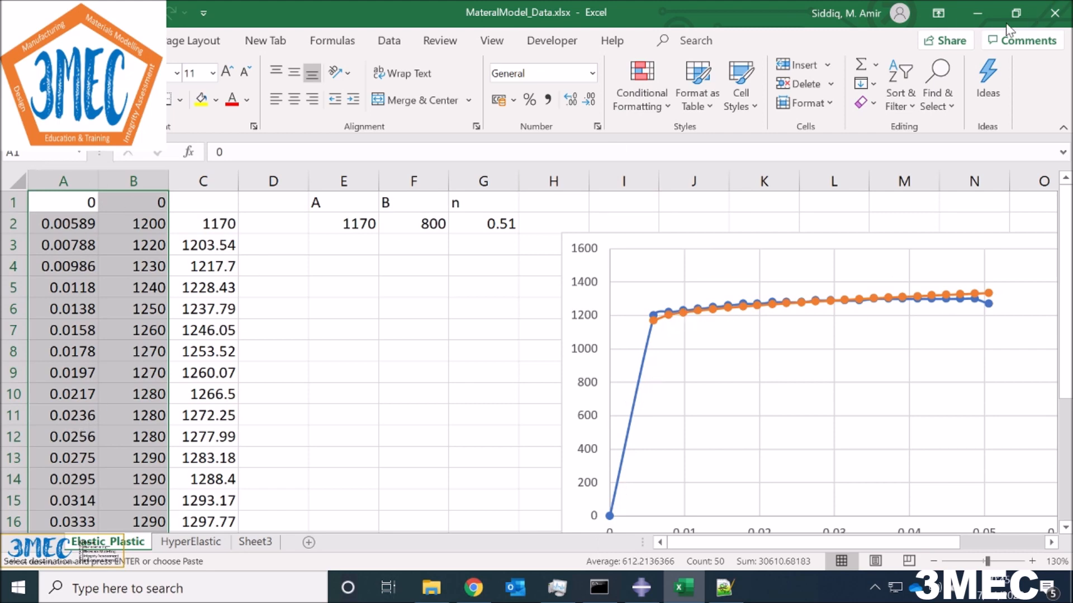
pyautogui.click(976, 14)
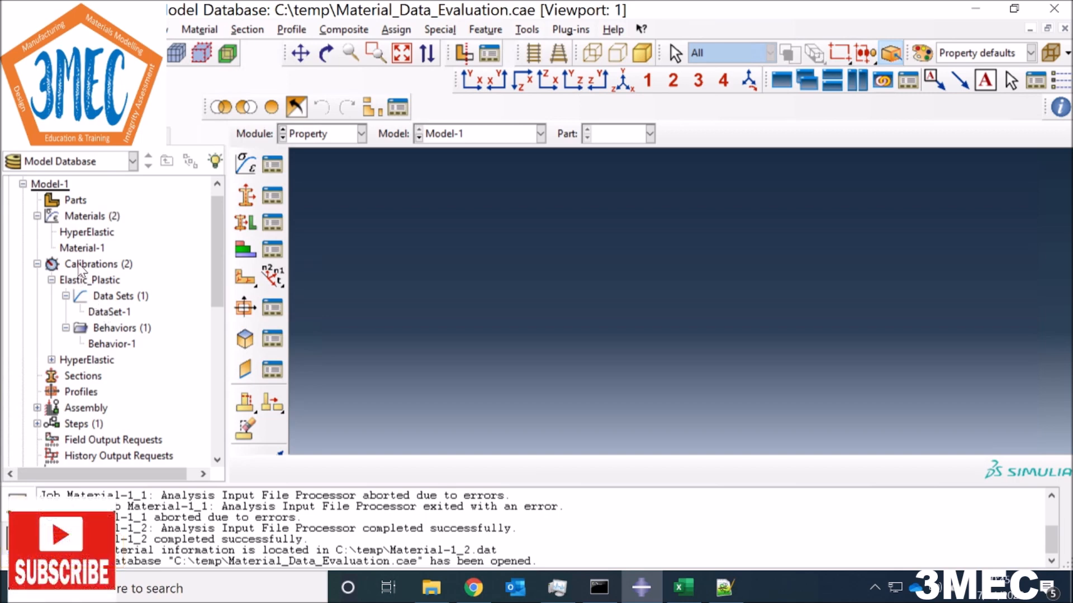
pyautogui.click(81, 266)
pyautogui.rightClick(83, 268)
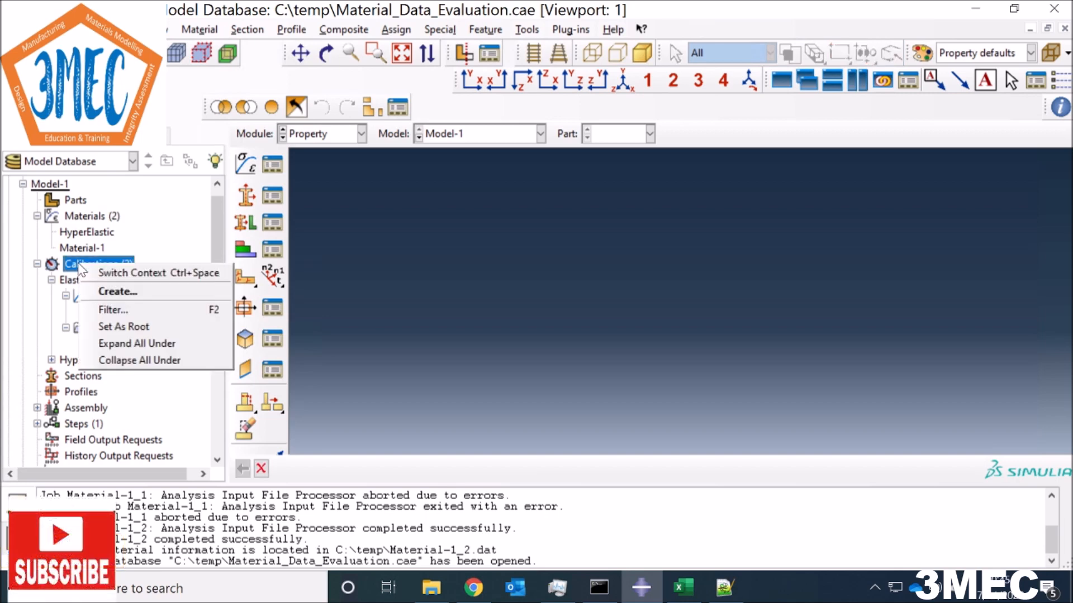
pyautogui.click(101, 294)
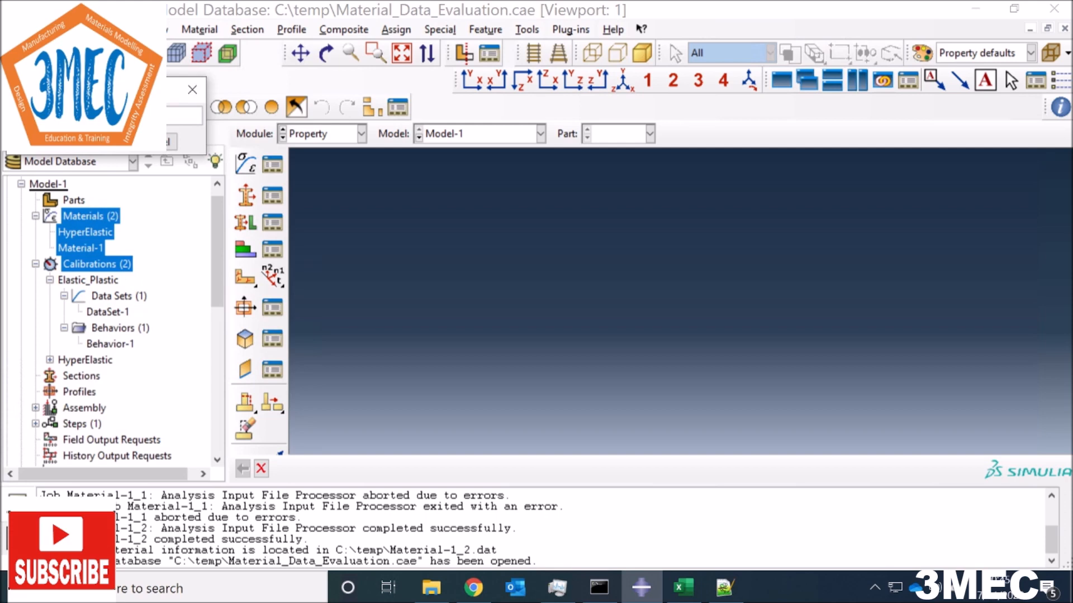
pyautogui.click(167, 147)
pyautogui.moveTo(81, 279); pyautogui.dragTo(68, 304)
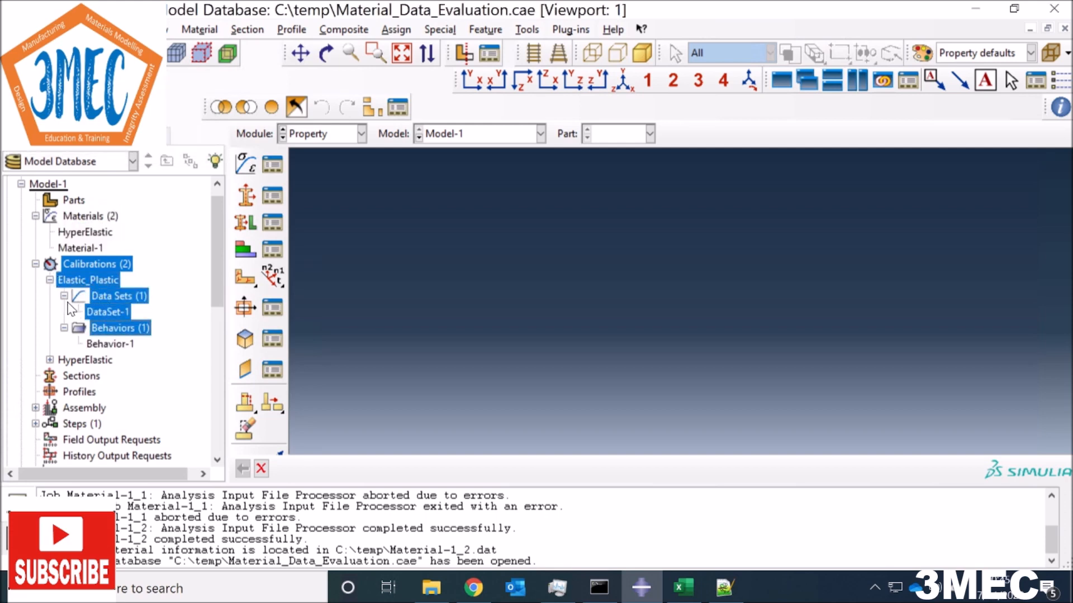
pyautogui.click(116, 296)
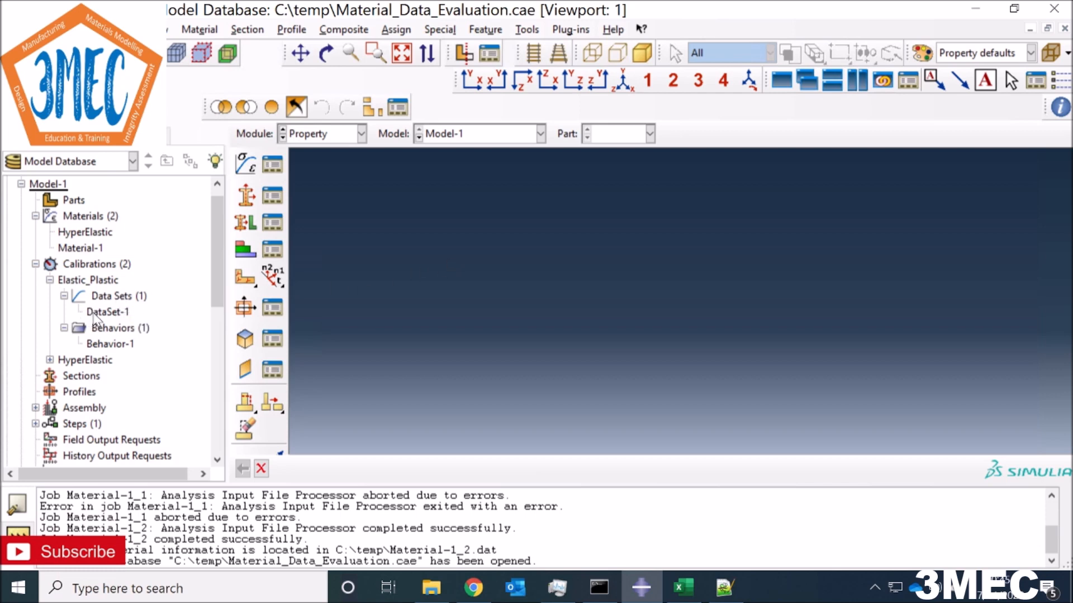
pyautogui.rightClick(110, 300)
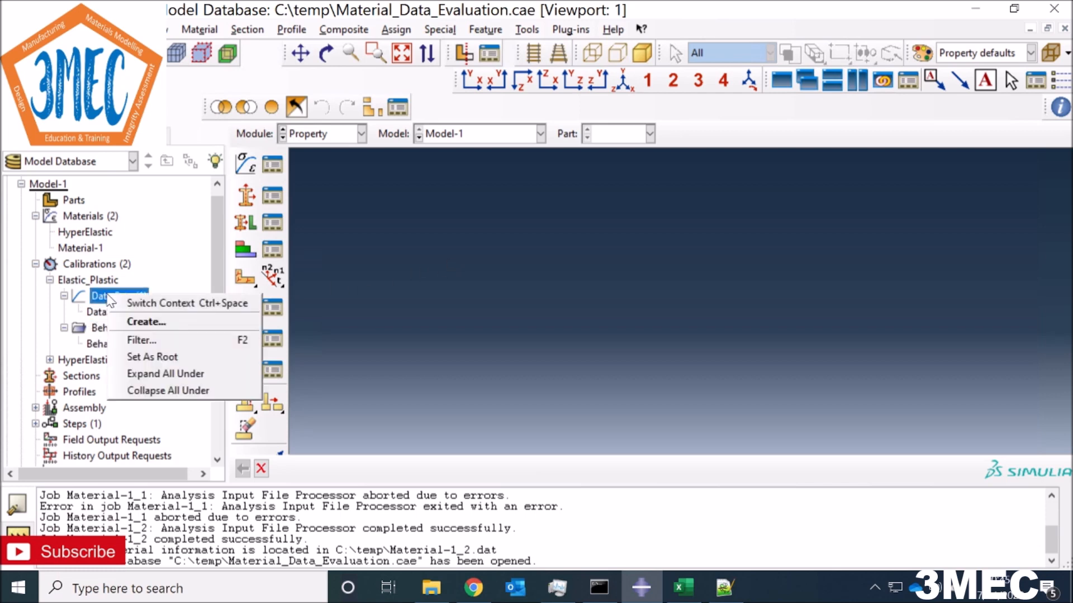
# Step: Review the strain and stress values of DataSet-1 in the Elastic_Plastic calibration and plot the data set
pyautogui.doubleClick(107, 312)
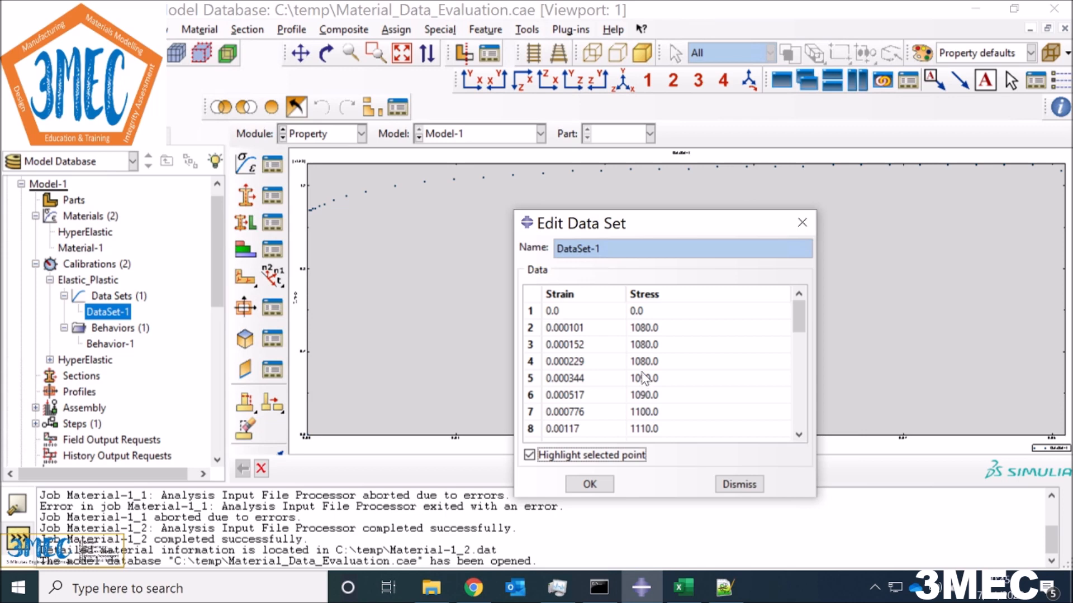
pyautogui.scroll(-4, 646, 377)
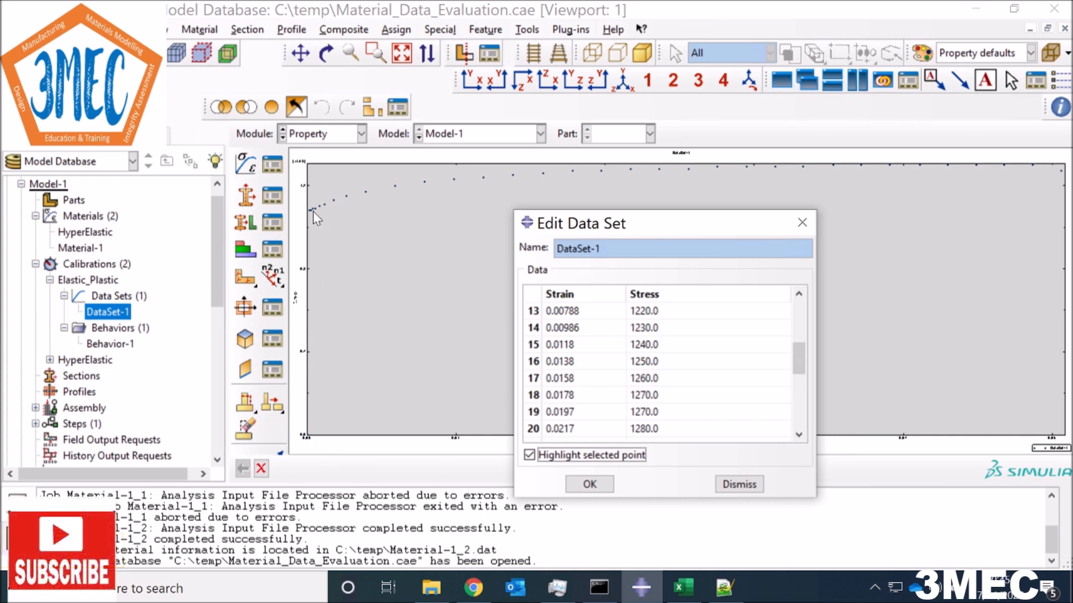
pyautogui.click(598, 487)
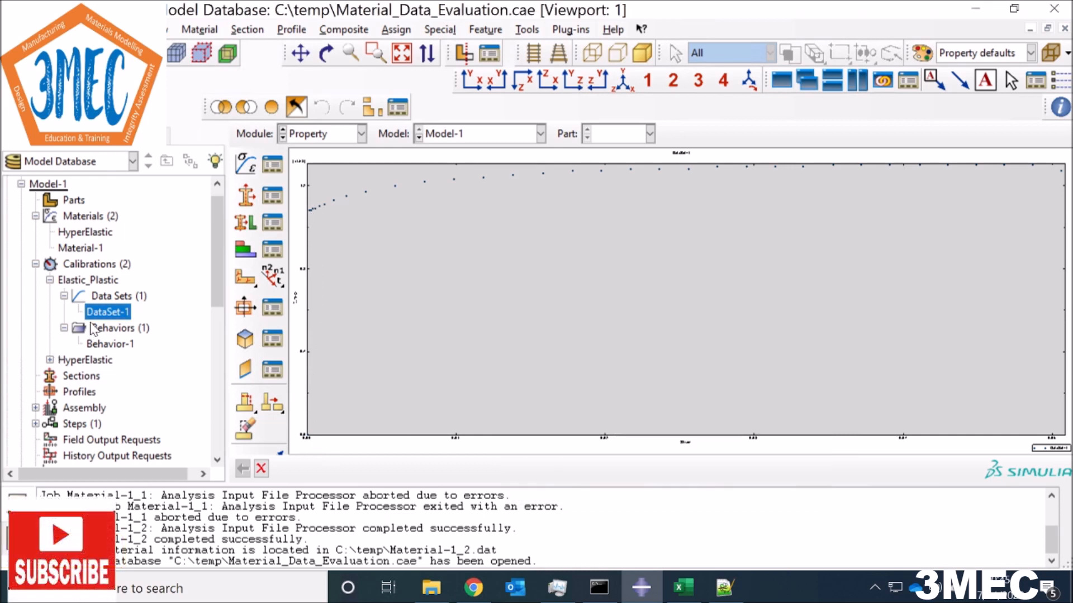
pyautogui.rightClick(102, 317)
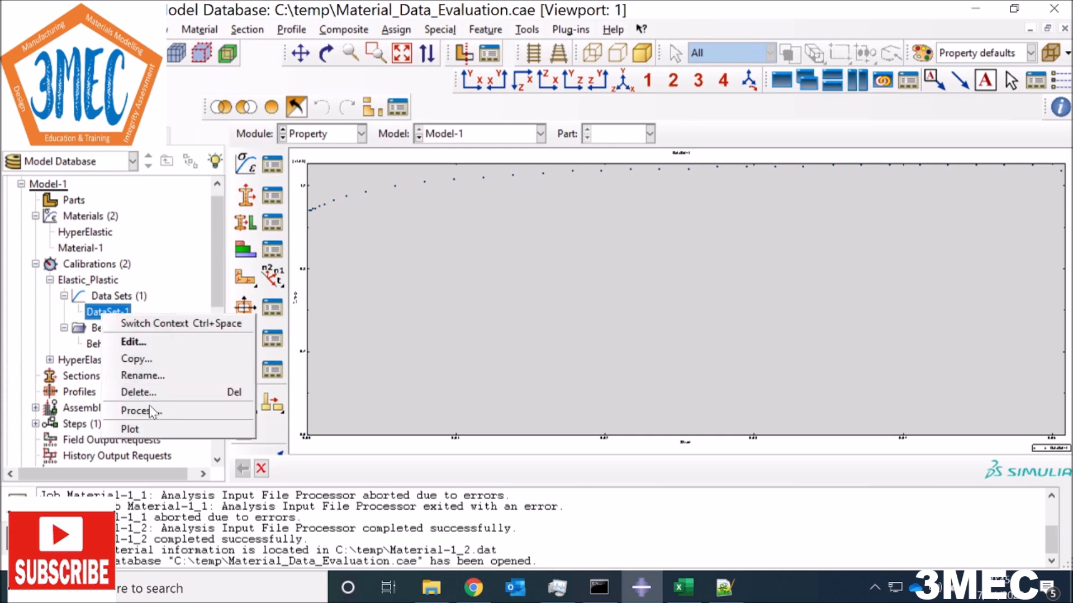
pyautogui.click(144, 430)
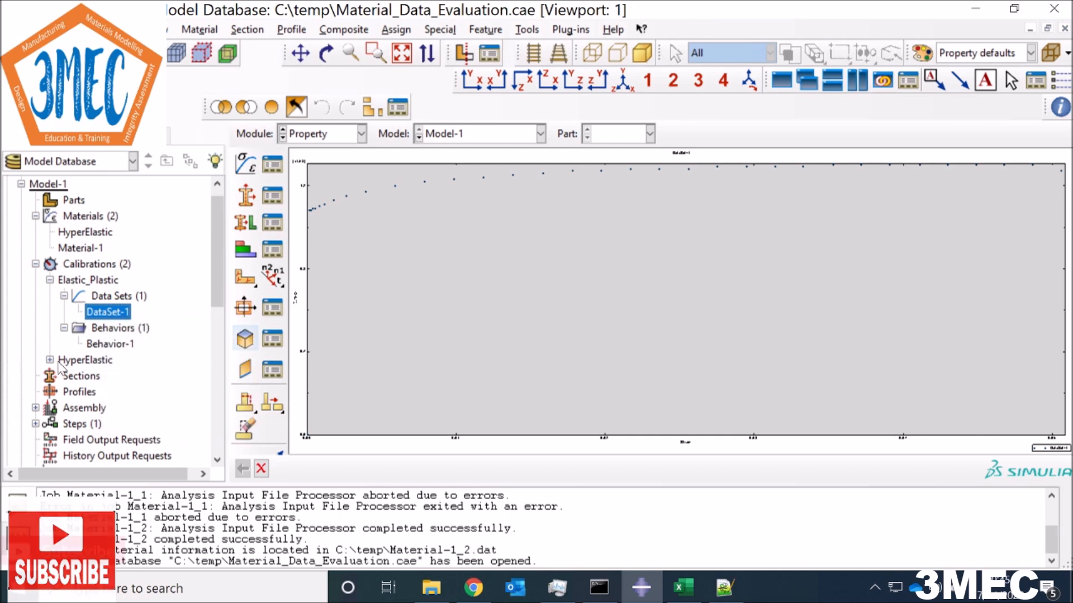
# Step: Examine the processing options for converting DataSet-1 from nominal to true form, and dismiss them without converting
pyautogui.rightClick(104, 312)
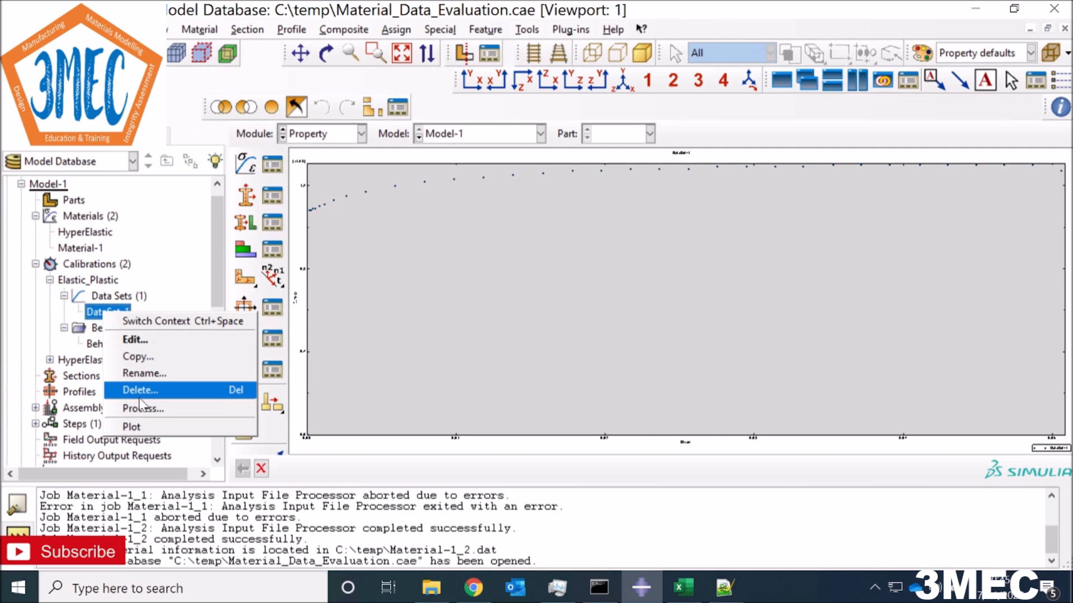
pyautogui.click(140, 407)
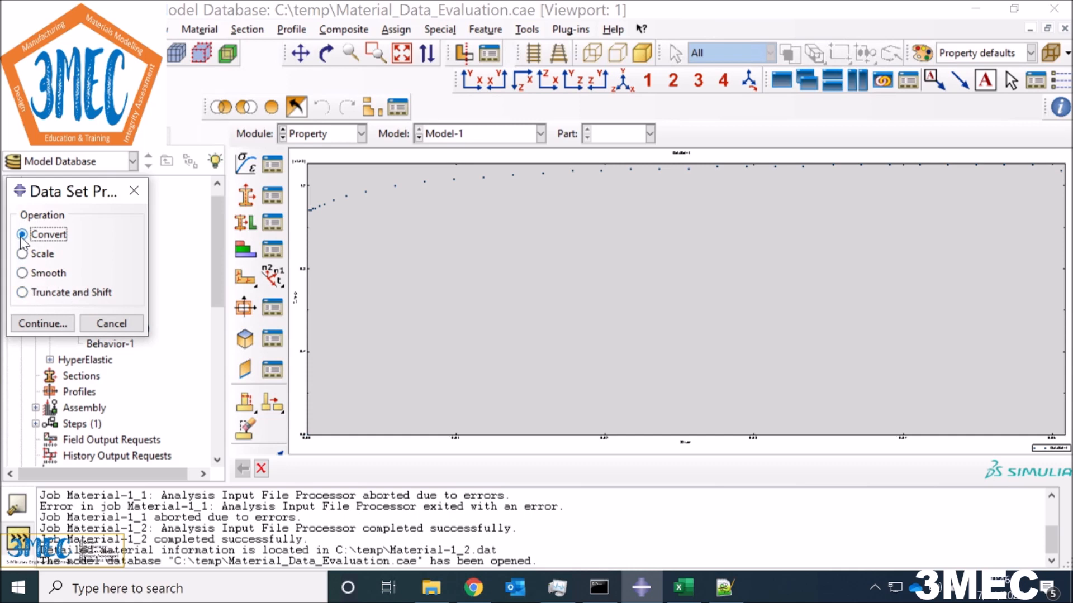
pyautogui.click(51, 325)
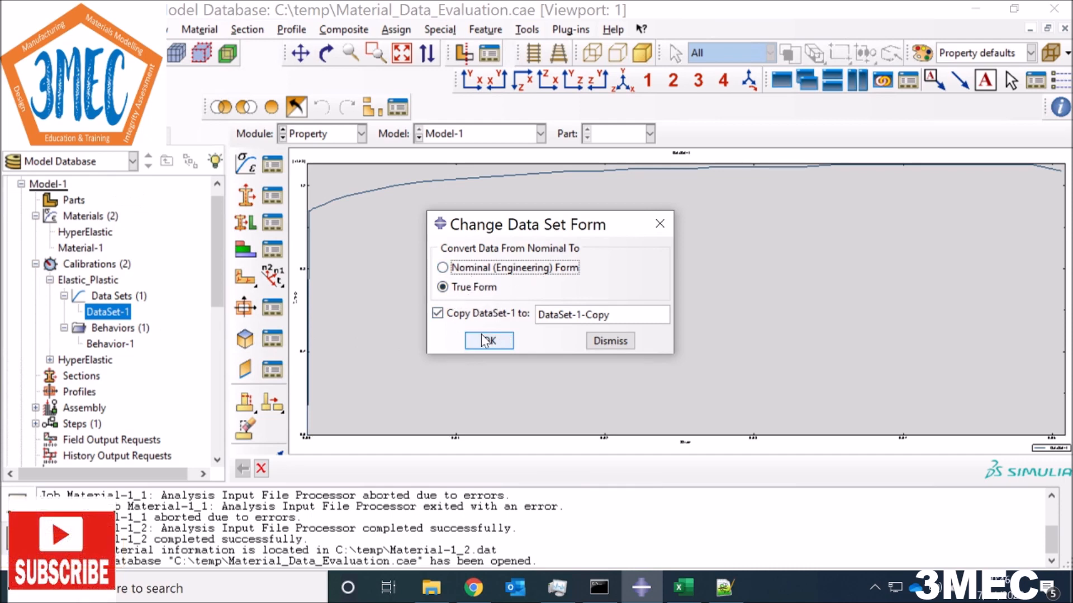
pyautogui.click(610, 341)
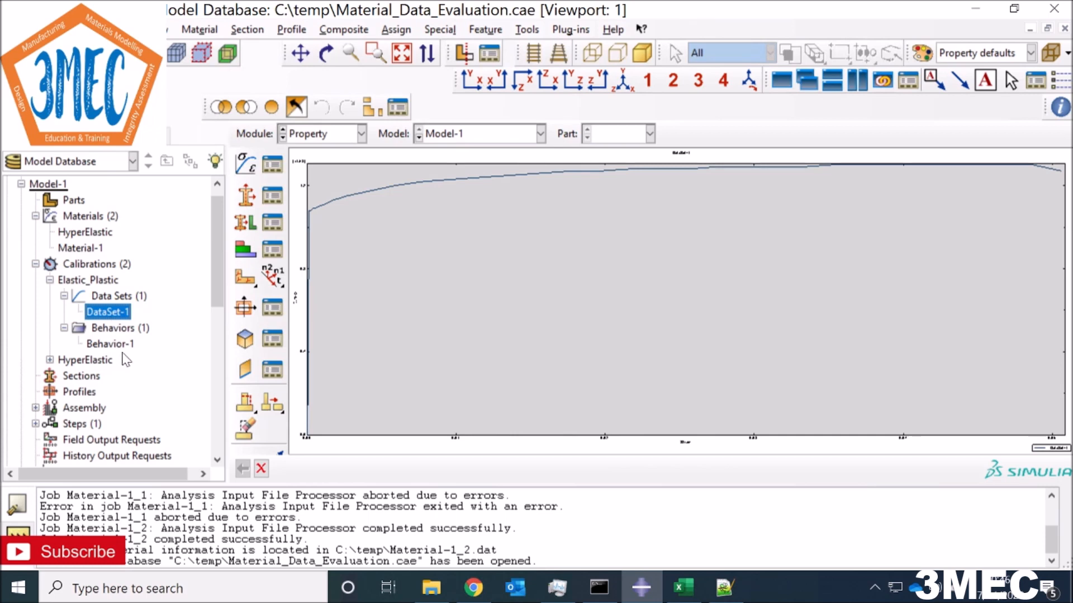
pyautogui.click(121, 330)
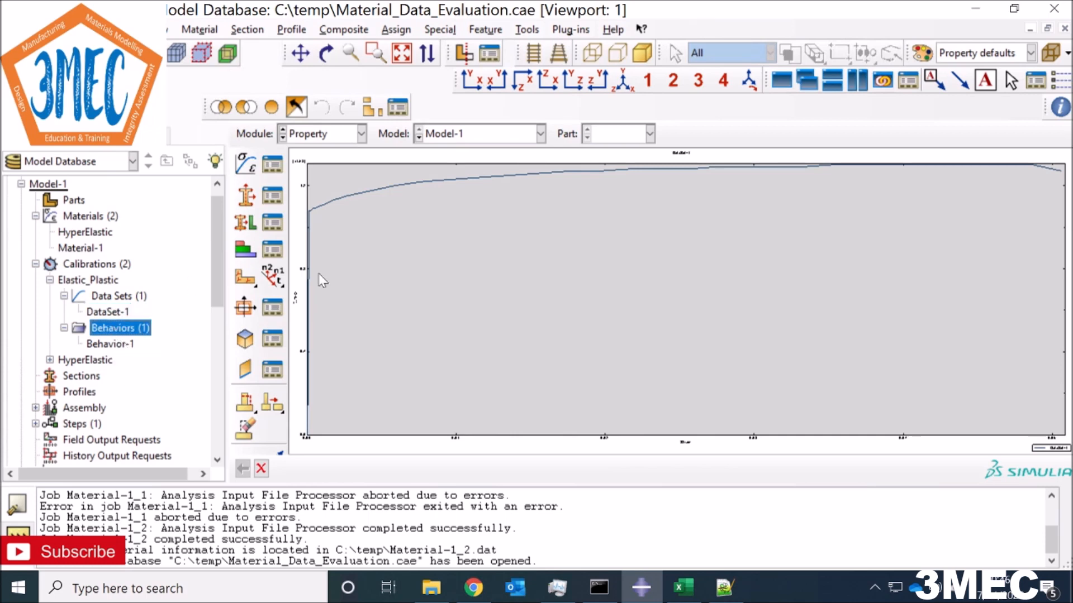
pyautogui.rightClick(119, 335)
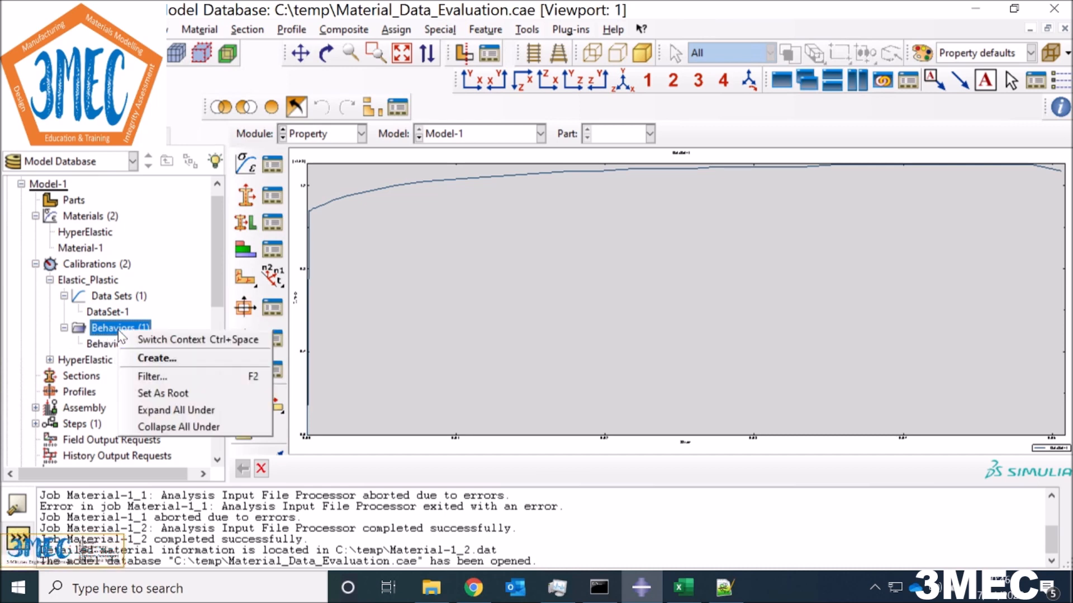
pyautogui.click(155, 362)
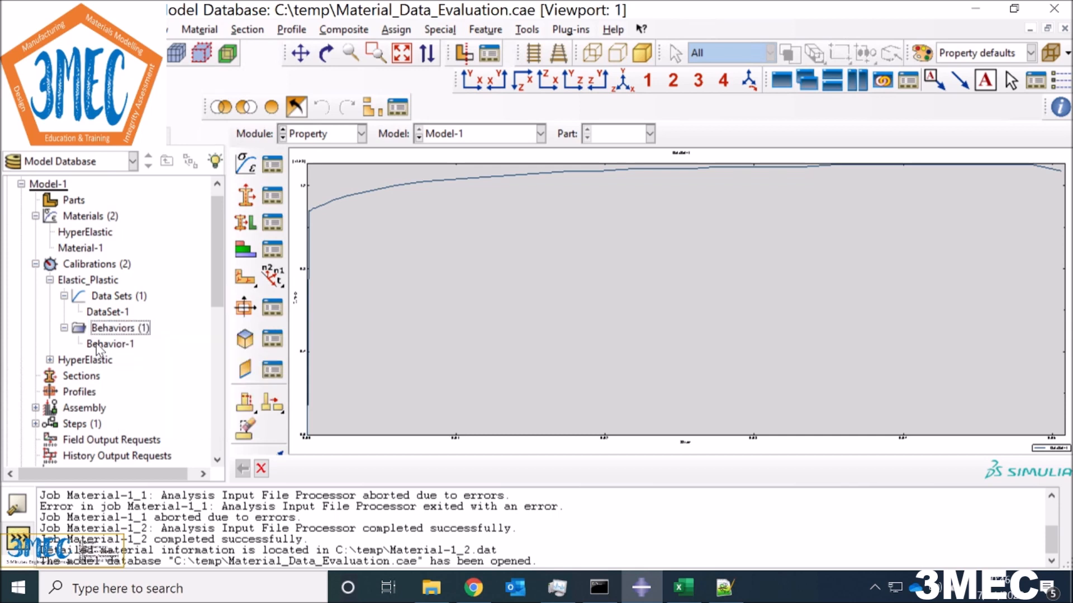
# Step: Open Behavior-1 for editing, choose DataSet-1 for its elastic-plastic data, and calculate the ultimate point automatically
pyautogui.moveTo(107, 67); pyautogui.dragTo(206, 26)
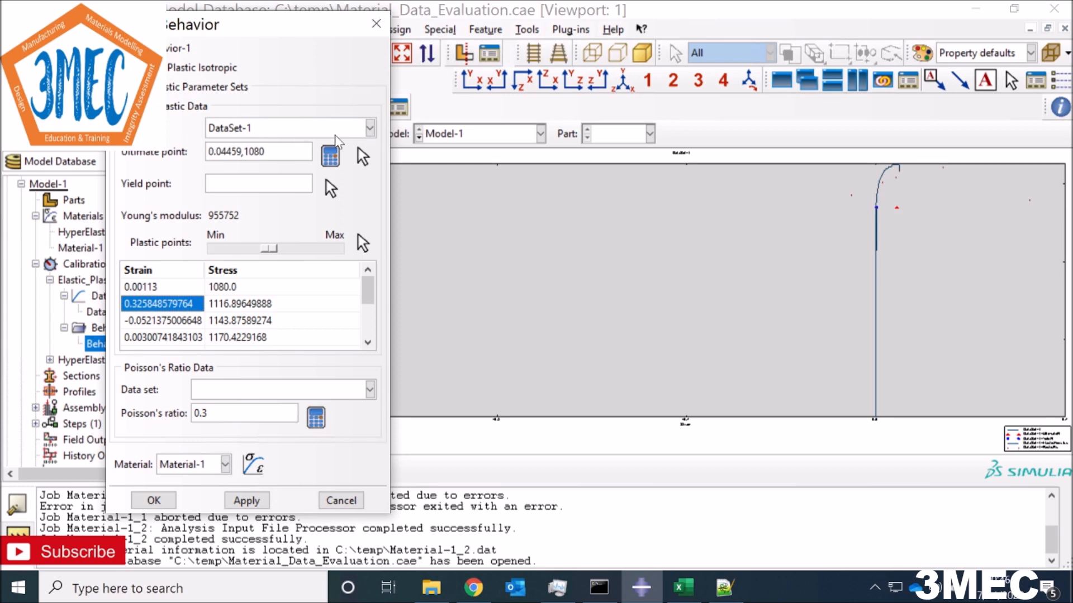
pyautogui.click(369, 129)
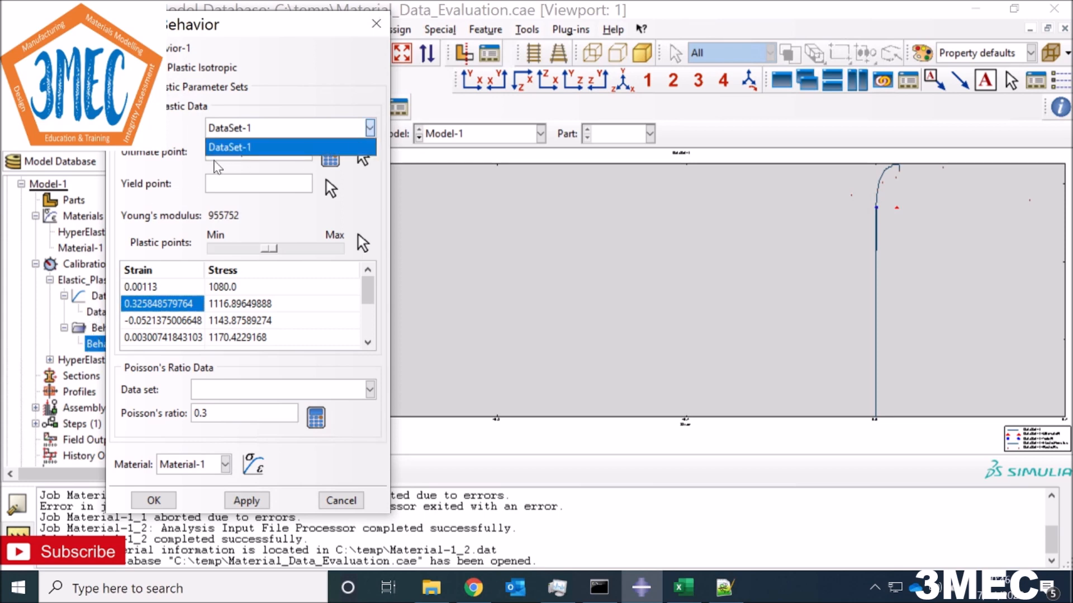
pyautogui.click(312, 145)
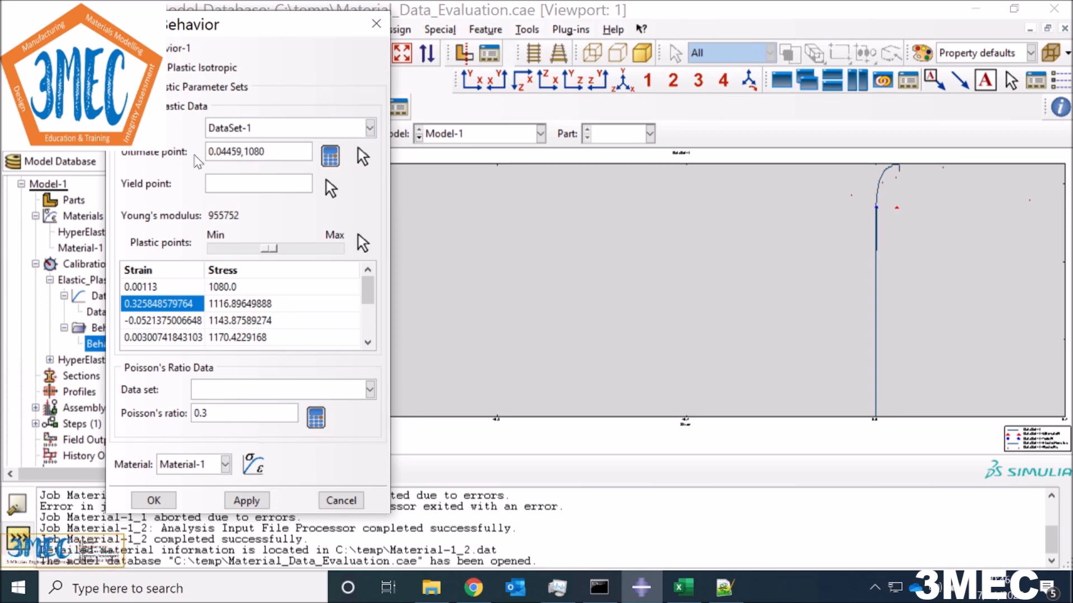
pyautogui.click(330, 157)
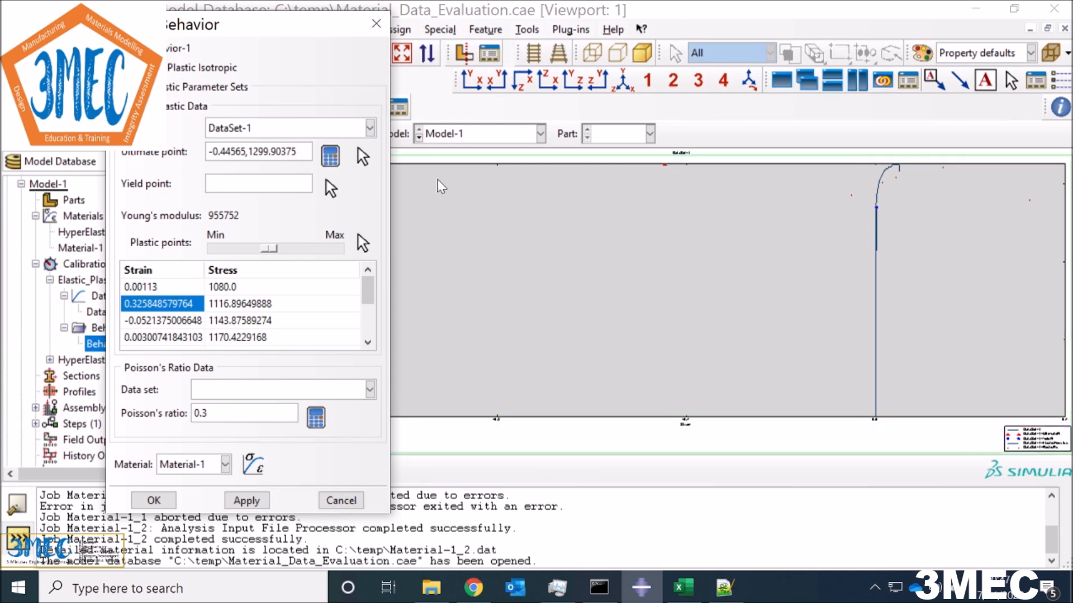
# Step: Pick the ultimate point of Behavior-1 on the highest plateau of the plotted stress-strain curve
pyautogui.click(362, 158)
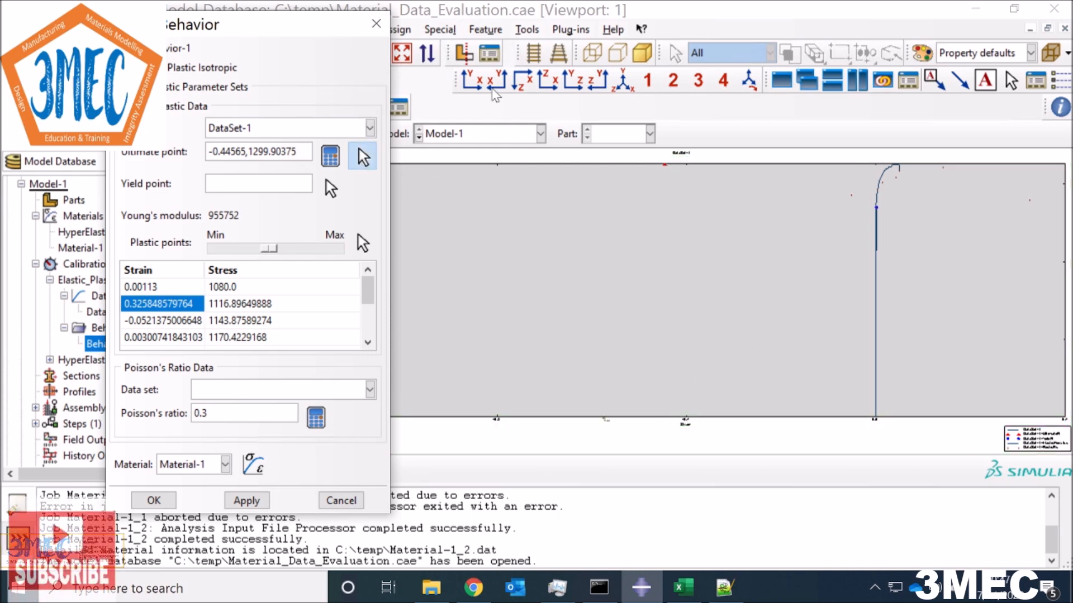
pyautogui.moveTo(343, 27); pyautogui.dragTo(257, 31)
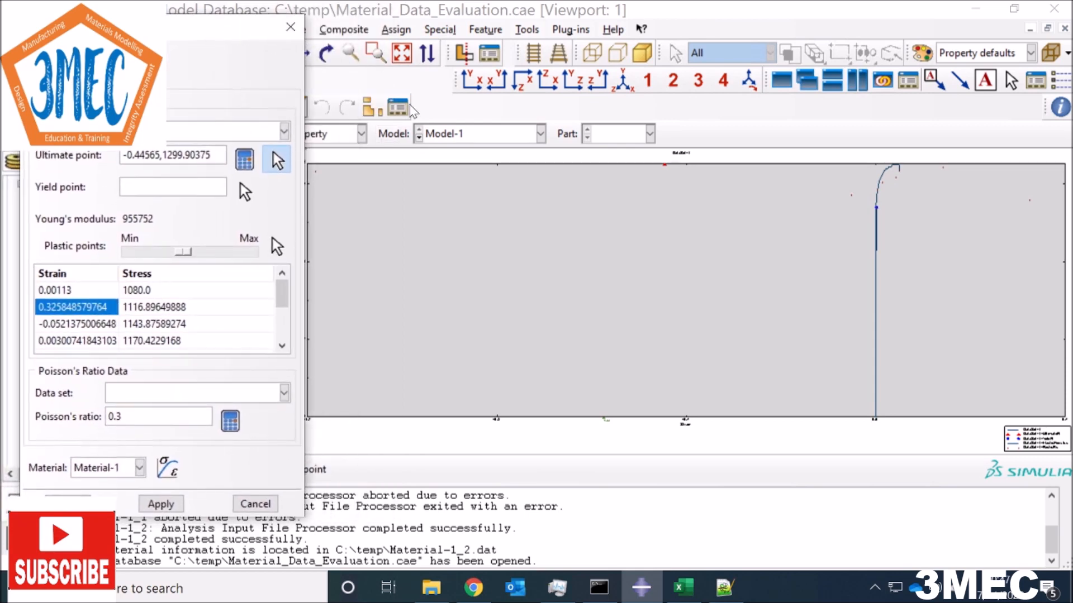
pyautogui.click(376, 54)
pyautogui.moveTo(884, 161); pyautogui.dragTo(908, 175)
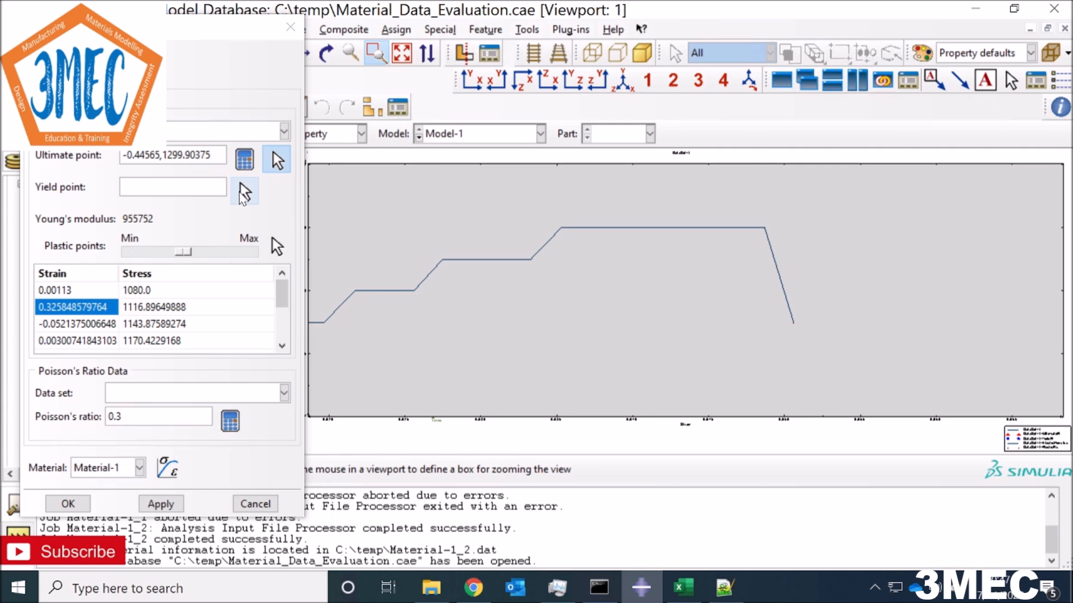
pyautogui.click(276, 162)
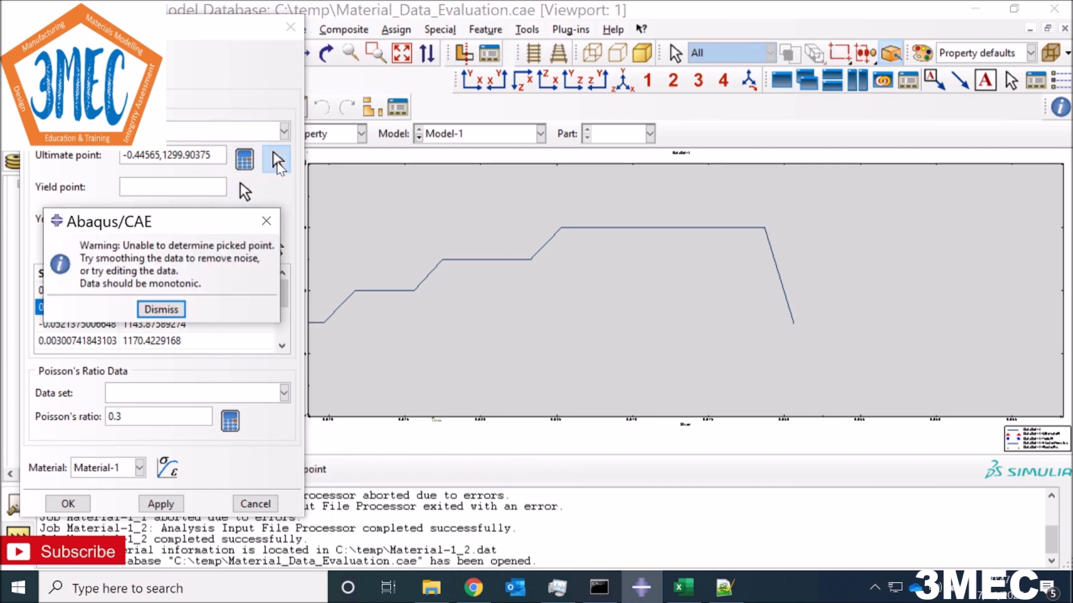
pyautogui.click(162, 309)
pyautogui.click(279, 167)
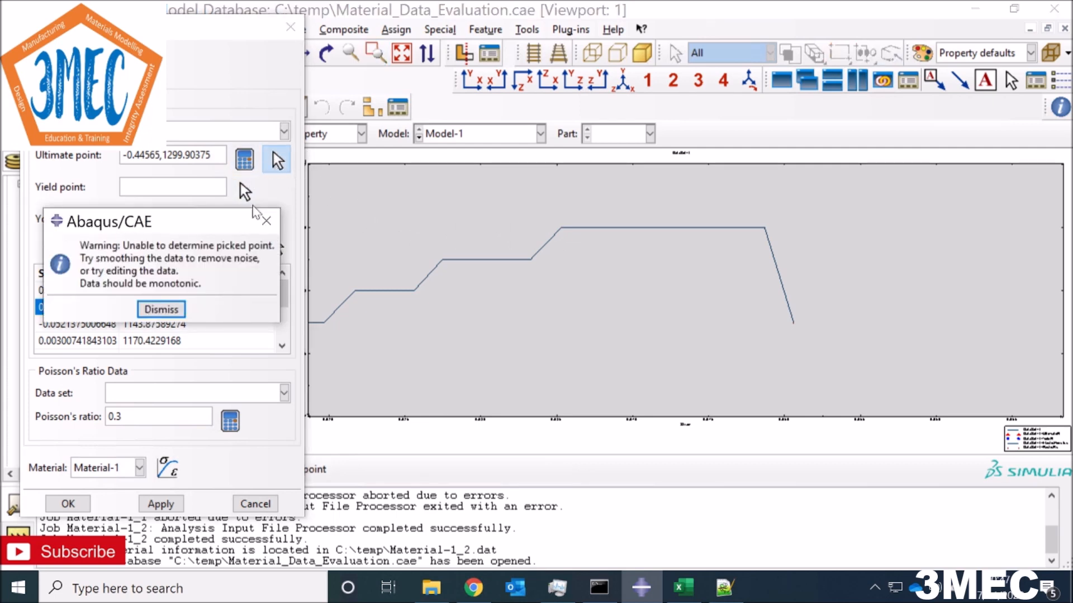
pyautogui.click(162, 309)
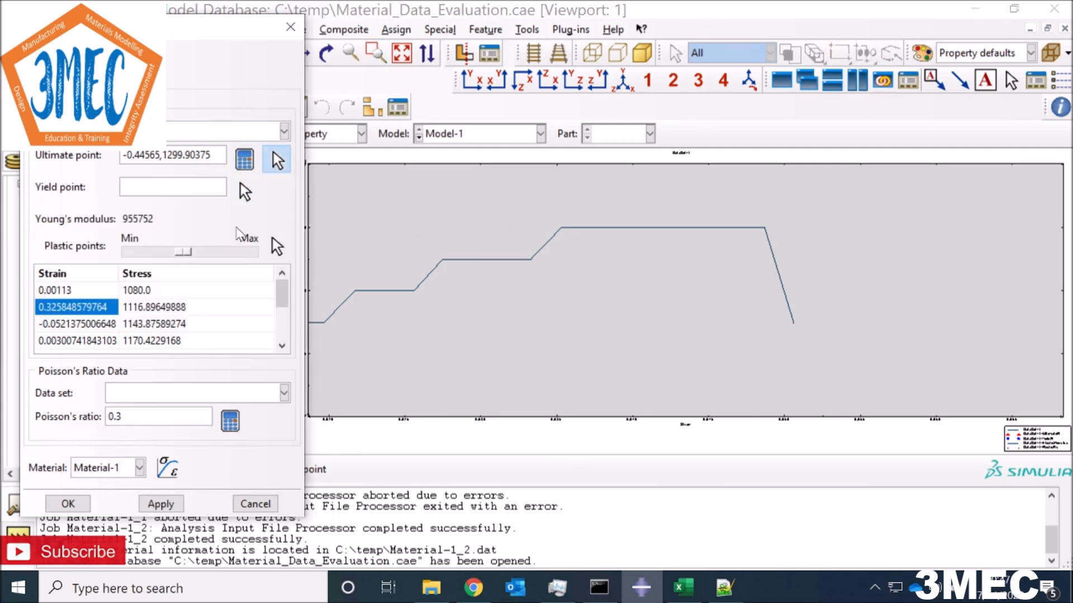
pyautogui.click(611, 227)
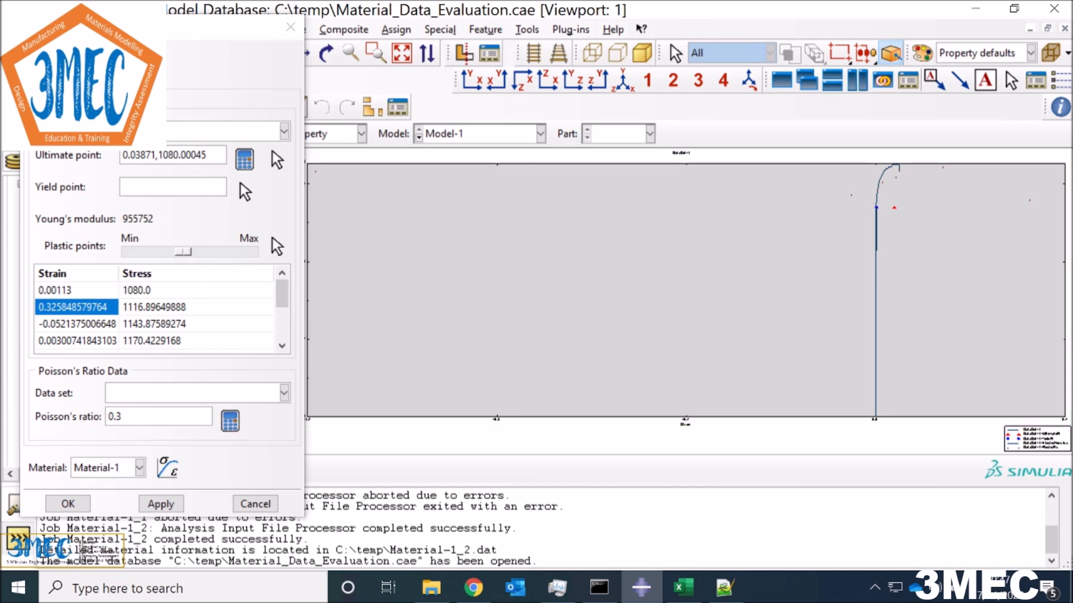
# Step: Pick the yield point of Behavior-1 where the linear part of the plotted curve ends, at about strain 0.00018 and stress 1080
pyautogui.click(245, 192)
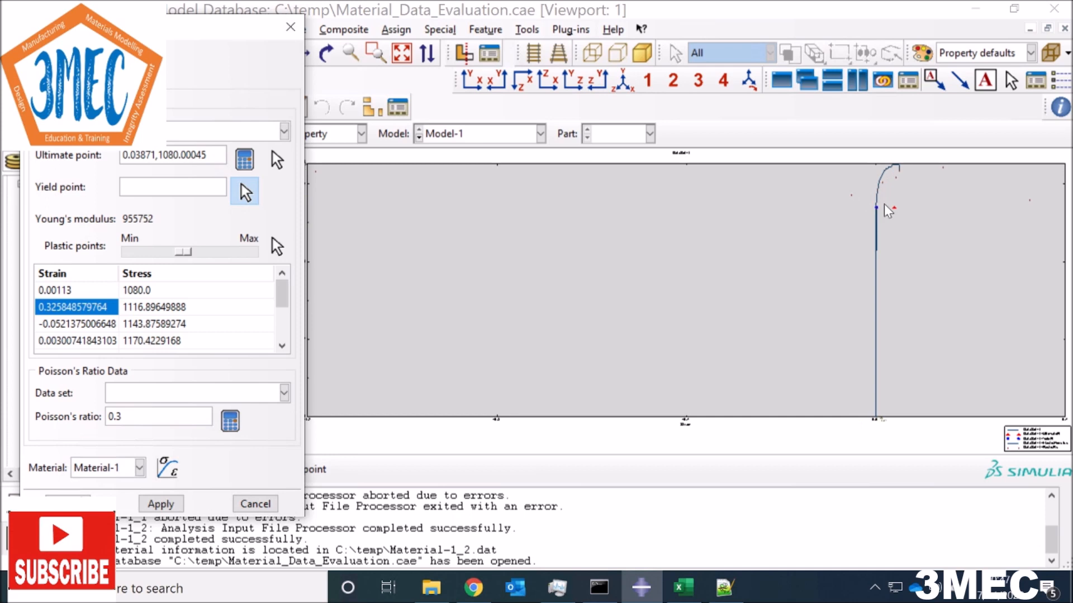
pyautogui.click(376, 53)
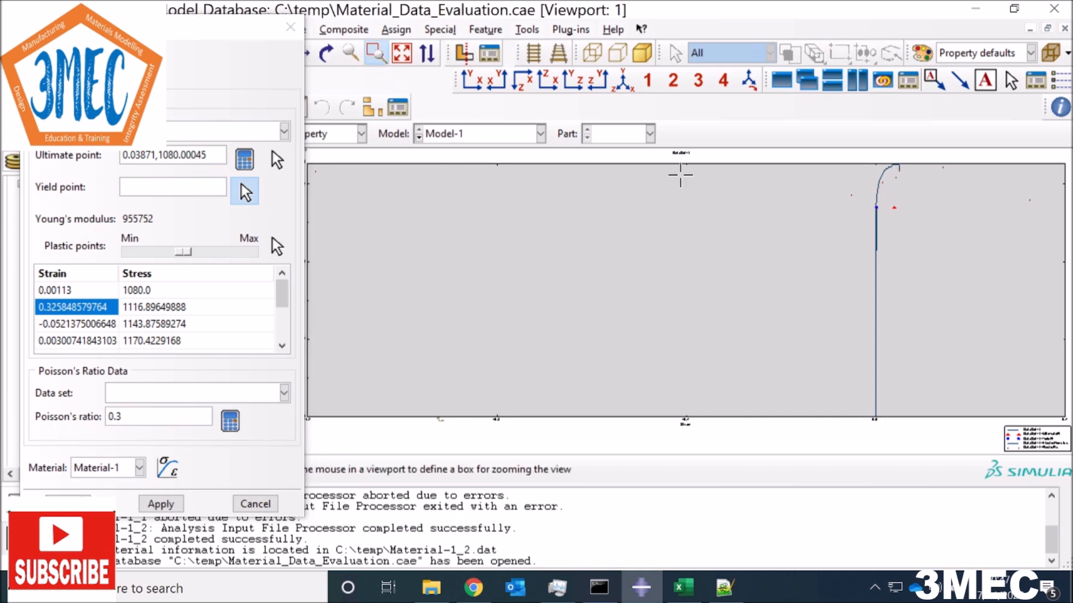
pyautogui.moveTo(850, 186); pyautogui.dragTo(900, 218)
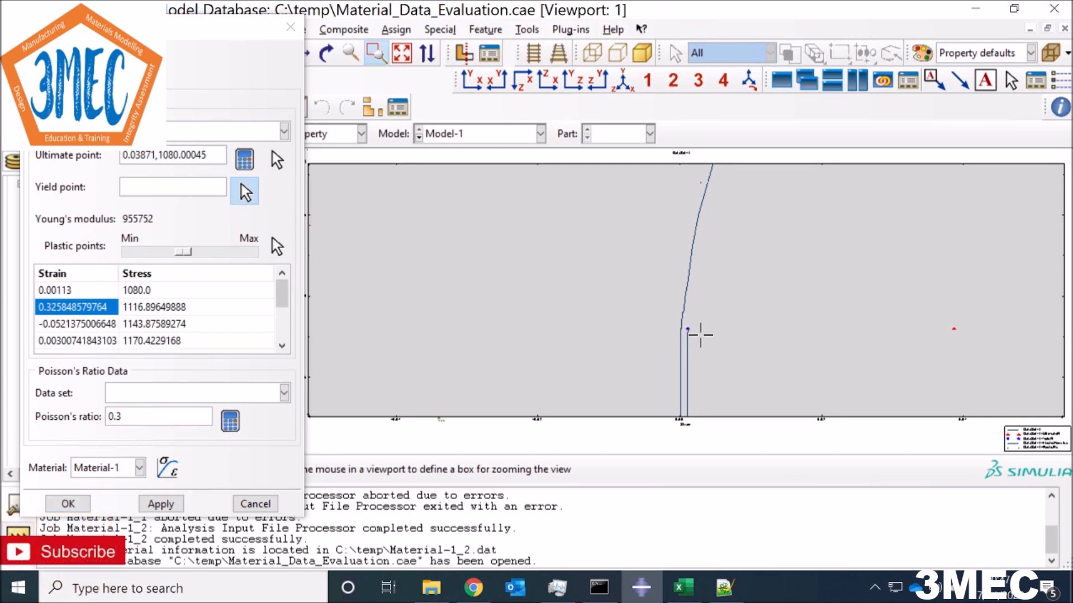
pyautogui.click(378, 54)
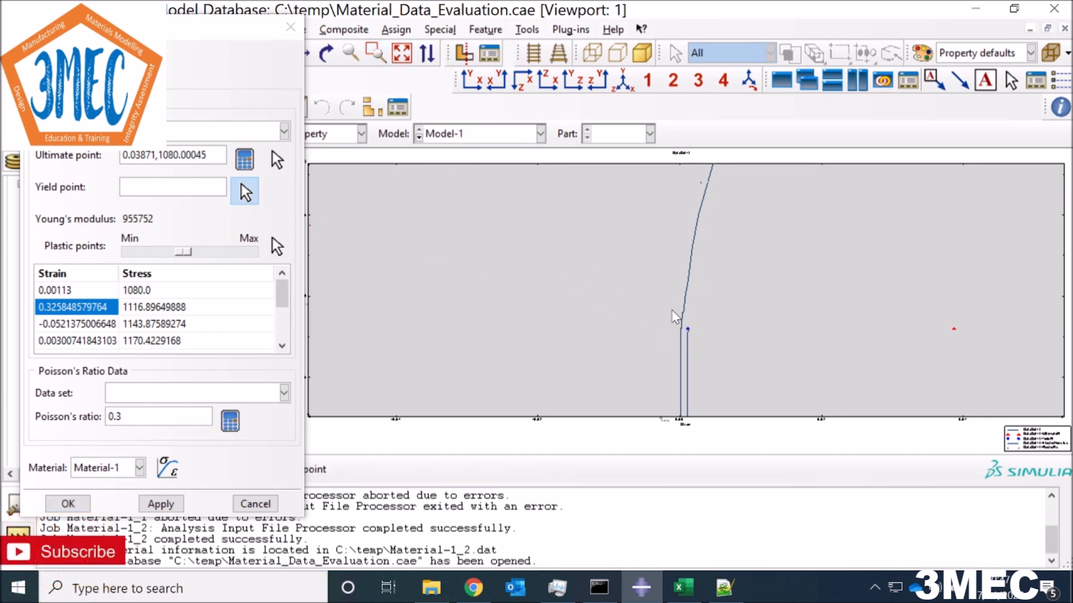
pyautogui.click(683, 333)
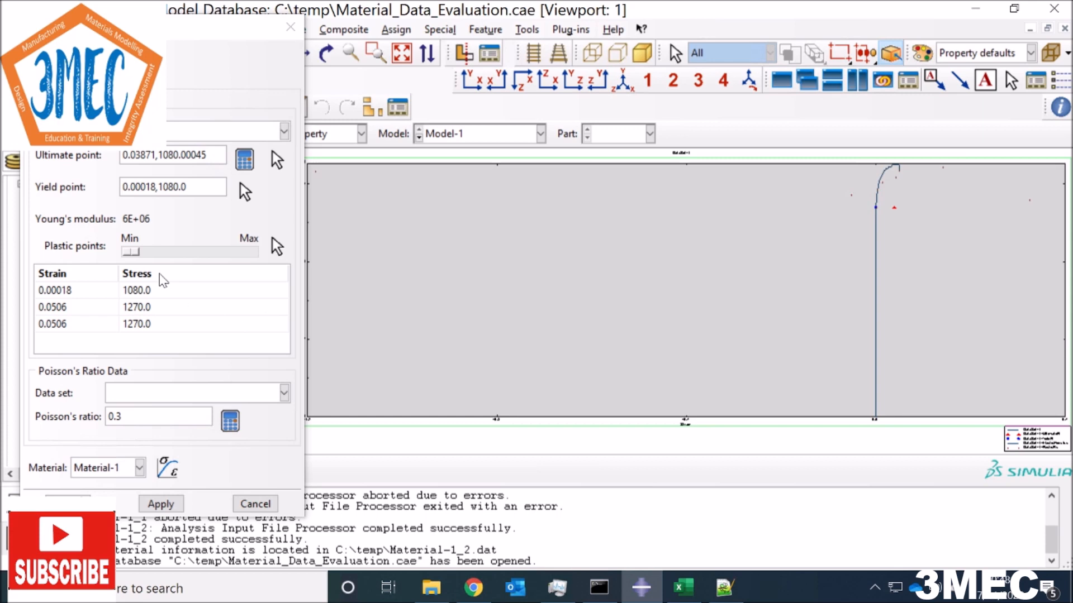
# Step: Increase the plastic points of Behavior-1 to about the middle of the range and review the generated strain and stress values
pyautogui.moveTo(139, 250); pyautogui.dragTo(168, 254)
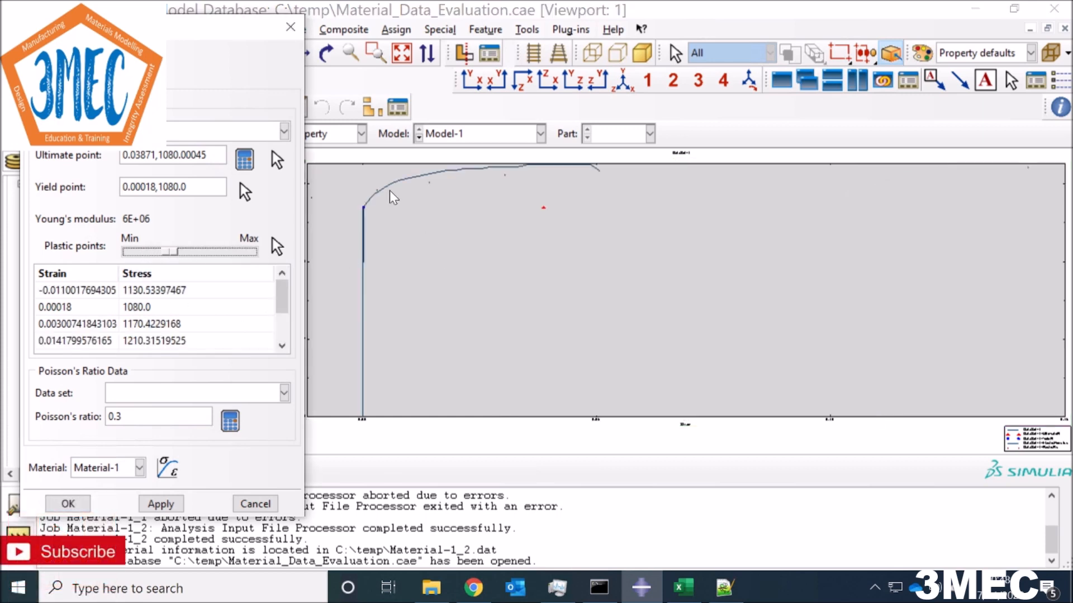
pyautogui.moveTo(172, 251); pyautogui.dragTo(185, 251)
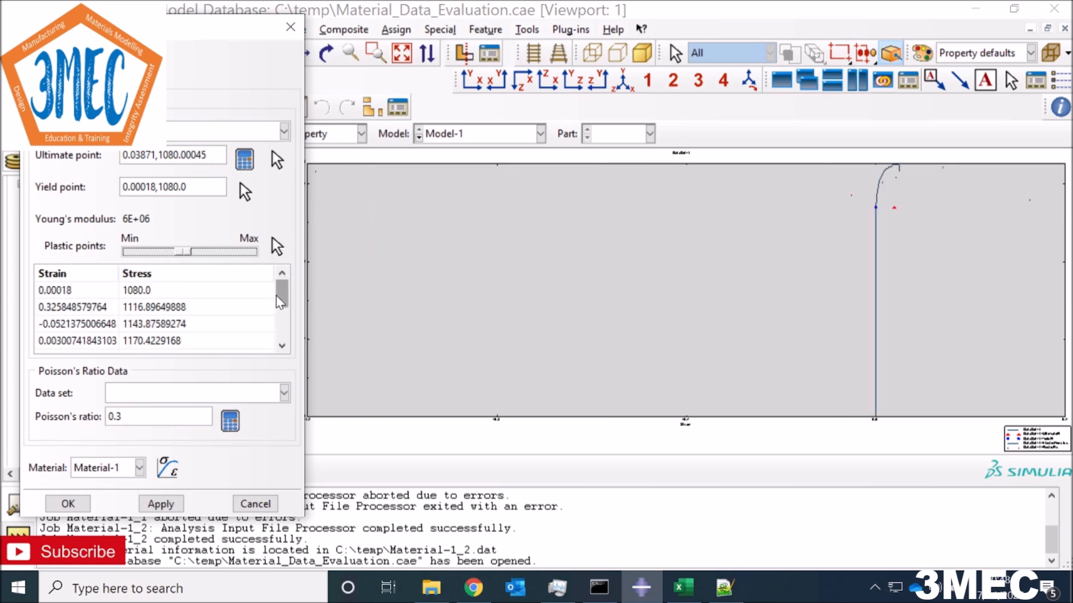
pyautogui.moveTo(283, 301); pyautogui.dragTo(283, 342)
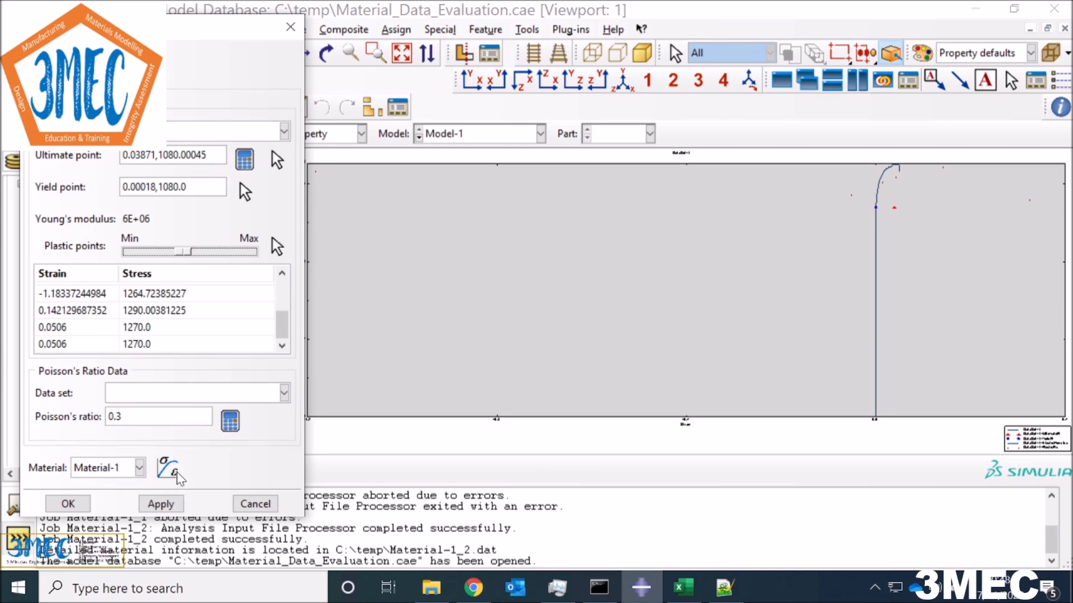
# Step: Leave Poisson's ratio at 0.3 without a data set, and map the Behavior-1 calibration onto Material-1
pyautogui.click(284, 394)
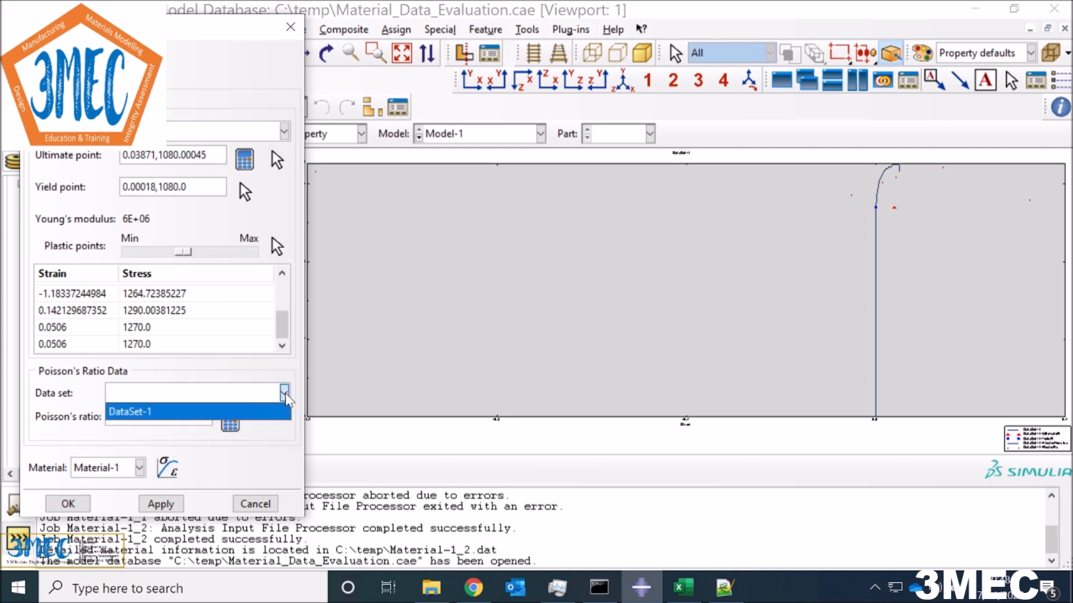
pyautogui.click(284, 394)
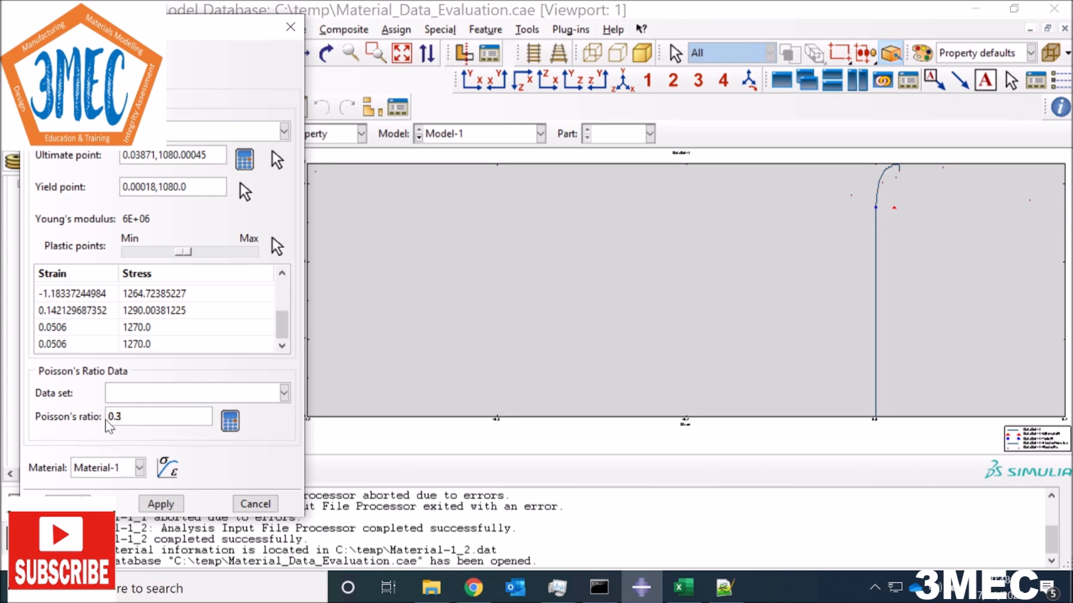
pyautogui.click(140, 468)
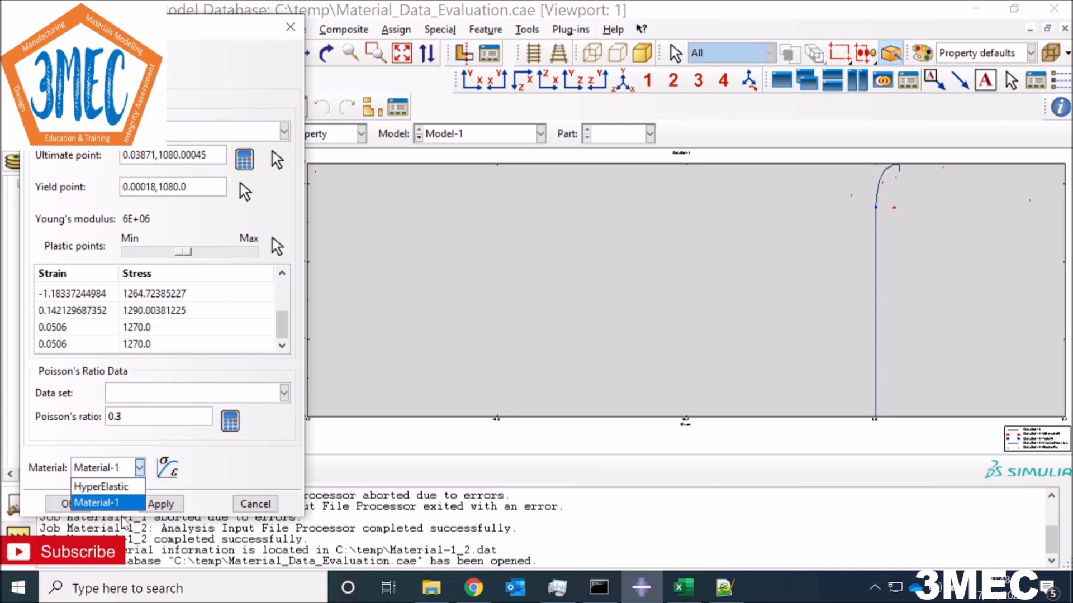
pyautogui.click(112, 503)
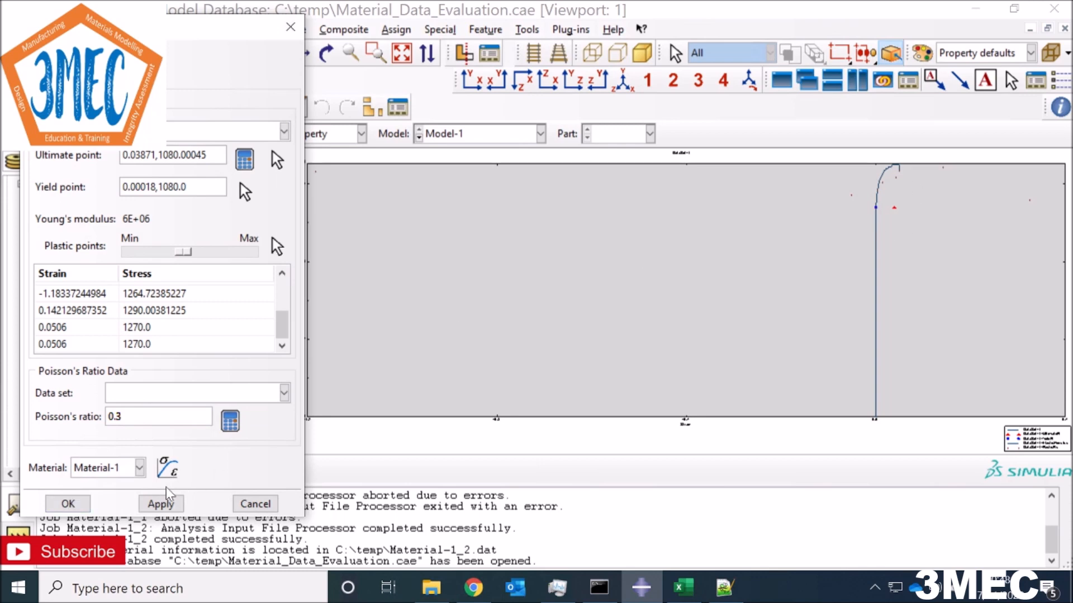
pyautogui.click(70, 505)
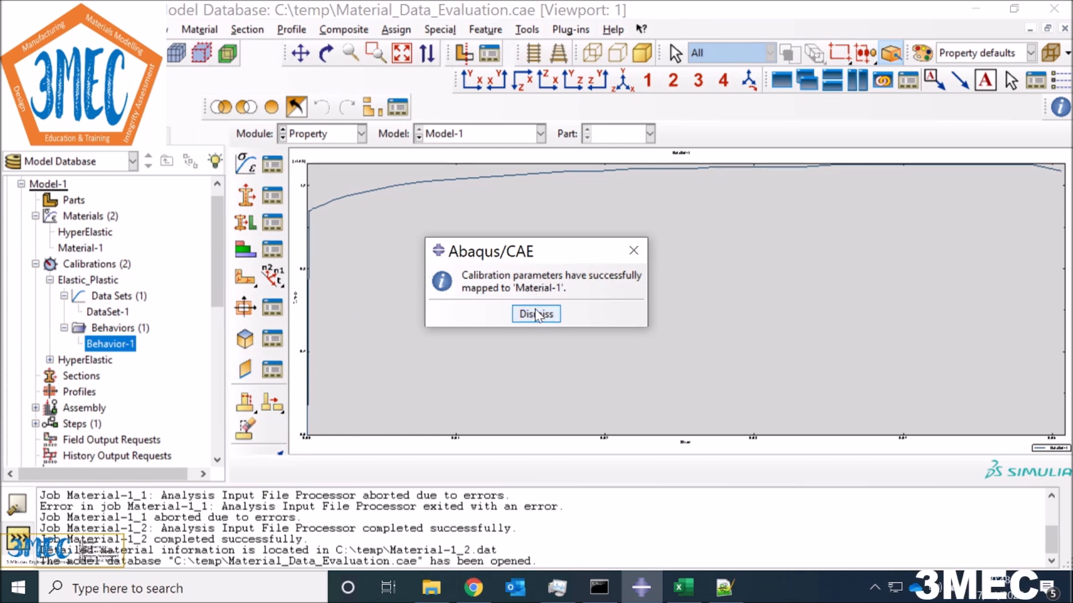
pyautogui.click(539, 313)
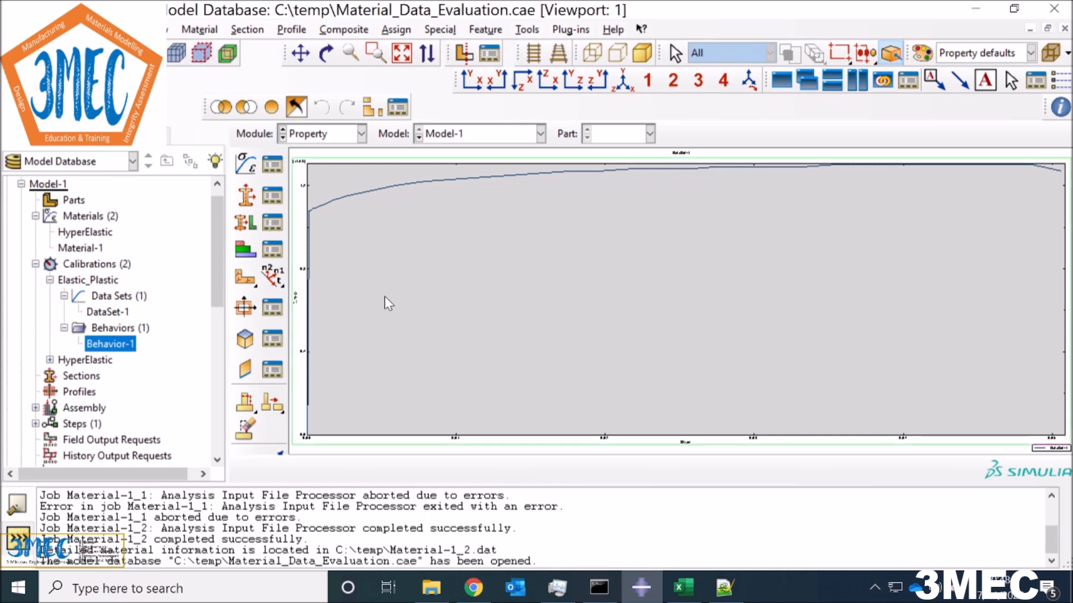
# Step: Open Material-1 for editing and examine its calibrated elastic constants and the table of yield stress against plastic strain
pyautogui.click(75, 249)
pyautogui.rightClick(74, 251)
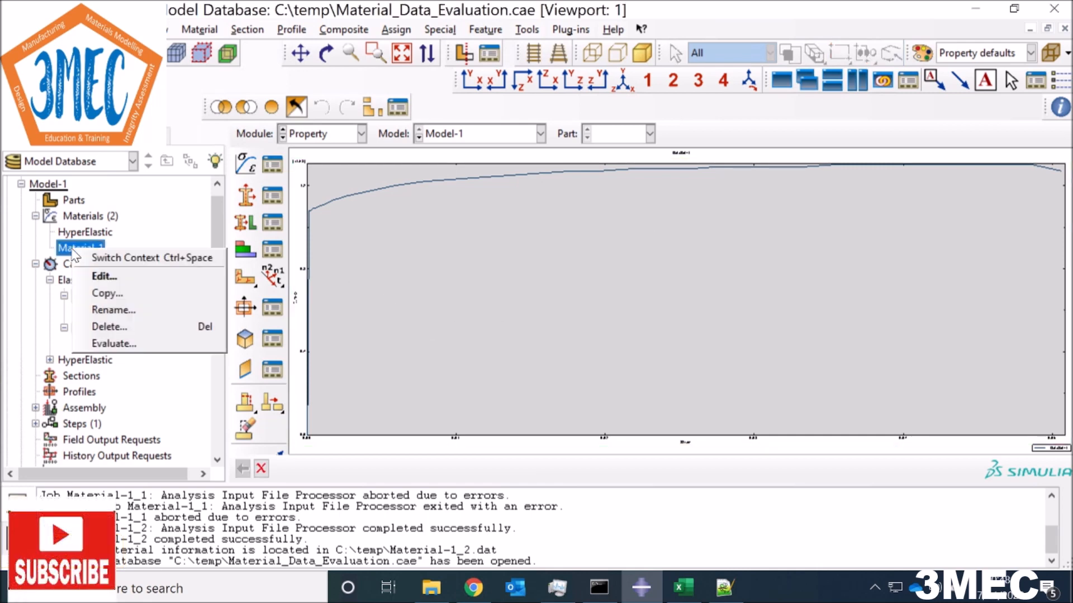
pyautogui.click(102, 276)
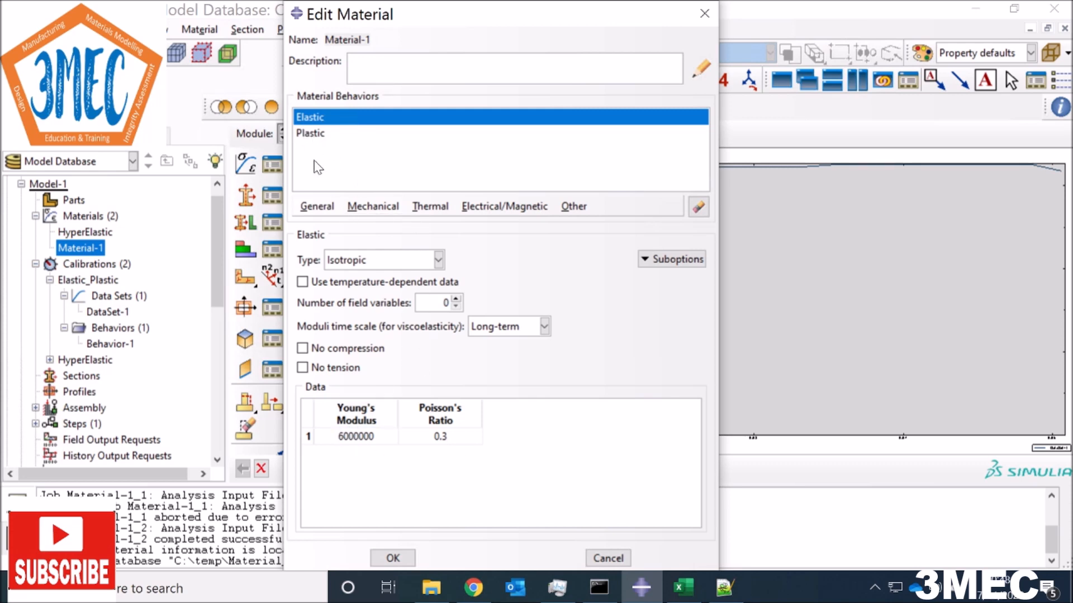
pyautogui.click(318, 134)
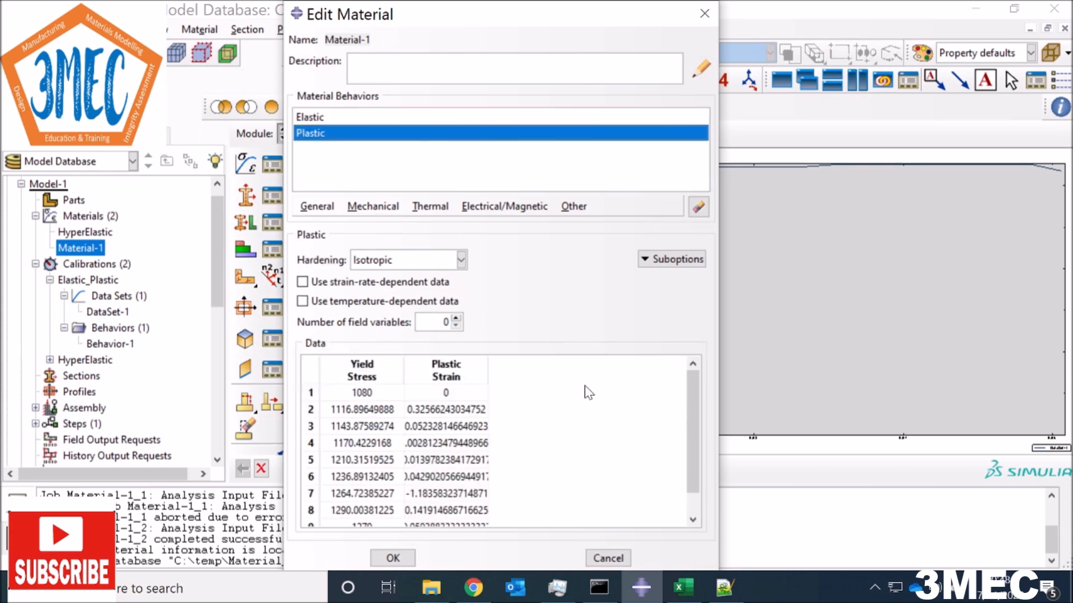
pyautogui.scroll(-1, 444, 462)
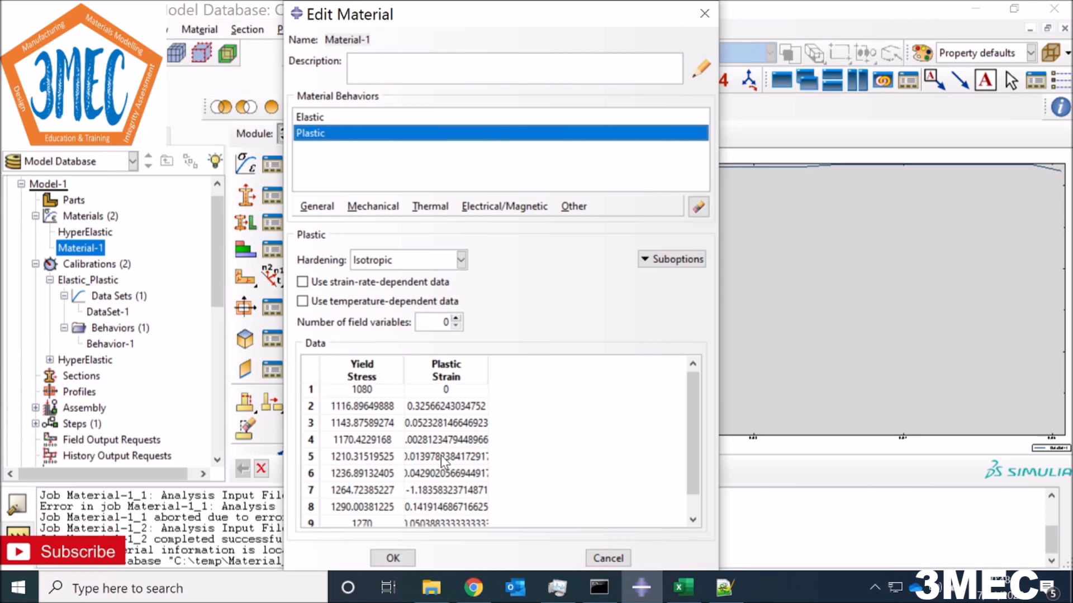
pyautogui.scroll(-2, 447, 466)
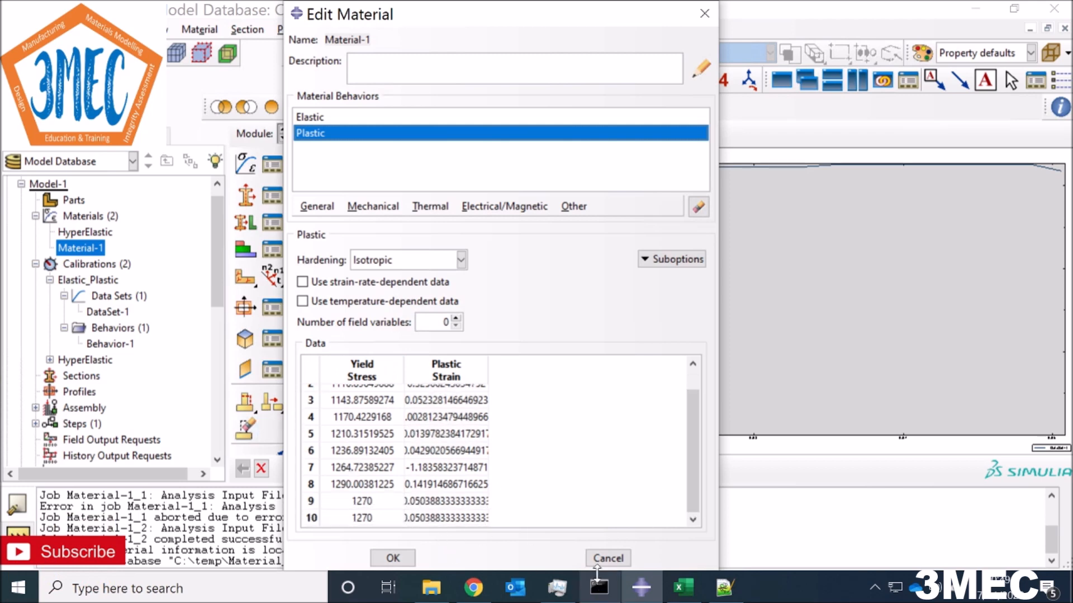
# Step: Compare Material-1's plastic data with the test data and curve in the Excel workbook MateralModel_Data.xlsx, and return to Abaqus/CAE to accept the material
pyautogui.click(683, 587)
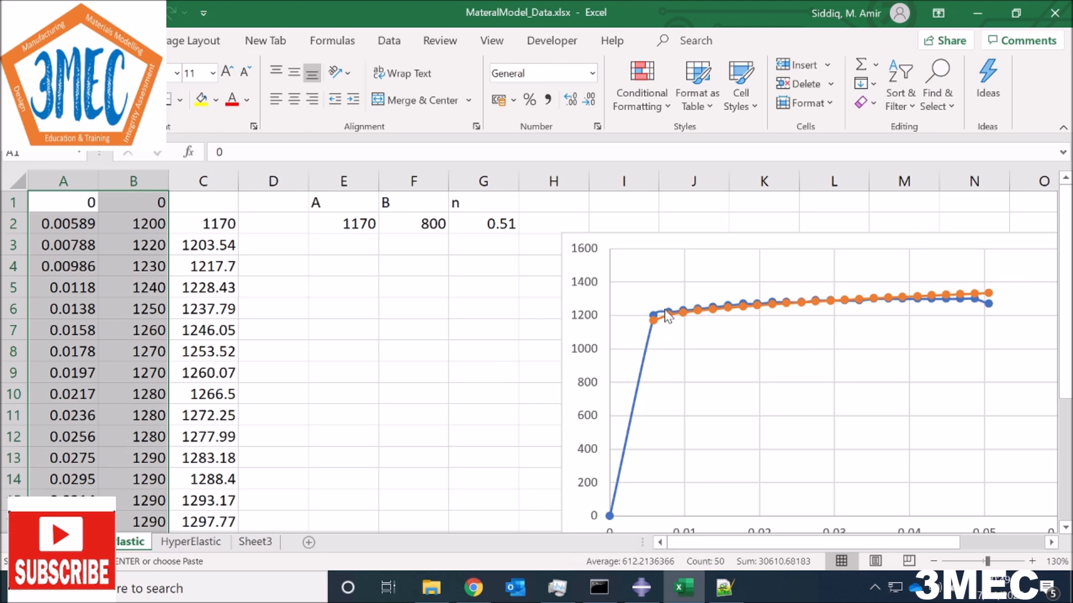
pyautogui.moveTo(670, 317)
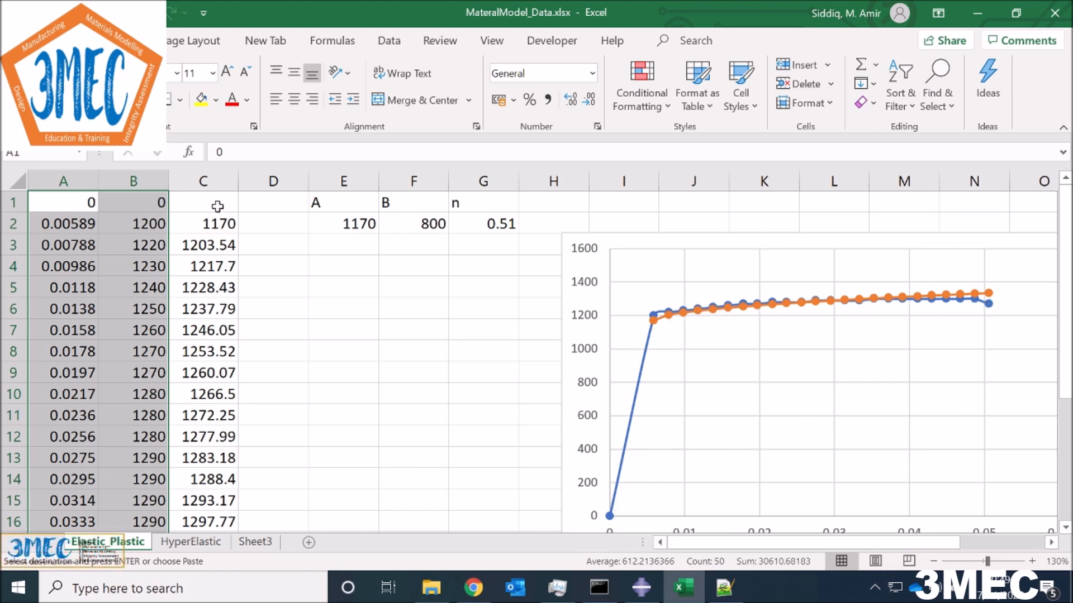
pyautogui.click(641, 587)
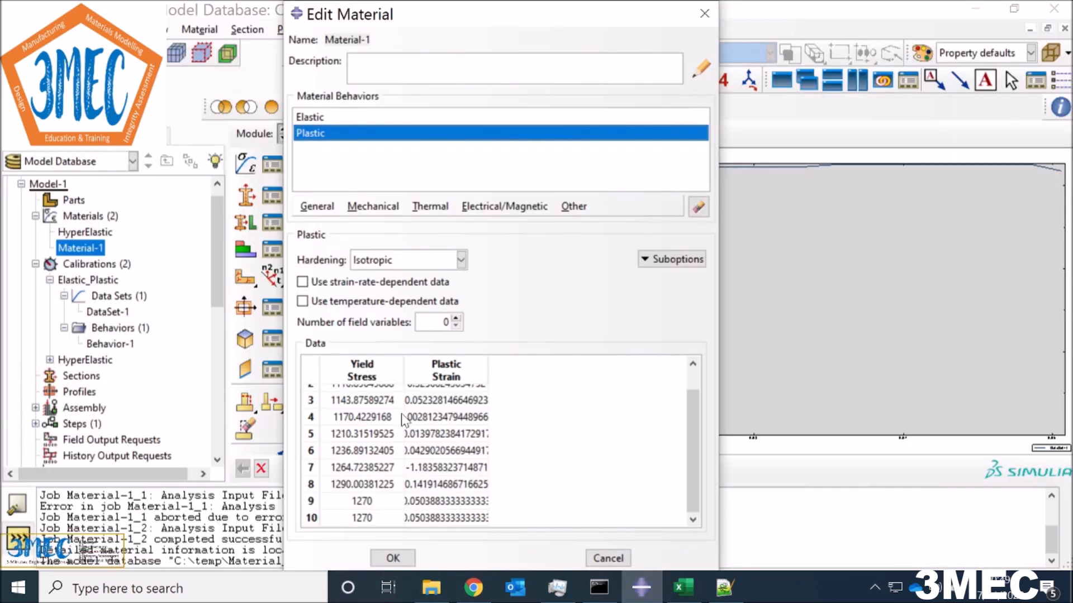
pyautogui.scroll(2, 458, 425)
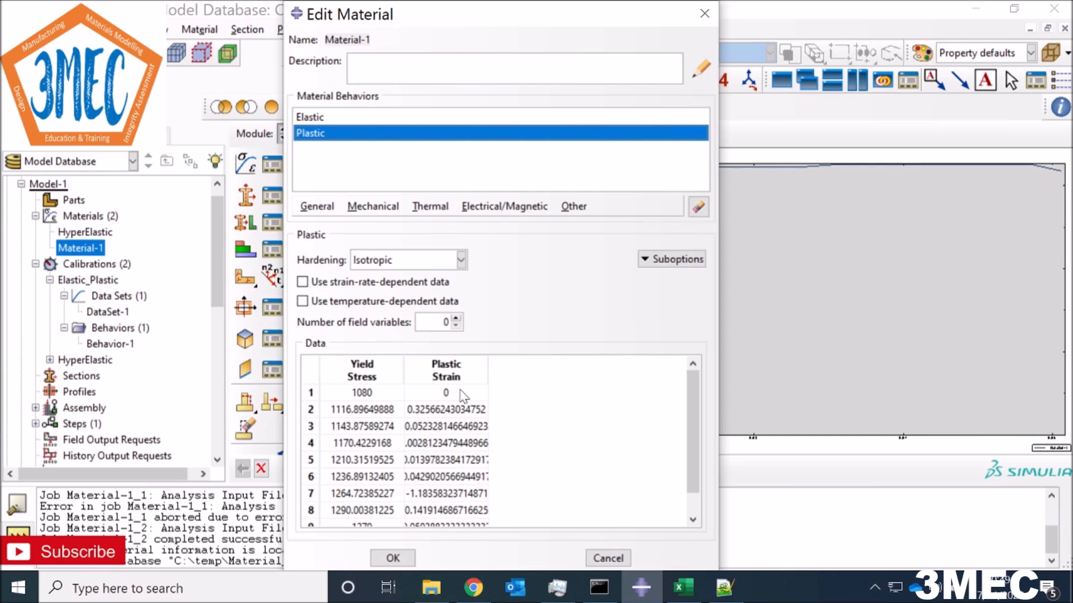
pyautogui.click(391, 557)
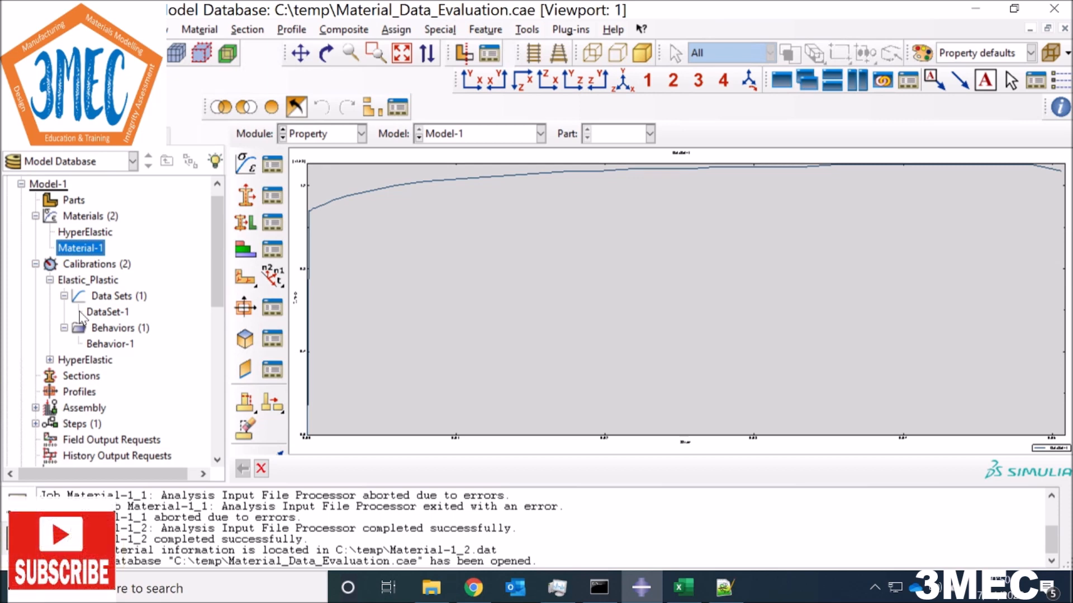
# Step: Examine the Smooth operation among the processing options for DataSet-1, and dismiss the options without processing the data
pyautogui.rightClick(107, 314)
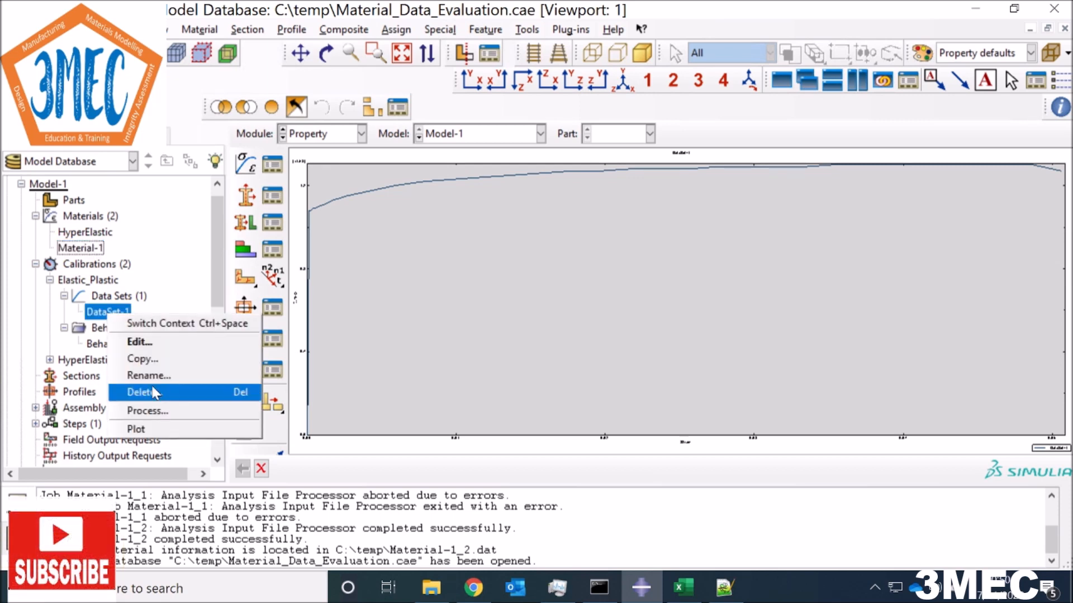
pyautogui.click(147, 412)
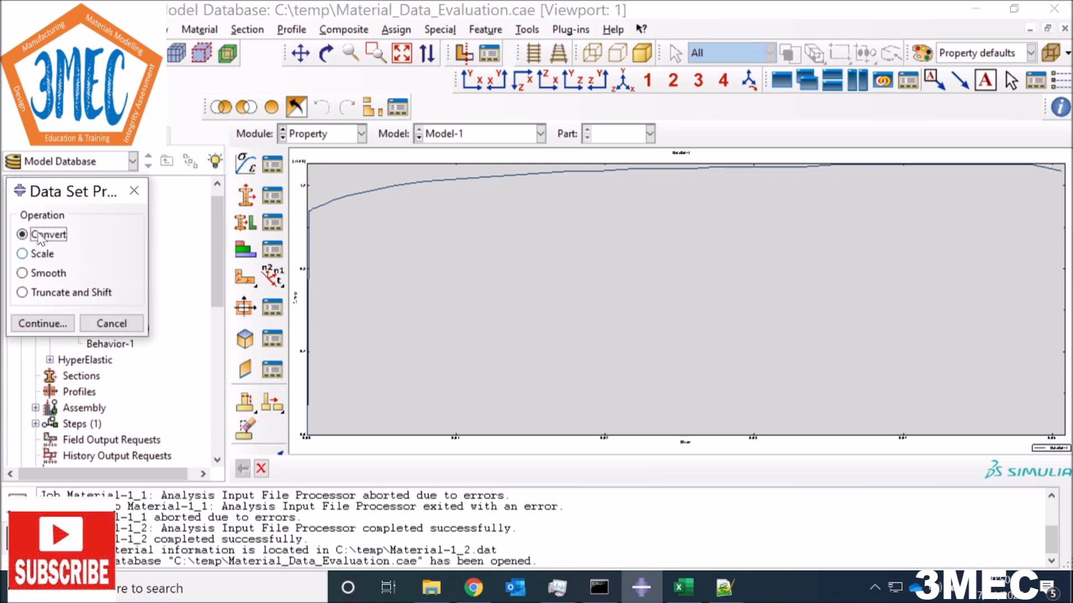
pyautogui.click(43, 273)
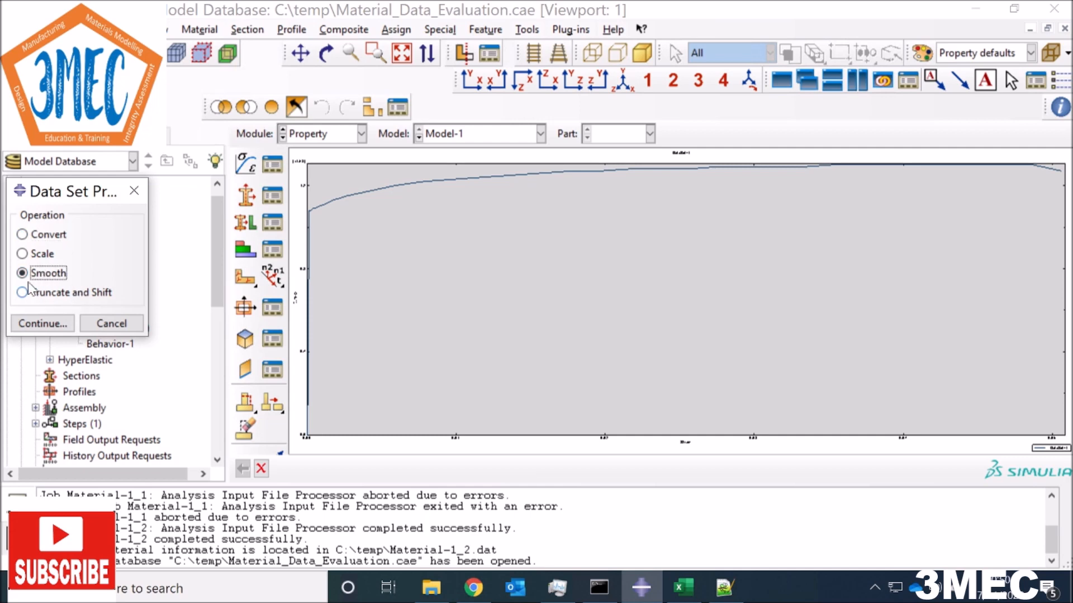
pyautogui.click(96, 324)
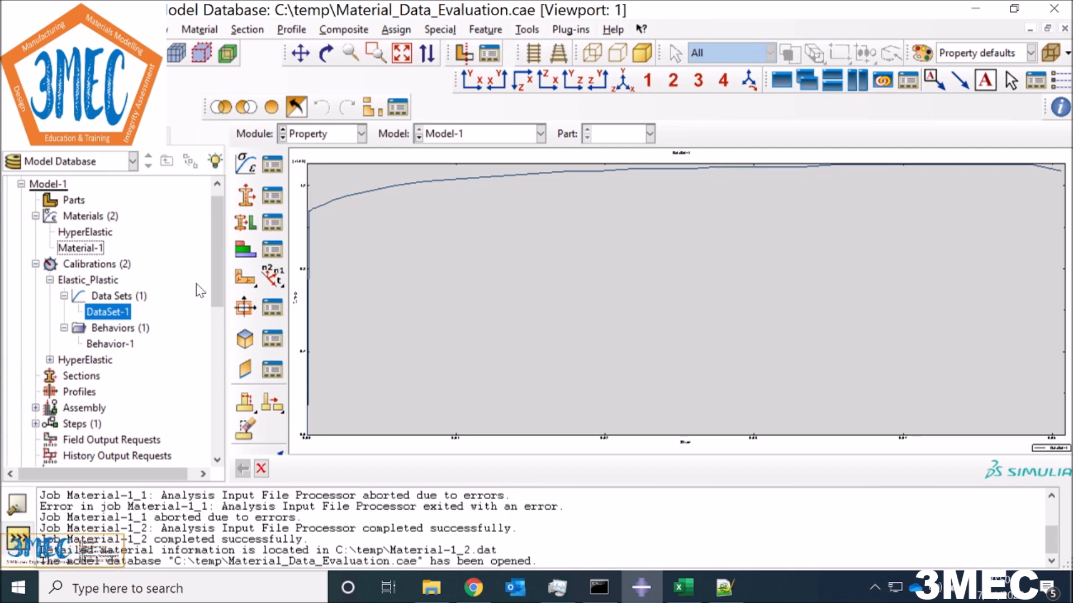
# Step: Reopen Material-1, review its elastic and plastic behavior data once more, and accept the material definition
pyautogui.click(88, 249)
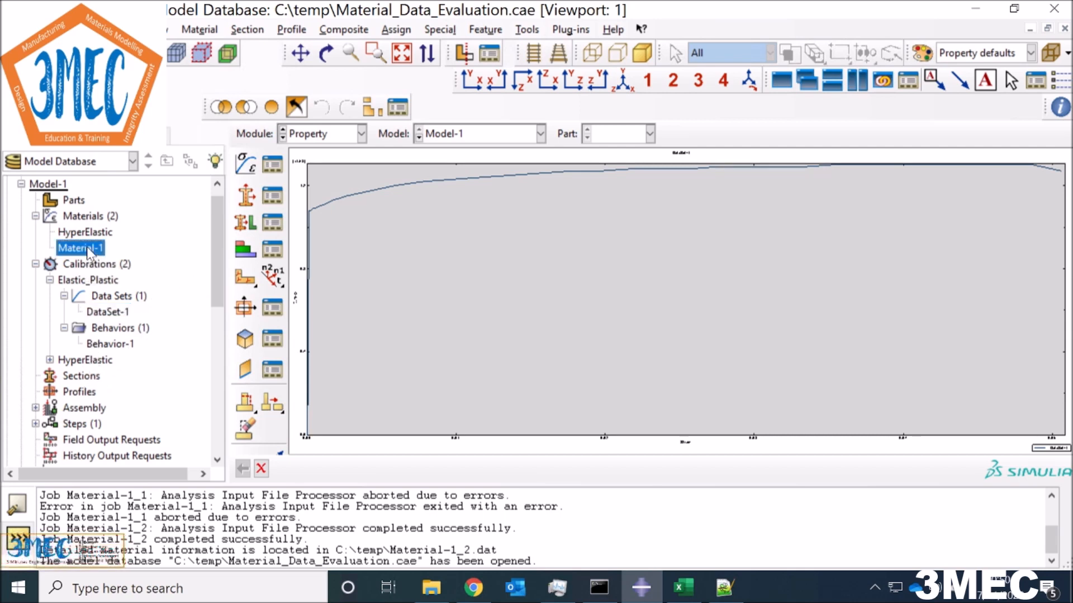
pyautogui.rightClick(89, 252)
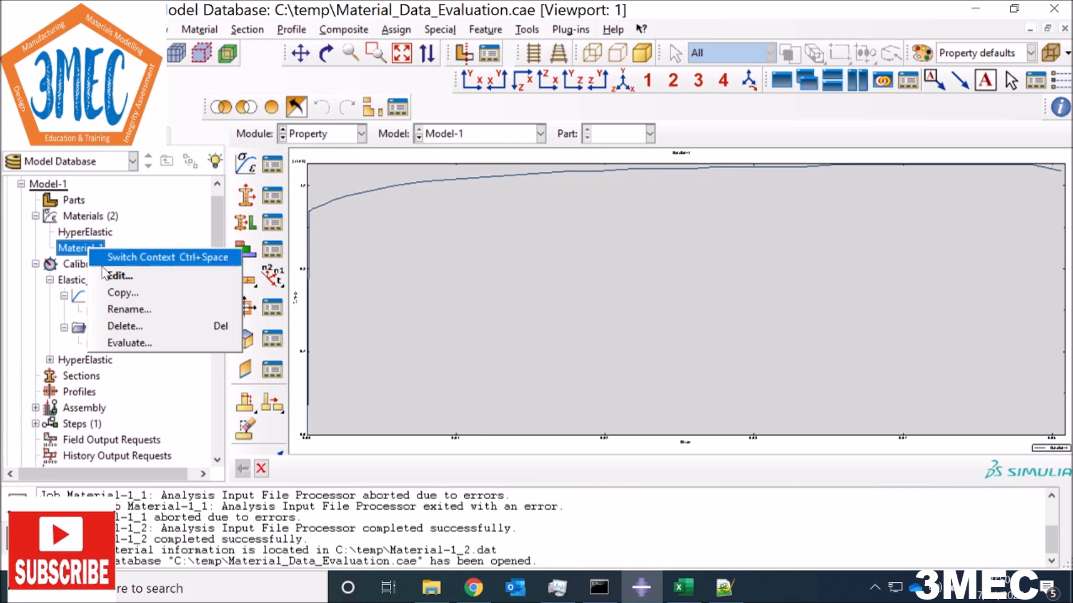
pyautogui.click(119, 276)
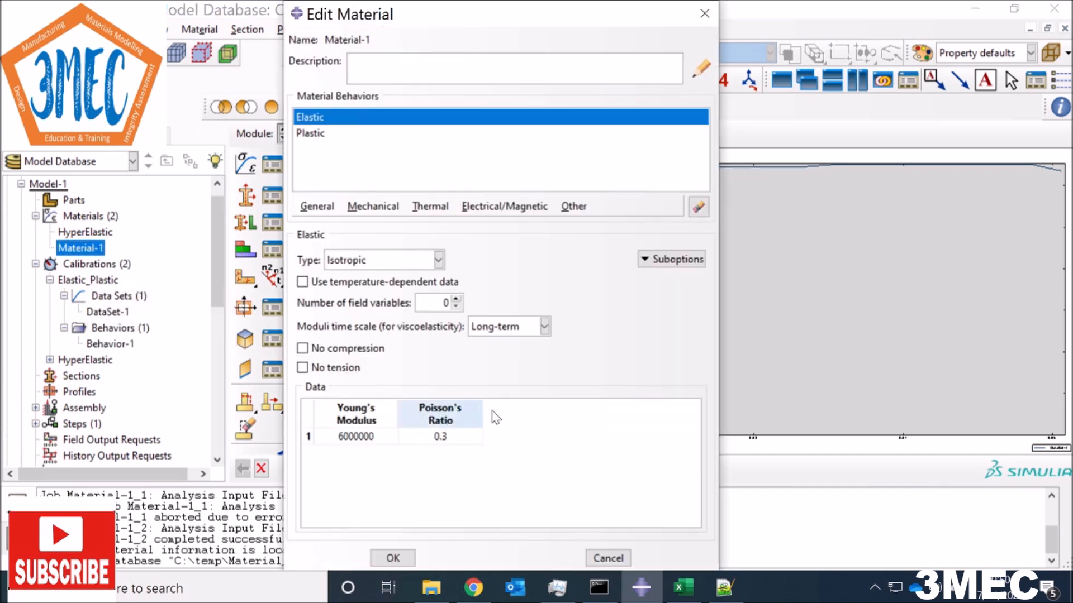
pyautogui.click(311, 134)
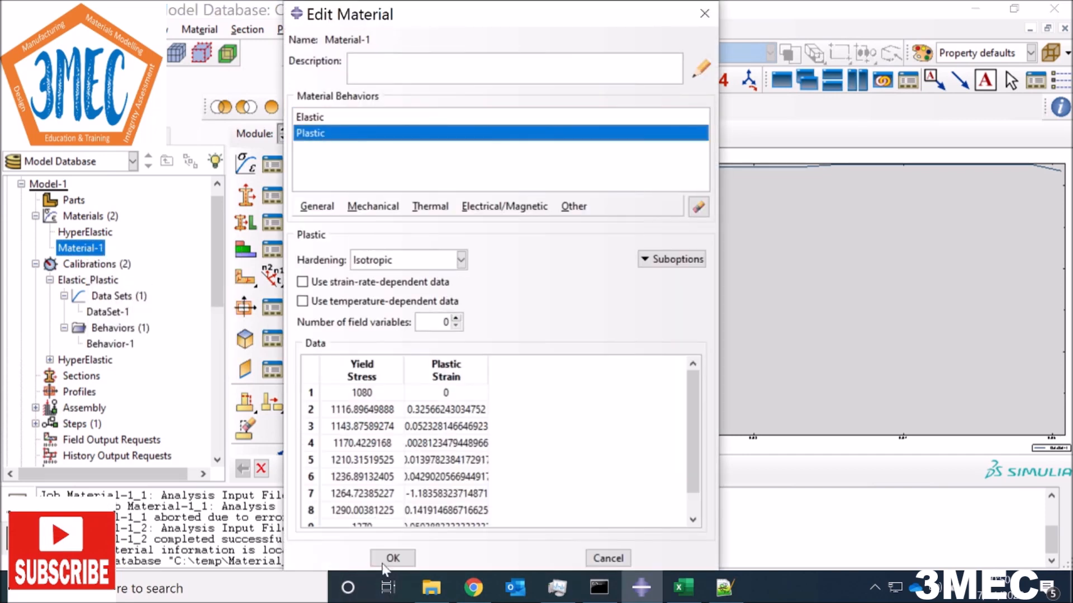
pyautogui.click(392, 558)
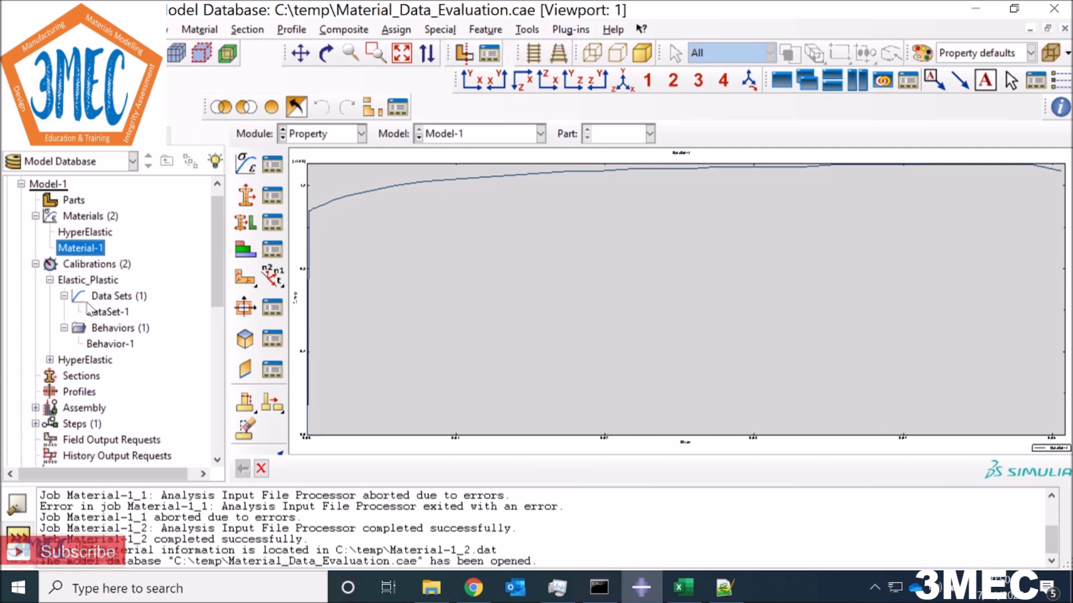
# Step: Collapse Model-1 in the model tree and select the NonDefaultMATModel model
pyautogui.click(21, 185)
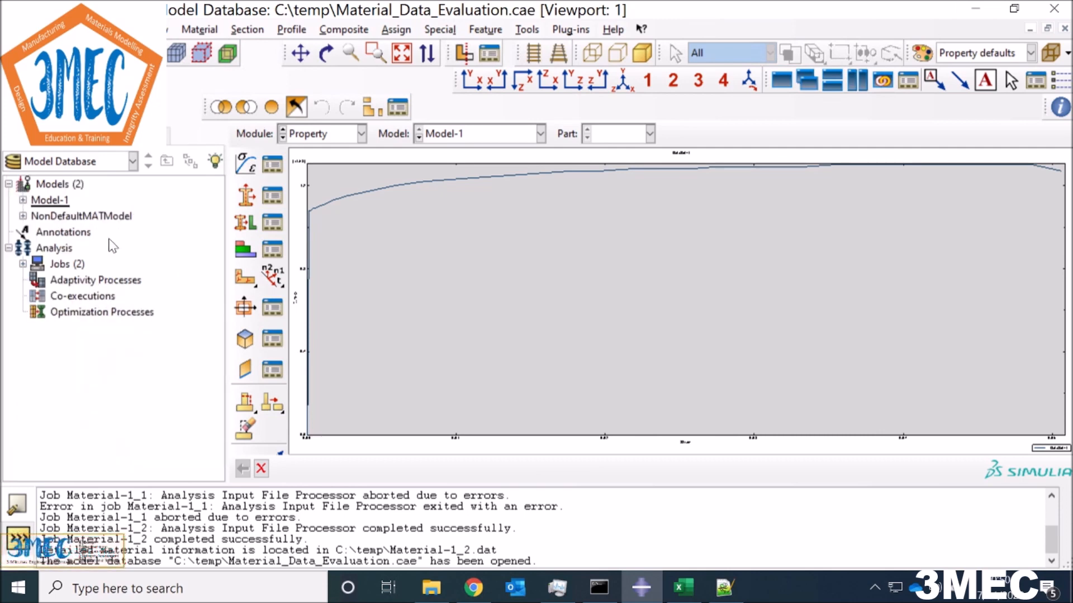
pyautogui.click(59, 219)
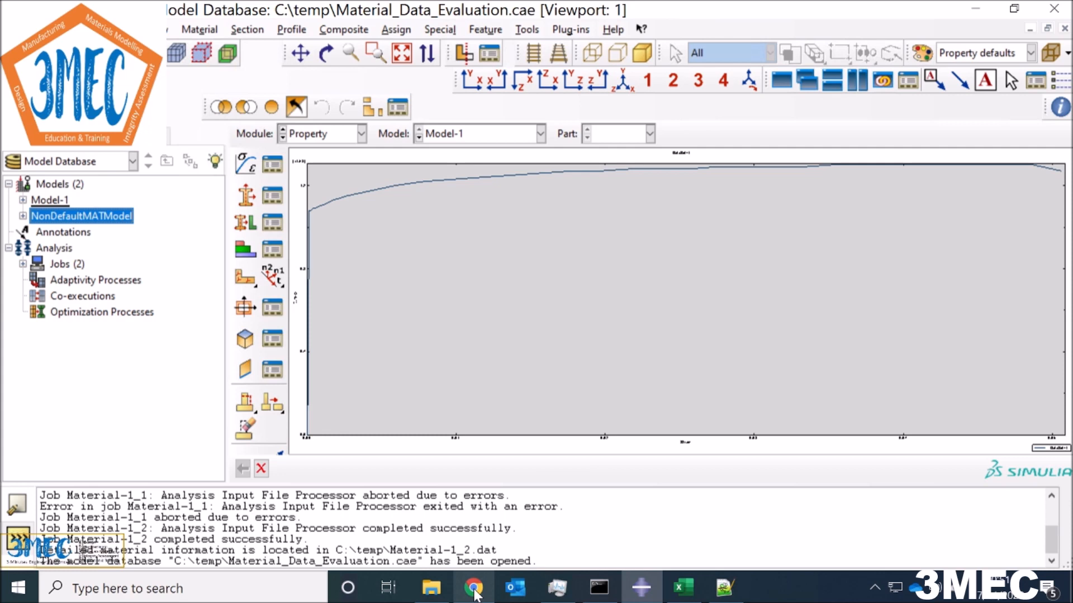
# Step: Switch to Chrome and examine the Johnson-Cook hardening equations and parameters in the Abaqus documentation
pyautogui.moveTo(474, 592)
pyautogui.click(421, 525)
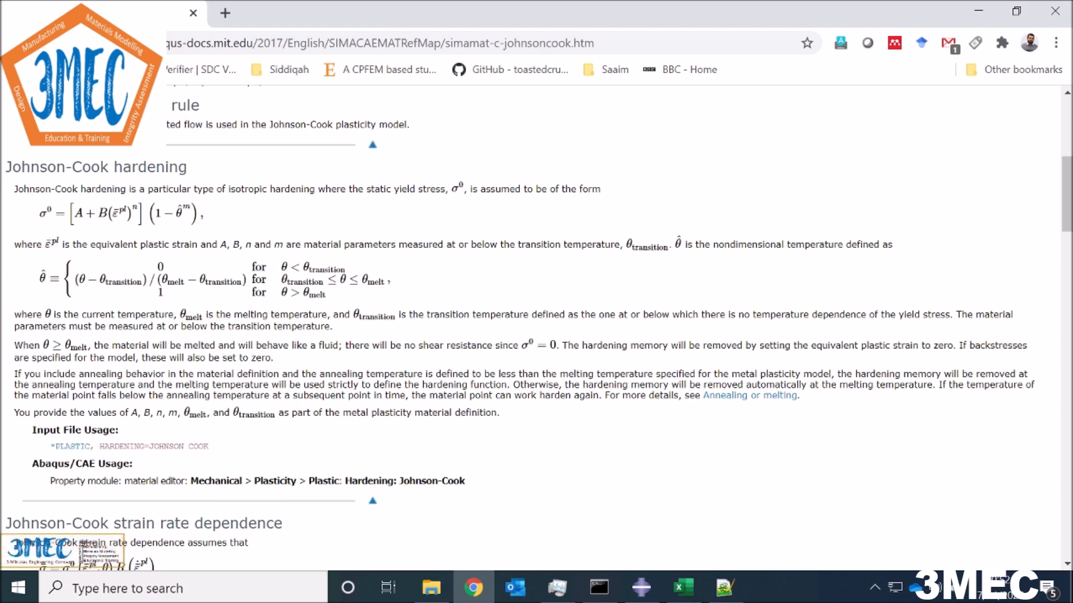
pyautogui.moveTo(78, 280); pyautogui.dragTo(127, 280)
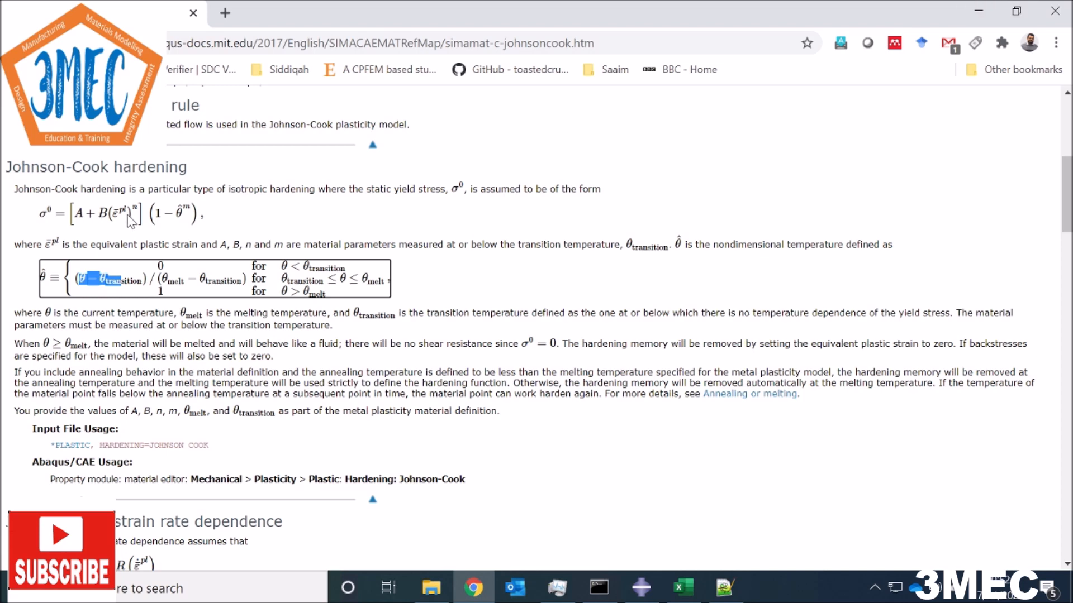
pyautogui.click(979, 11)
# Step: Switch to Excel, review the Johnson-Cook stress formula and its A and n parameters in MateralModel_Data.xlsx, and return to Abaqus/CAE
pyautogui.click(682, 587)
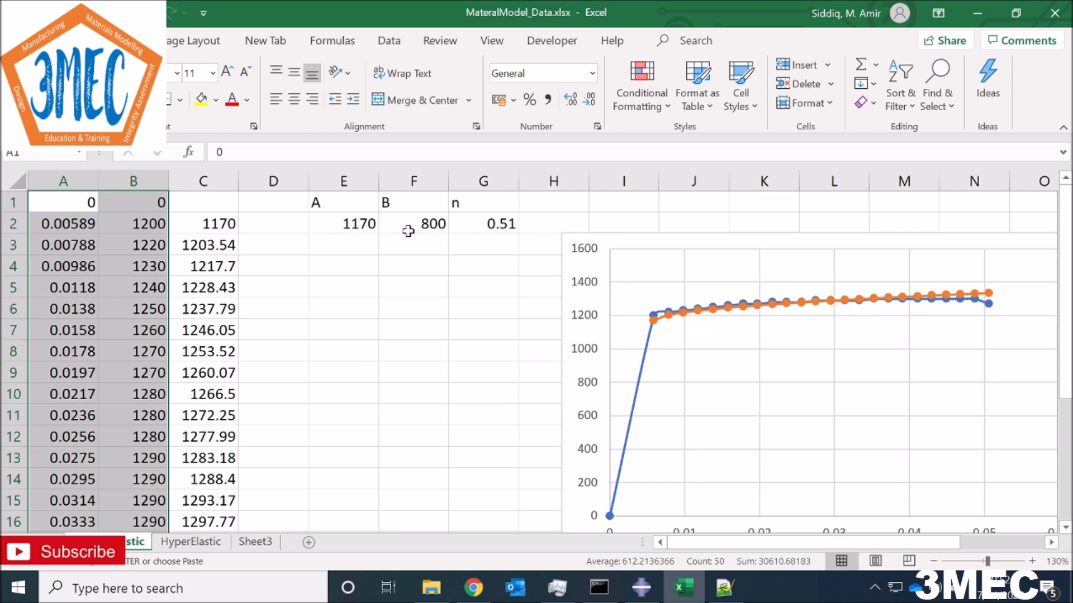
pyautogui.click(215, 224)
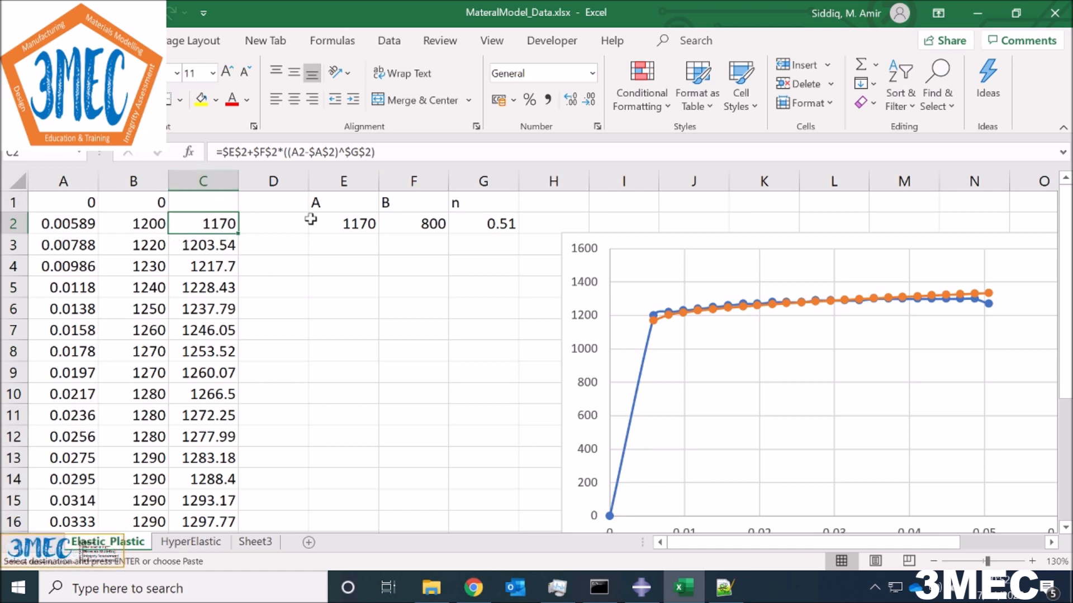
pyautogui.click(372, 223)
pyautogui.click(489, 223)
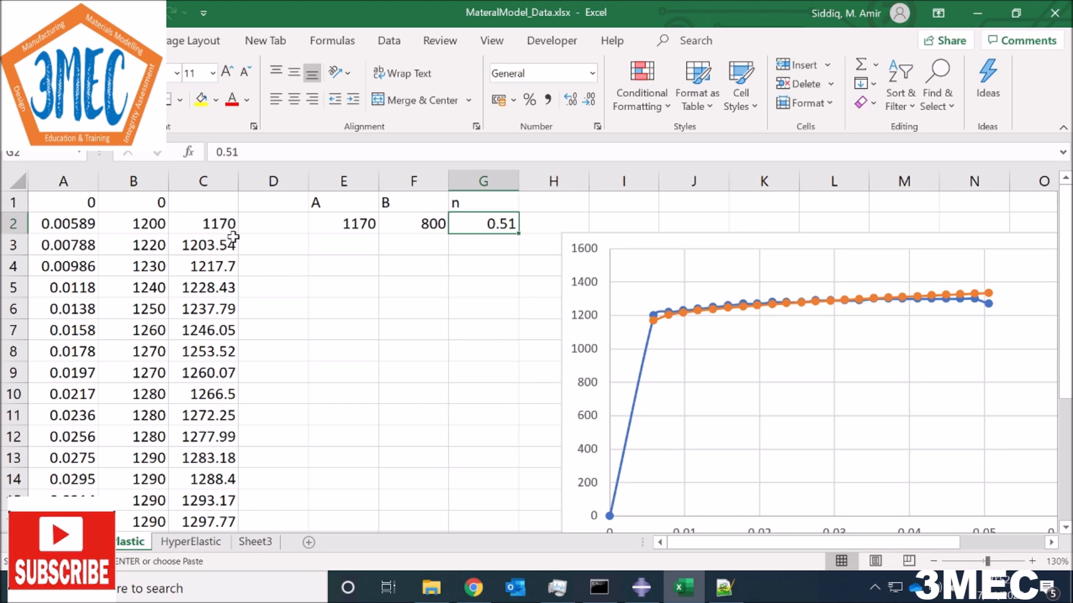
pyautogui.click(645, 594)
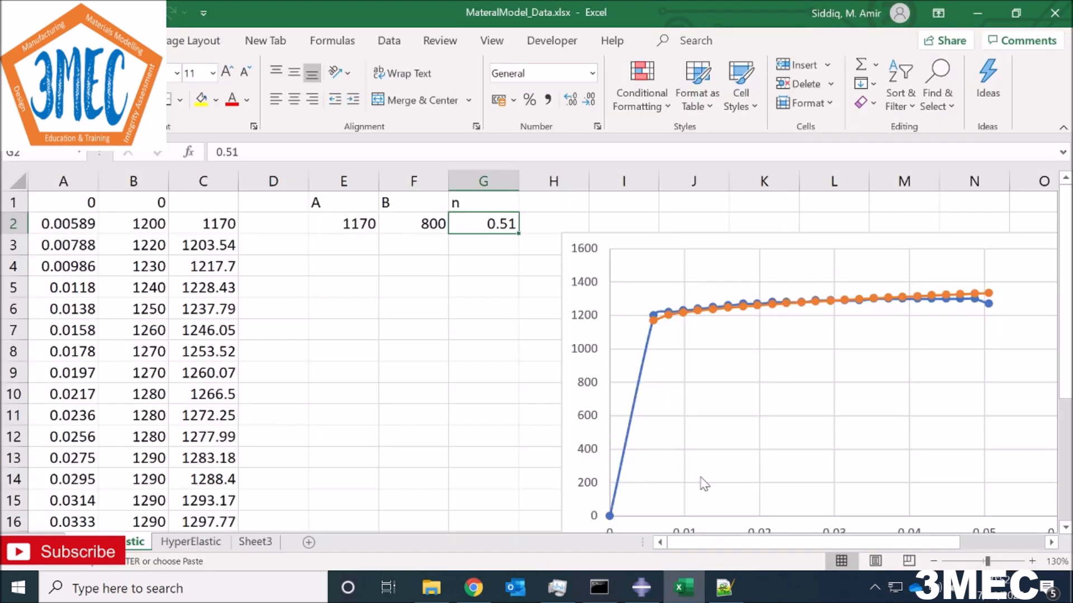
pyautogui.click(684, 588)
pyautogui.click(977, 13)
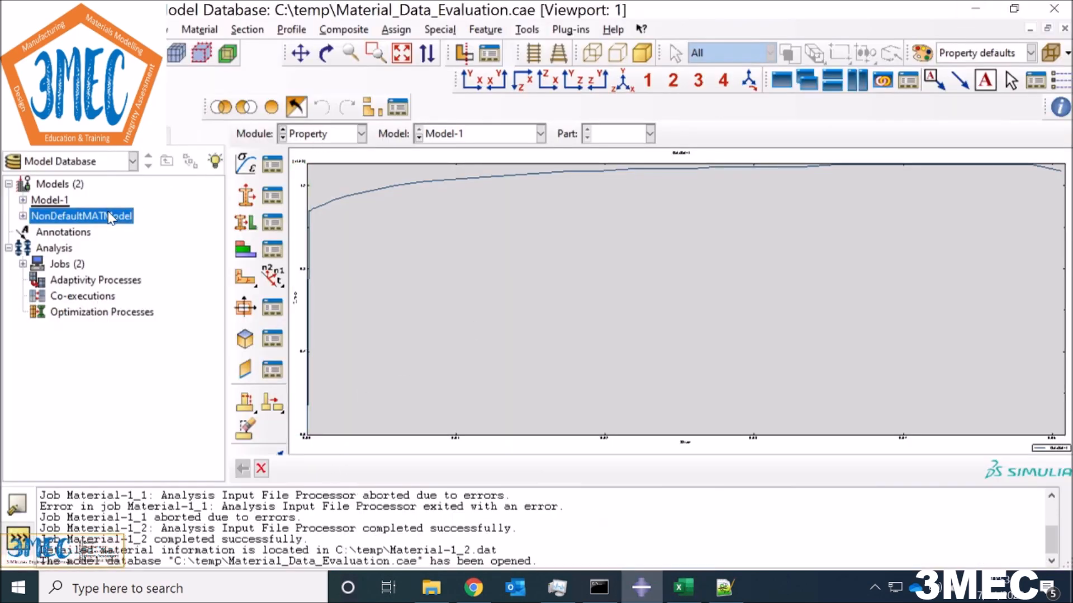
# Step: Make NonDefaultMATModel the current model and examine the new-part settings in the Part module, without creating a part
pyautogui.click(483, 134)
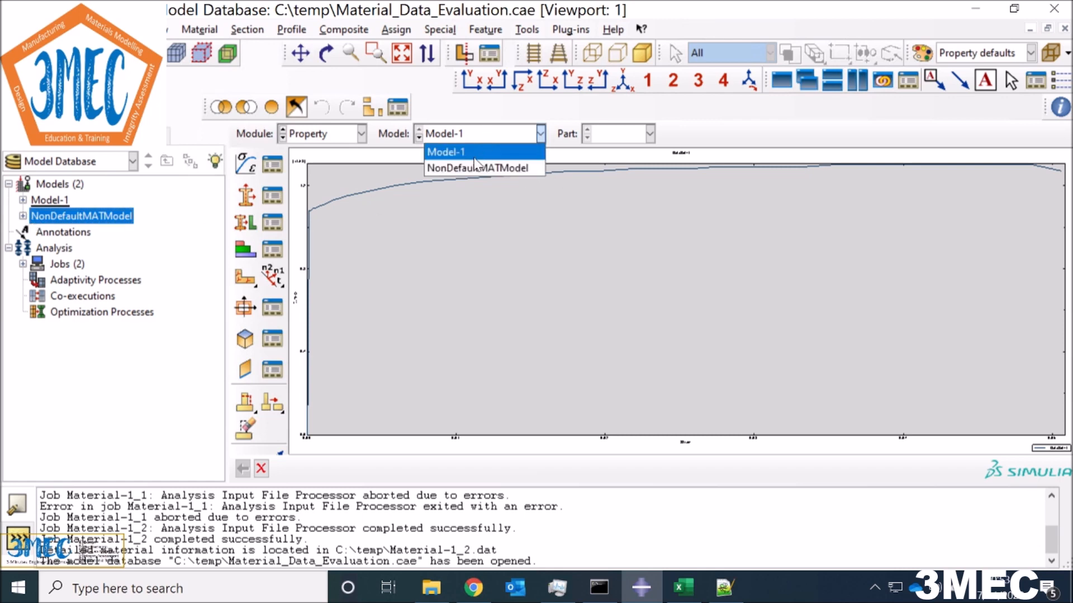
pyautogui.click(472, 168)
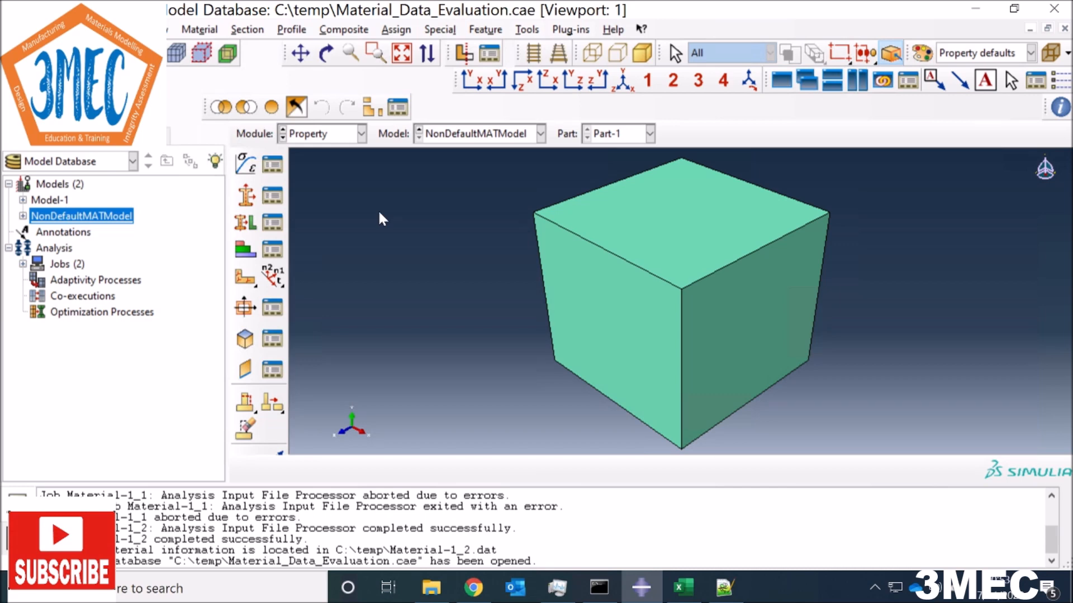
pyautogui.click(321, 134)
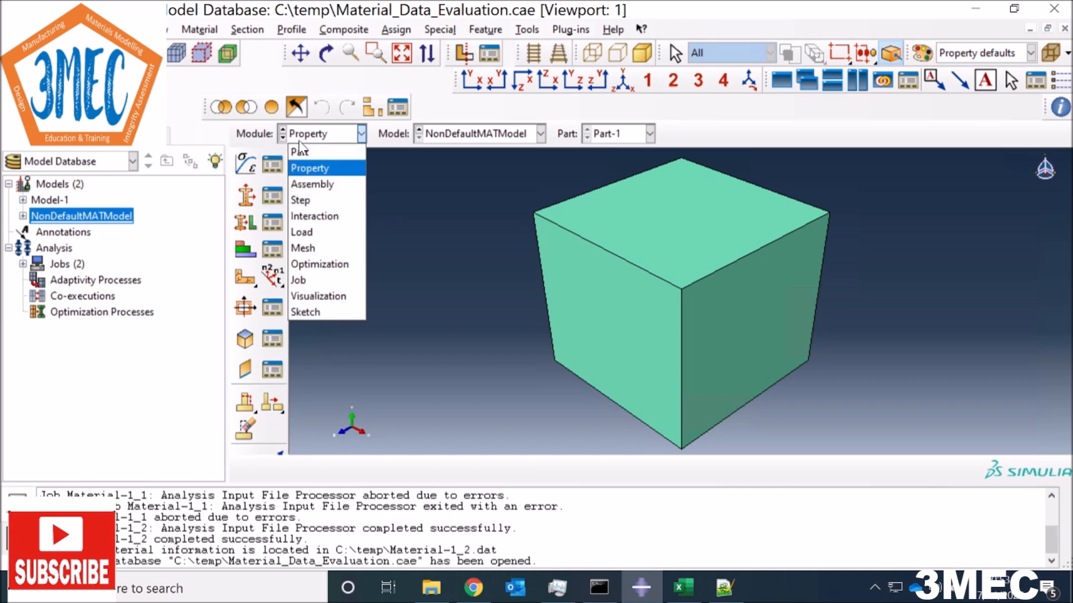
pyautogui.click(301, 150)
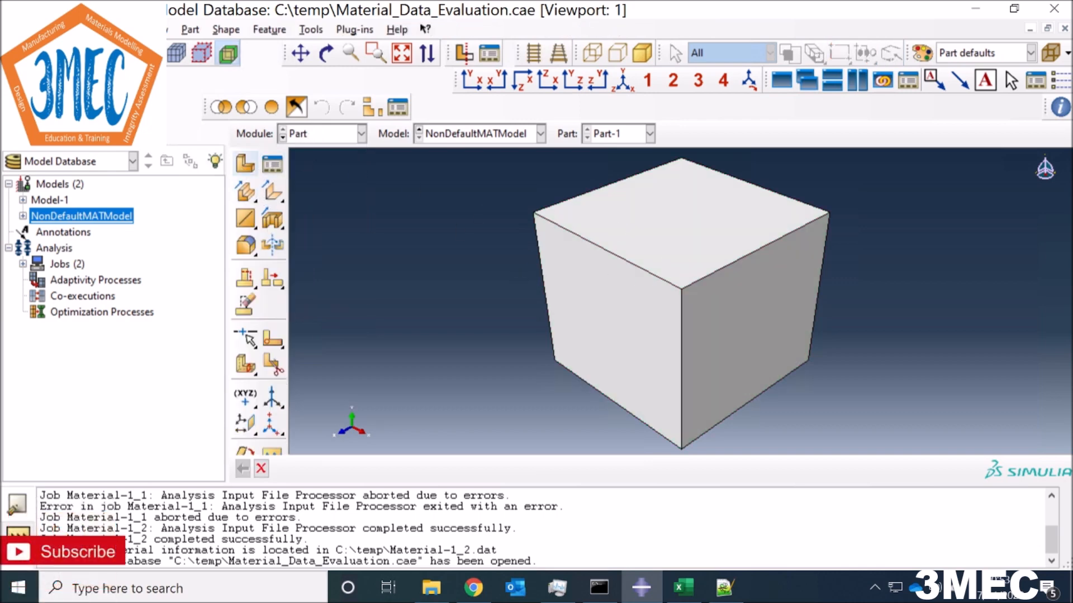
pyautogui.click(244, 165)
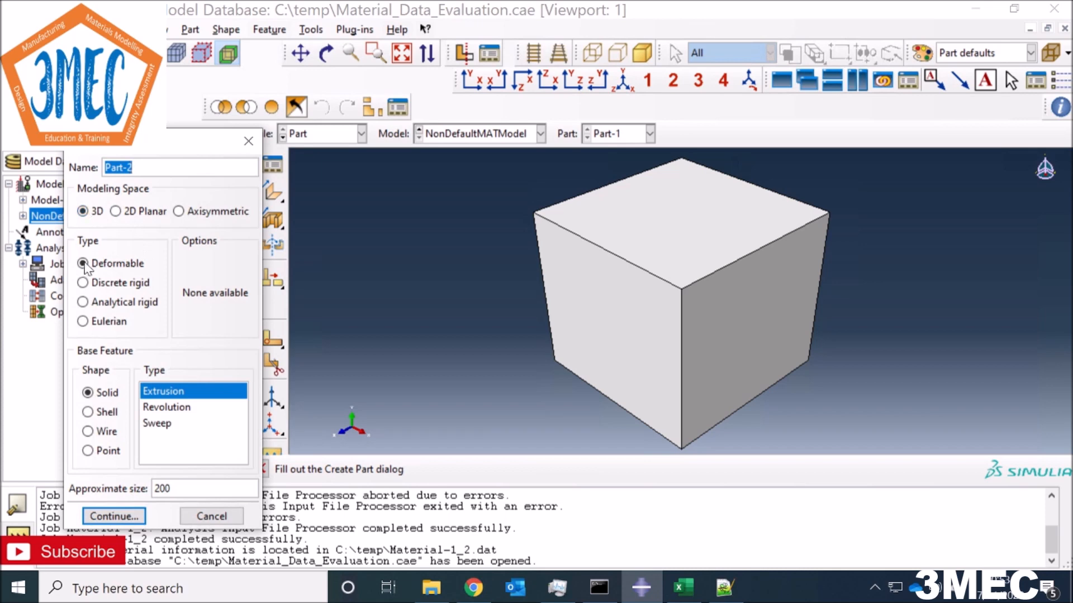
pyautogui.click(213, 518)
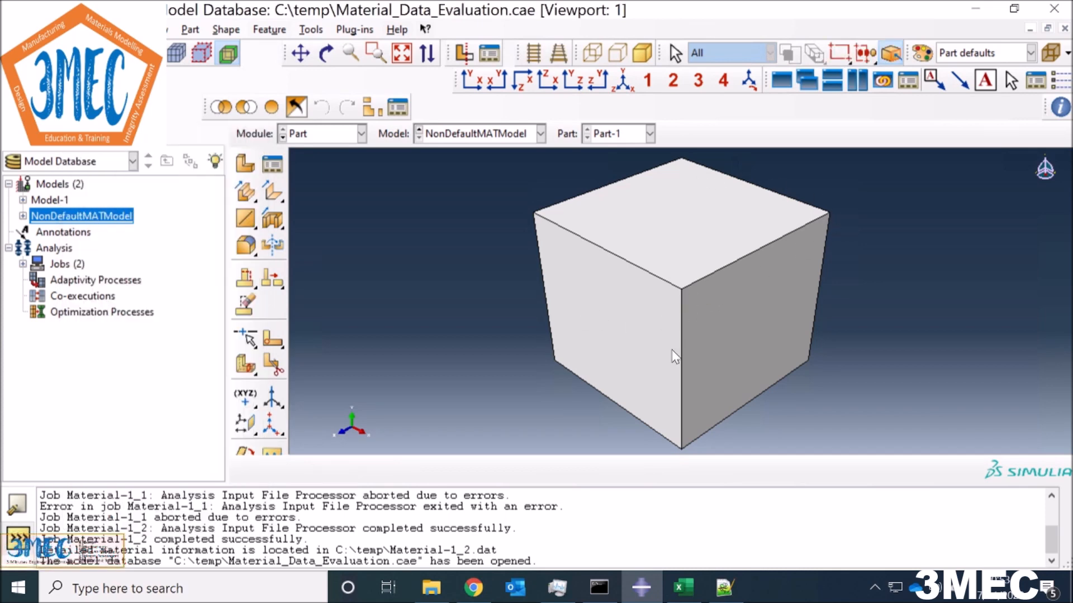
# Step: Return to the Property module, open Material-3 for editing, and review its elastic data, Johnson-Cook plastic data and available mechanical behaviors
pyautogui.click(324, 133)
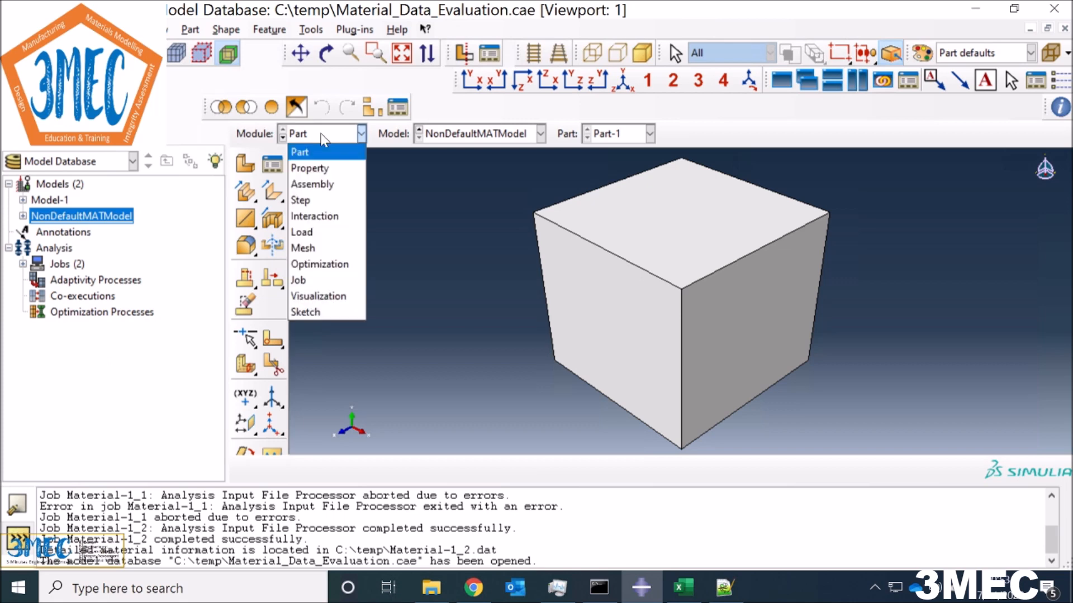
pyautogui.click(313, 168)
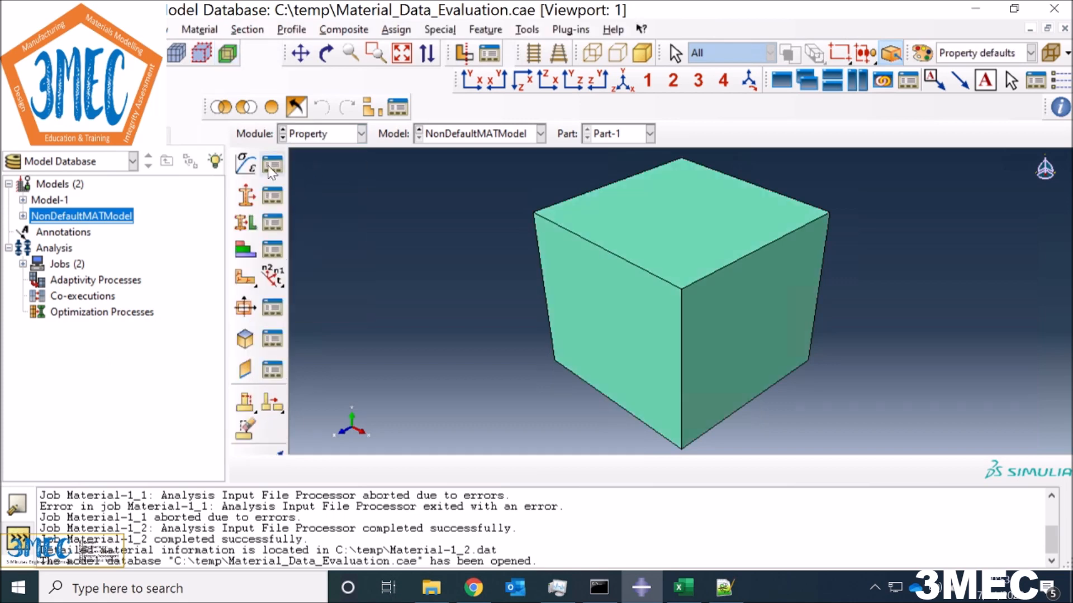
pyautogui.click(272, 163)
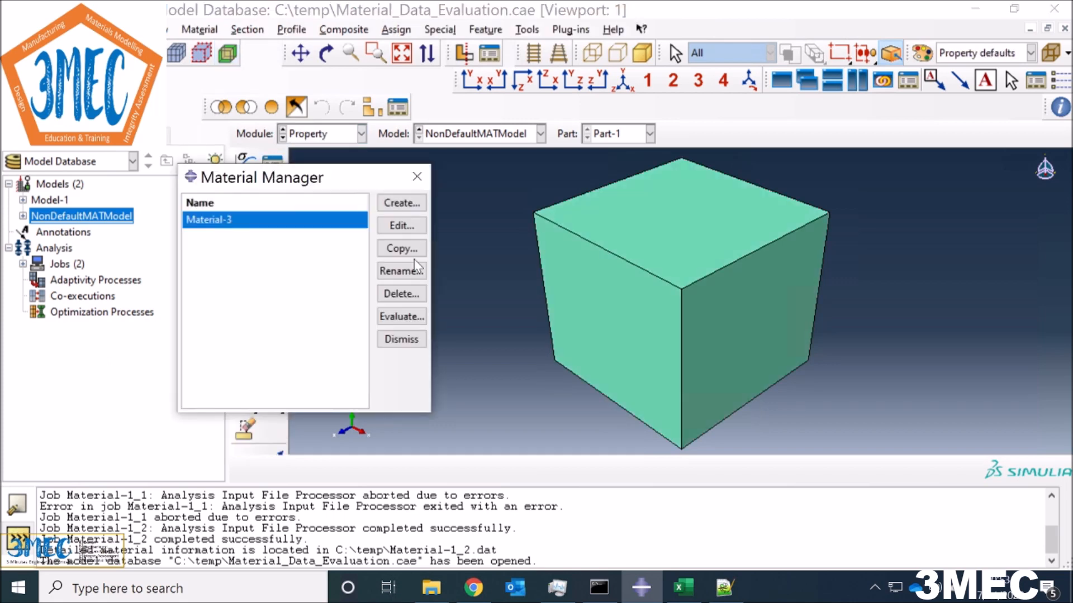
pyautogui.click(398, 226)
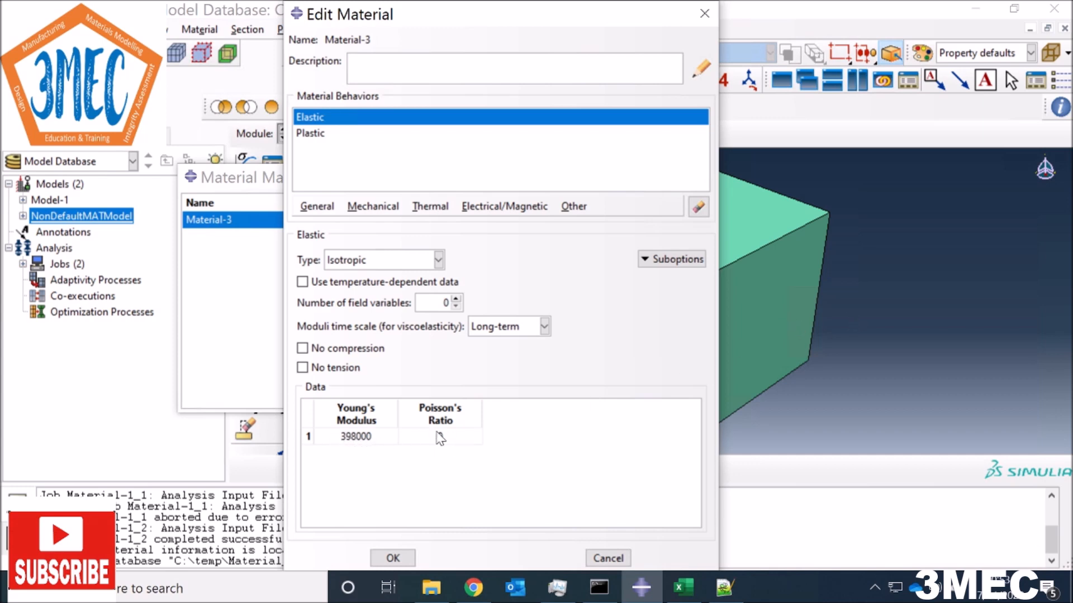
pyautogui.click(311, 135)
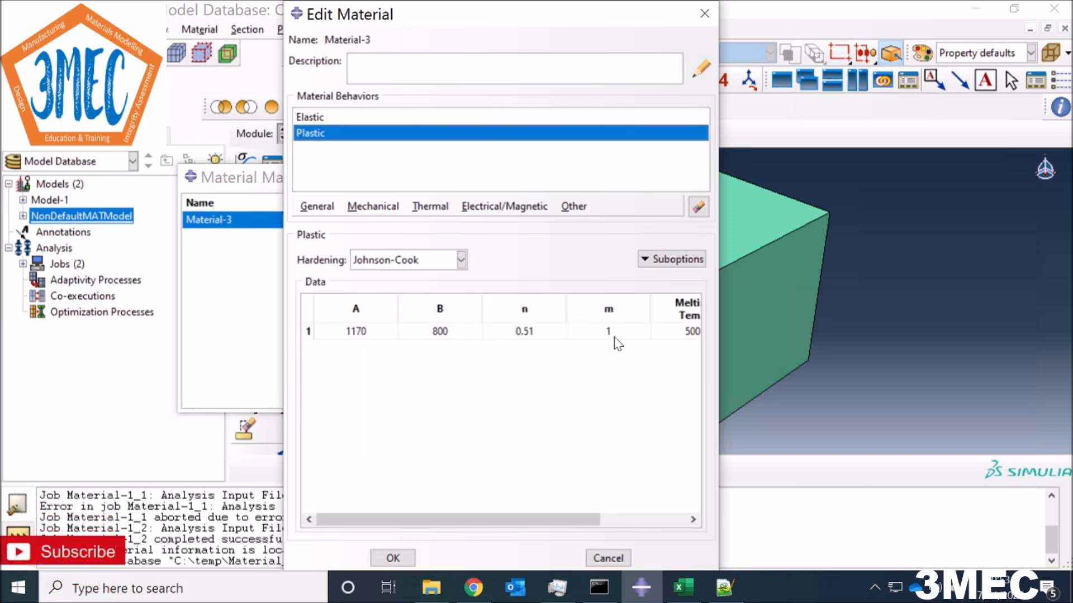
pyautogui.click(373, 207)
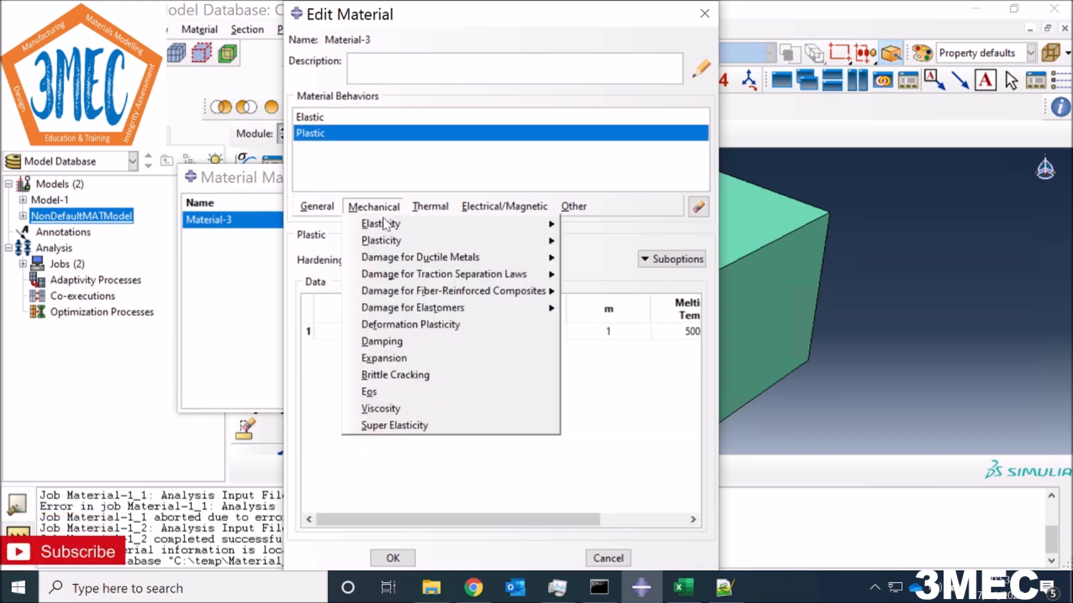
pyautogui.moveTo(408, 243)
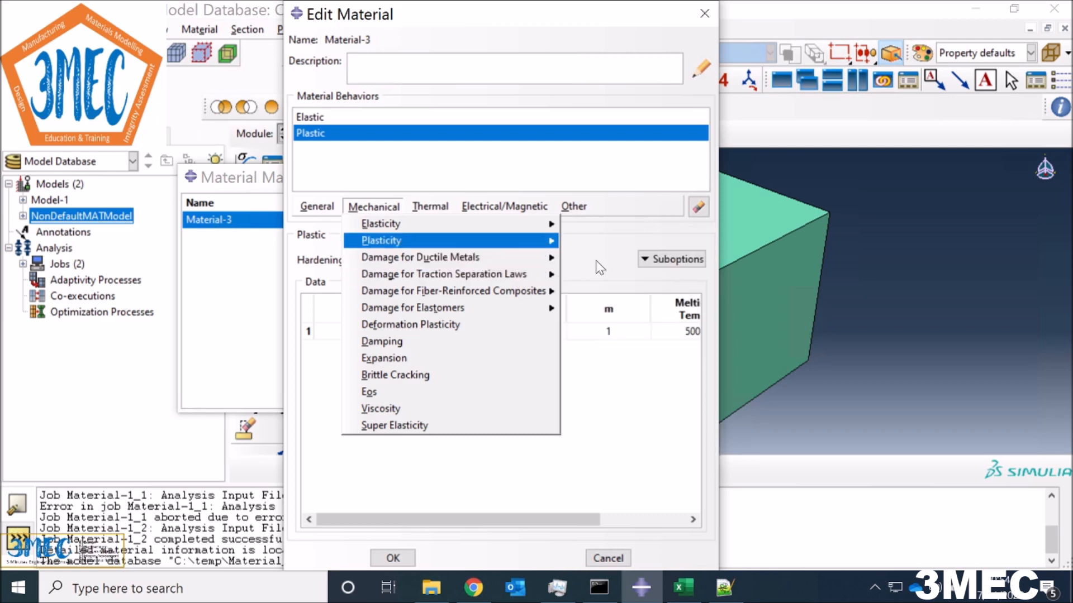
pyautogui.click(601, 243)
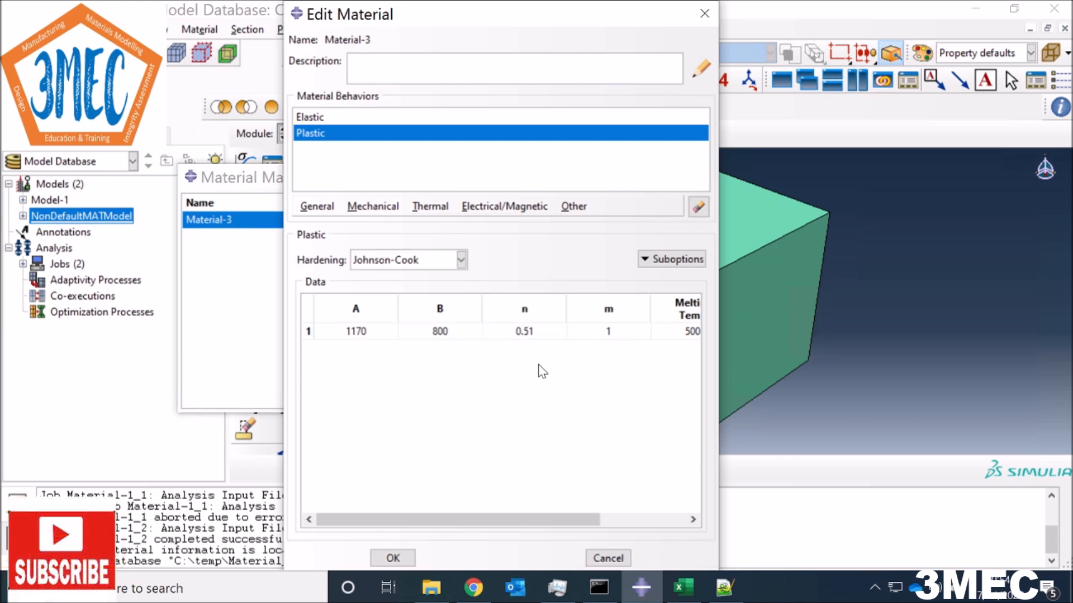
# Step: Set Material-3's Johnson-Cook parameters to A 500, B 600 and n 0.9, accept the material and dismiss the Material Manager
pyautogui.doubleClick(337, 331)
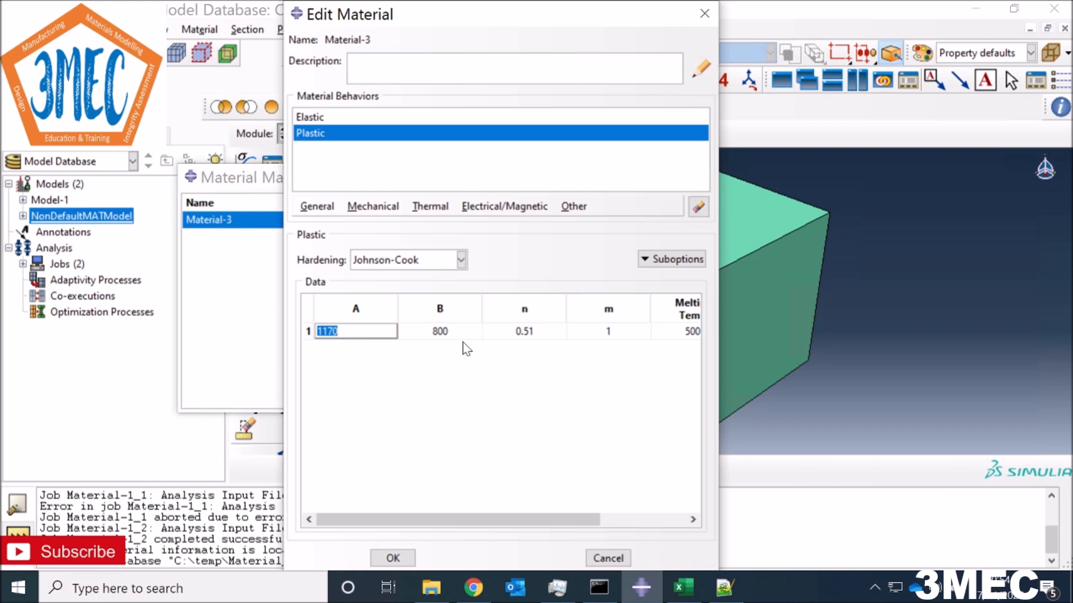
pyautogui.write('500')
pyautogui.press('Tab')
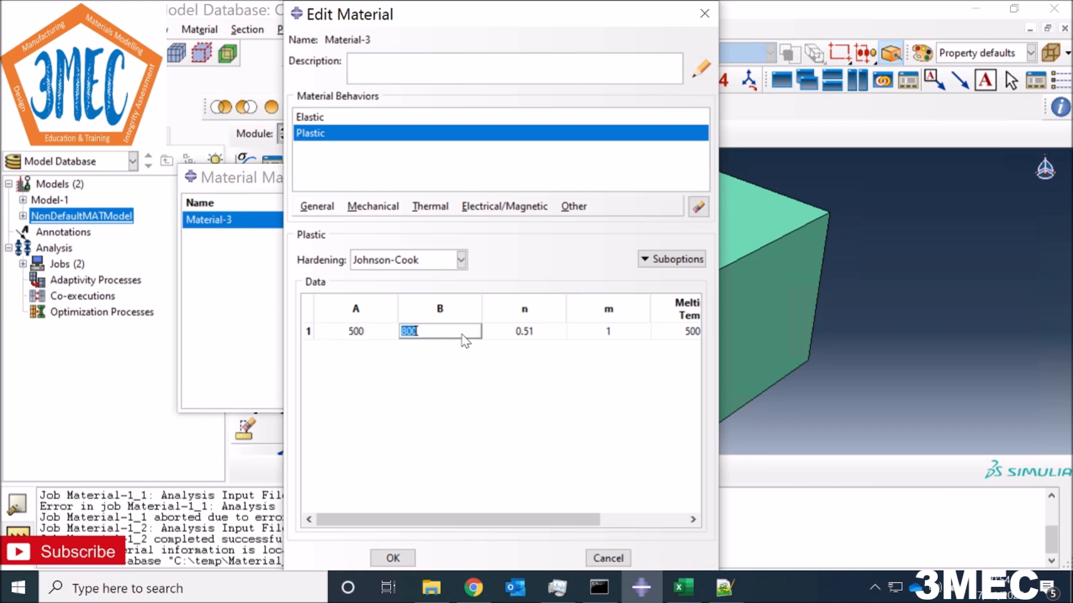
pyautogui.write('600')
pyautogui.press('Tab')
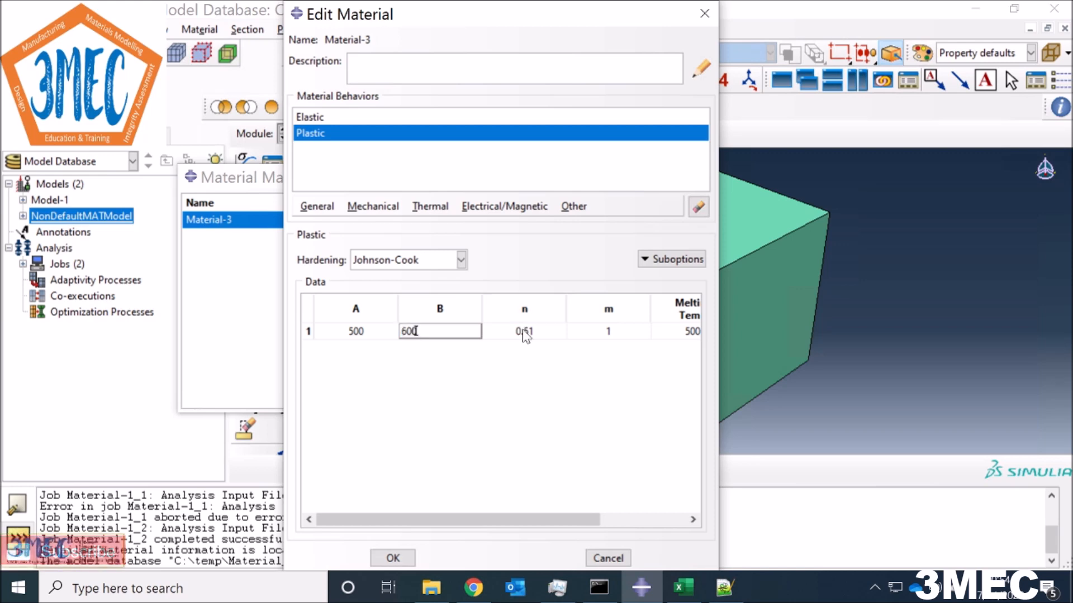
pyautogui.write('0')
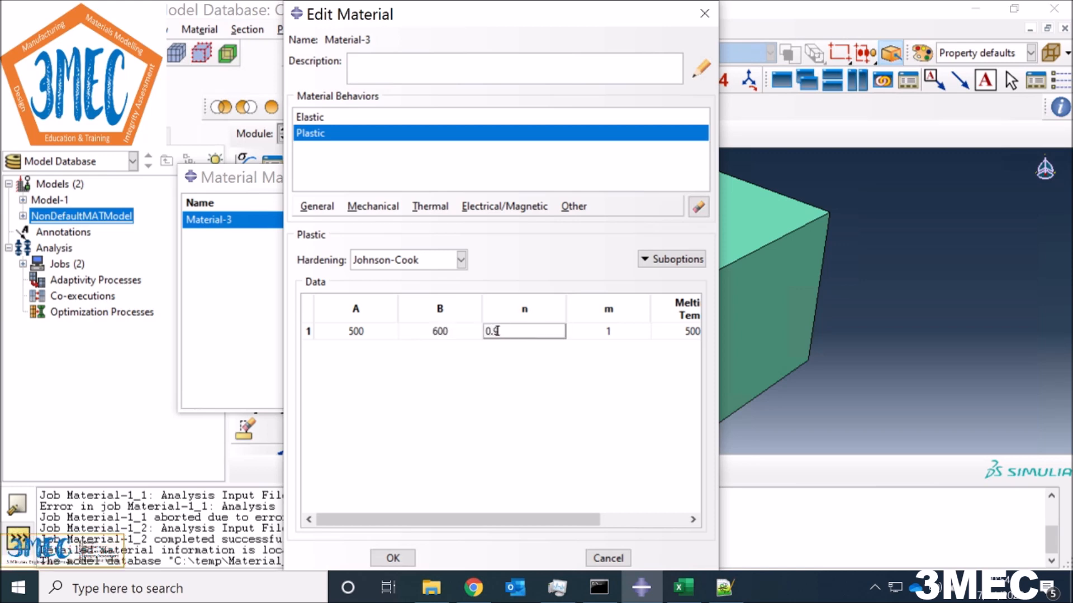
pyautogui.click(572, 331)
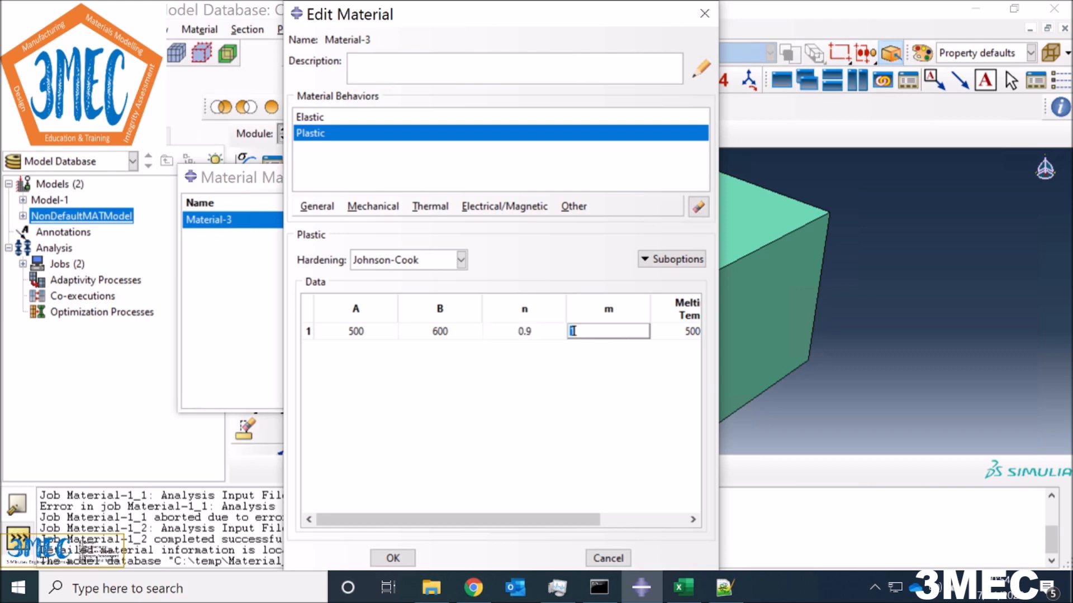
pyautogui.click(629, 522)
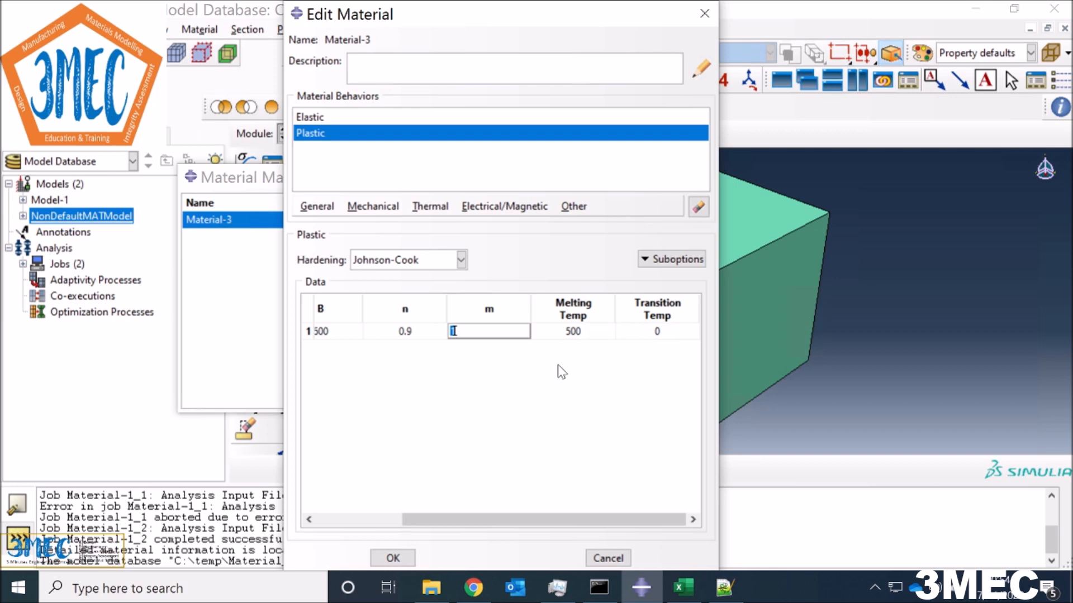
pyautogui.click(393, 558)
pyautogui.click(393, 558)
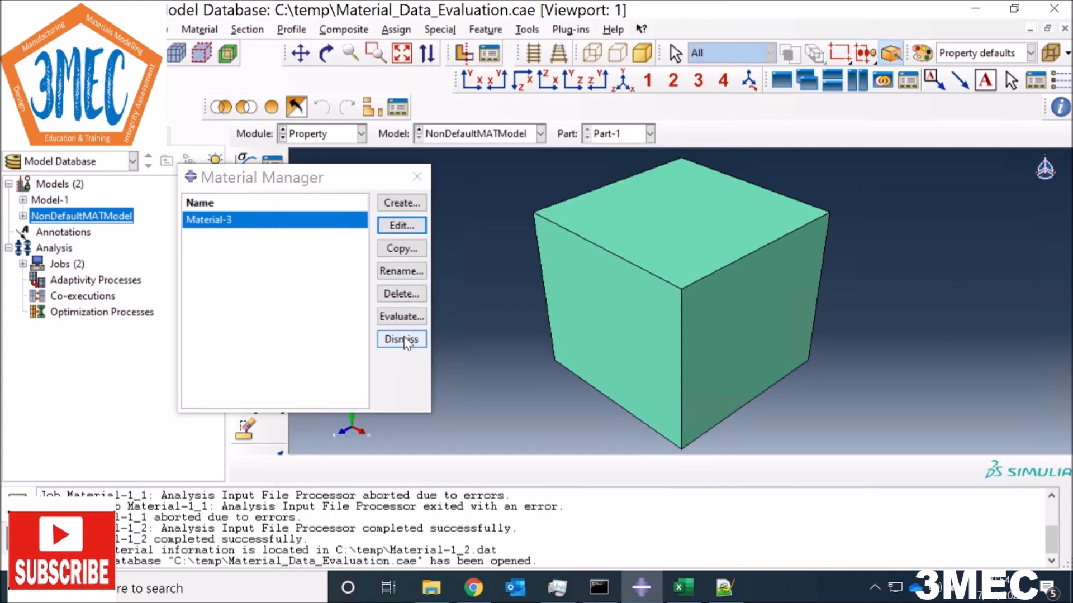
pyautogui.click(401, 340)
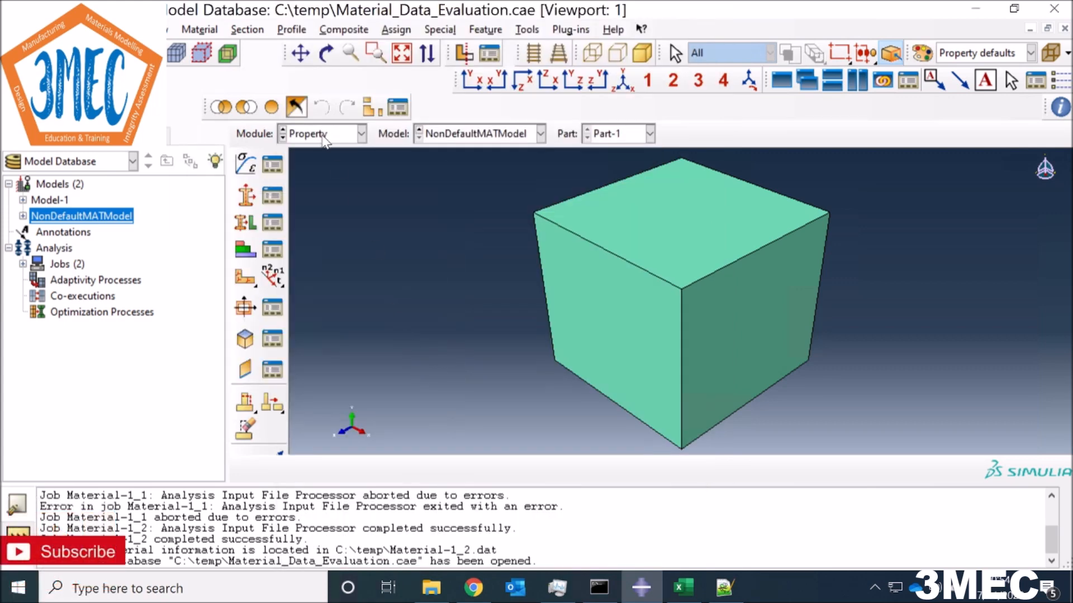
# Step: Check the assembly in the Assembly module and review the incrementation settings of Step-1 in the Step module, closing the Step Manager
pyautogui.click(321, 136)
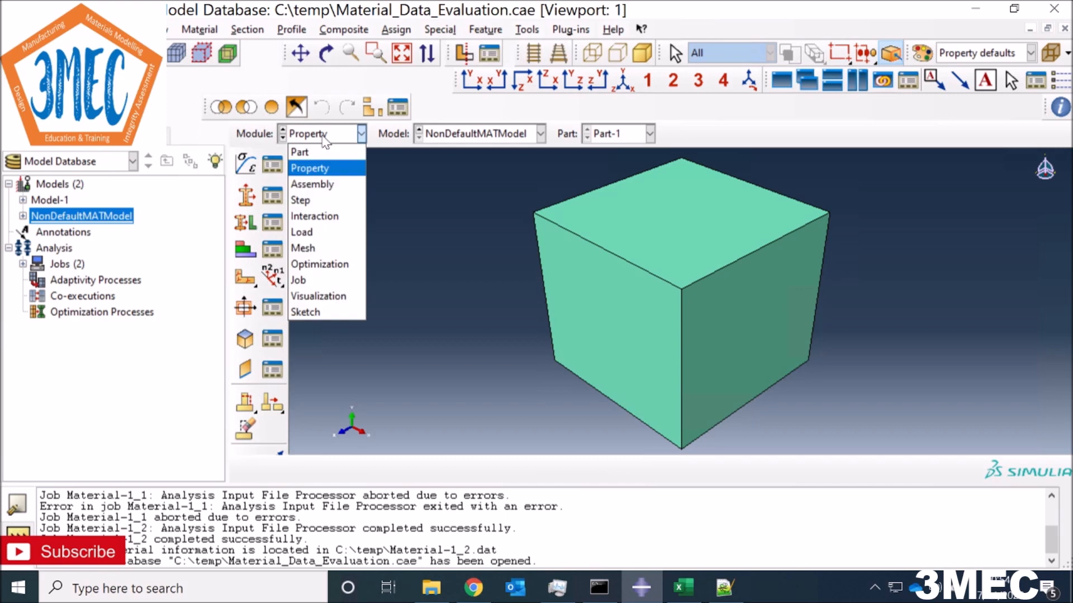
pyautogui.click(318, 184)
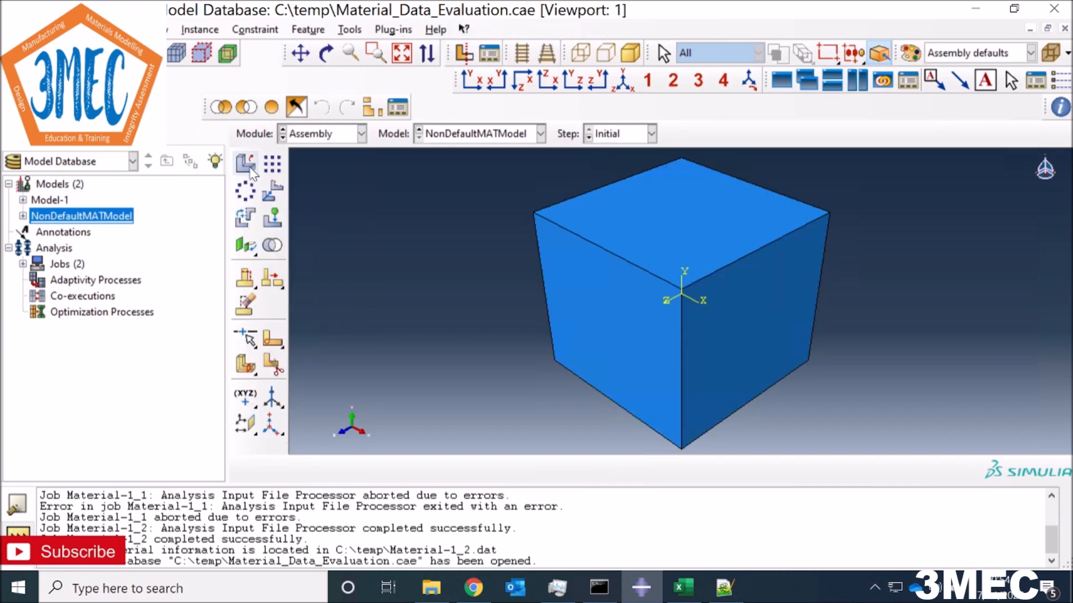
pyautogui.click(339, 140)
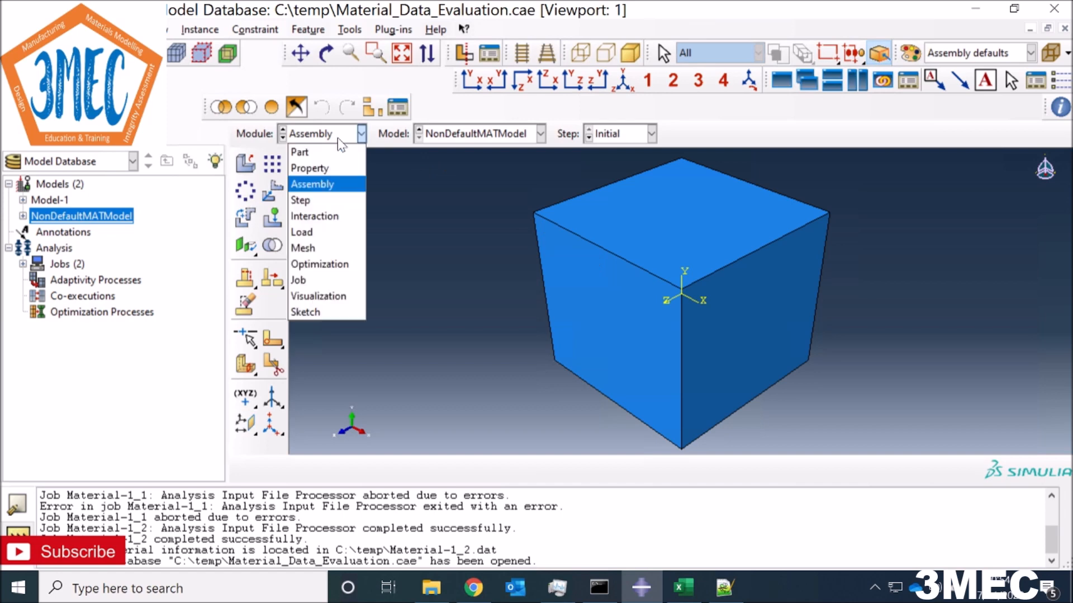
pyautogui.click(307, 202)
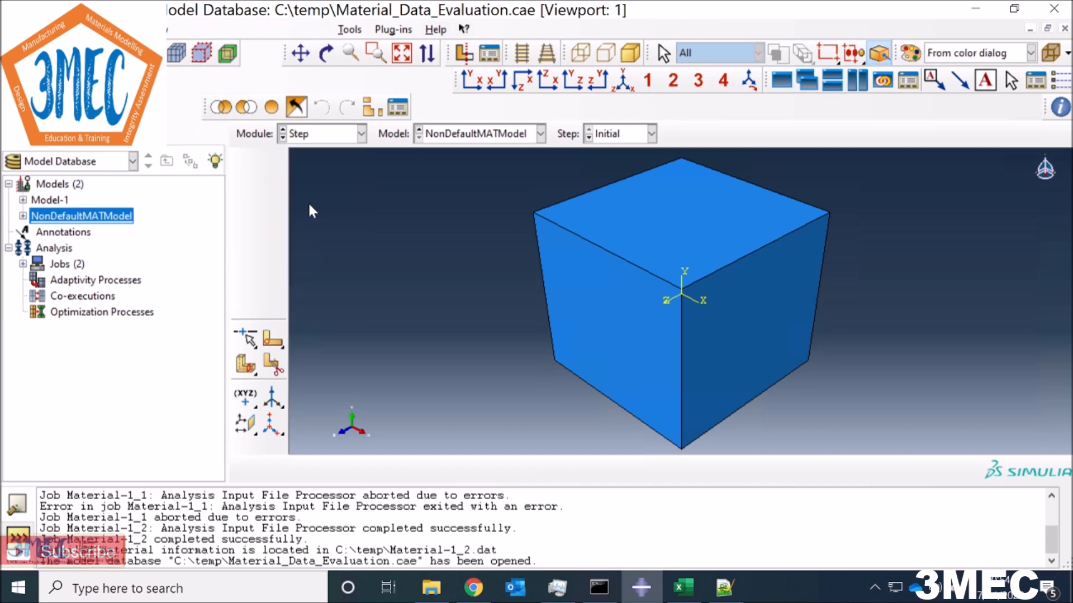
pyautogui.click(272, 165)
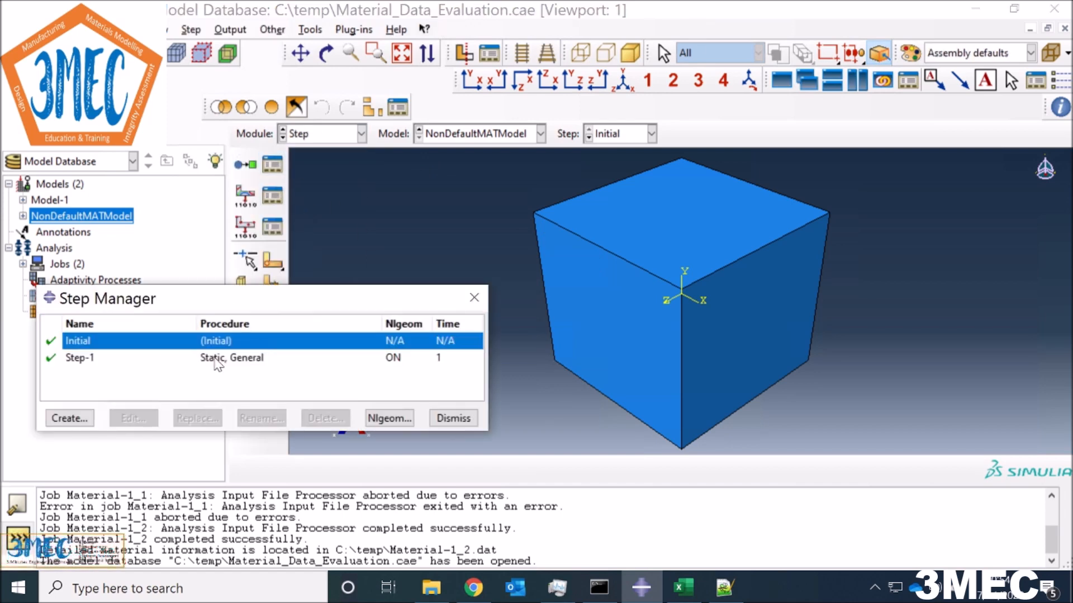
pyautogui.click(219, 359)
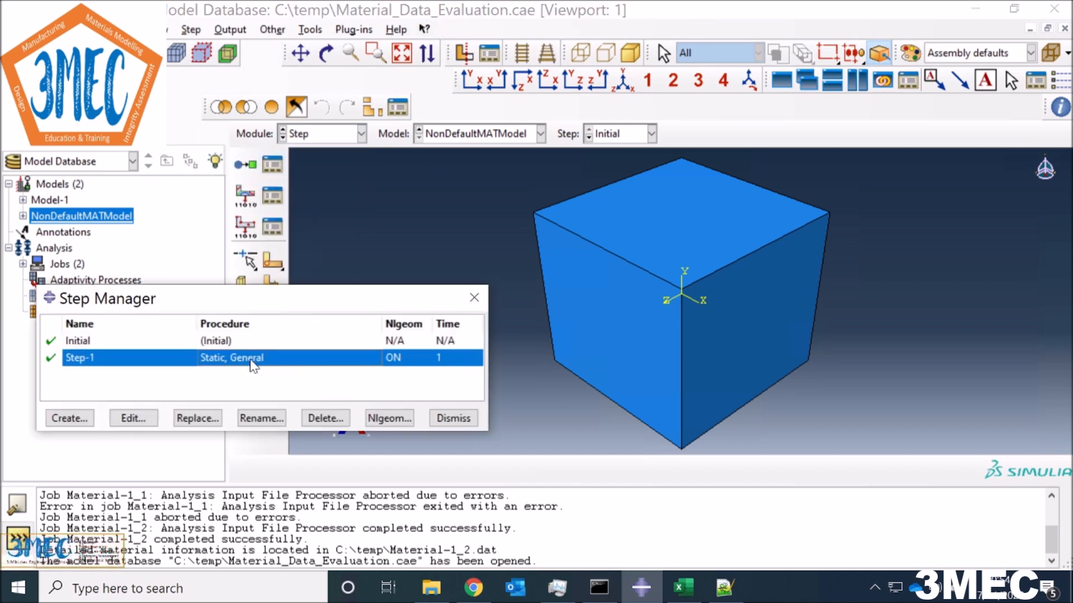
pyautogui.click(134, 419)
pyautogui.click(114, 119)
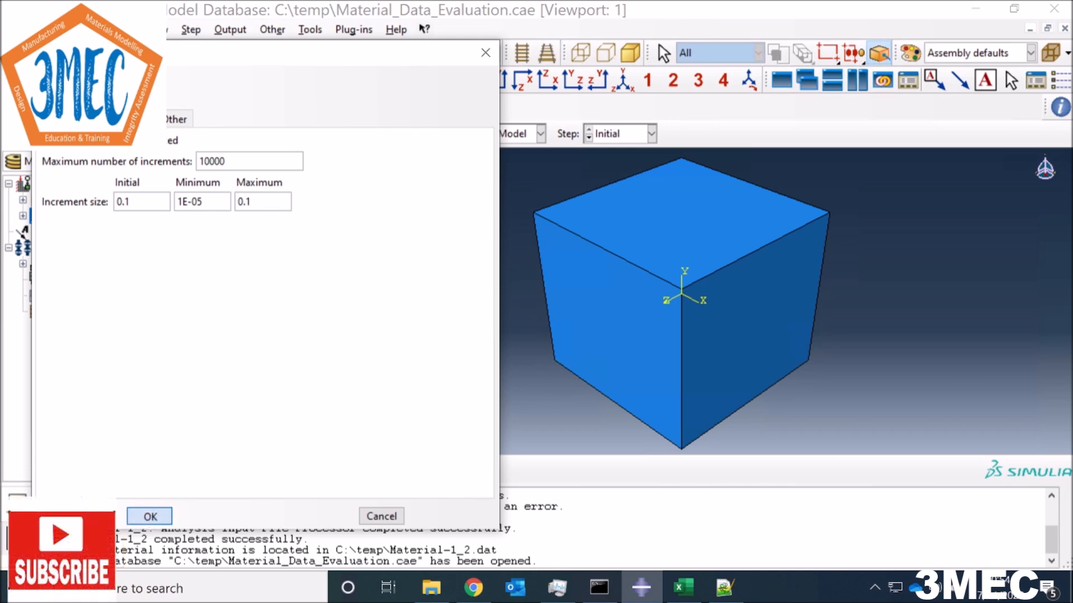
pyautogui.click(149, 516)
pyautogui.click(455, 419)
# Step: Switch to the Load module, list the boundary conditions and review the displacement constraint of BC-1 on the cube
pyautogui.click(316, 135)
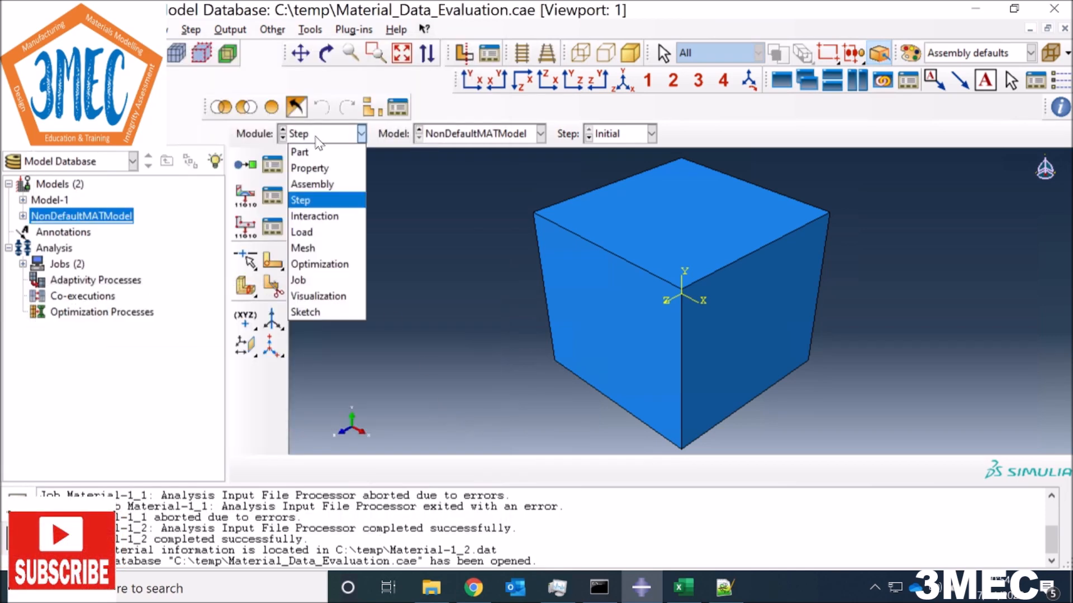
pyautogui.click(315, 235)
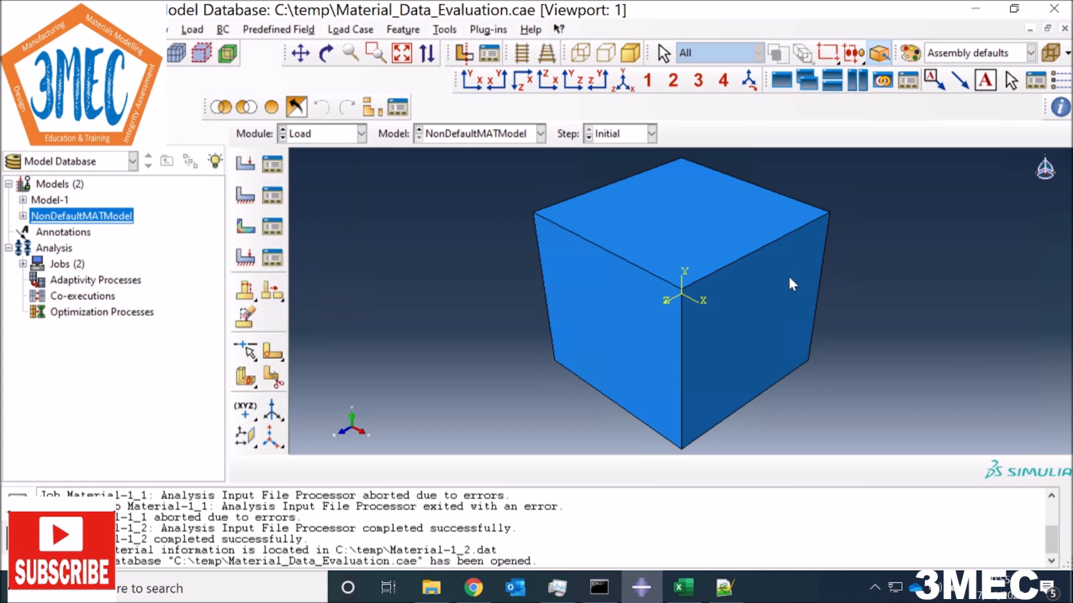
pyautogui.click(270, 196)
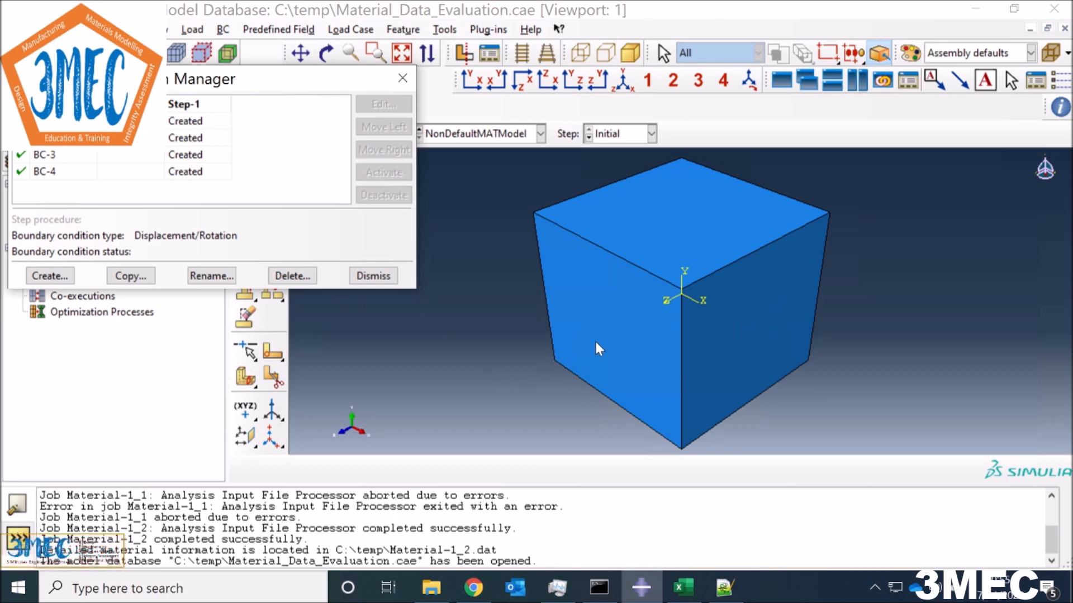
pyautogui.click(326, 53)
pyautogui.moveTo(691, 268); pyautogui.dragTo(712, 391)
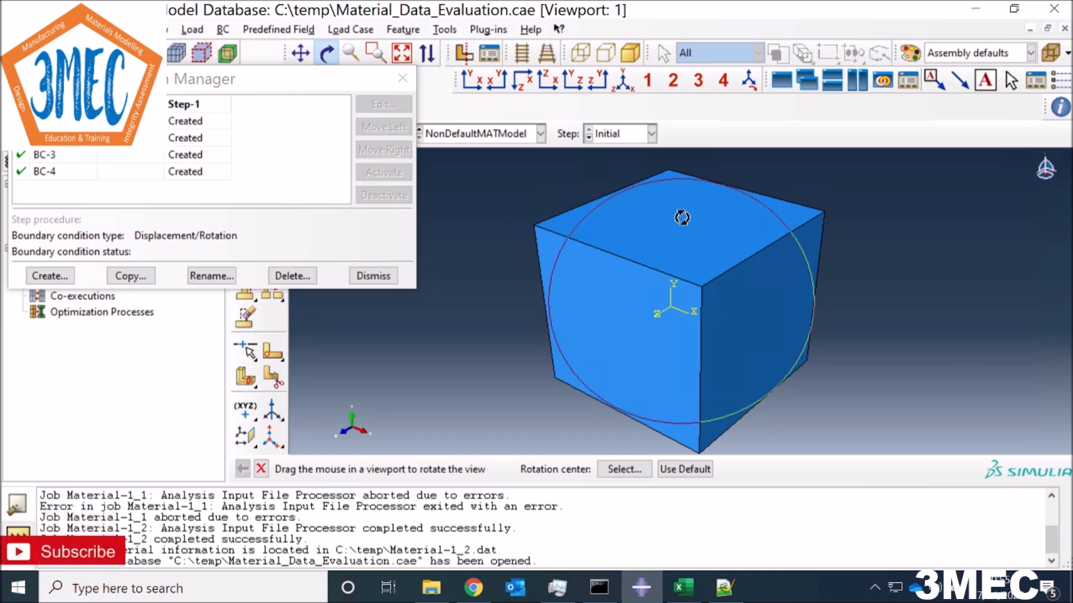
pyautogui.click(181, 122)
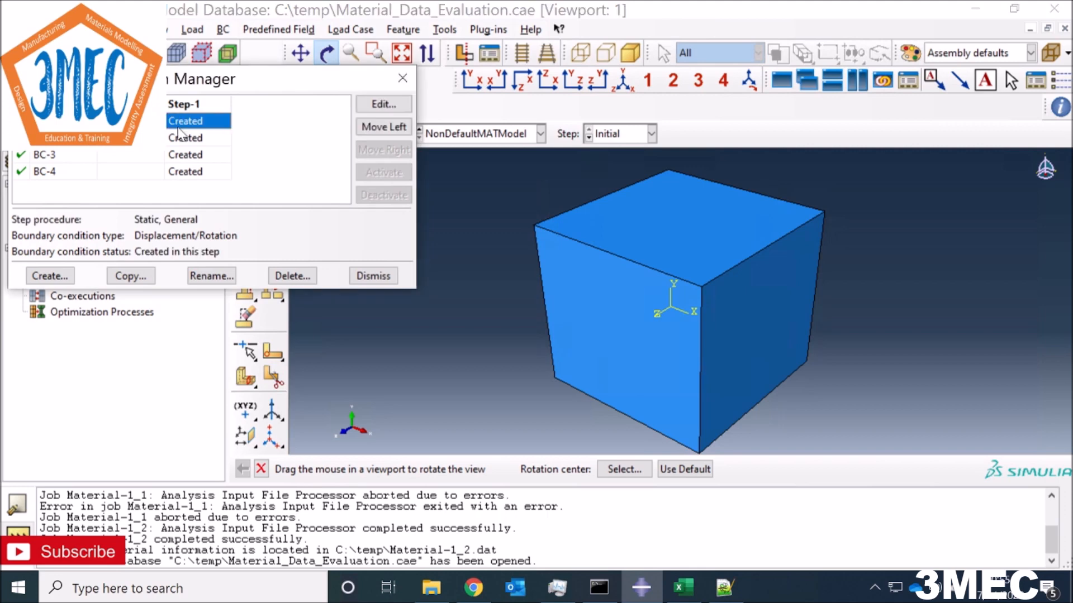
pyautogui.click(383, 104)
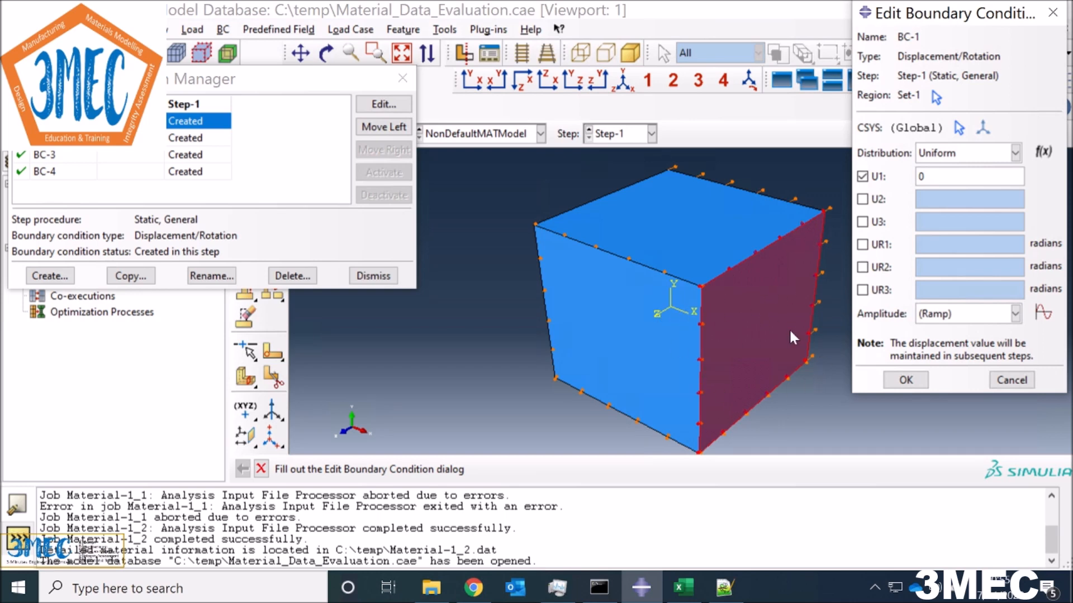
pyautogui.click(912, 382)
# Step: Review the region and constrained displacement components of boundary conditions BC-2 and BC-3
pyautogui.click(185, 137)
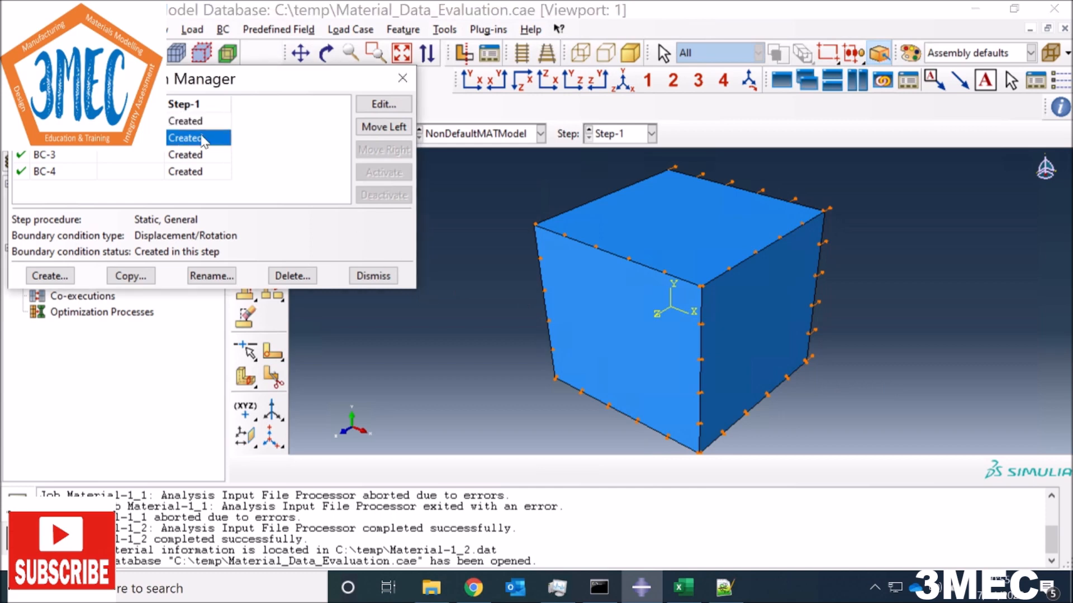
pyautogui.click(383, 104)
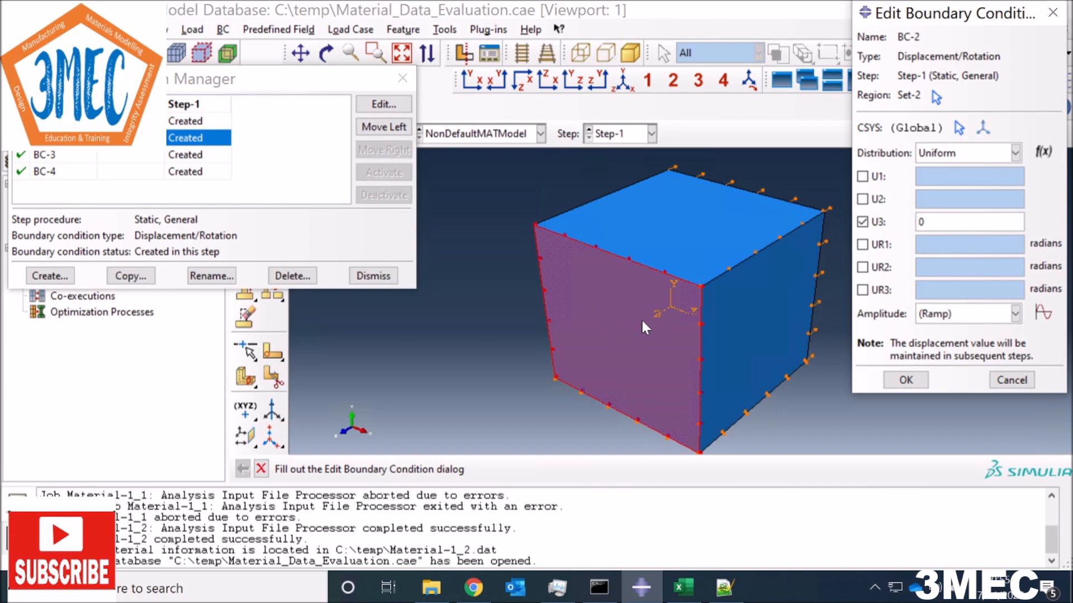
pyautogui.click(905, 380)
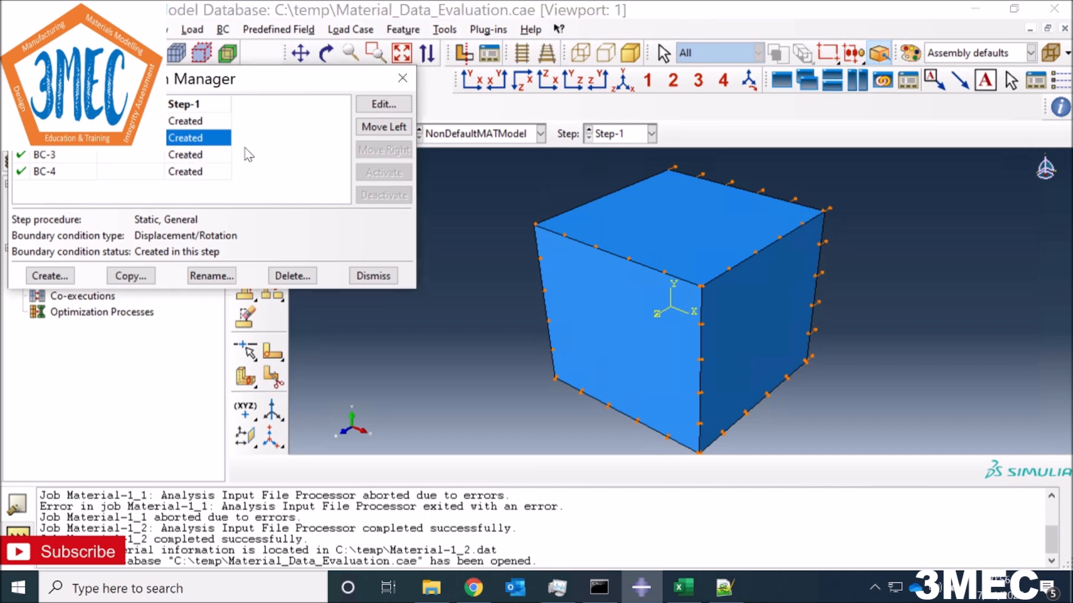
pyautogui.click(197, 155)
pyautogui.click(384, 104)
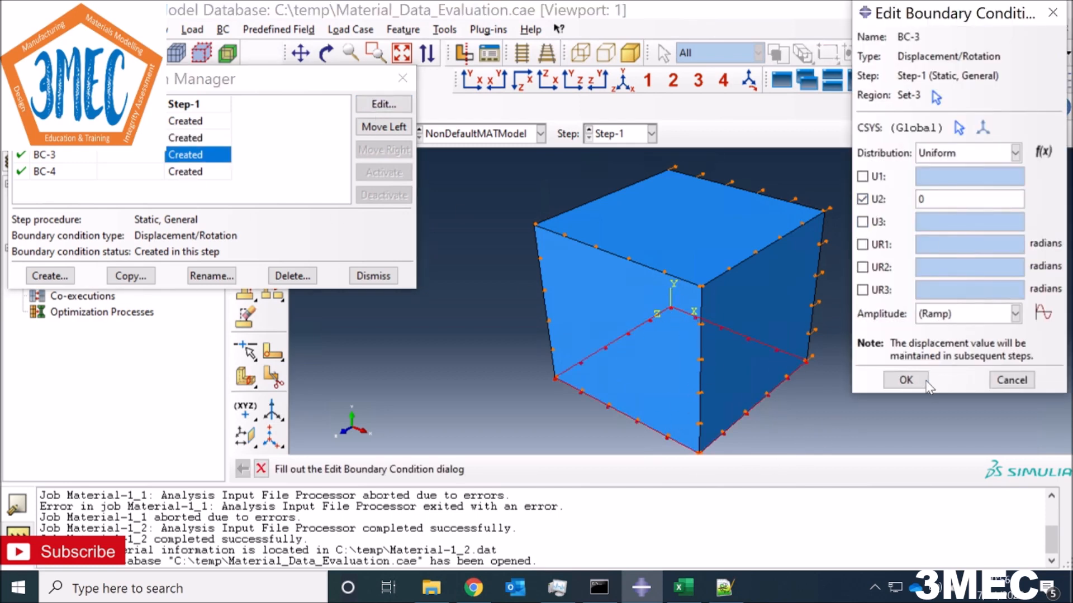
pyautogui.click(902, 381)
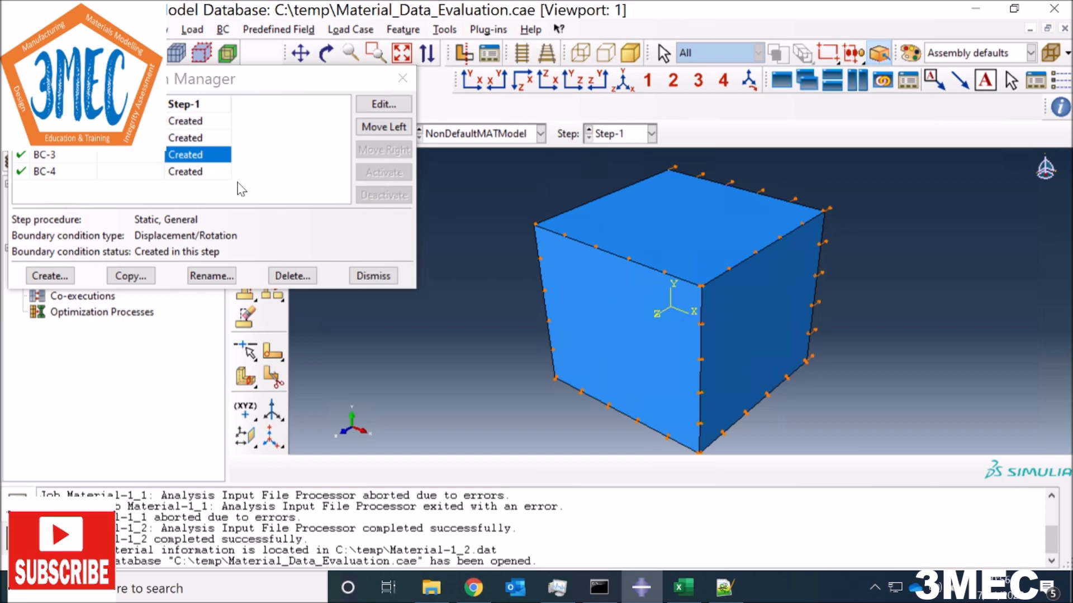
# Step: Review the displacement prescribed by boundary condition BC-4 and close the Boundary Condition Manager
pyautogui.click(184, 172)
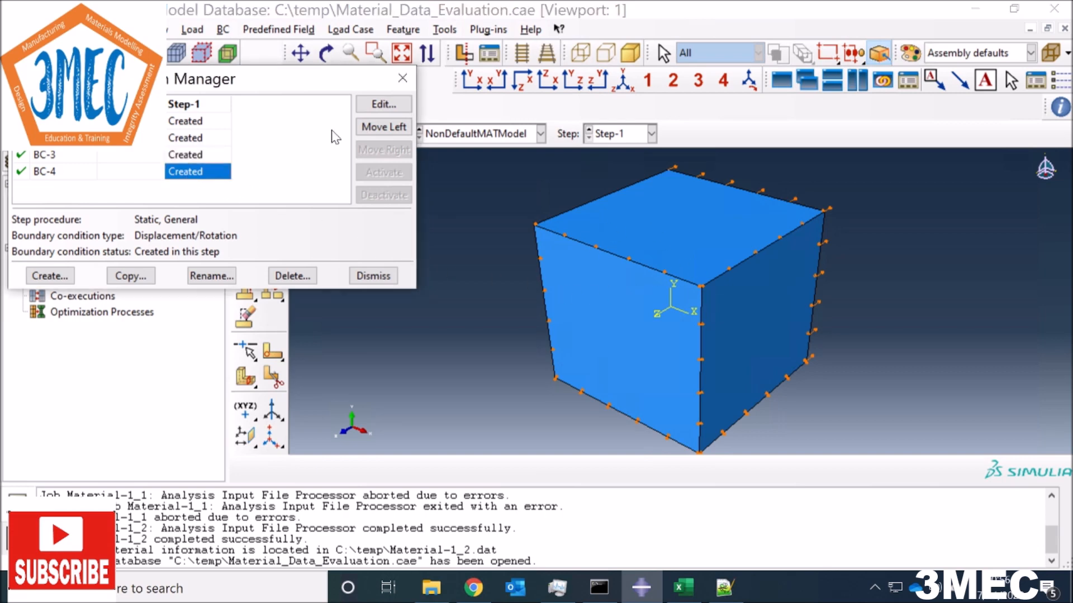
pyautogui.click(383, 104)
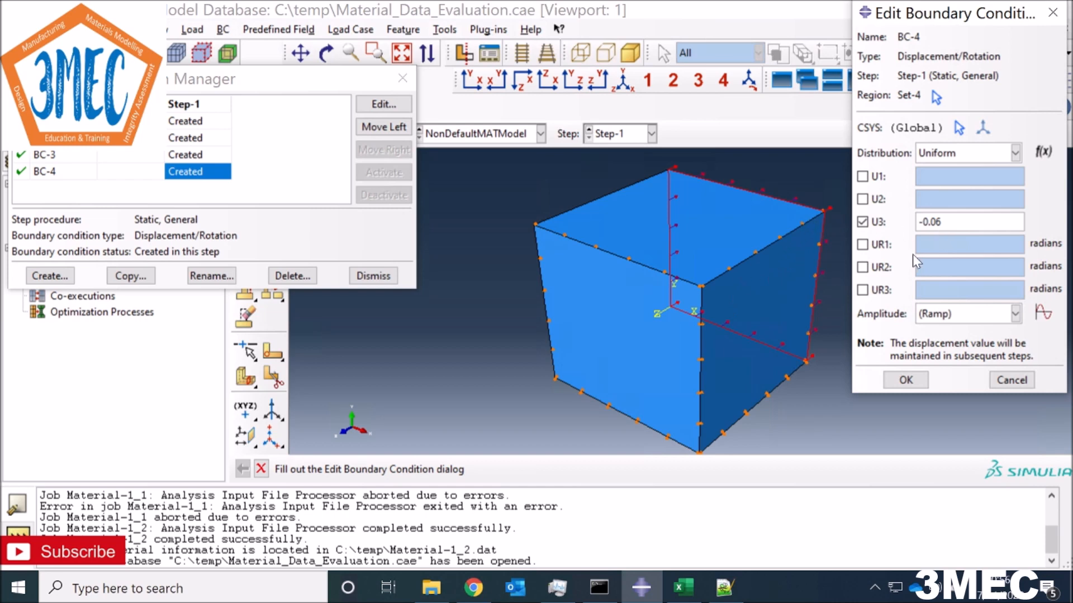
pyautogui.click(905, 380)
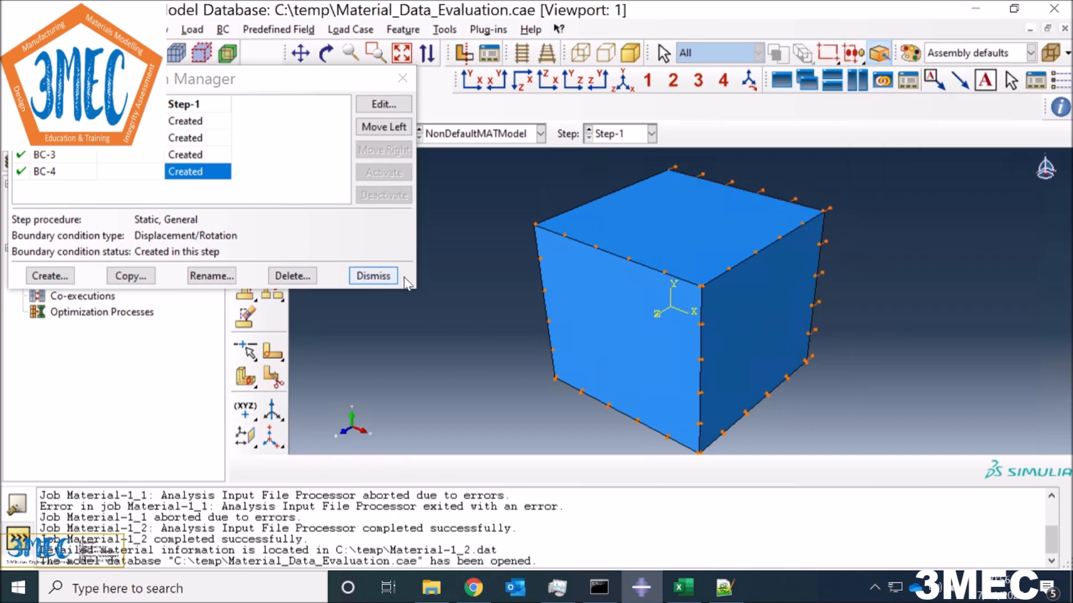
pyautogui.click(373, 276)
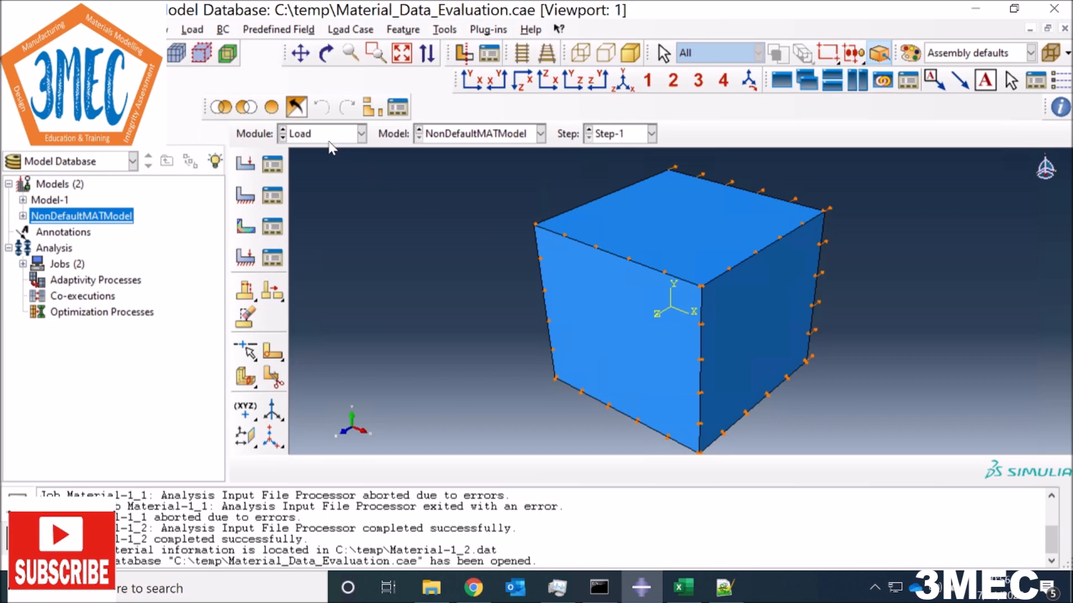
# Step: In the Mesh module, try seeding the assembly instance, and seed Part-1 instead with an approximate global size of 1
pyautogui.click(320, 136)
pyautogui.click(313, 247)
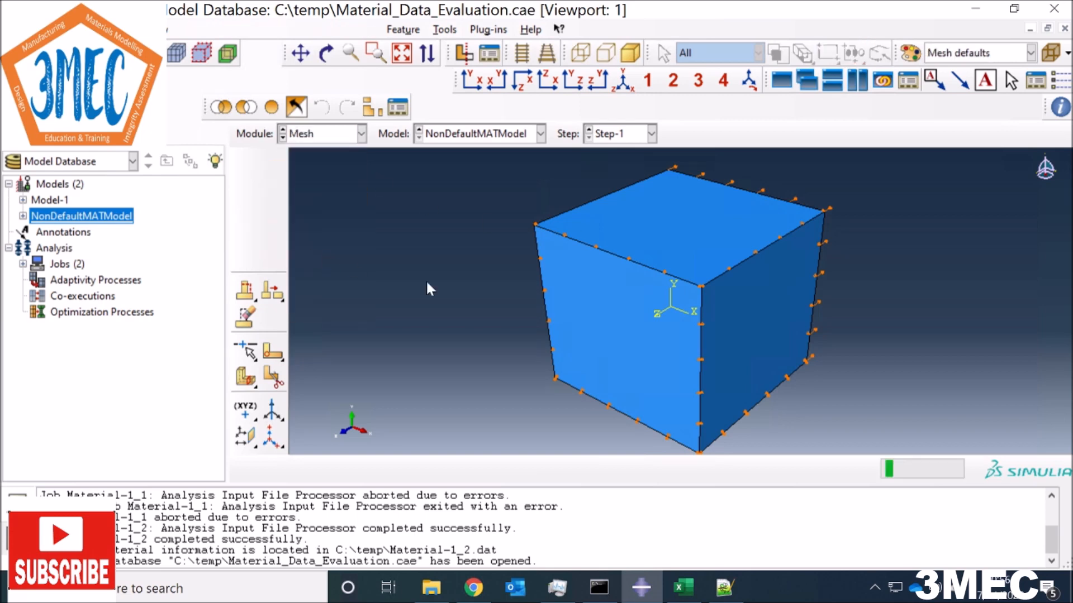
pyautogui.click(245, 163)
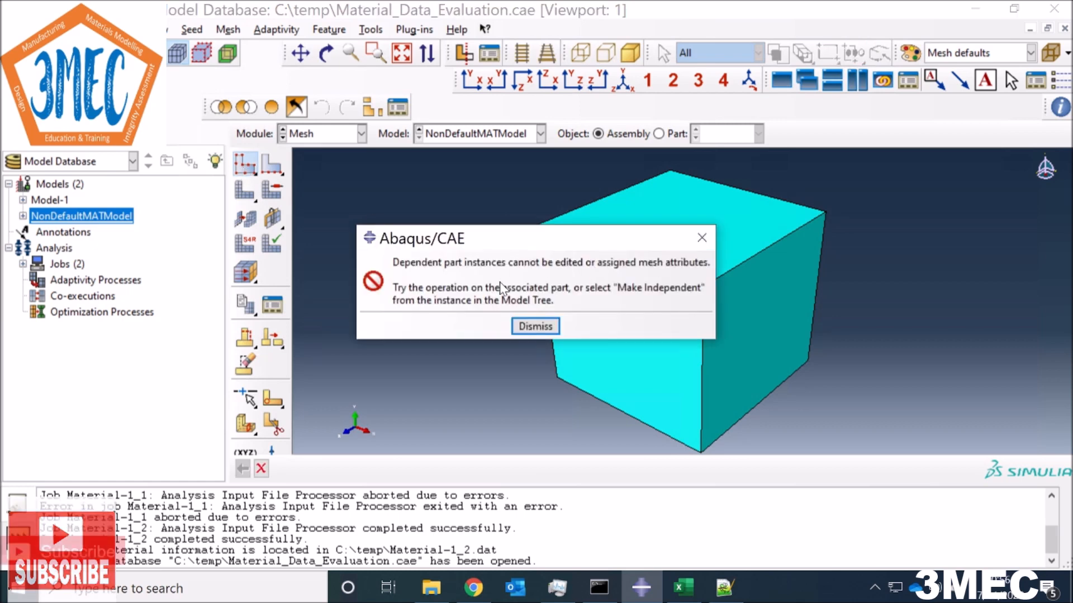
pyautogui.click(535, 326)
pyautogui.click(659, 134)
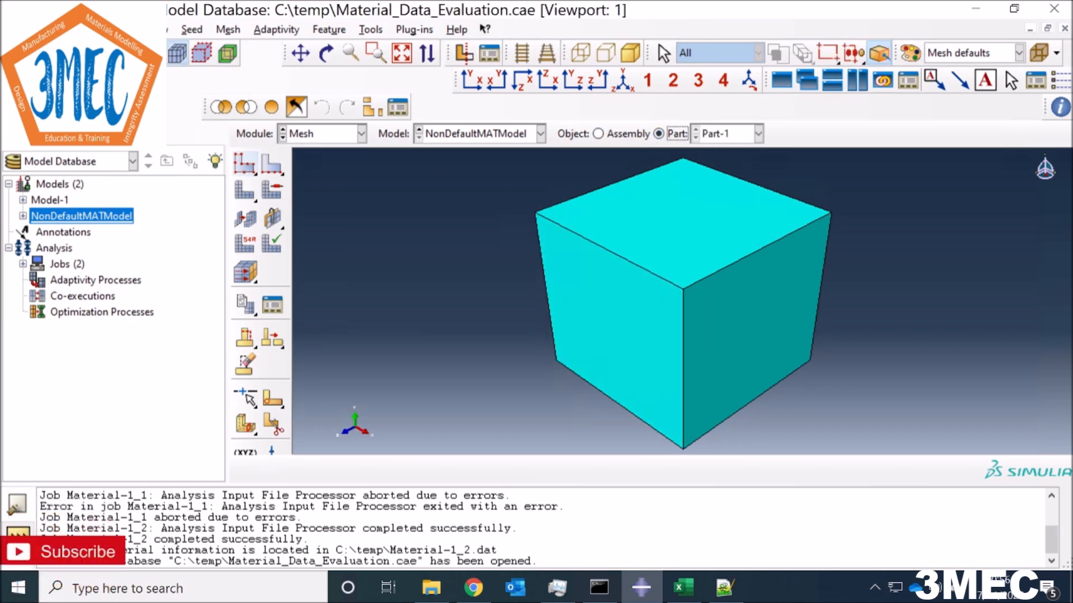
pyautogui.click(244, 164)
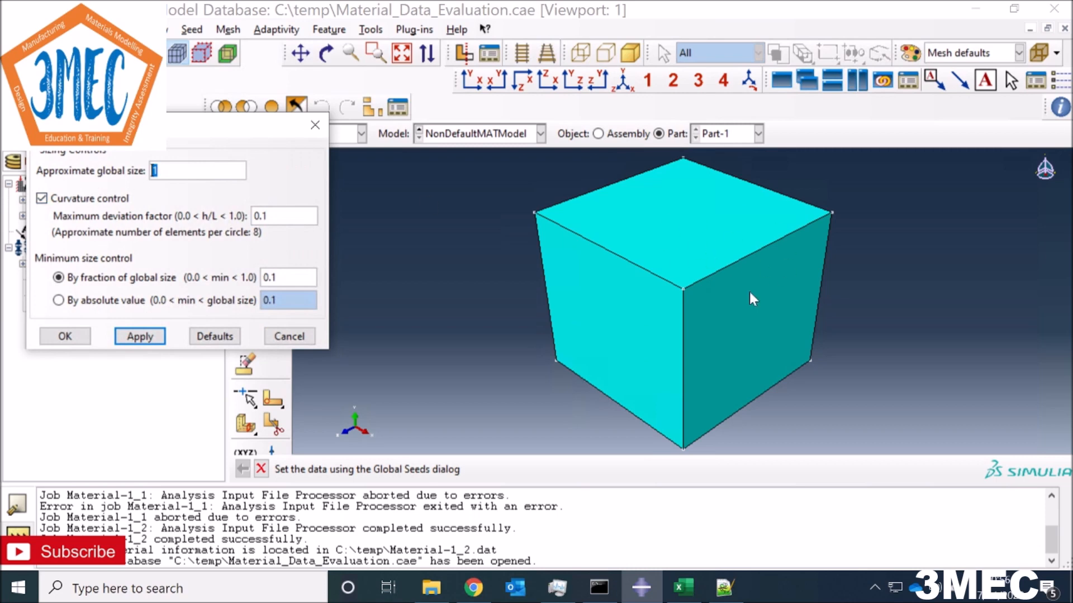
pyautogui.click(65, 336)
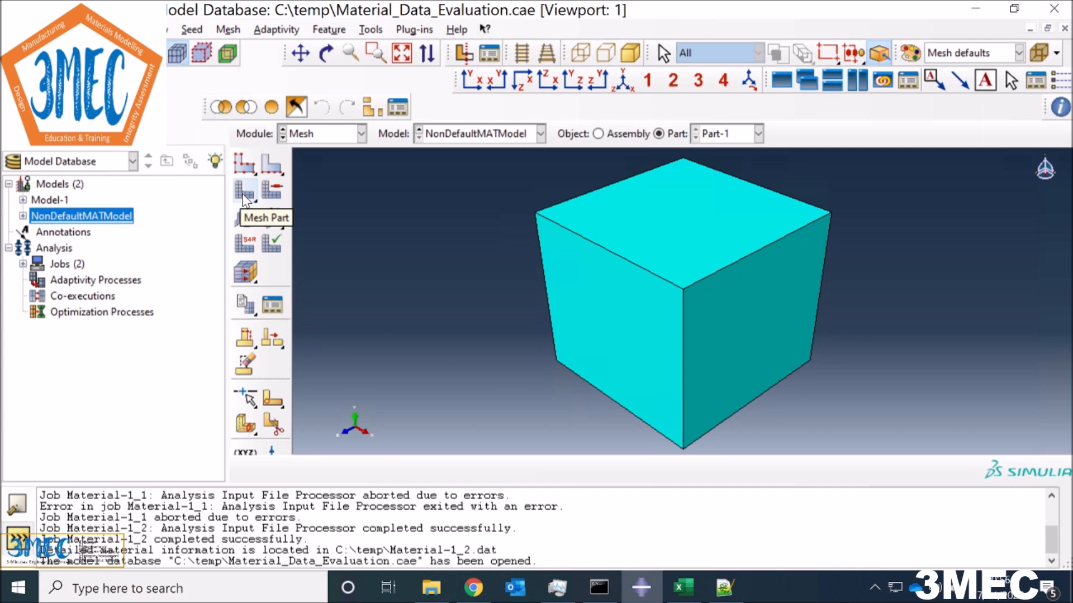
# Step: Switch to the Job module and submit the MatModel job for NonDefaultMATModel, overwriting the existing job files
pyautogui.click(359, 136)
pyautogui.click(321, 281)
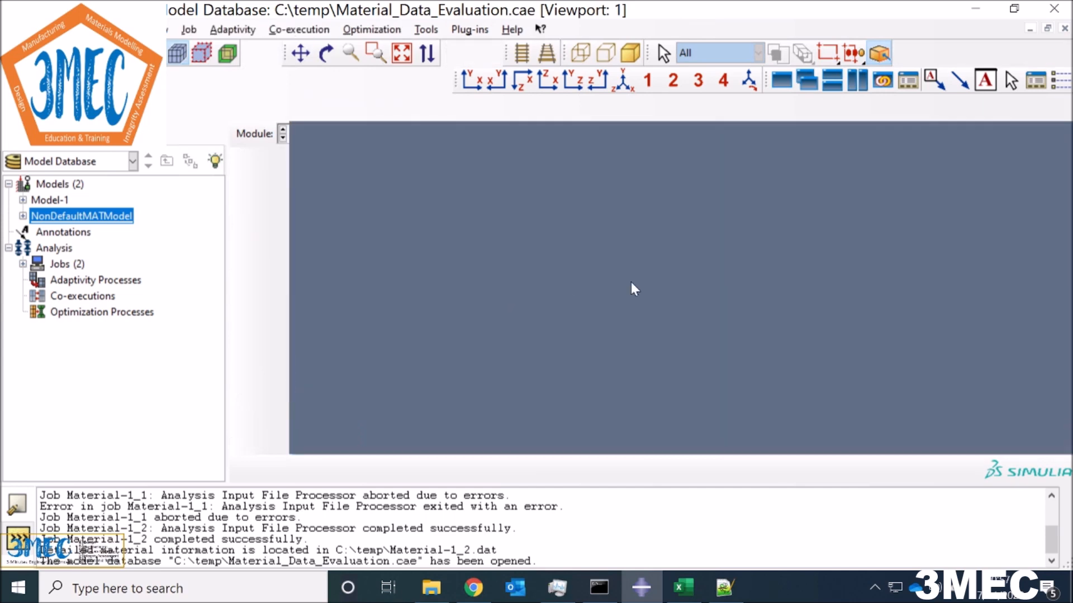
pyautogui.click(276, 141)
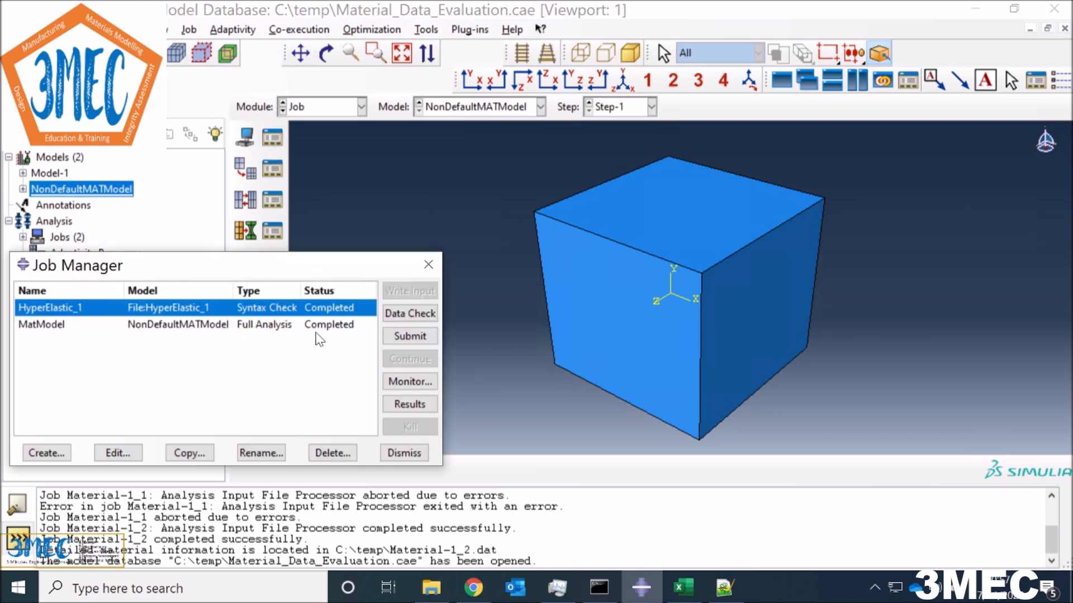
pyautogui.click(54, 327)
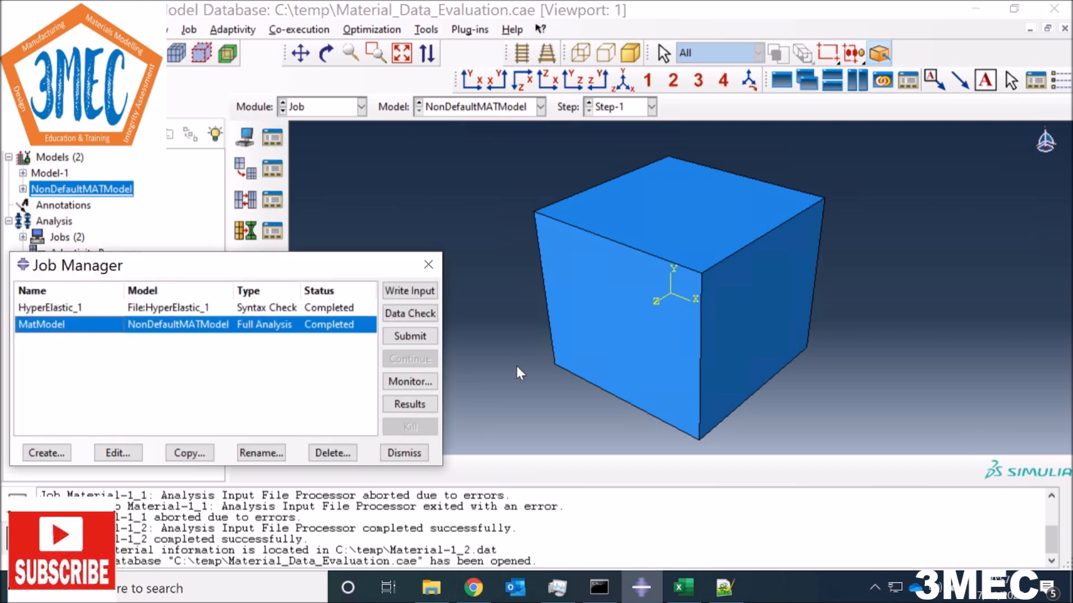
pyautogui.click(397, 338)
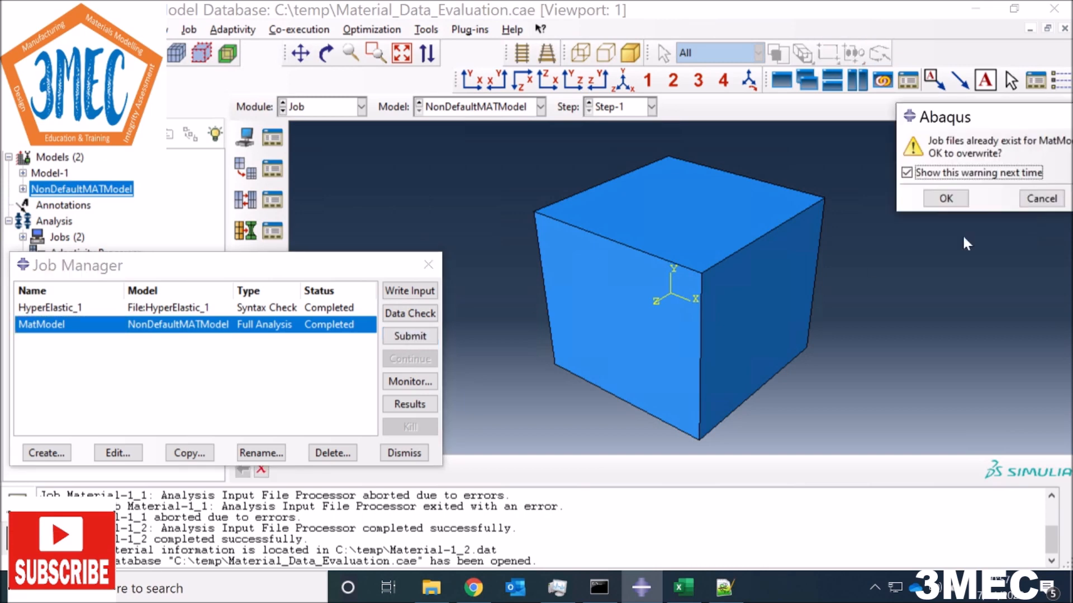
pyautogui.click(948, 201)
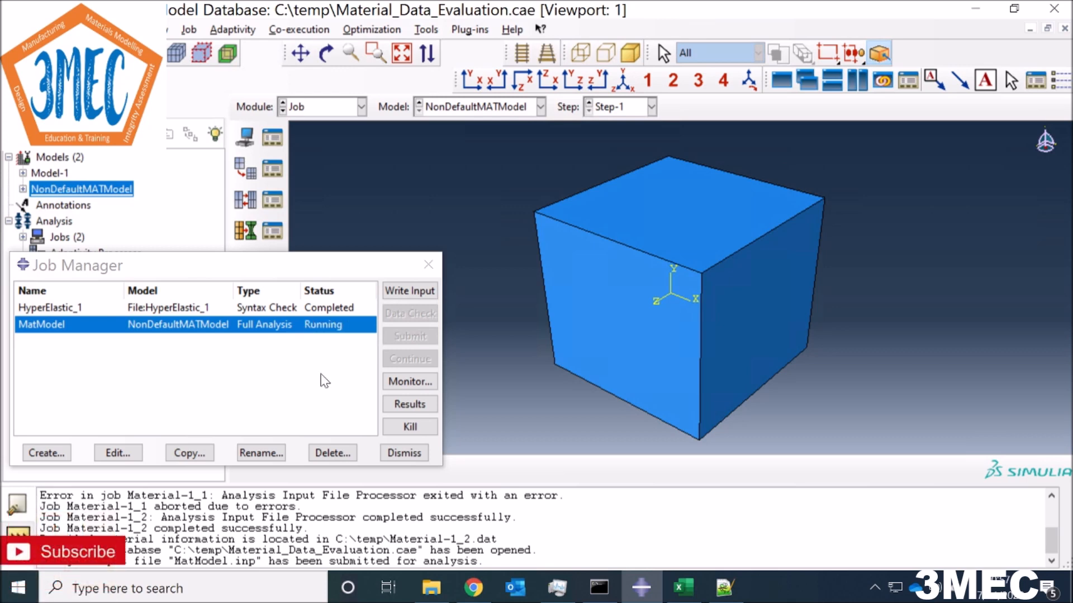
# Step: Monitor the MatModel analysis run and open its results, MatModel.odb, in the Visualization module
pyautogui.click(394, 384)
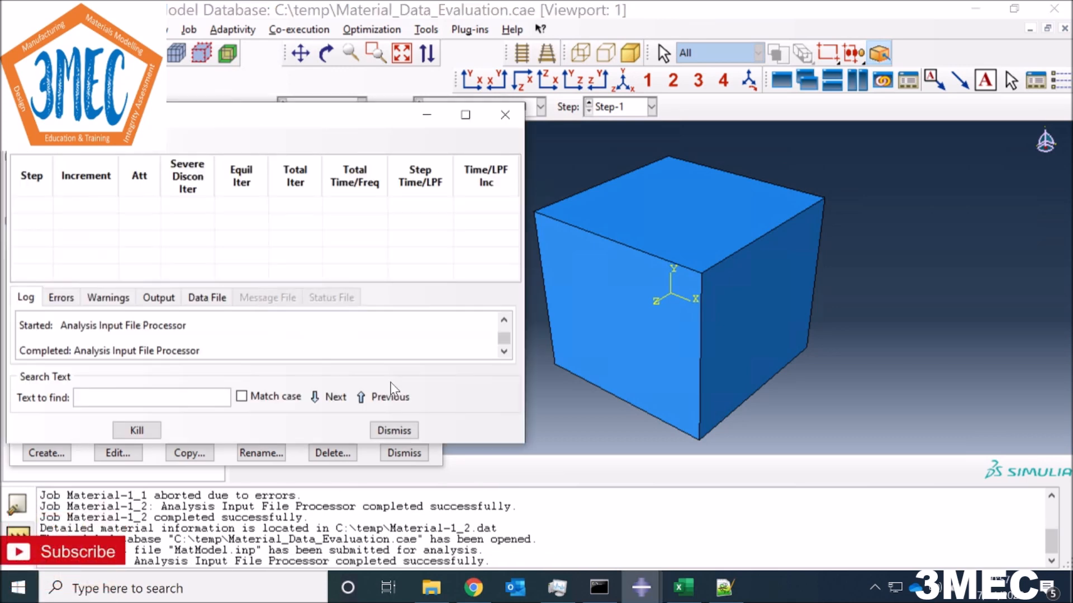
pyautogui.click(400, 431)
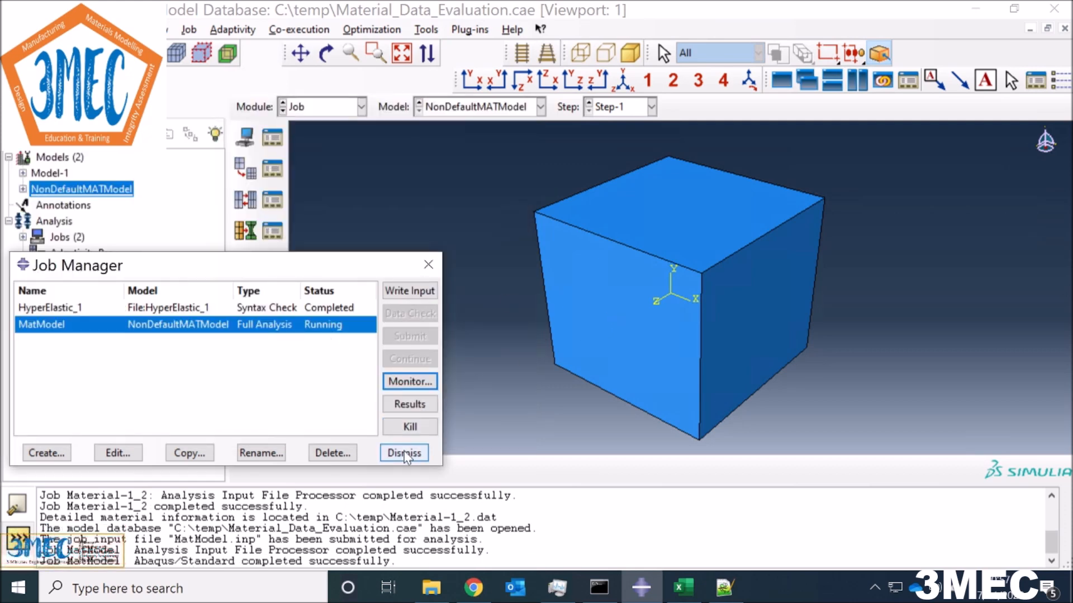
pyautogui.click(421, 404)
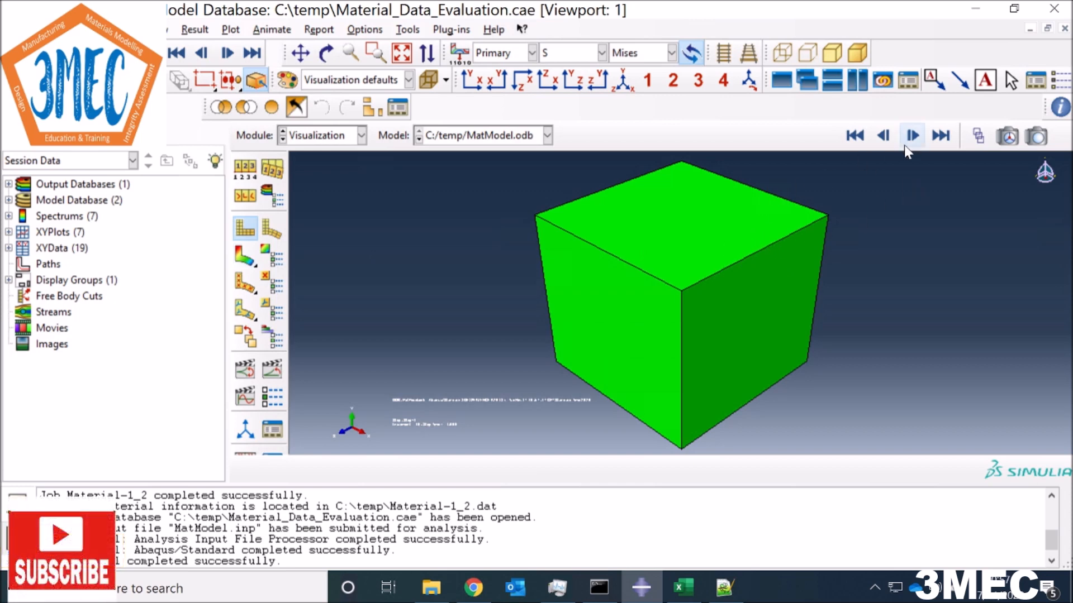
# Step: Display the Mises stress contours on the deformed cube and compare the first frame with the last
pyautogui.click(244, 258)
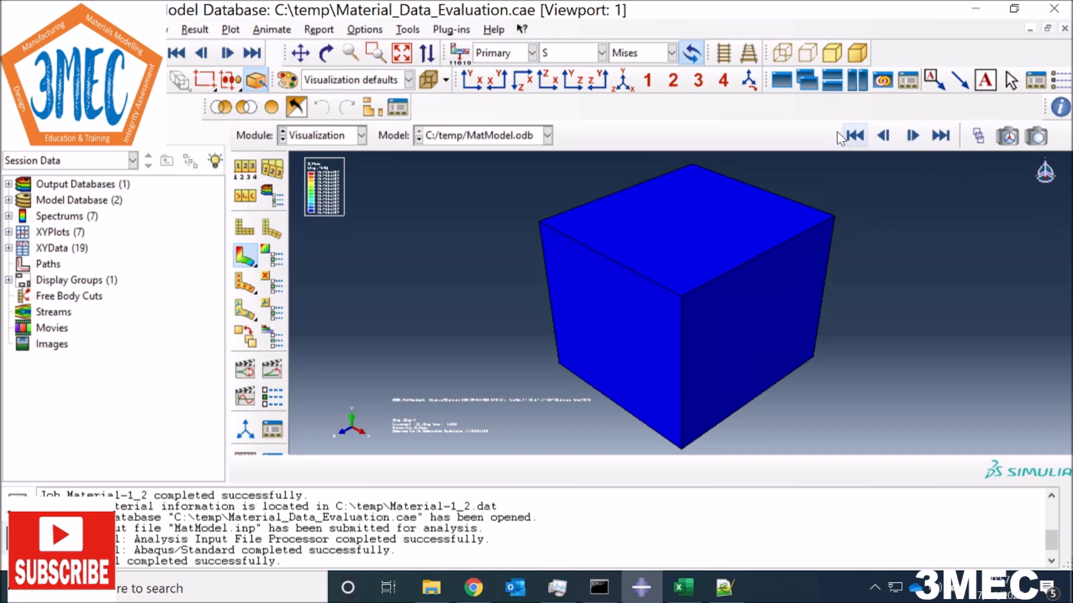
pyautogui.click(854, 137)
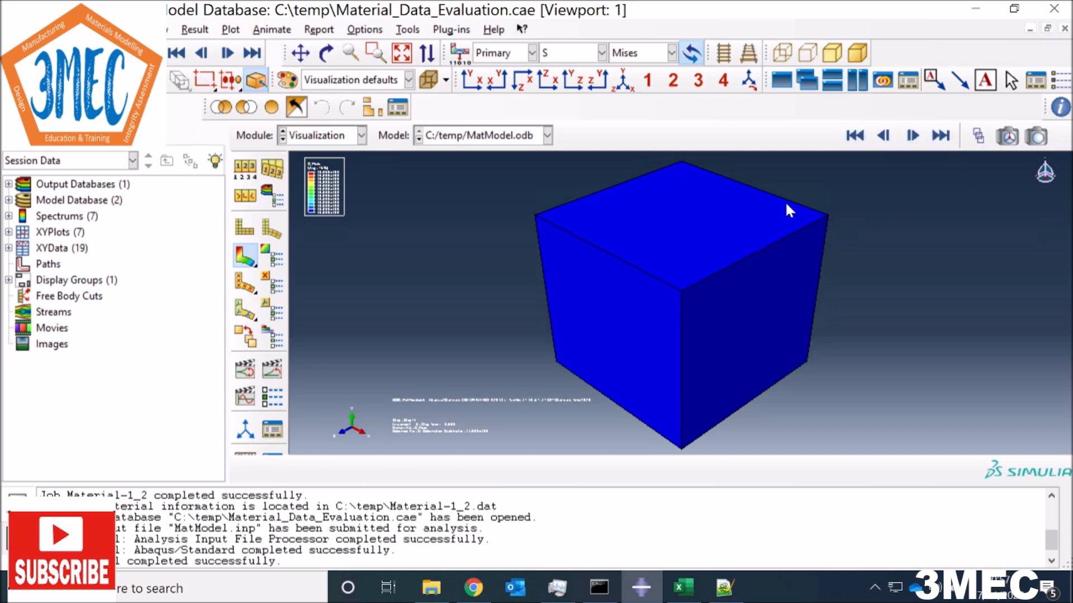
pyautogui.click(941, 135)
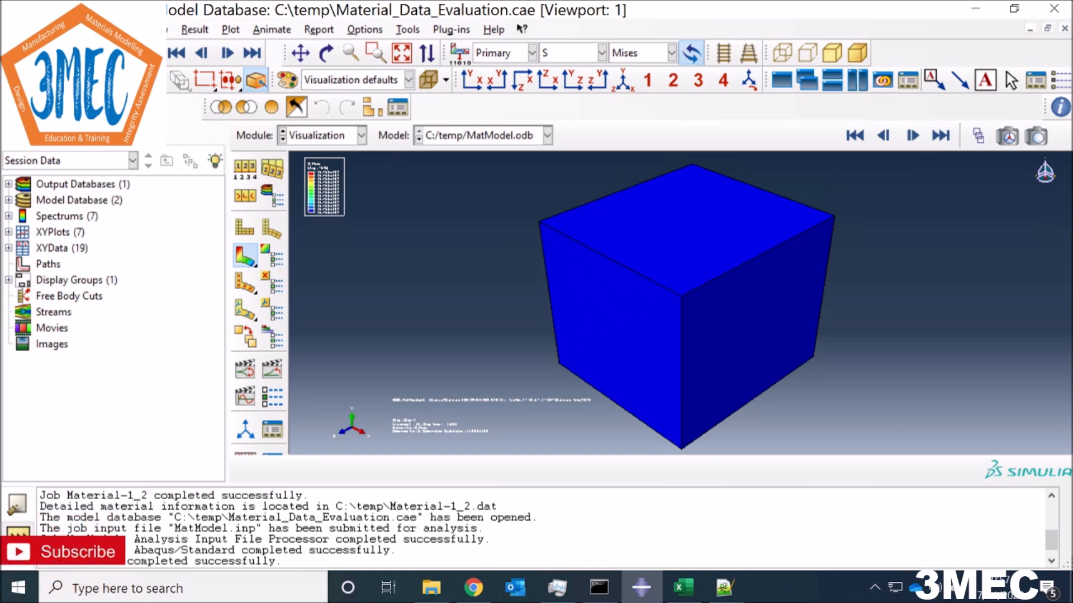
# Step: Set the viewport annotation font size to 36 points for the triad, legend, title block and state block
pyautogui.click(114, 29)
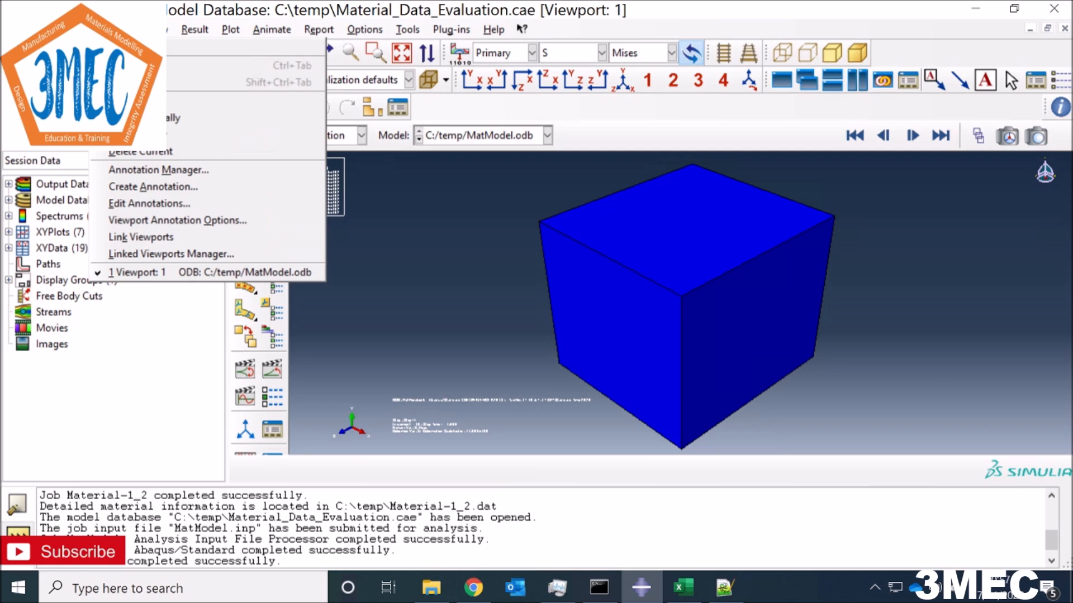
pyautogui.click(180, 222)
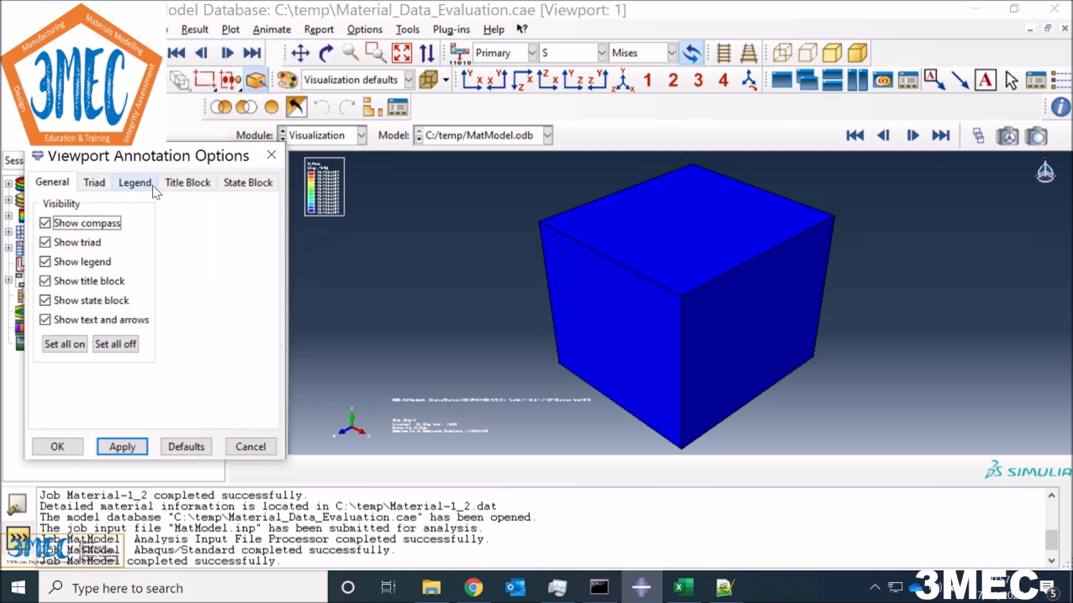
pyautogui.click(190, 185)
pyautogui.click(168, 246)
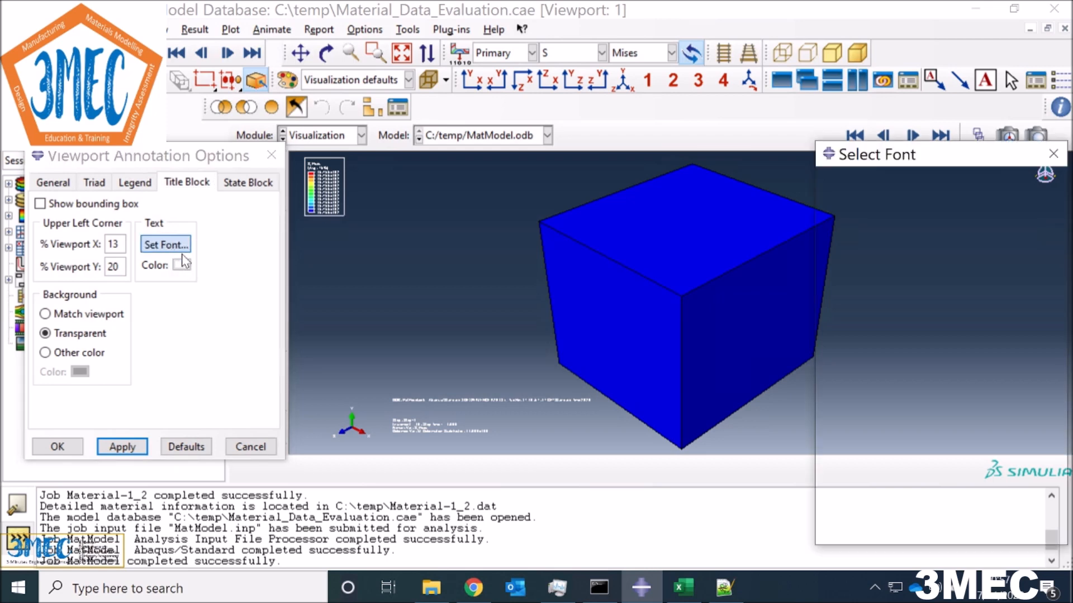
pyautogui.click(833, 453)
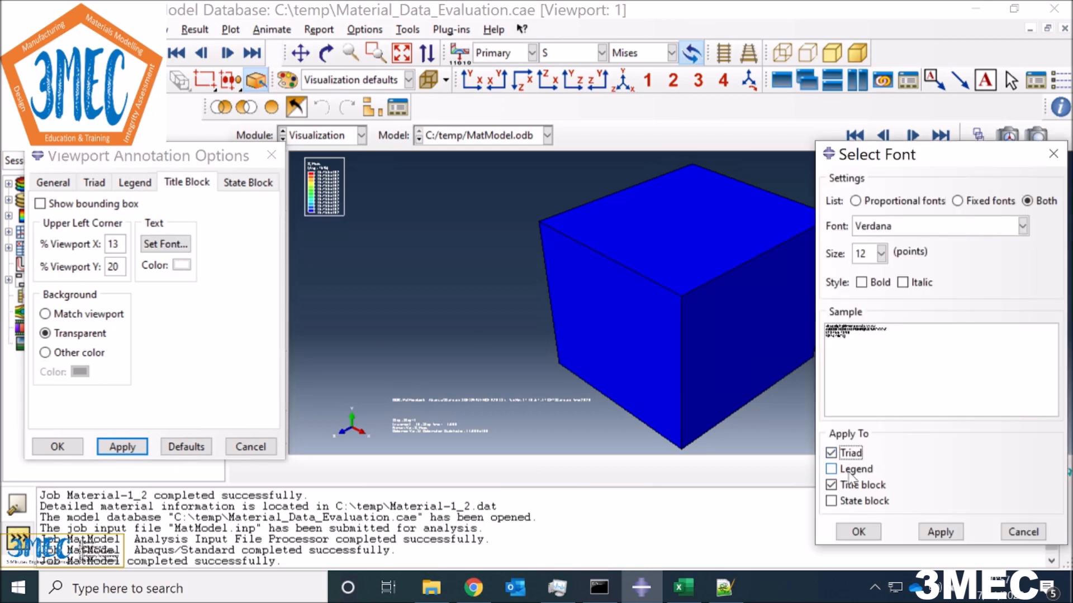
pyautogui.click(853, 499)
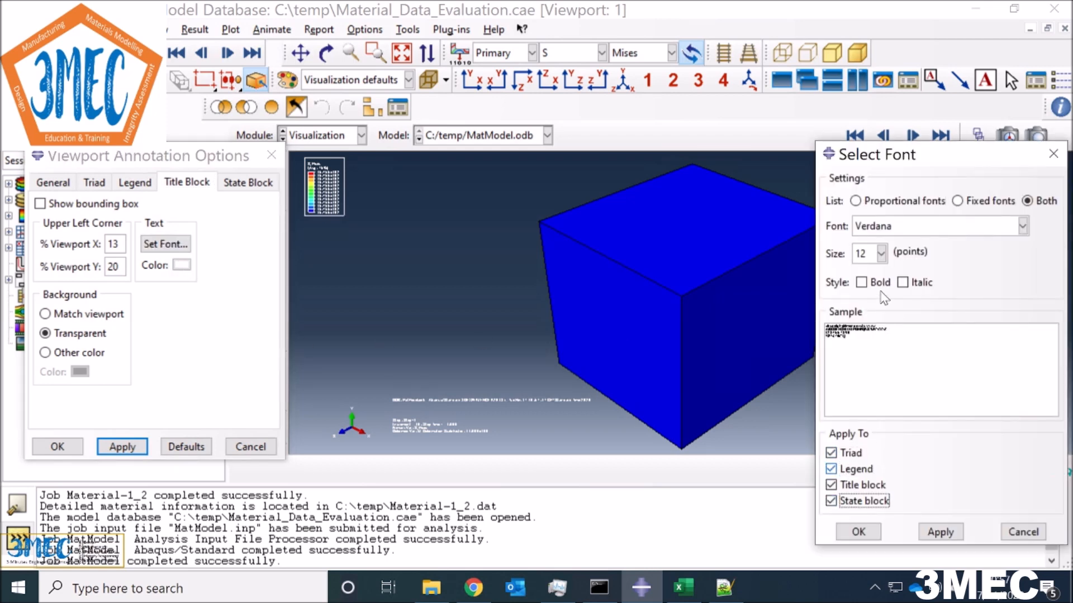
pyautogui.click(882, 255)
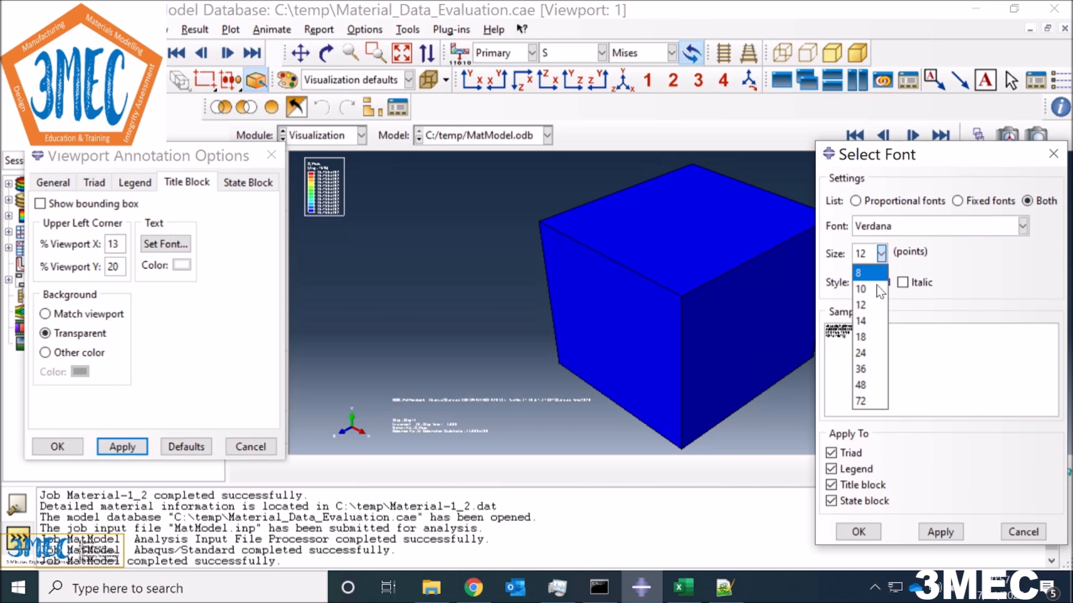
pyautogui.click(863, 366)
pyautogui.click(854, 532)
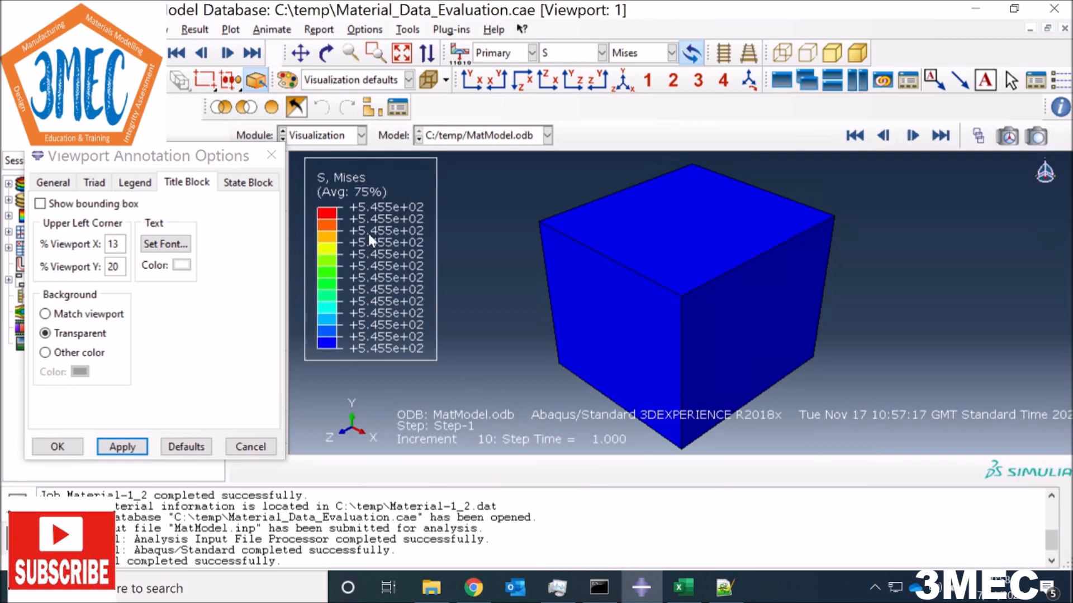
pyautogui.click(52, 446)
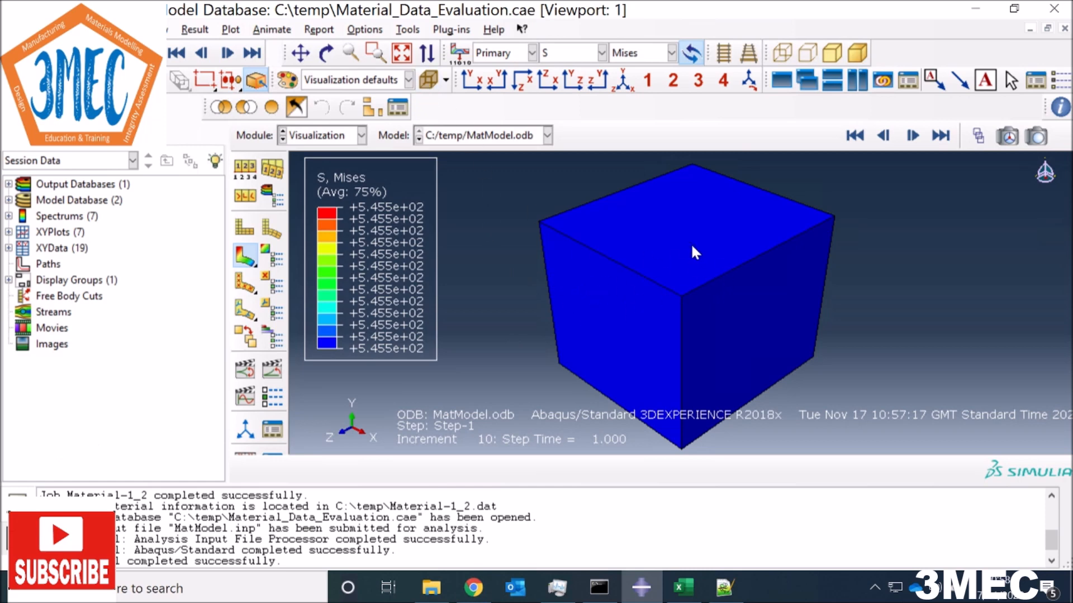
# Step: Redisplay the stress contours and start creating XY data from ODB field output through the XY Data Manager
pyautogui.click(408, 30)
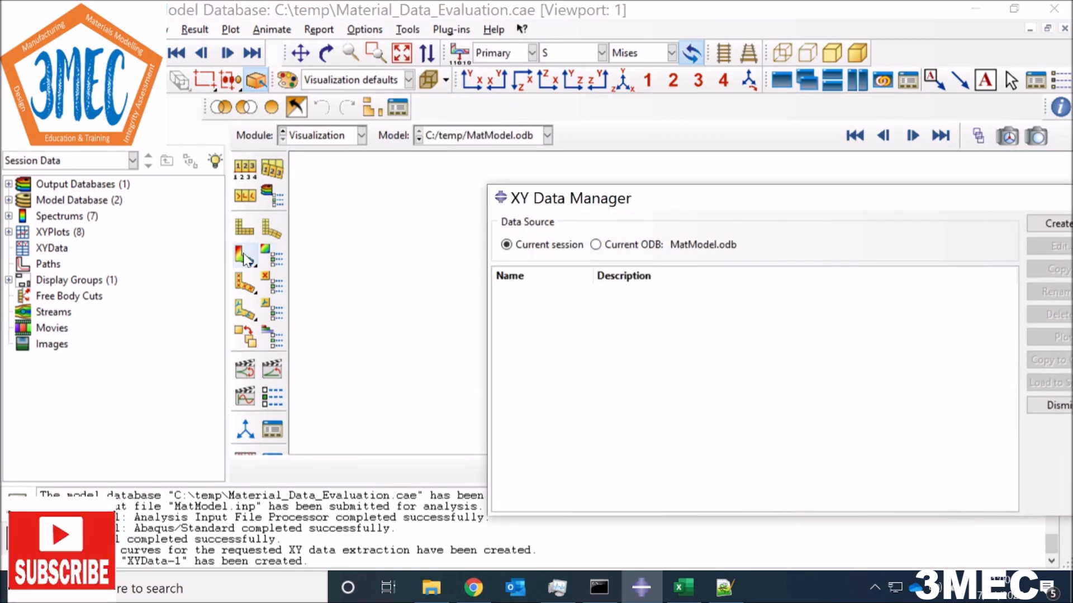
pyautogui.click(245, 257)
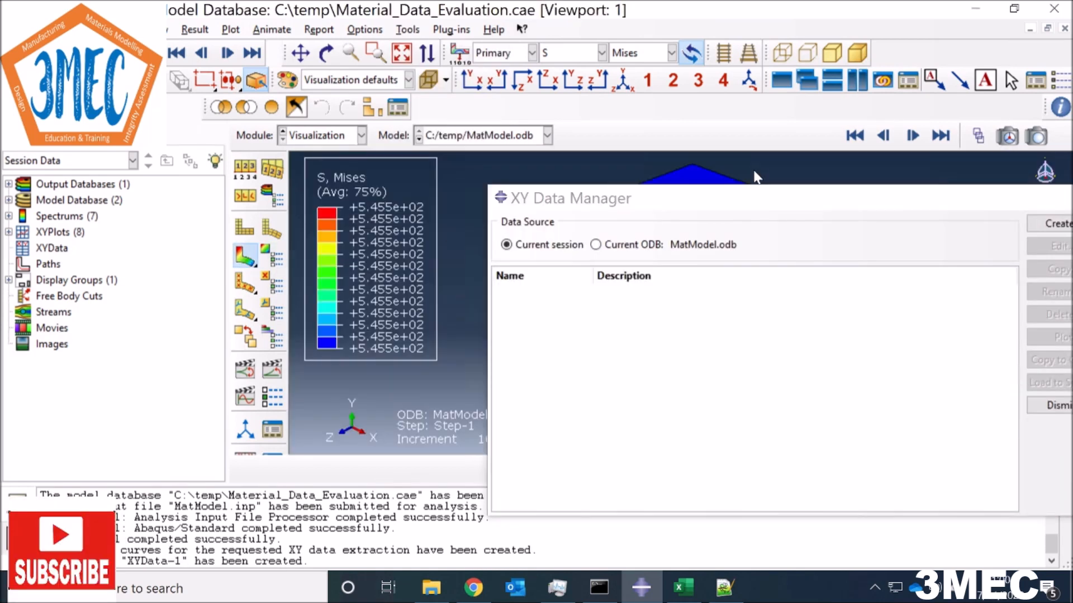
pyautogui.moveTo(749, 205); pyautogui.dragTo(490, 110)
pyautogui.click(677, 84)
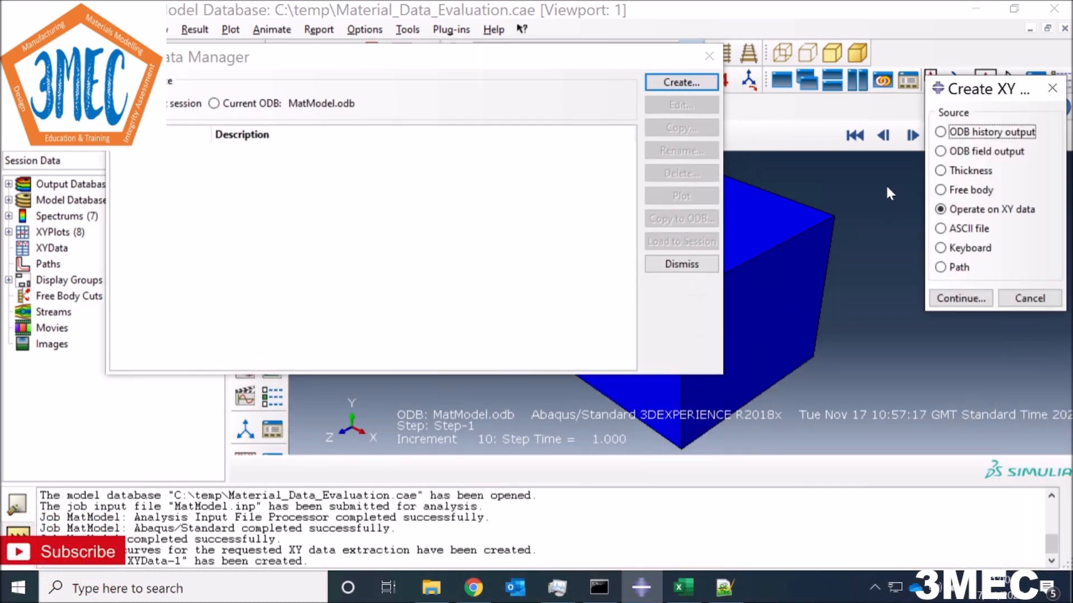
pyautogui.click(940, 152)
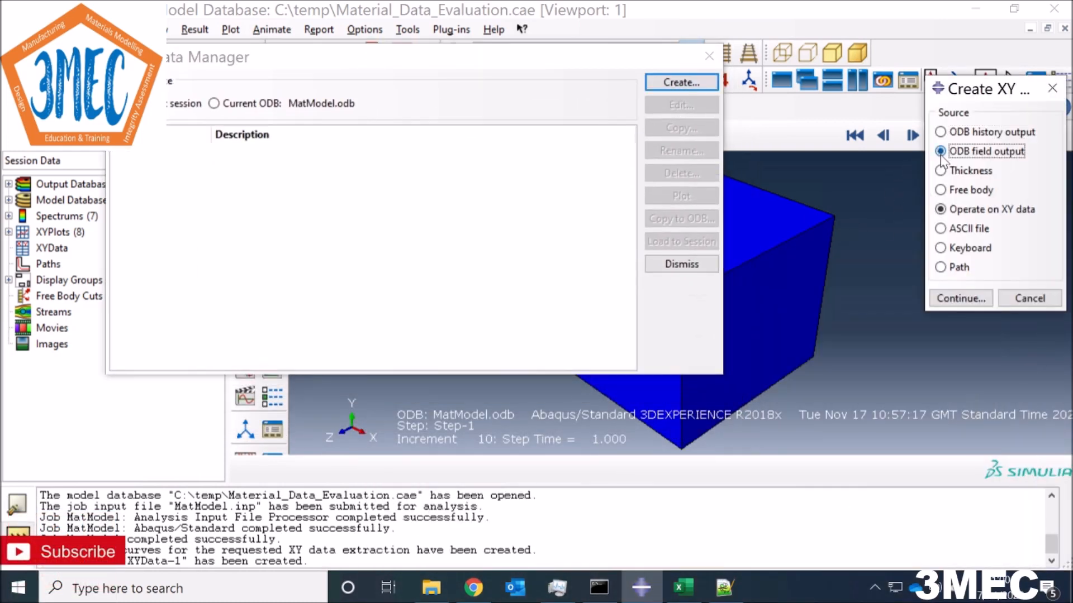
pyautogui.click(961, 298)
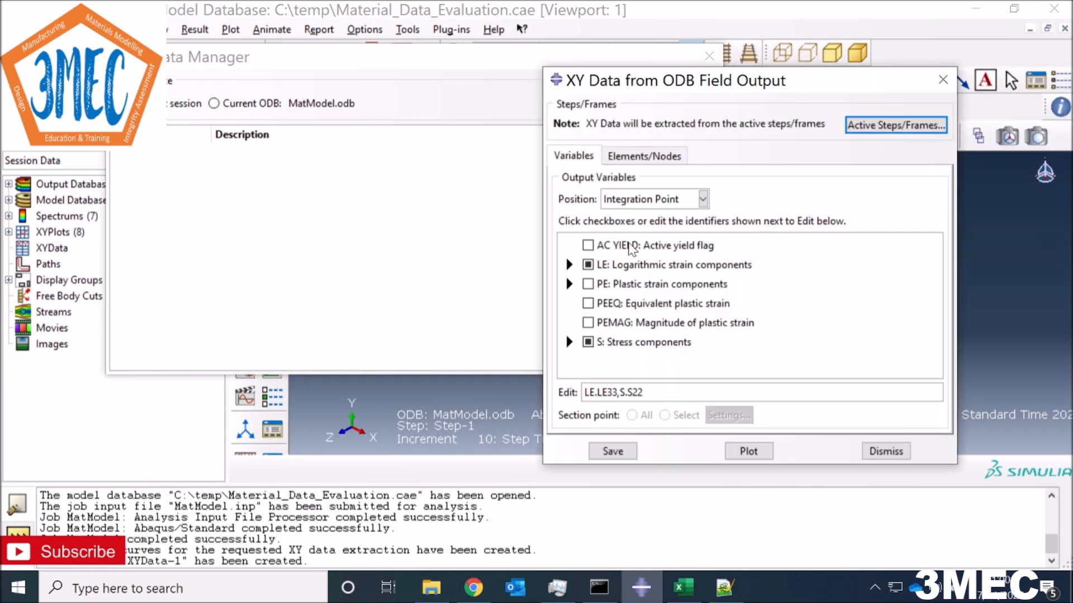
# Step: Choose logarithmic strain LE33 and stress S33 at the integration point as output variables, deselecting S22
pyautogui.click(569, 265)
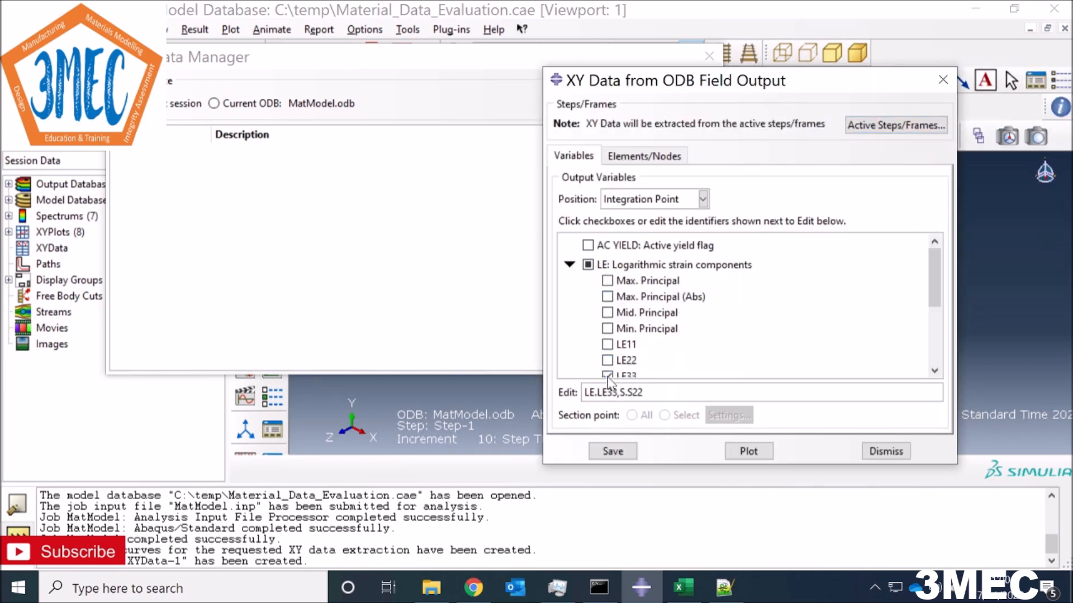
pyautogui.scroll(-2, 628, 359)
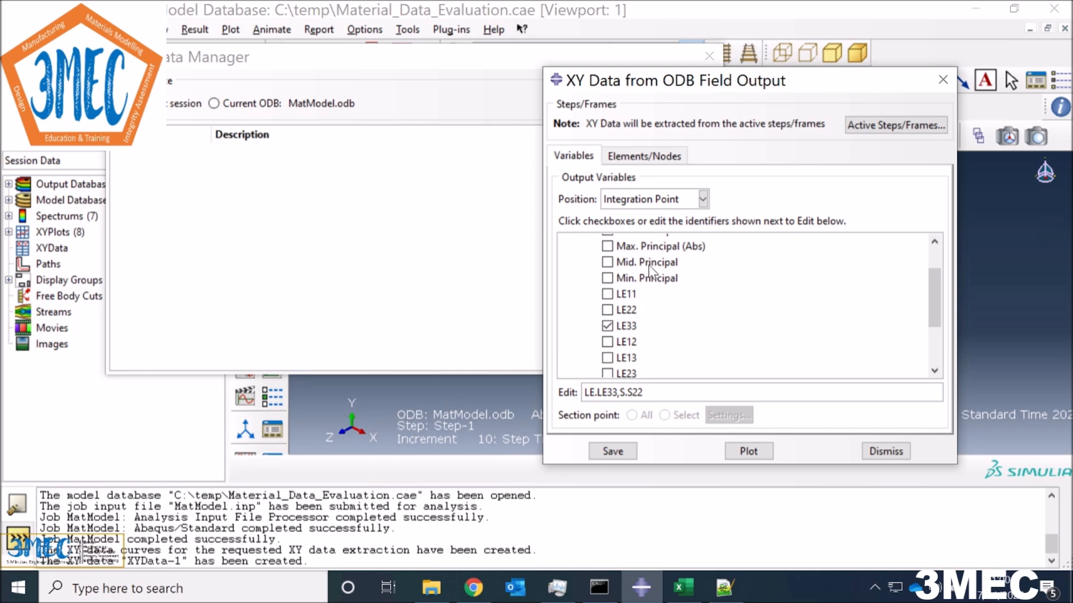
pyautogui.scroll(-2, 647, 272)
pyautogui.click(569, 367)
pyautogui.scroll(-5, 643, 347)
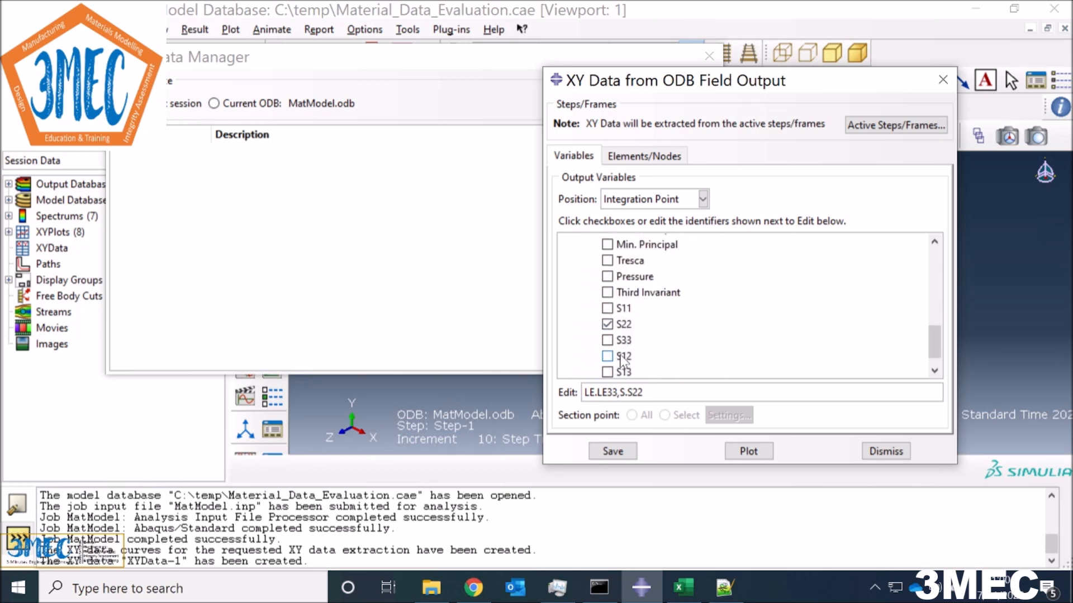
pyautogui.click(608, 324)
pyautogui.click(607, 340)
# Step: Try to save the LE33 and S33 curves as XY data without an element selection
pyautogui.click(627, 455)
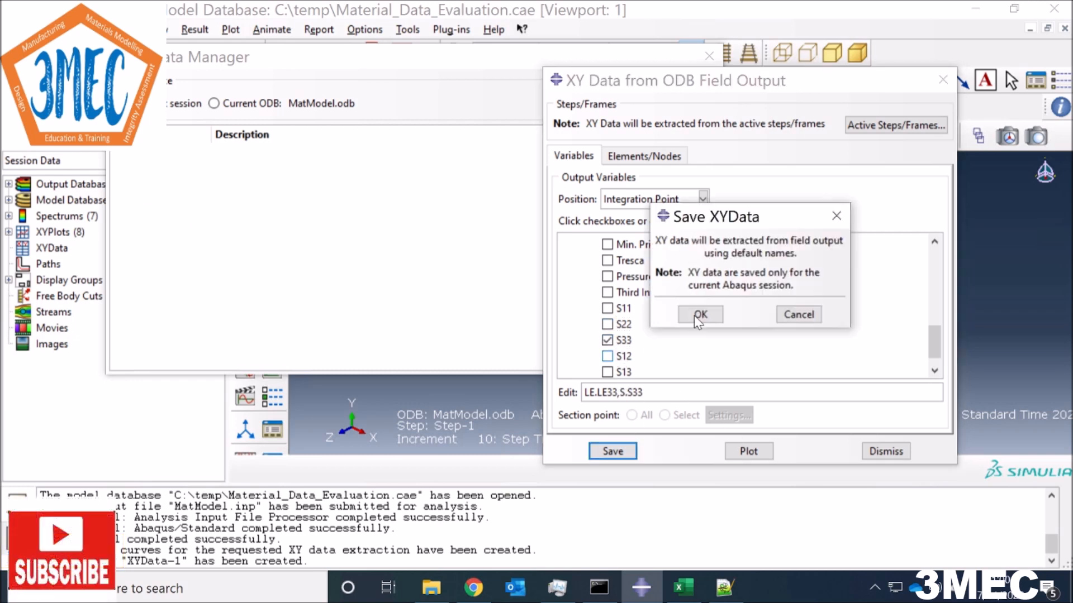
pyautogui.click(698, 316)
pyautogui.click(748, 296)
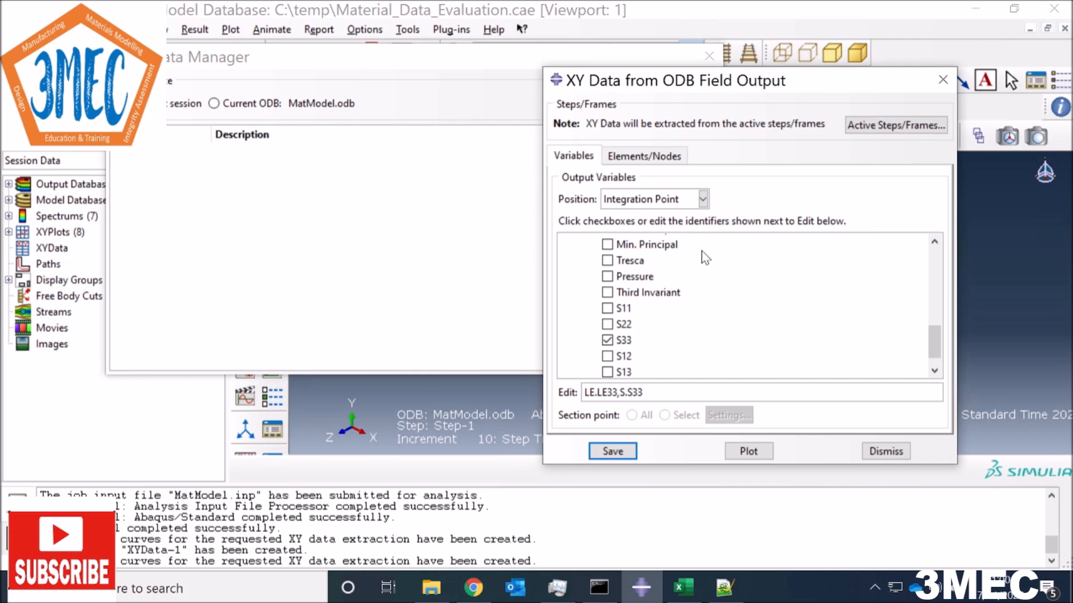
# Step: Select element label 1 of PART-1-1, save its LE33 and S33 curves as XY data, and close the extraction dialog
pyautogui.click(654, 158)
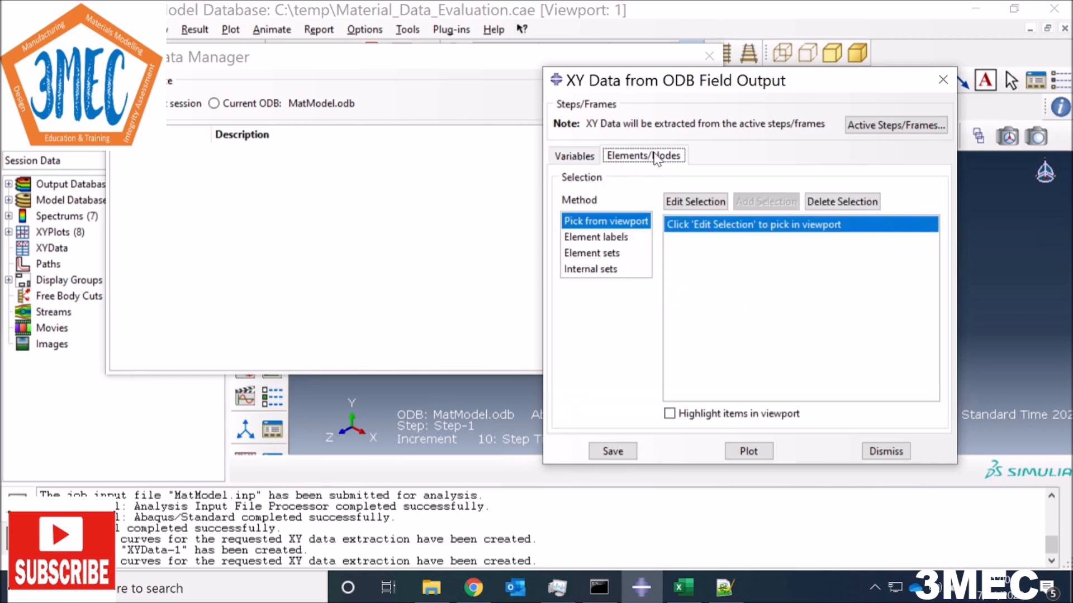
pyautogui.click(596, 237)
pyautogui.click(751, 241)
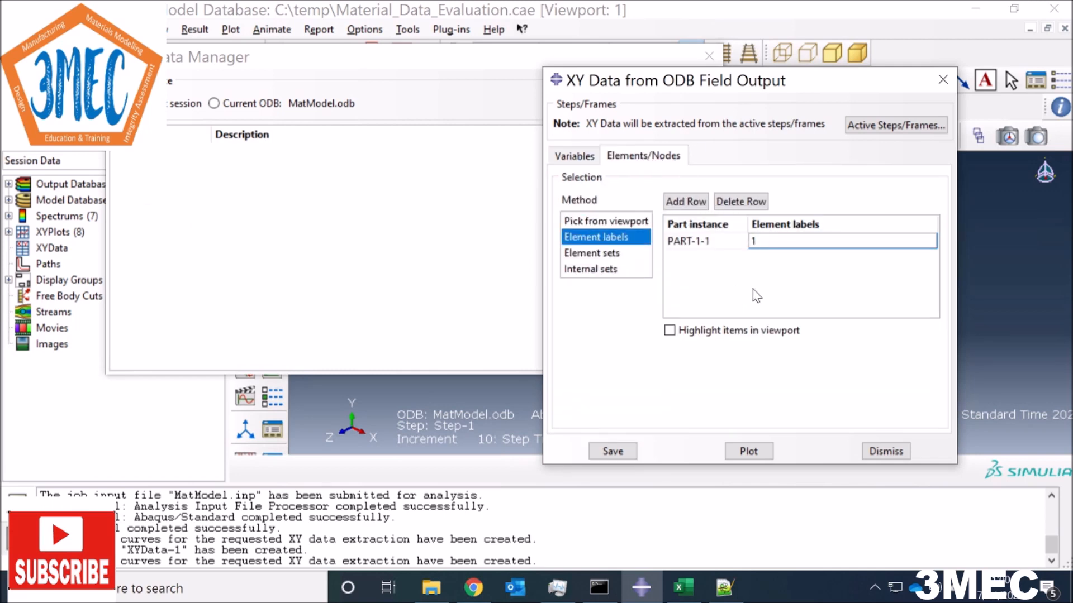
pyautogui.write('1')
pyautogui.click(613, 447)
pyautogui.click(698, 314)
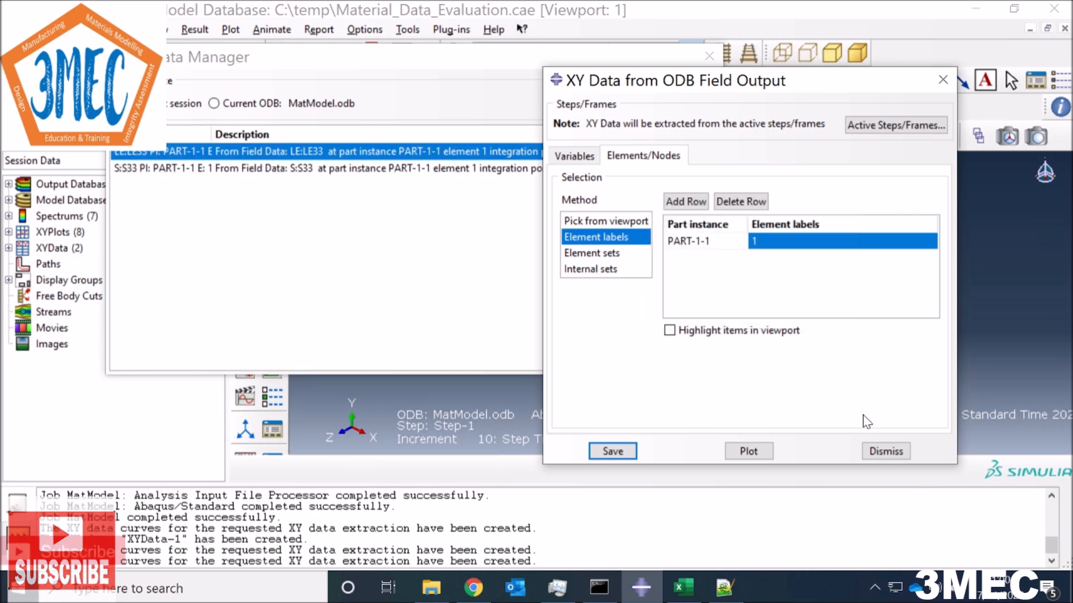
pyautogui.click(885, 451)
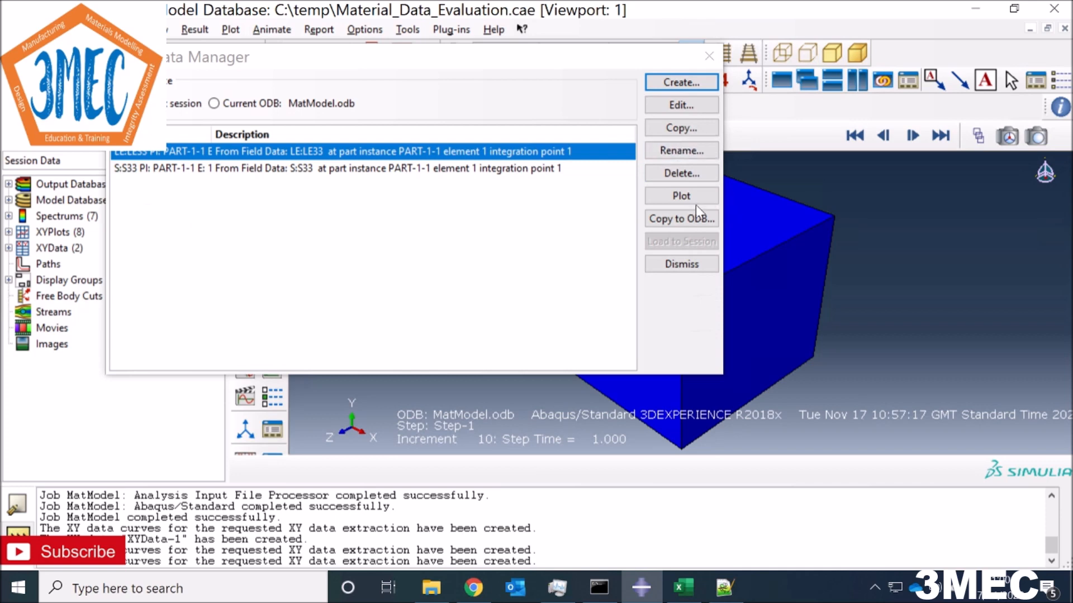
# Step: Start creating another XY data object with Operate on XY data as the source
pyautogui.click(671, 82)
pyautogui.click(962, 210)
pyautogui.click(960, 298)
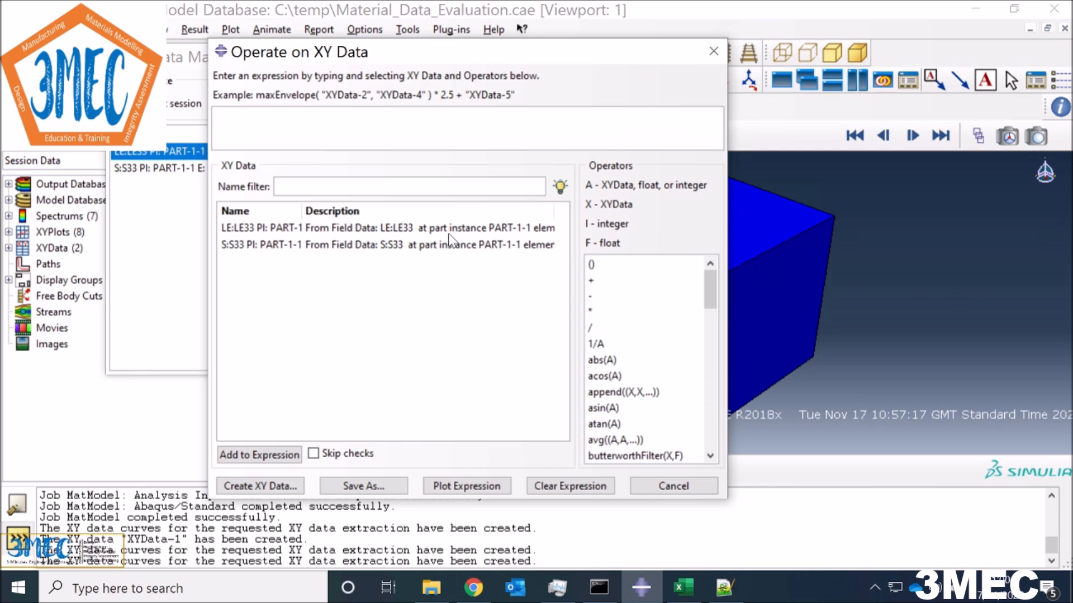
pyautogui.scroll(-2, 613, 430)
pyautogui.click(610, 408)
pyautogui.click(242, 227)
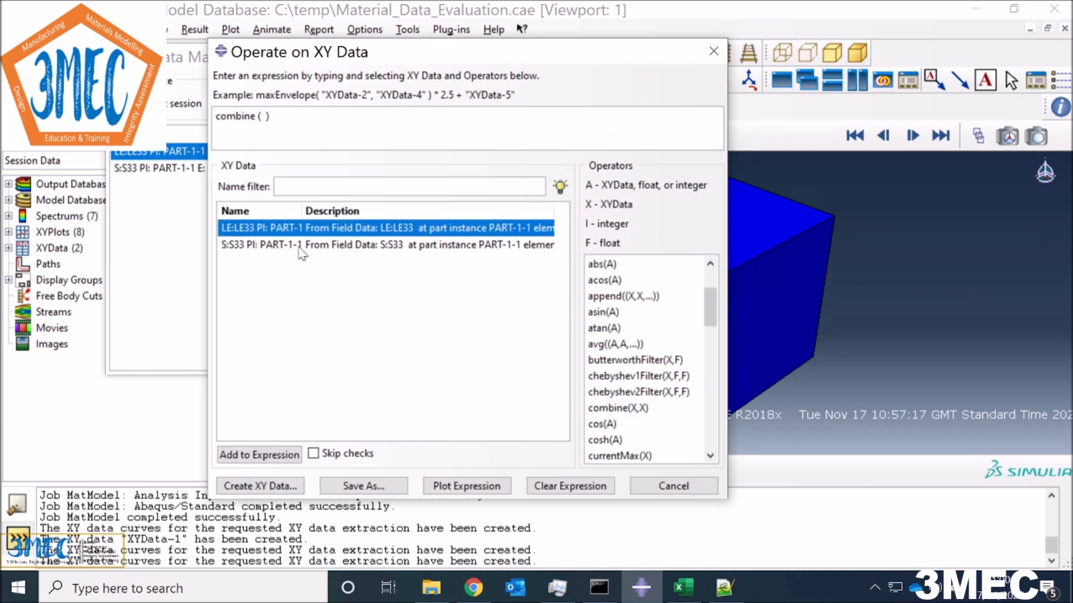
pyautogui.click(600, 264)
pyautogui.click(599, 265)
pyautogui.click(558, 486)
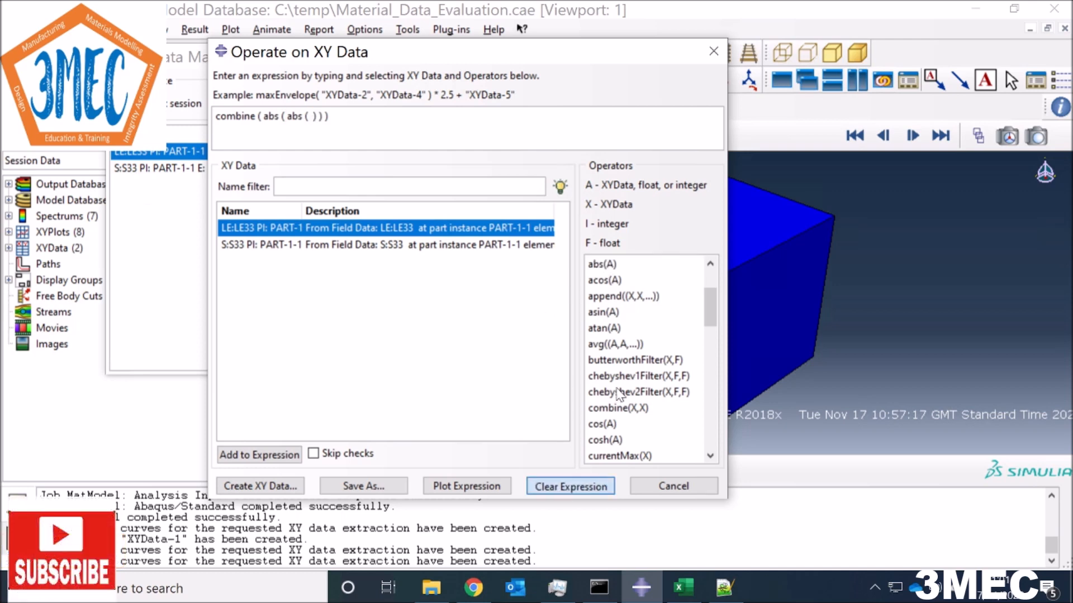
# Step: Combine the absolute values of the LE33 and S33 curves into one stress-strain curve, save it as XYData-1, and close the expression dialog
pyautogui.click(610, 408)
pyautogui.click(597, 264)
pyautogui.doubleClick(249, 229)
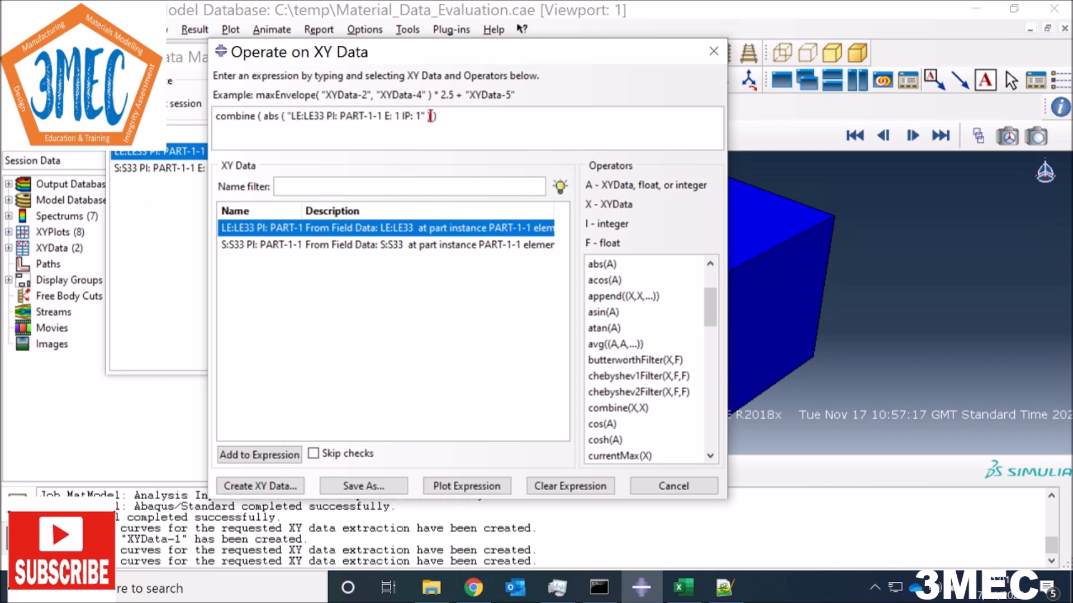
pyautogui.write(',')
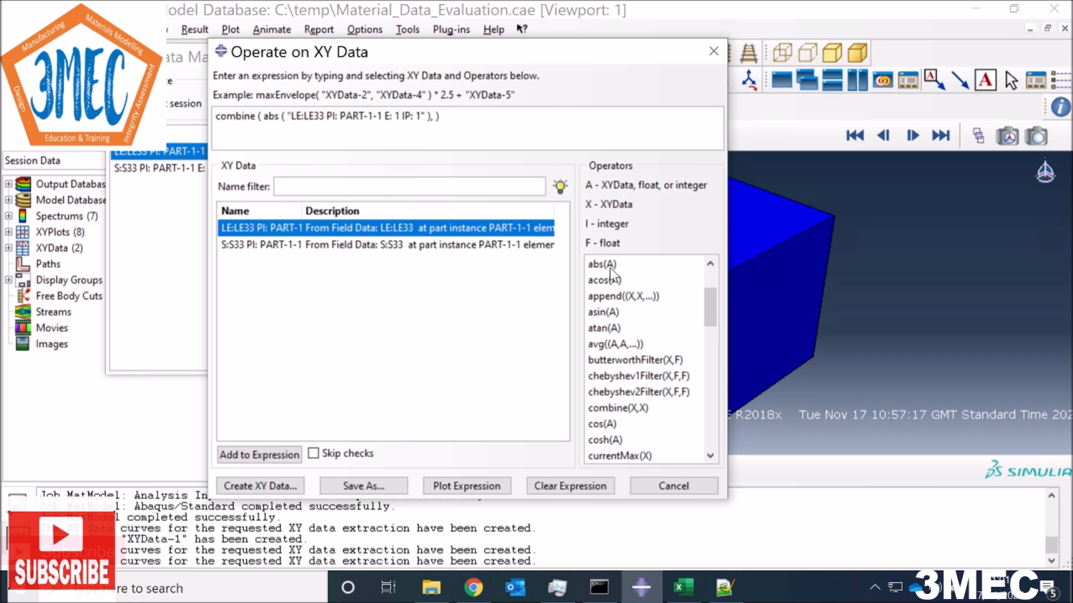
pyautogui.click(601, 263)
pyautogui.doubleClick(373, 246)
pyautogui.click(370, 485)
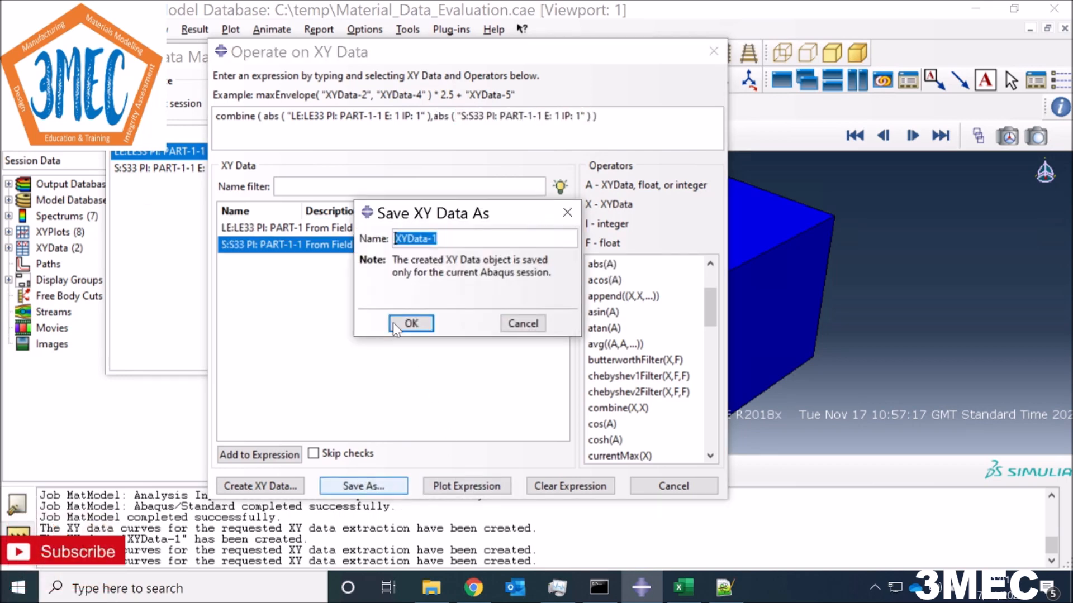
pyautogui.press('Return')
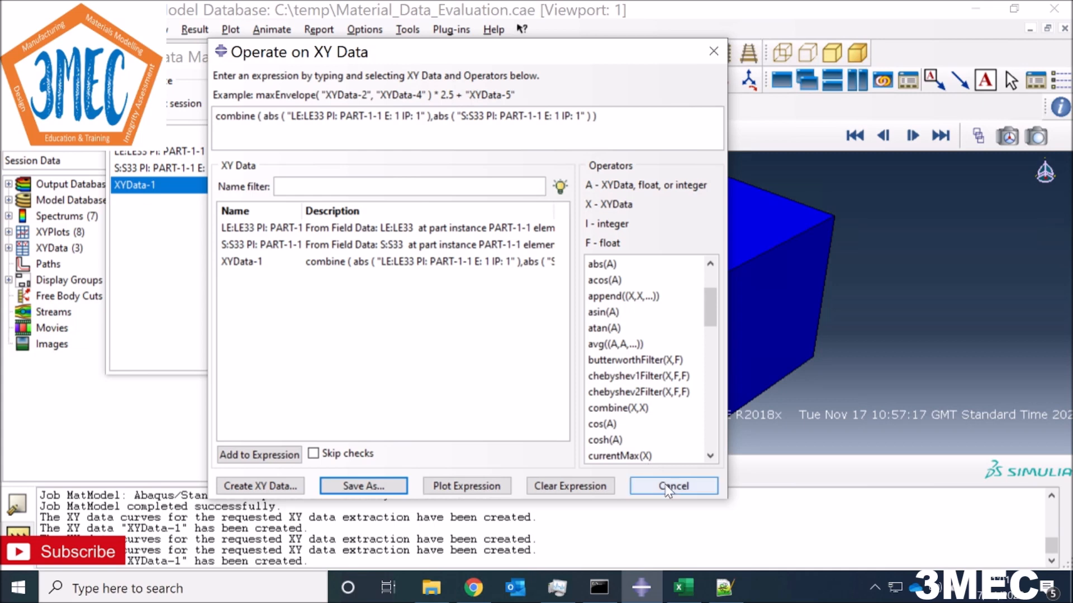
pyautogui.click(664, 485)
# Step: Plot the XYData-1 curve and enlarge the font of the Stress axis title
pyautogui.click(661, 196)
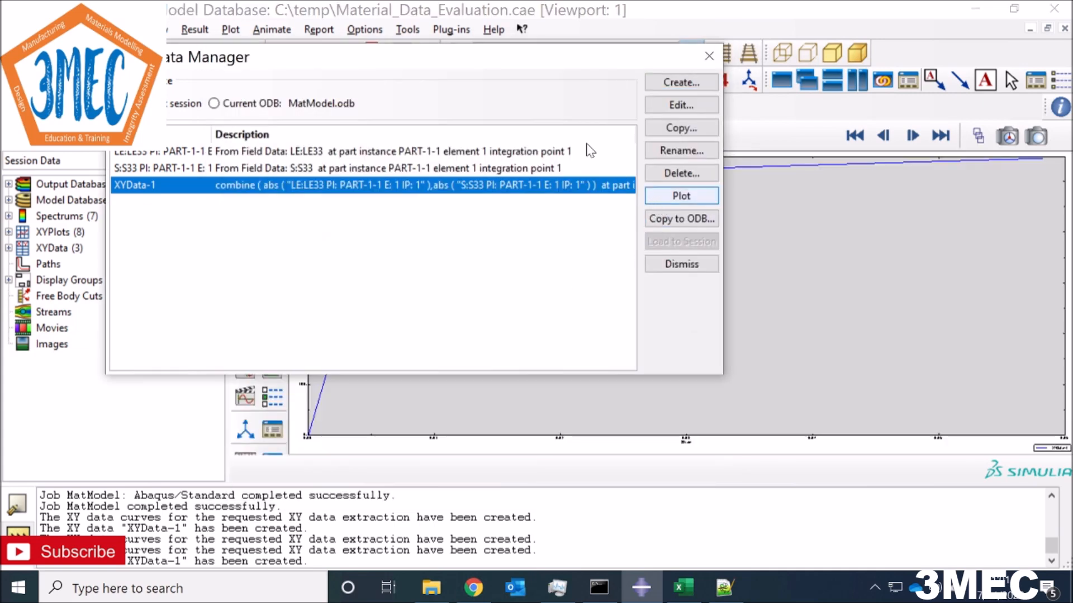
pyautogui.moveTo(540, 56); pyautogui.dragTo(860, 320)
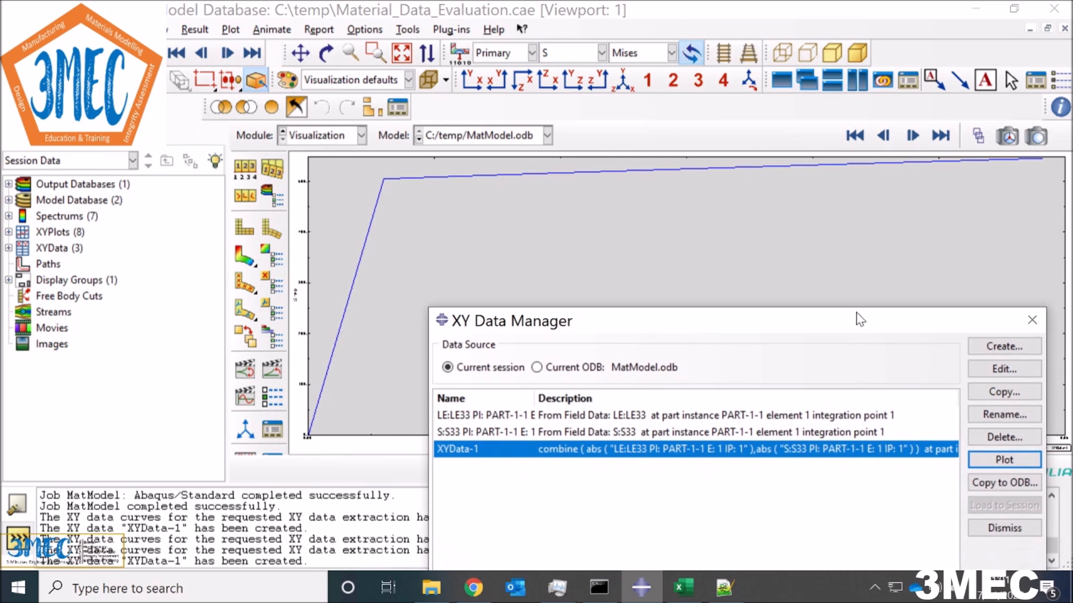
pyautogui.doubleClick(302, 186)
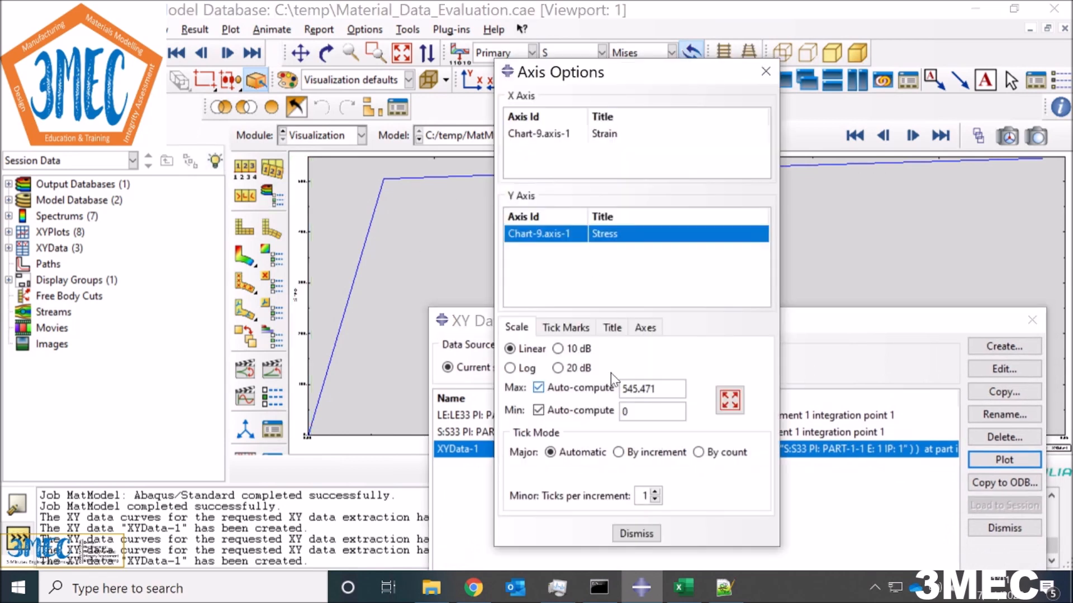
pyautogui.click(612, 328)
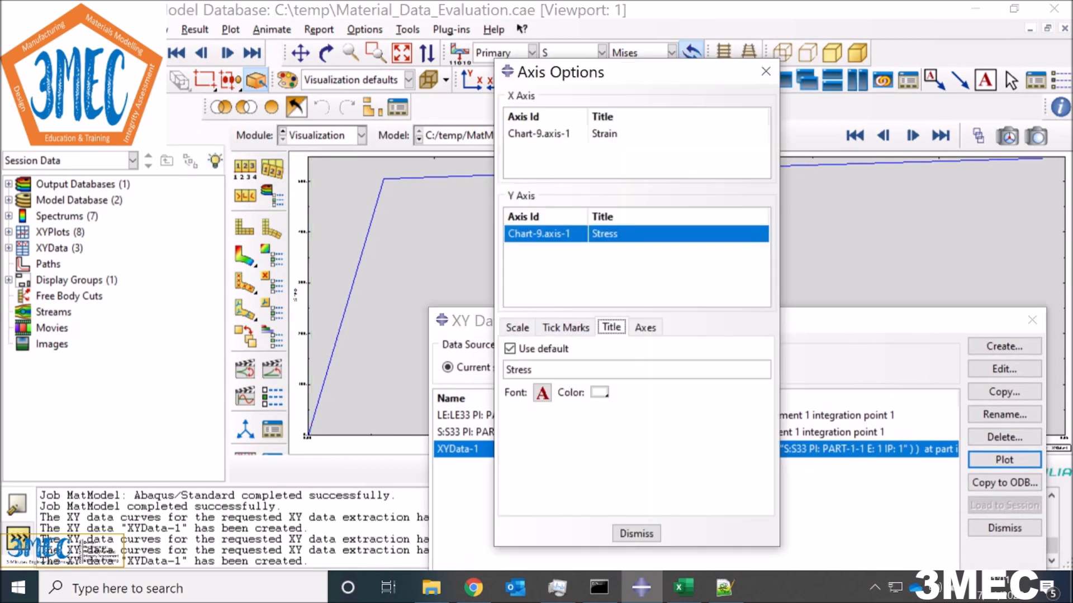
pyautogui.click(541, 394)
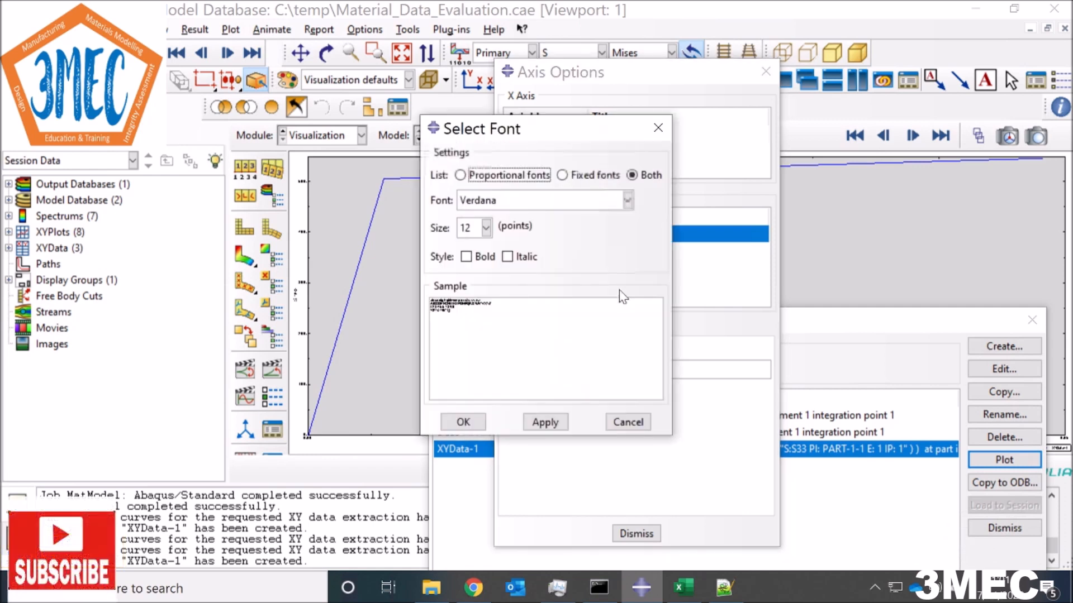
pyautogui.click(485, 227)
pyautogui.click(472, 335)
pyautogui.click(463, 423)
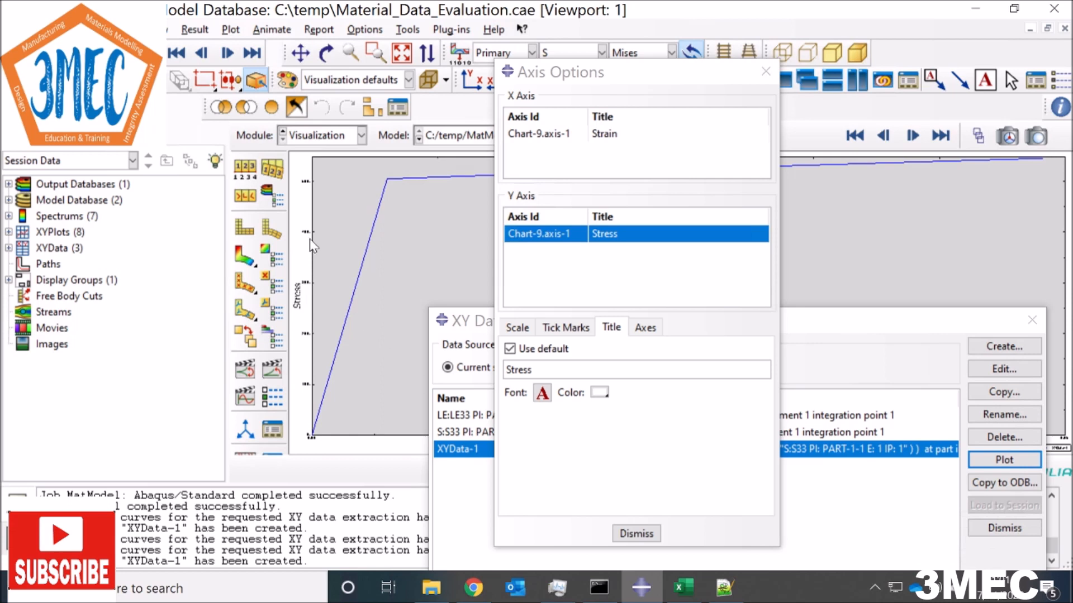
# Step: Set the font size of the Stress axis number labels to 48 points
pyautogui.click(645, 328)
pyautogui.click(544, 446)
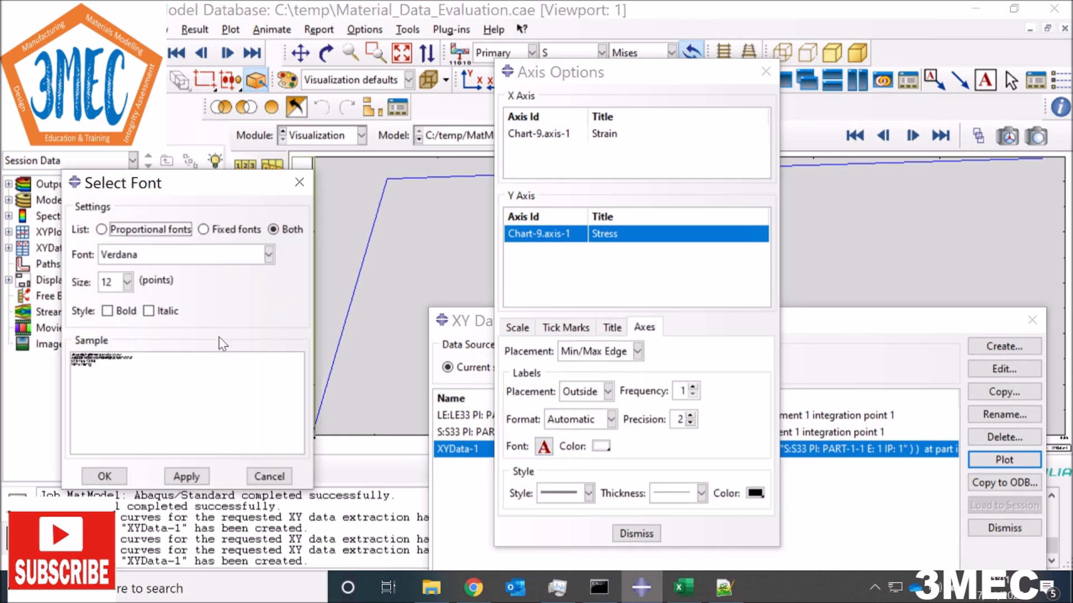
pyautogui.click(127, 282)
pyautogui.click(119, 416)
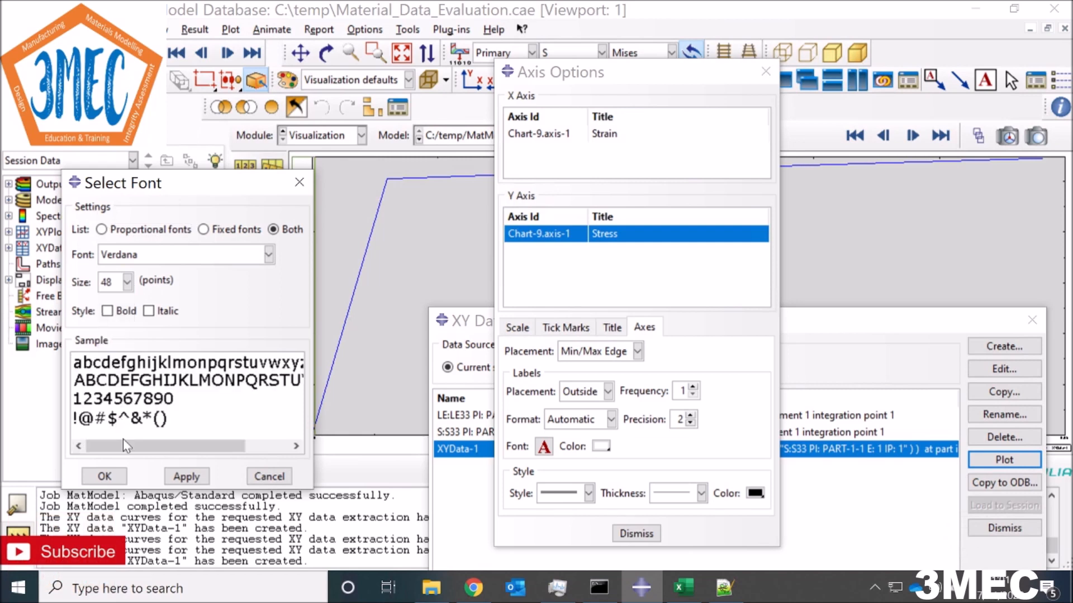
pyautogui.click(105, 477)
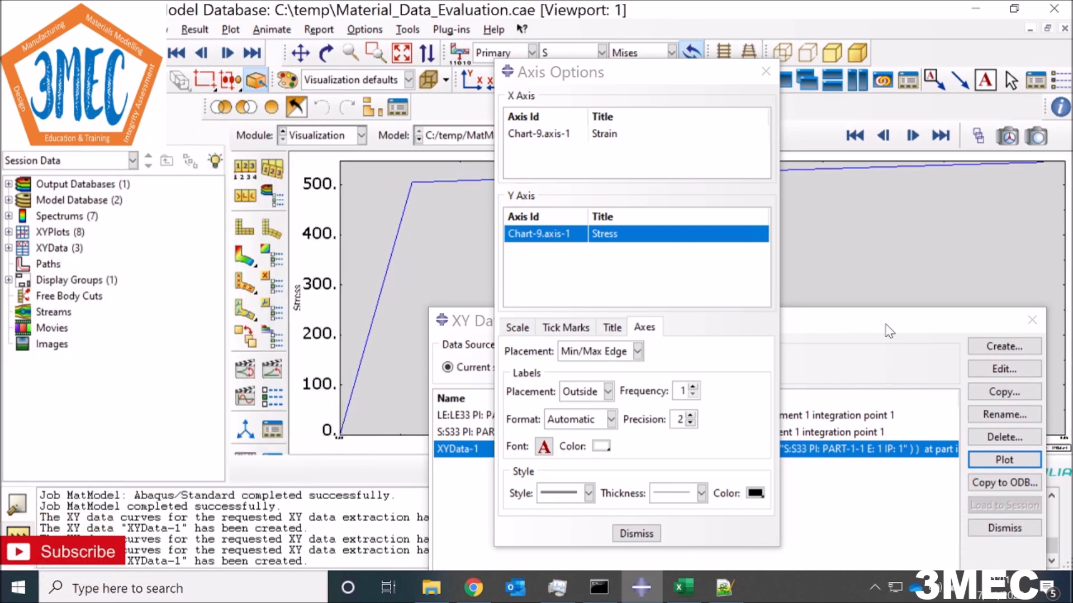
# Step: Set the font size of the Strain axis number labels to 48 points and close the axis options
pyautogui.click(268, 173)
pyautogui.moveTo(698, 311); pyautogui.dragTo(209, 172)
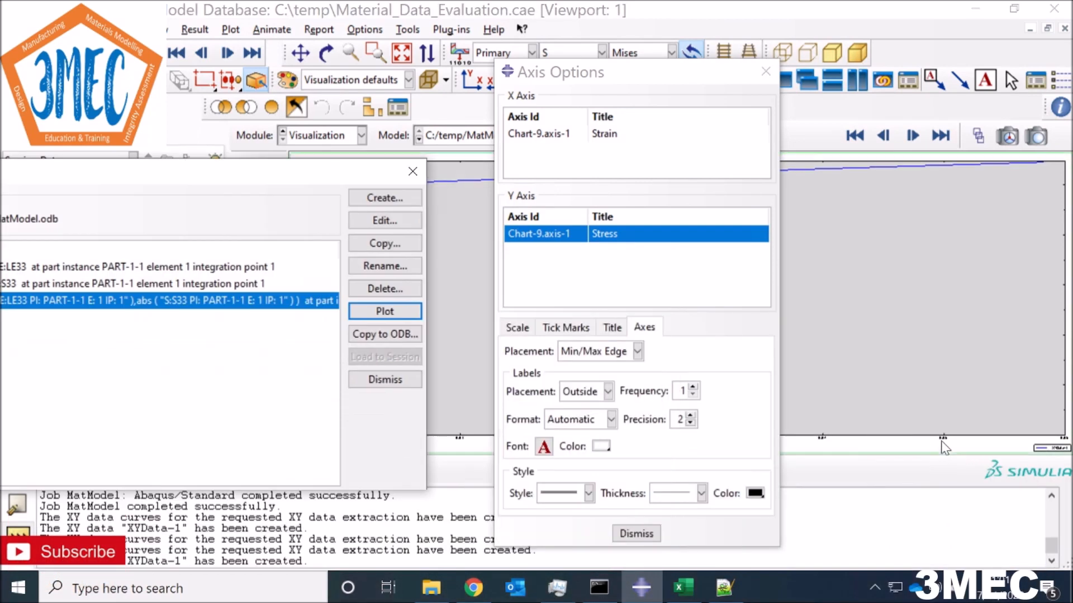
pyautogui.doubleClick(945, 437)
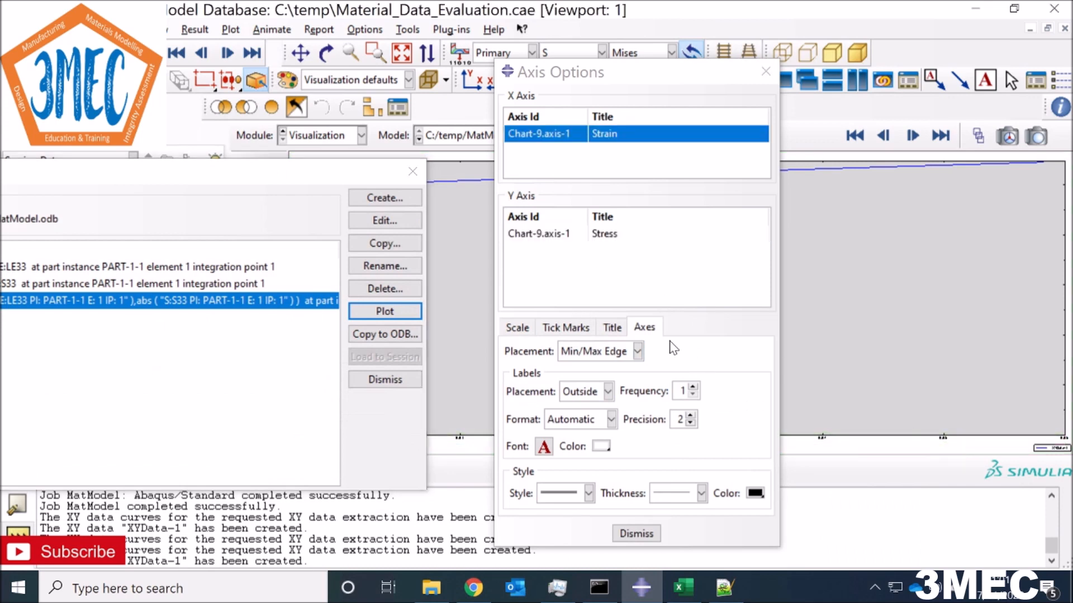
pyautogui.click(649, 327)
pyautogui.click(543, 446)
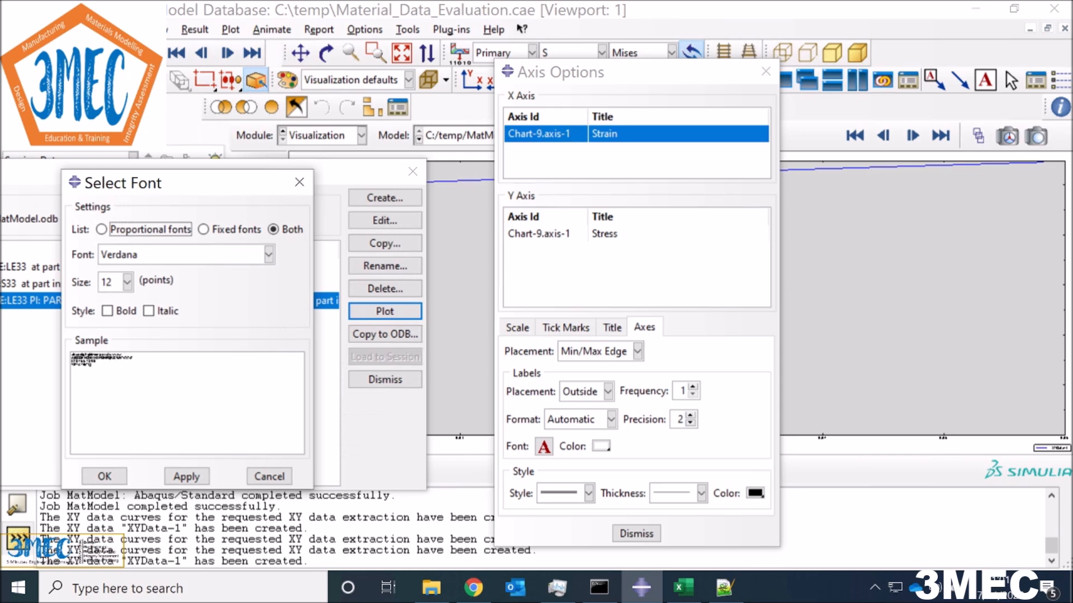
pyautogui.click(128, 282)
pyautogui.click(109, 413)
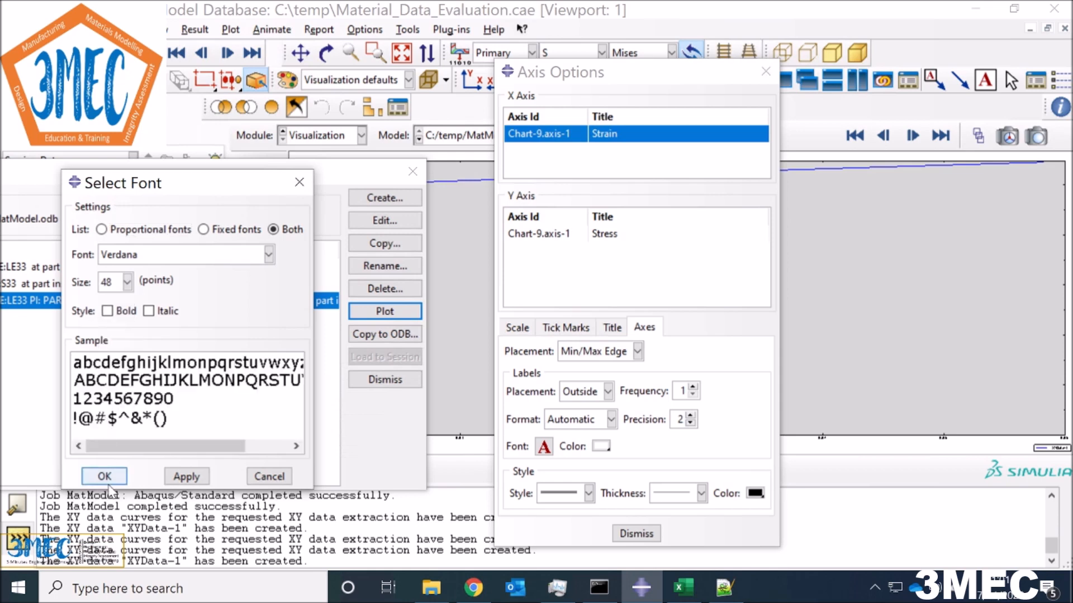
pyautogui.click(105, 477)
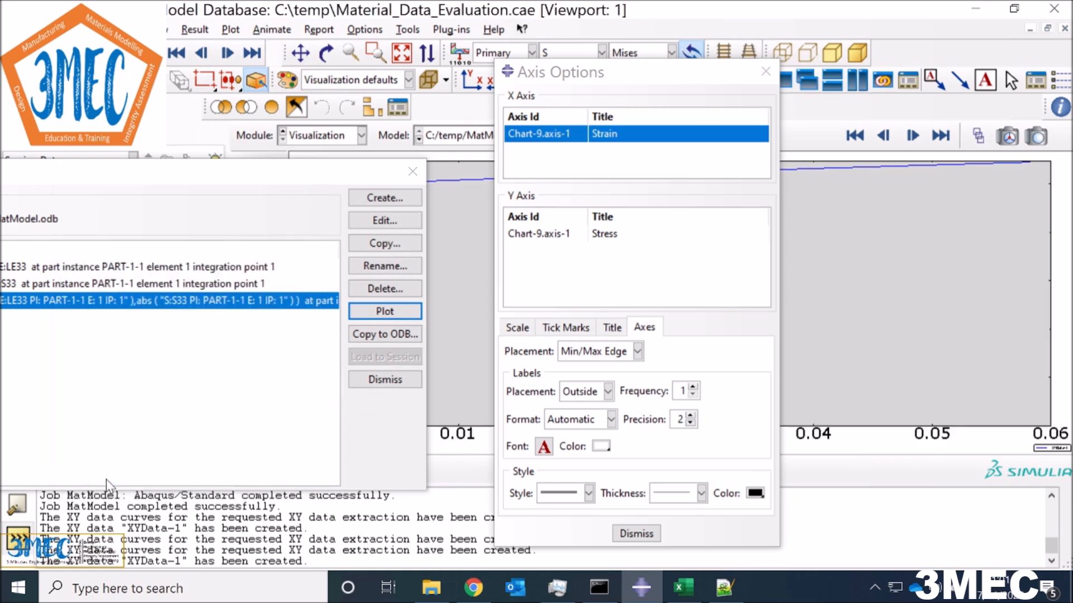
pyautogui.click(637, 533)
# Step: Start creating another XY data object with Keyboard as the source
pyautogui.moveTo(335, 172); pyautogui.dragTo(313, 329)
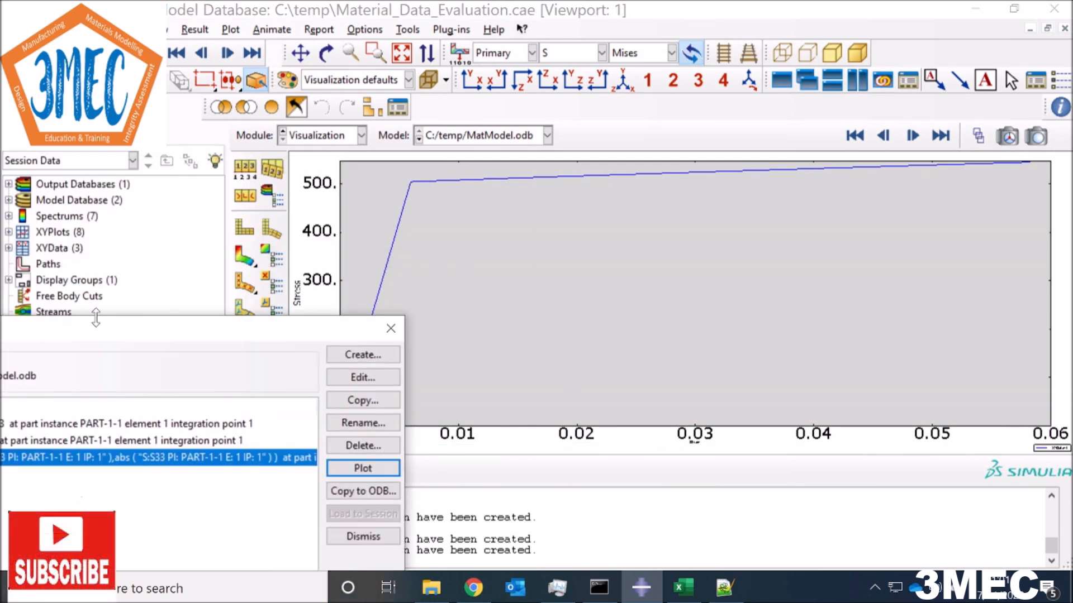
pyautogui.moveTo(102, 336); pyautogui.dragTo(503, 143)
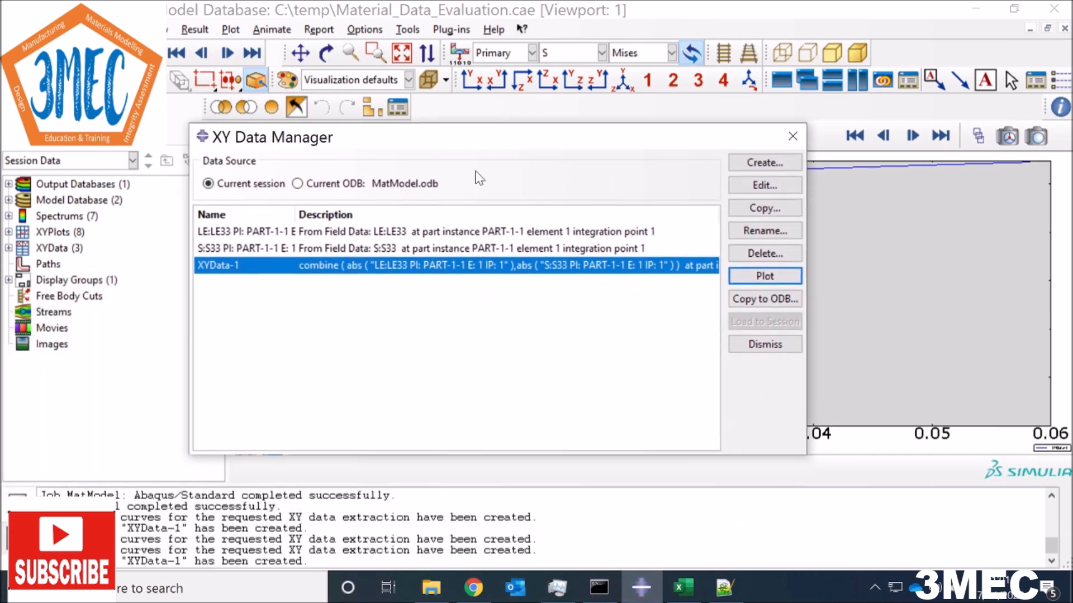
pyautogui.click(754, 165)
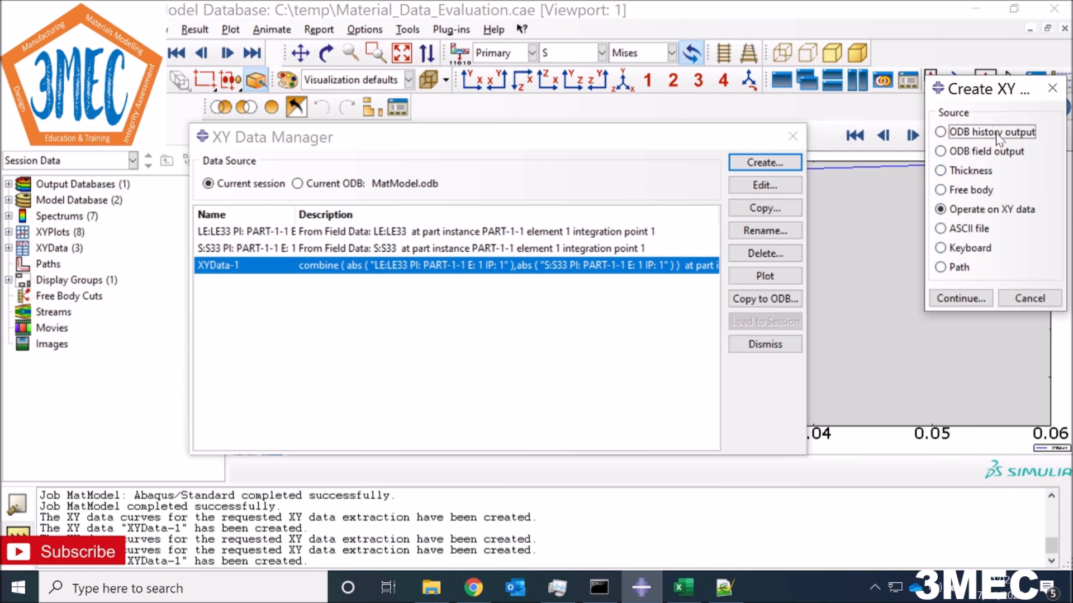
pyautogui.click(960, 248)
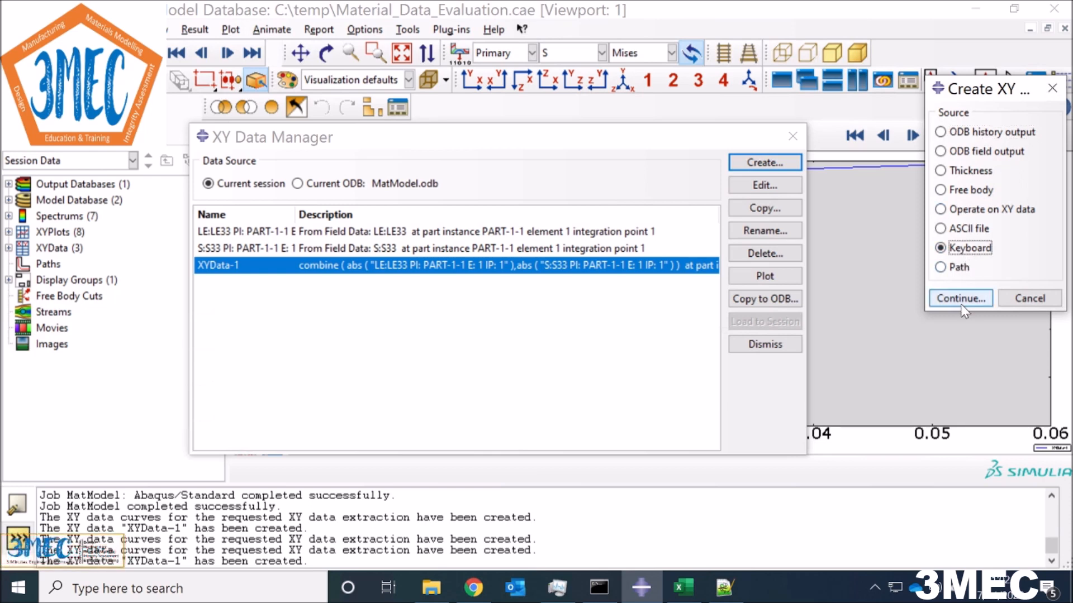
pyautogui.click(961, 301)
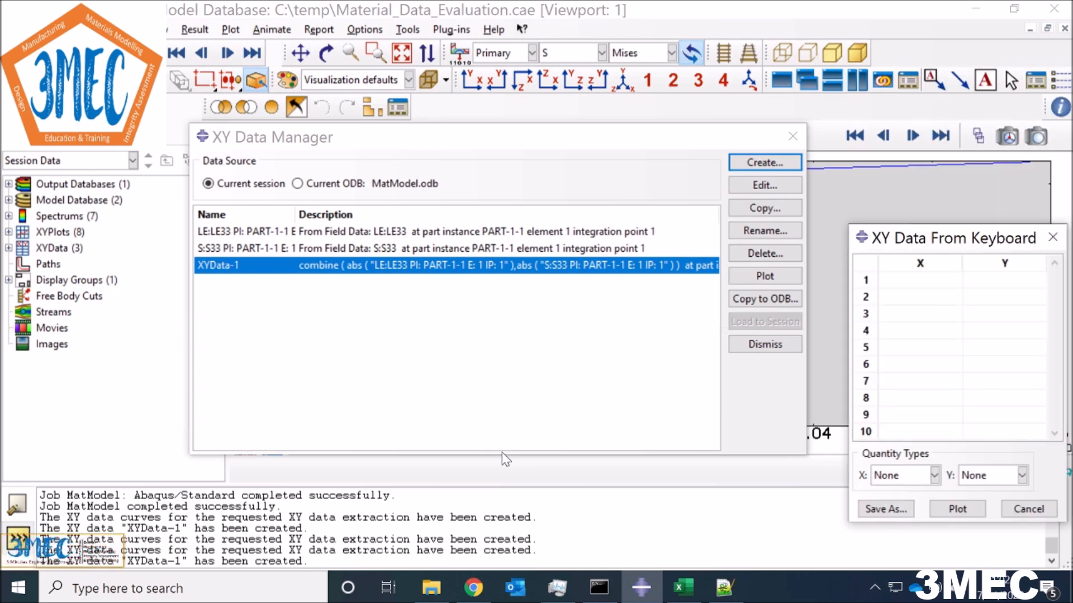
# Step: Copy the experimental data in cells A1:B25 of the Elastic_Plastic sheet in Excel into the X and Y columns of the Abaqus keyboard-data table
pyautogui.click(683, 588)
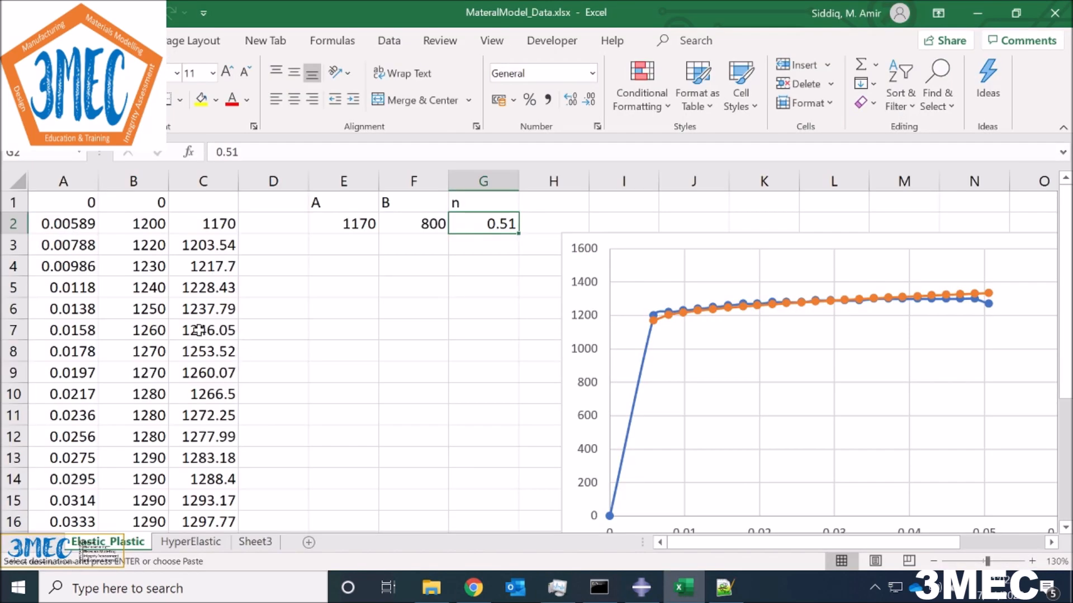
pyautogui.moveTo(89, 202); pyautogui.dragTo(122, 479)
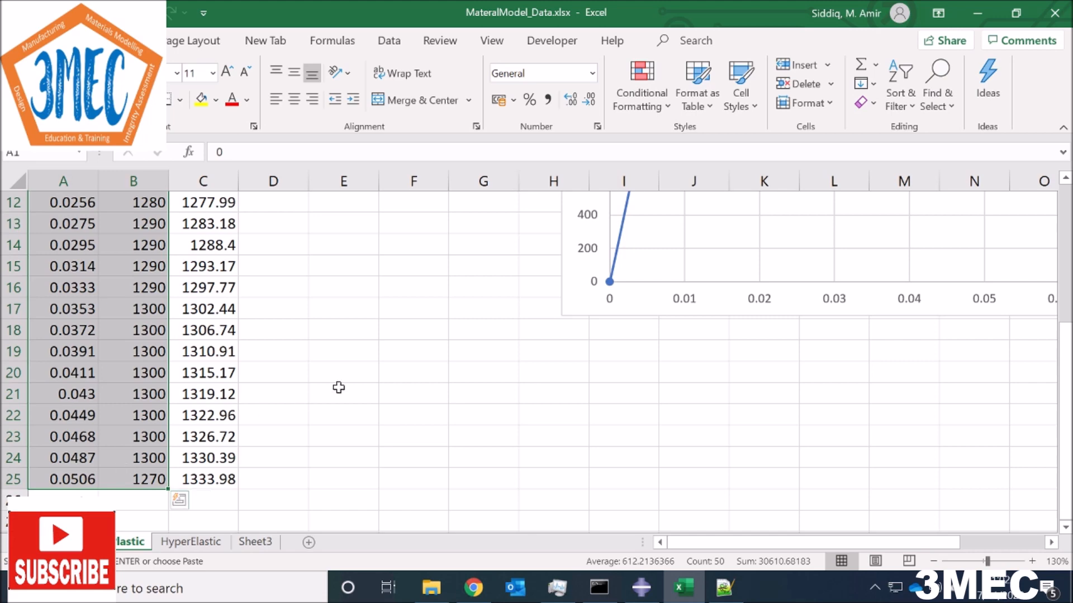
pyautogui.hotkey('ctrl', 'c')
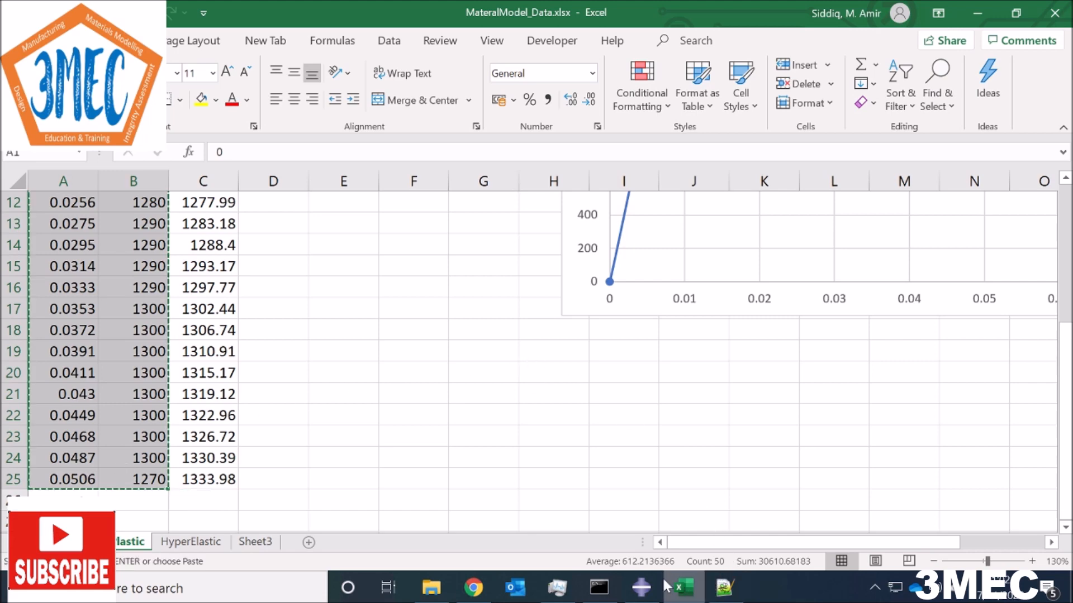
pyautogui.click(642, 588)
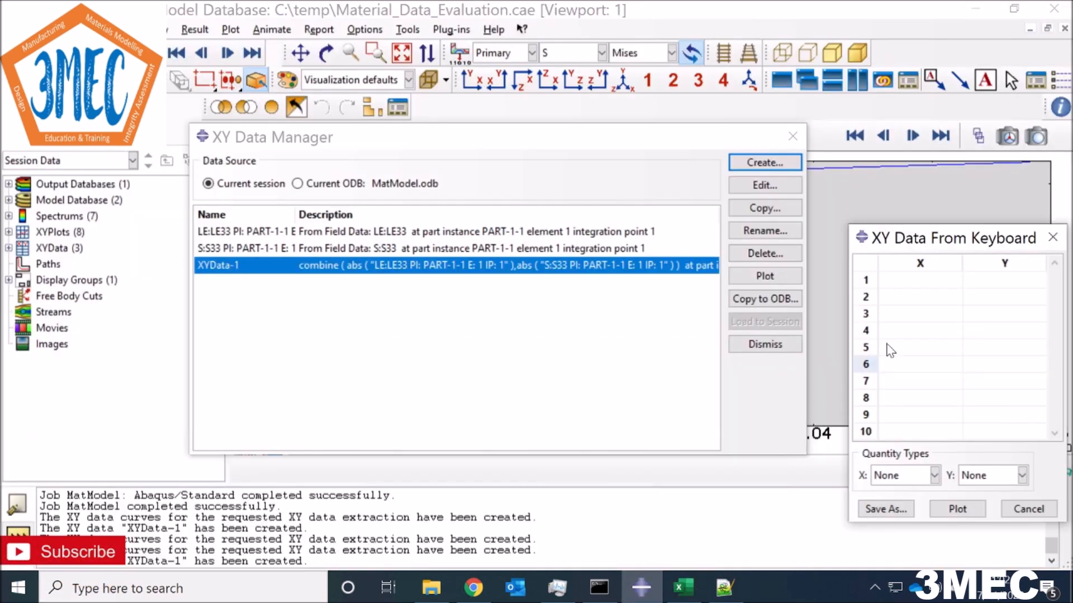
pyautogui.click(881, 279)
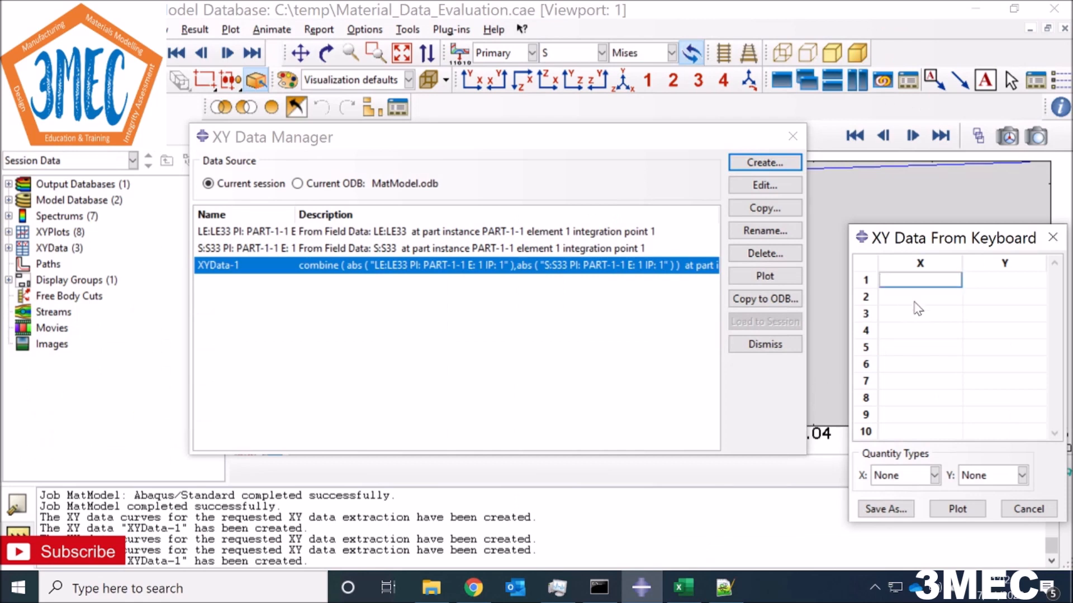
pyautogui.hotkey('ctrl', 'v')
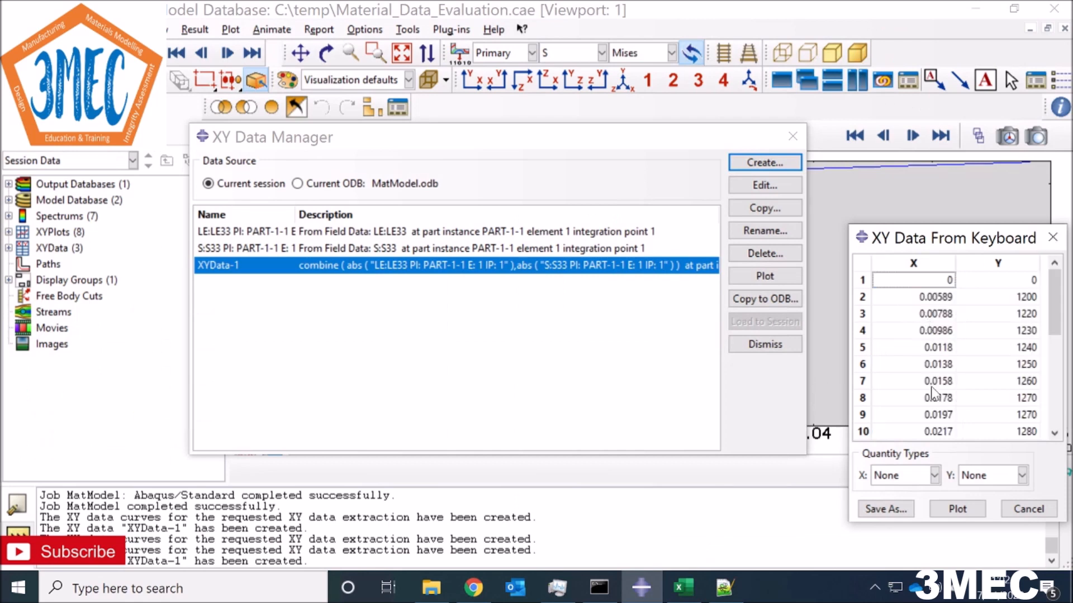
# Step: Set the X quantity type of the keyboard data to Strain
pyautogui.click(934, 475)
pyautogui.scroll(-3, 928, 458)
pyautogui.scroll(-9, 929, 458)
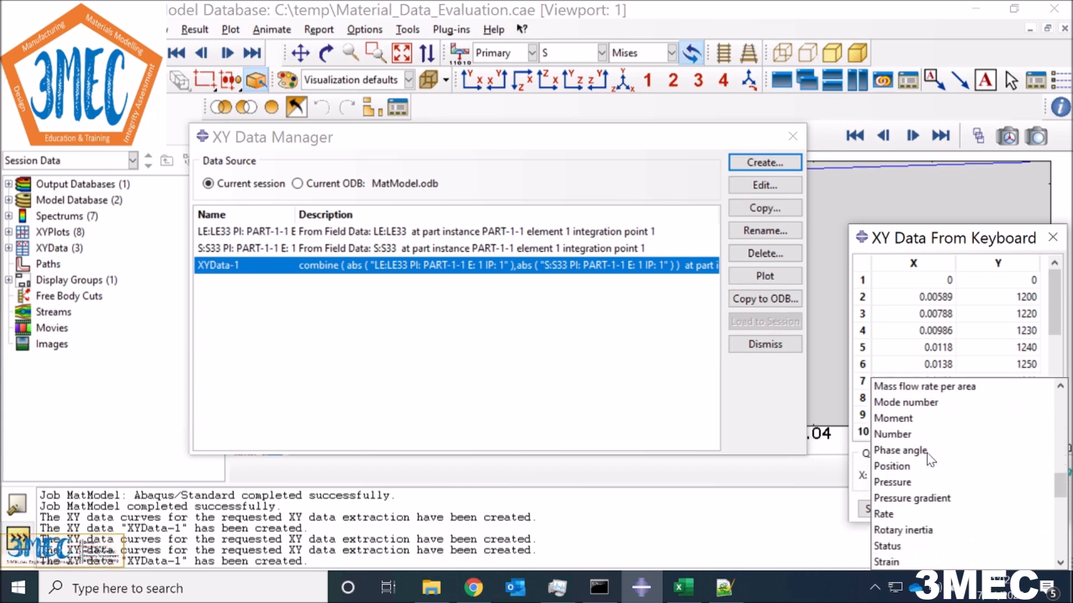
pyautogui.scroll(-3, 929, 458)
pyautogui.click(899, 420)
# Step: Set the Y quantity type of the keyboard data to Stress
pyautogui.scroll(-4, 997, 484)
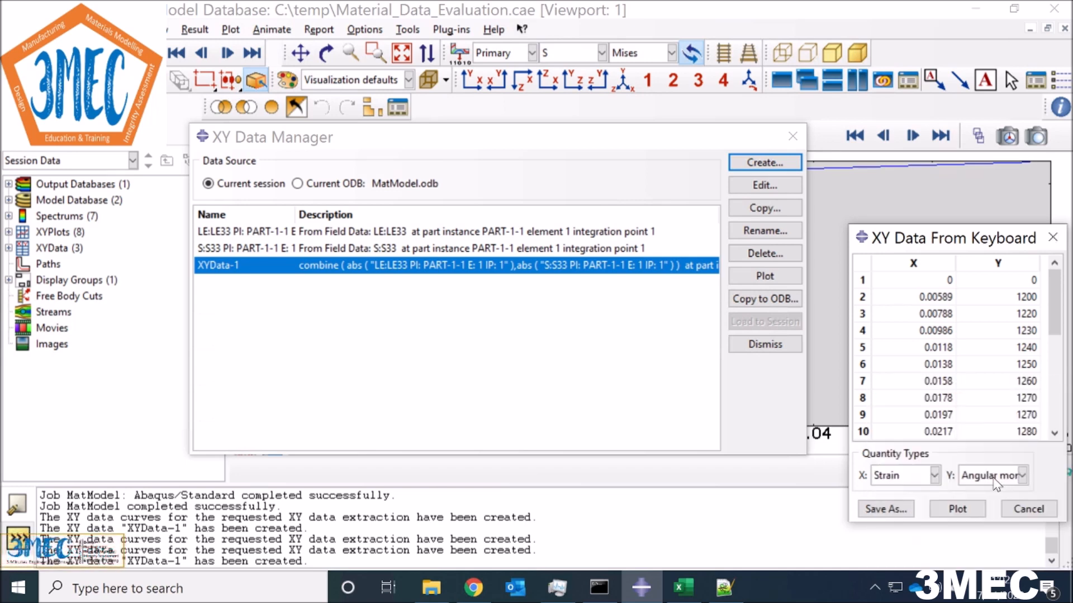
pyautogui.click(1024, 476)
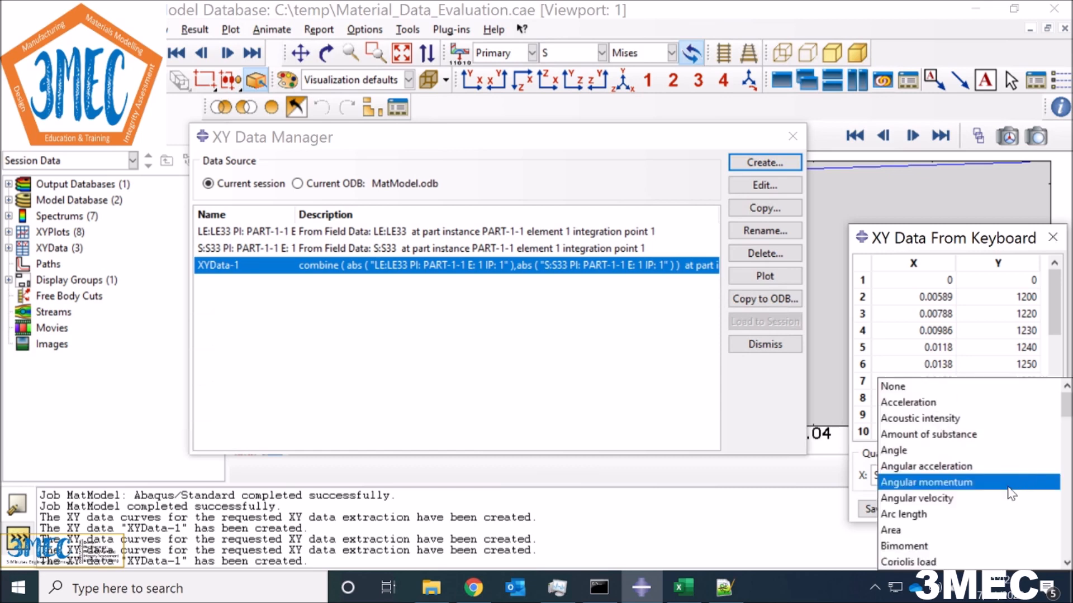
pyautogui.scroll(-5, 1011, 492)
pyautogui.scroll(-5, 1011, 492)
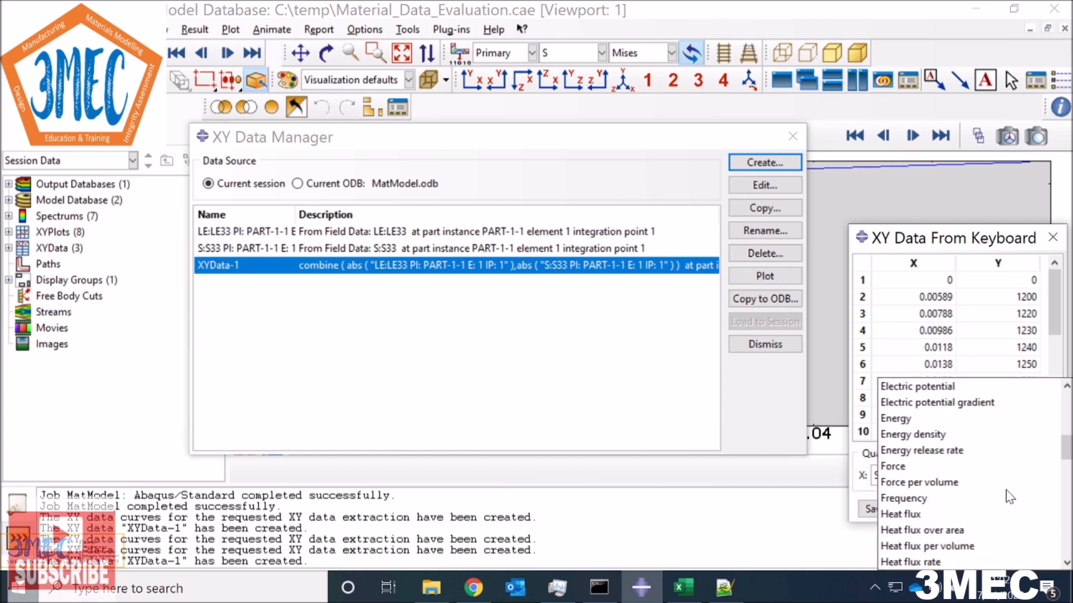
pyautogui.scroll(-10, 1005, 499)
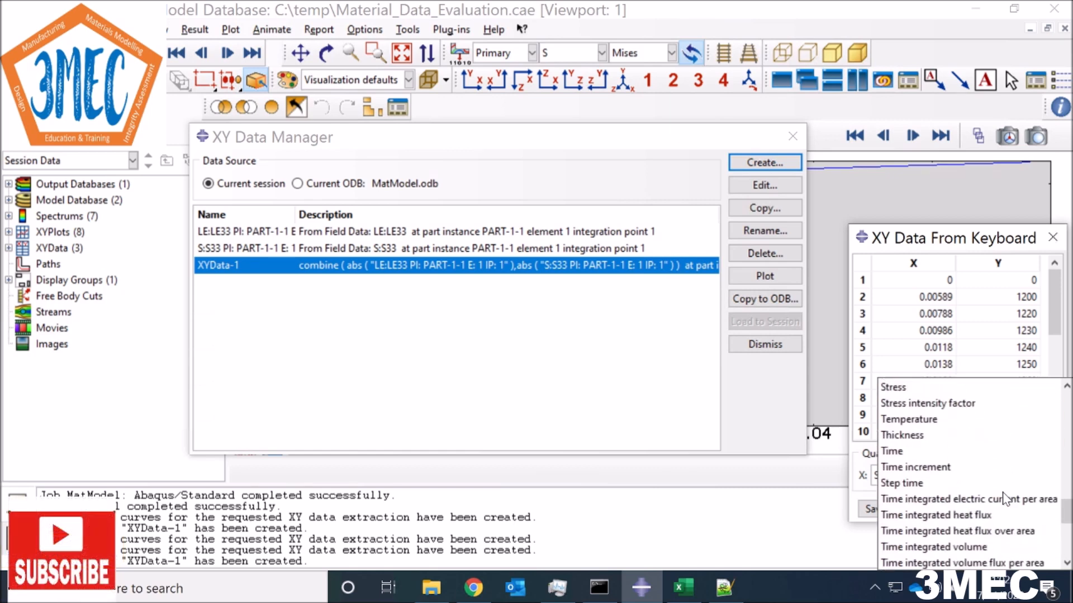
pyautogui.scroll(2, 983, 480)
pyautogui.click(926, 452)
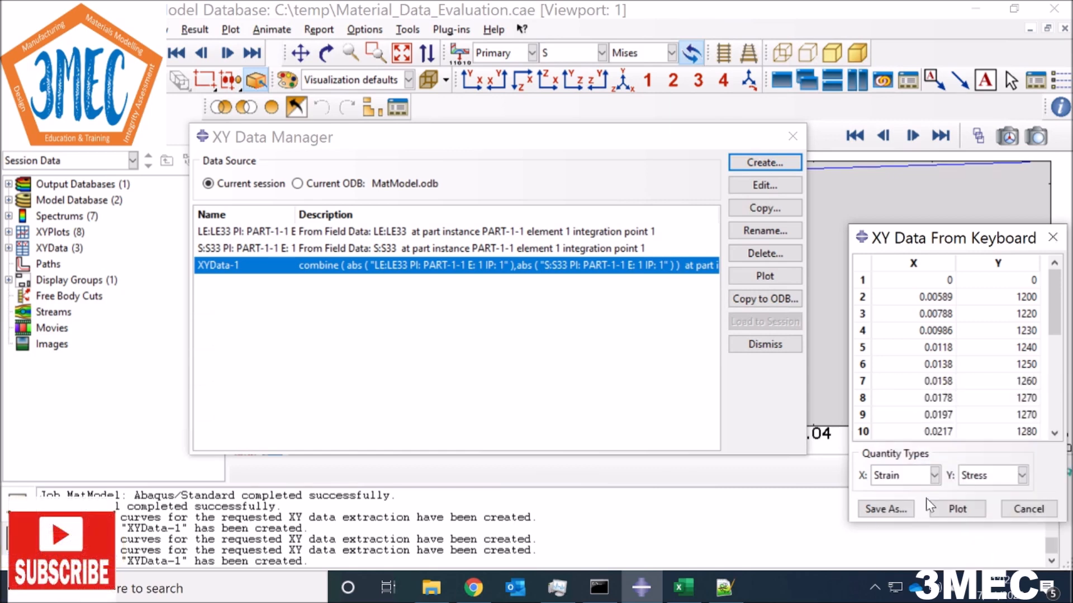
# Step: Plot the keyboard-entered stress-strain data and save it as an XY data object named Experimental
pyautogui.click(948, 509)
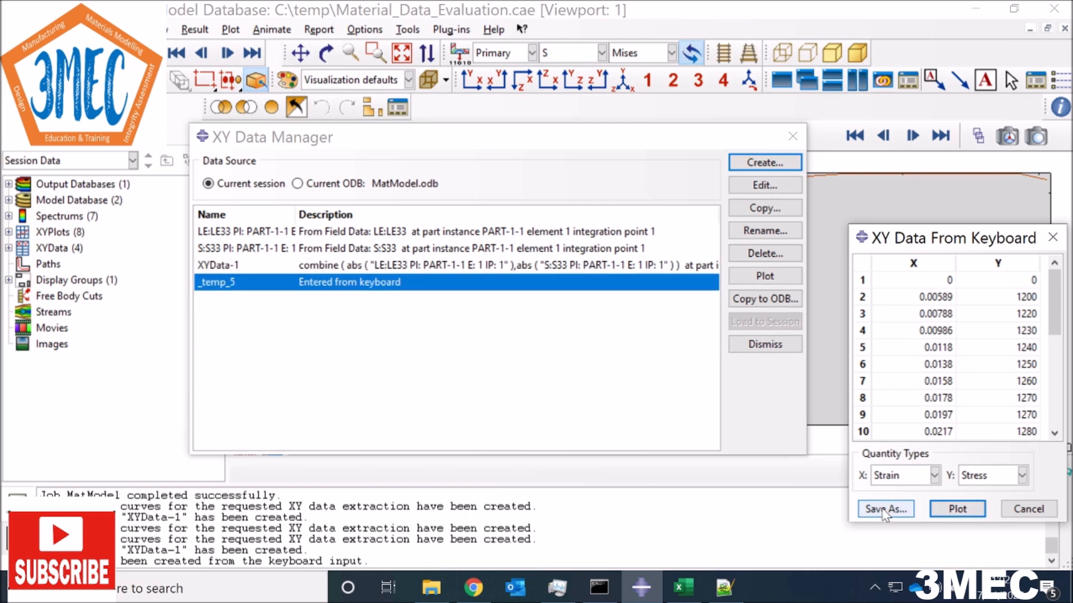
pyautogui.click(885, 509)
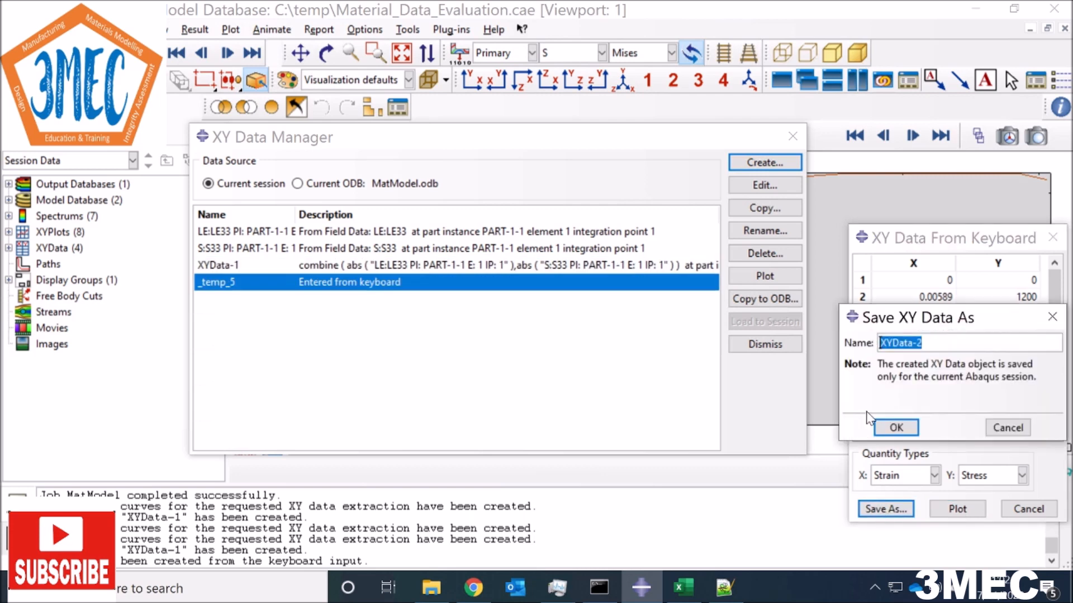
pyautogui.write('Experimental')
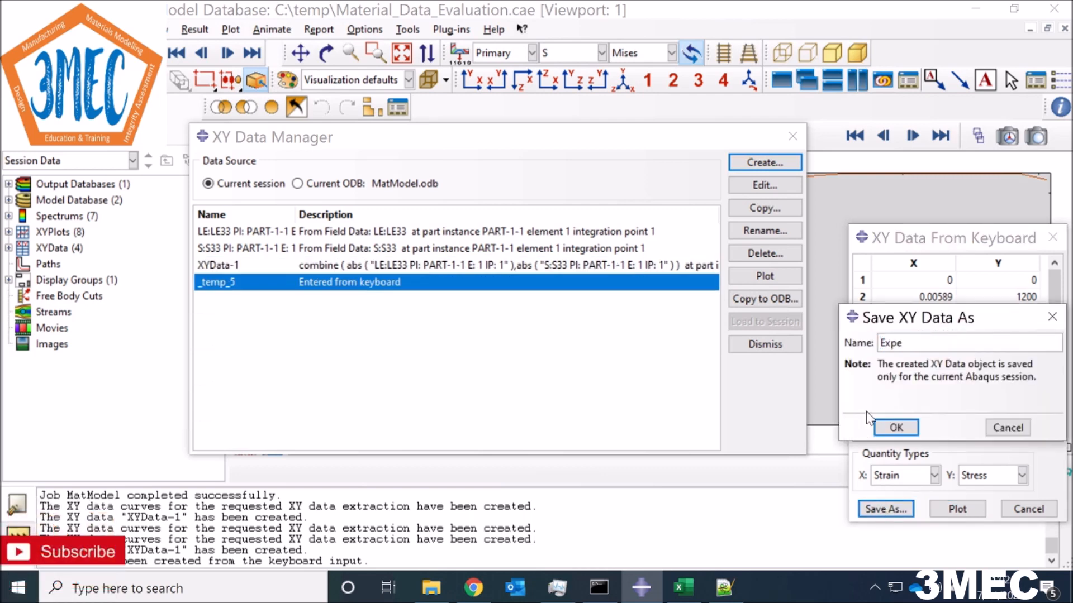
pyautogui.click(903, 429)
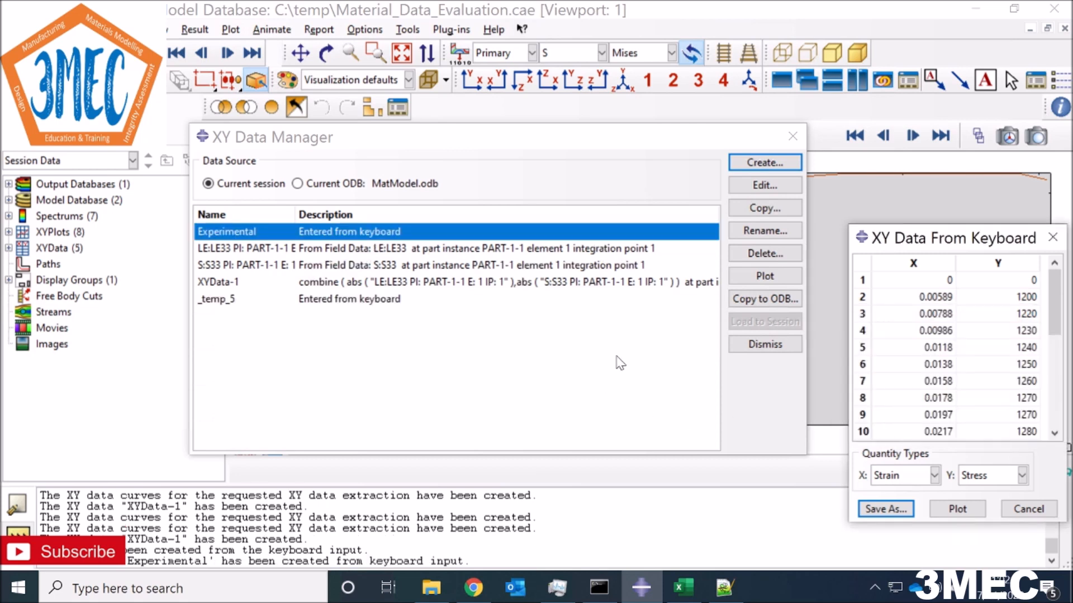
# Step: Close the keyboard data entry and plot the Experimental and XYData-1 curves together in one chart
pyautogui.click(1029, 509)
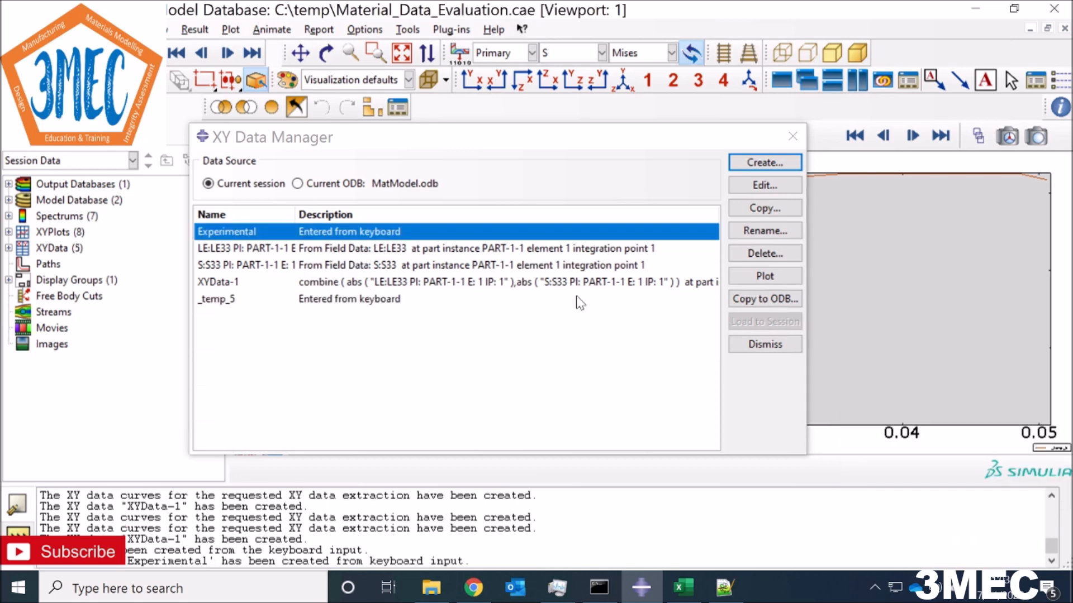
pyautogui.keyDown('ctrl'); pyautogui.click(243, 284); pyautogui.keyUp('ctrl')
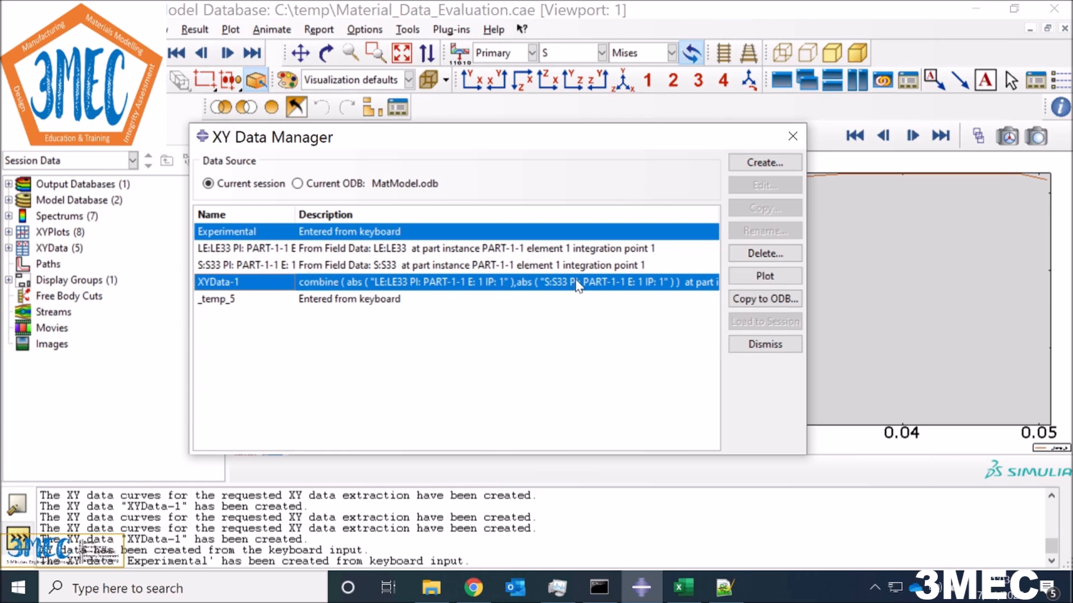
pyautogui.click(764, 276)
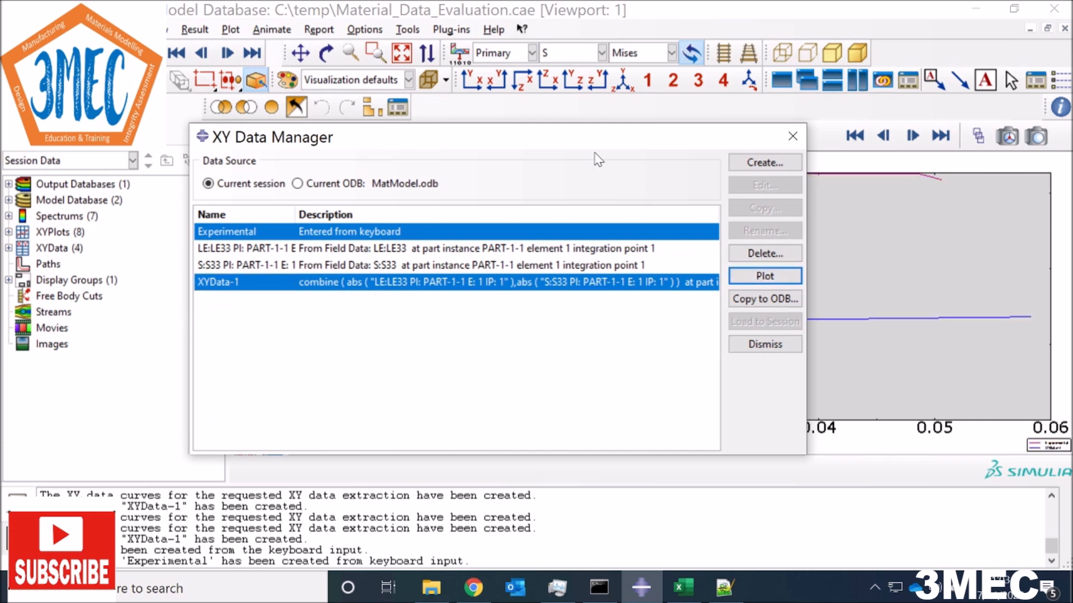
pyautogui.moveTo(581, 138); pyautogui.dragTo(479, 463)
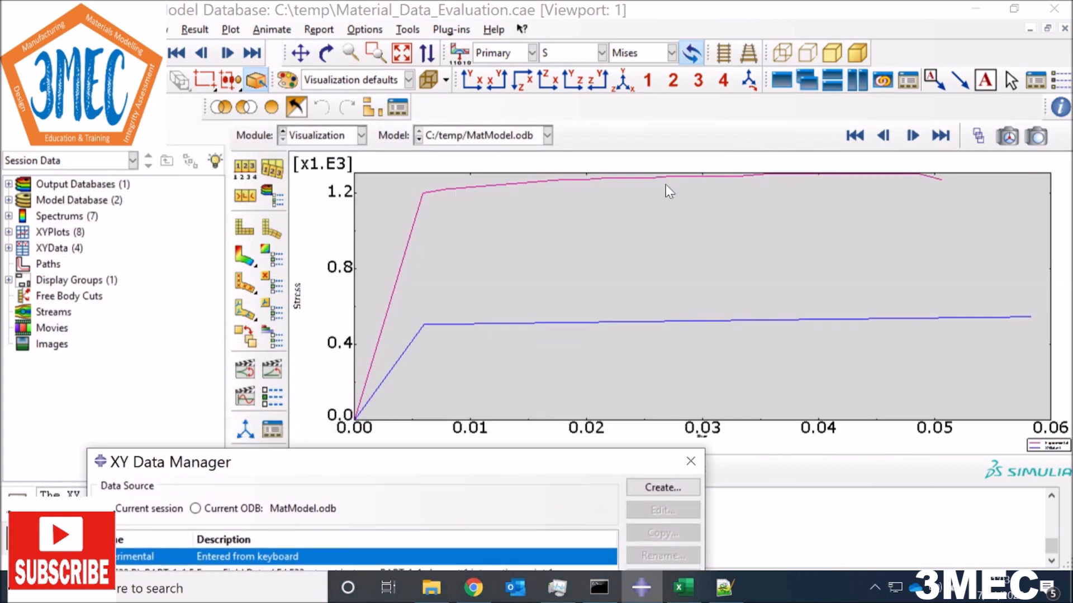
pyautogui.click(441, 192)
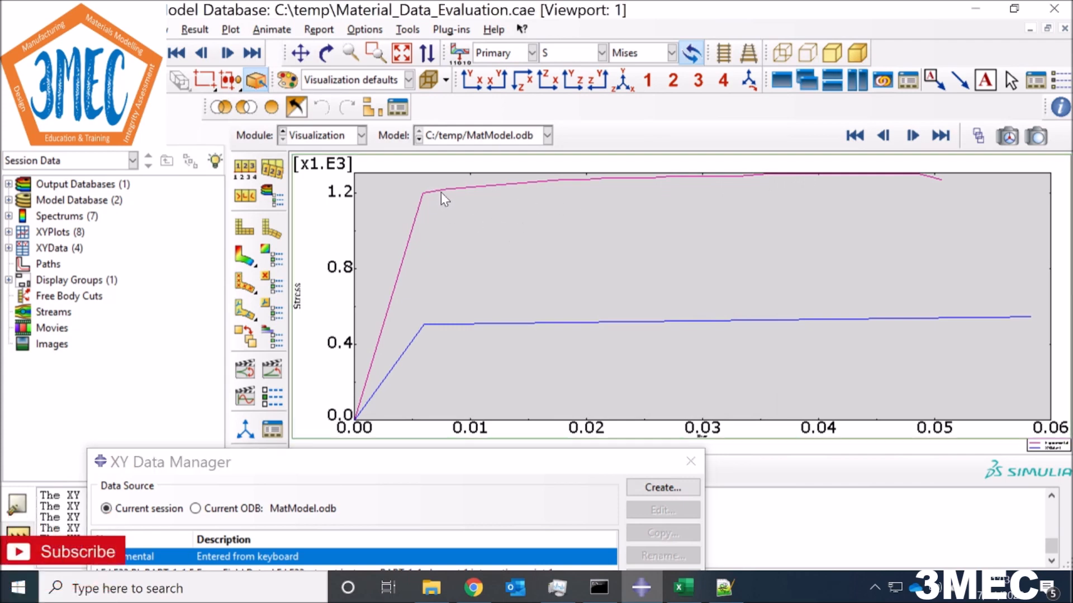
pyautogui.doubleClick(440, 193)
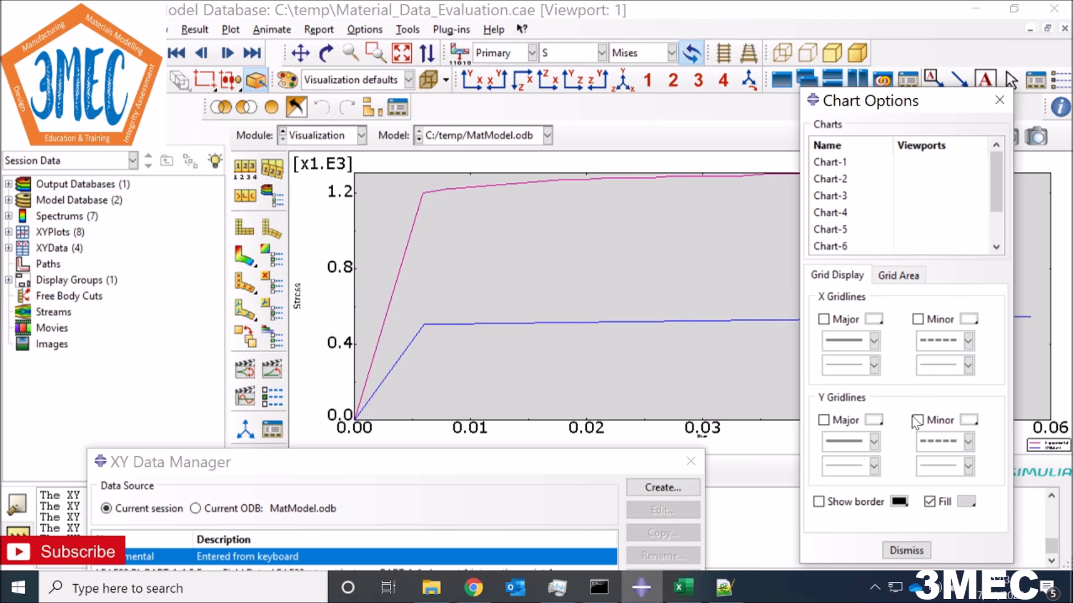
pyautogui.click(1000, 101)
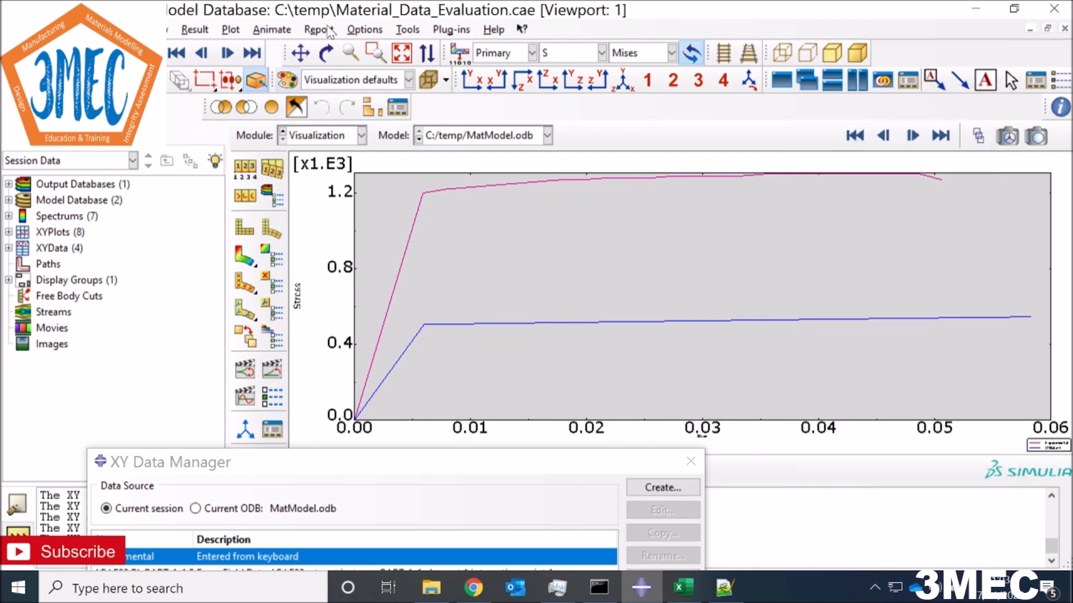
# Step: Give the Experimental curve large circle symbols and a dashed line style, and close the XY Data Manager
pyautogui.click(362, 31)
pyautogui.moveTo(410, 134)
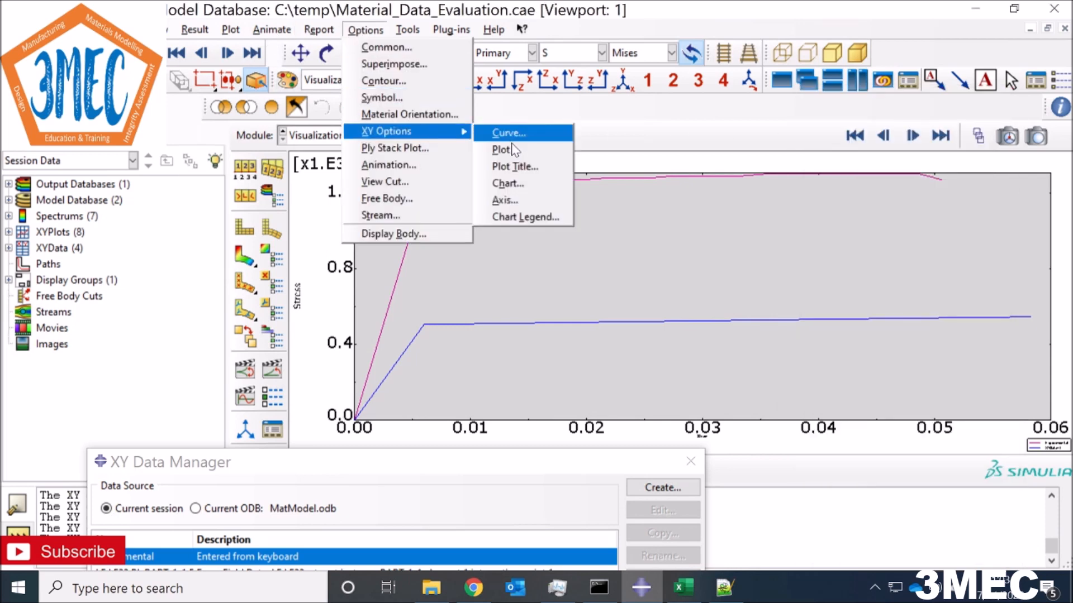
pyautogui.click(499, 132)
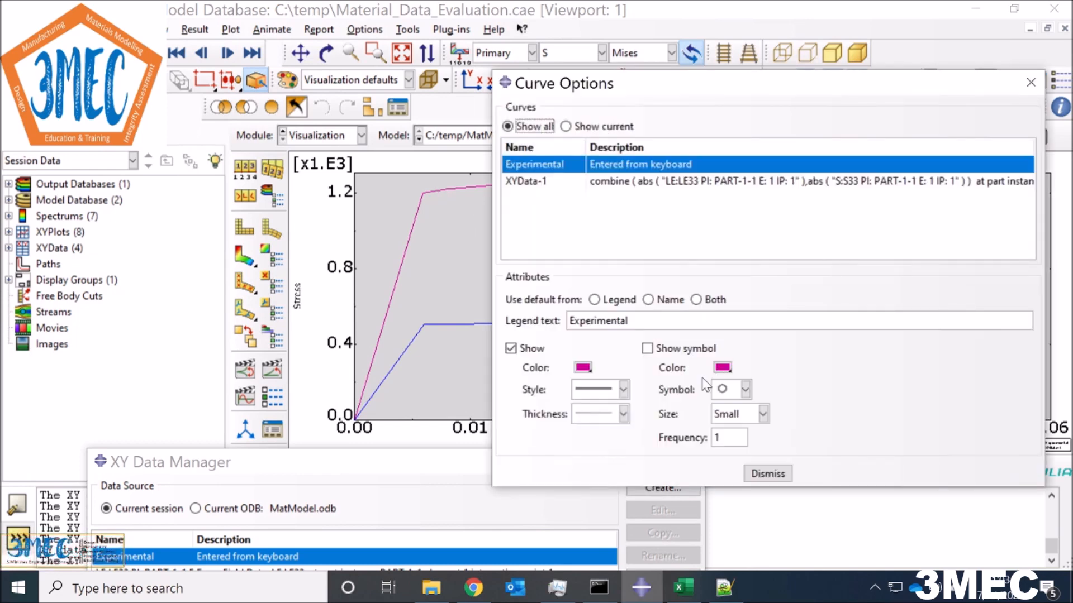
pyautogui.click(647, 349)
pyautogui.click(762, 414)
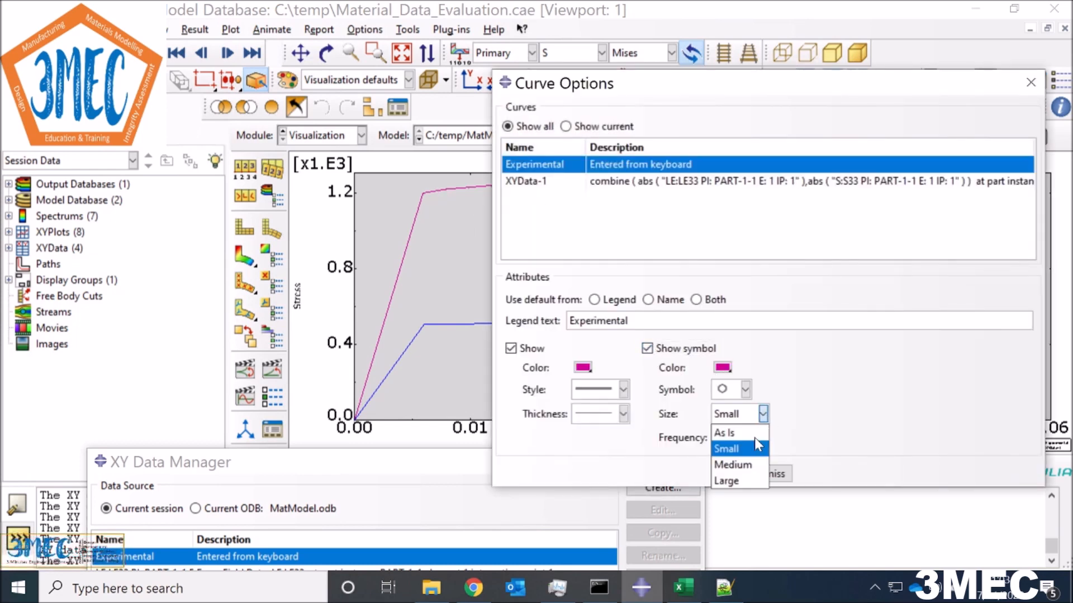
pyautogui.click(743, 479)
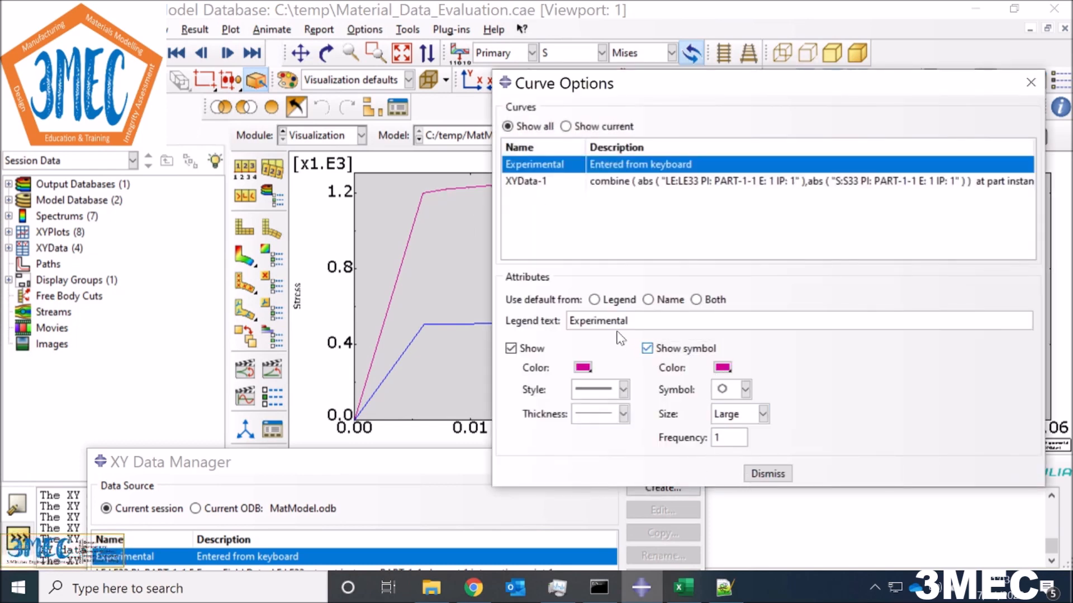
pyautogui.click(623, 389)
pyautogui.click(610, 441)
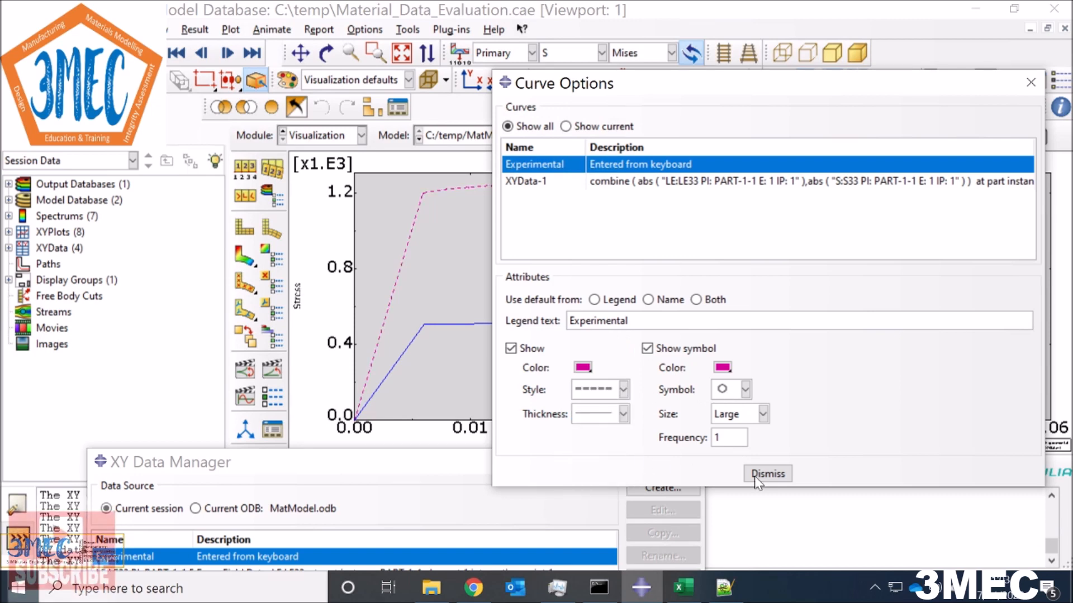
pyautogui.click(768, 473)
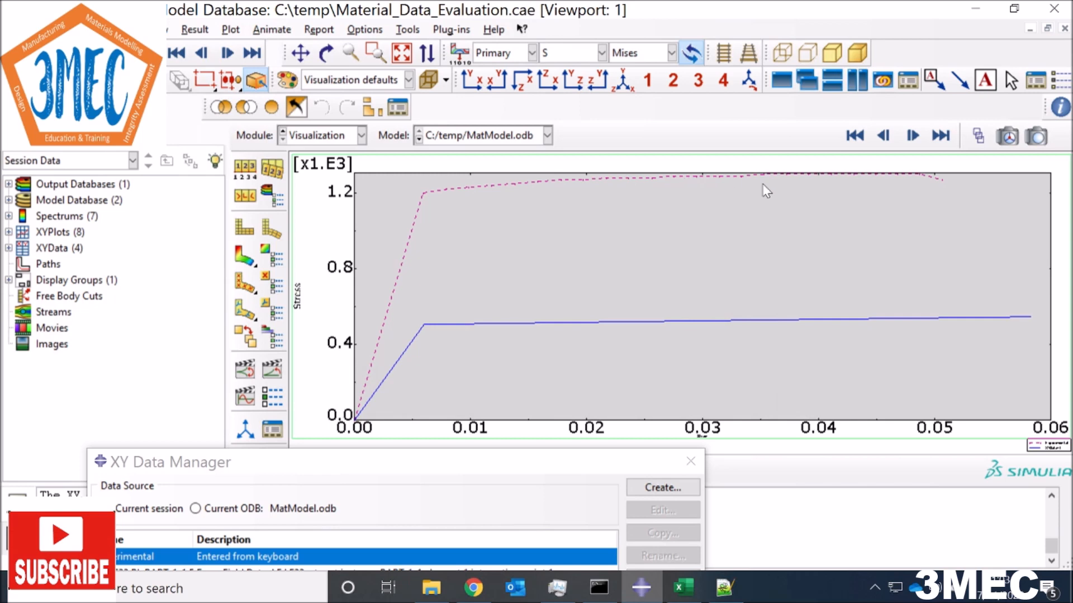
pyautogui.moveTo(559, 460); pyautogui.dragTo(718, 224)
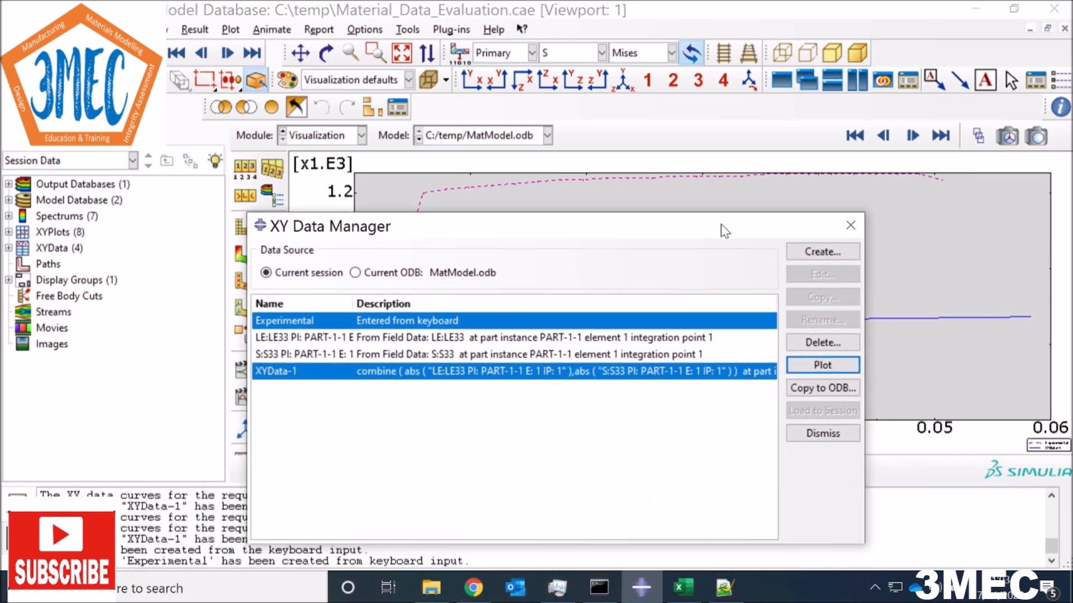
pyautogui.click(843, 227)
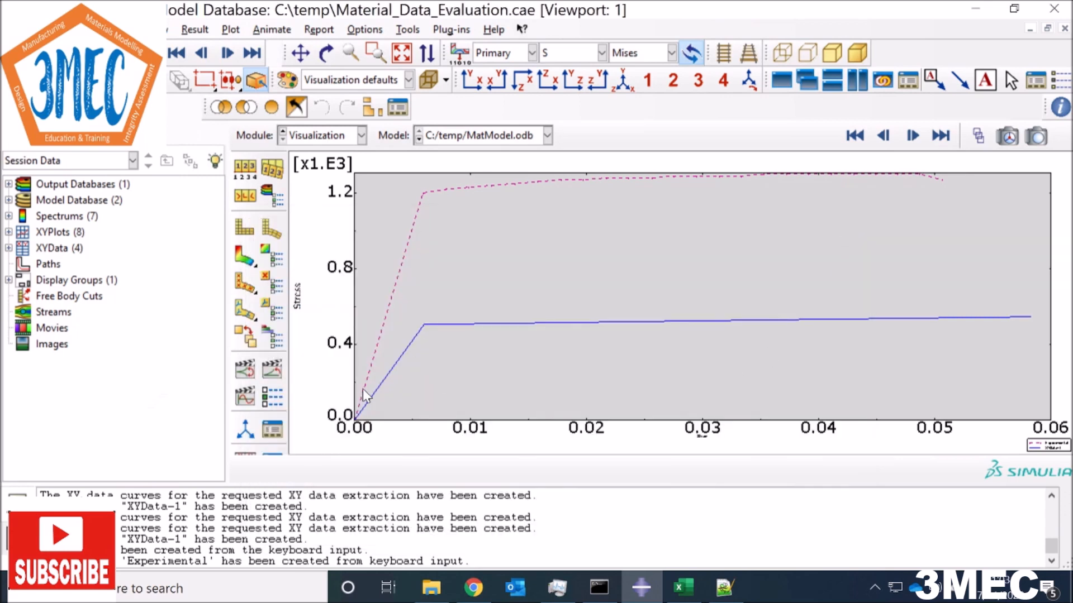
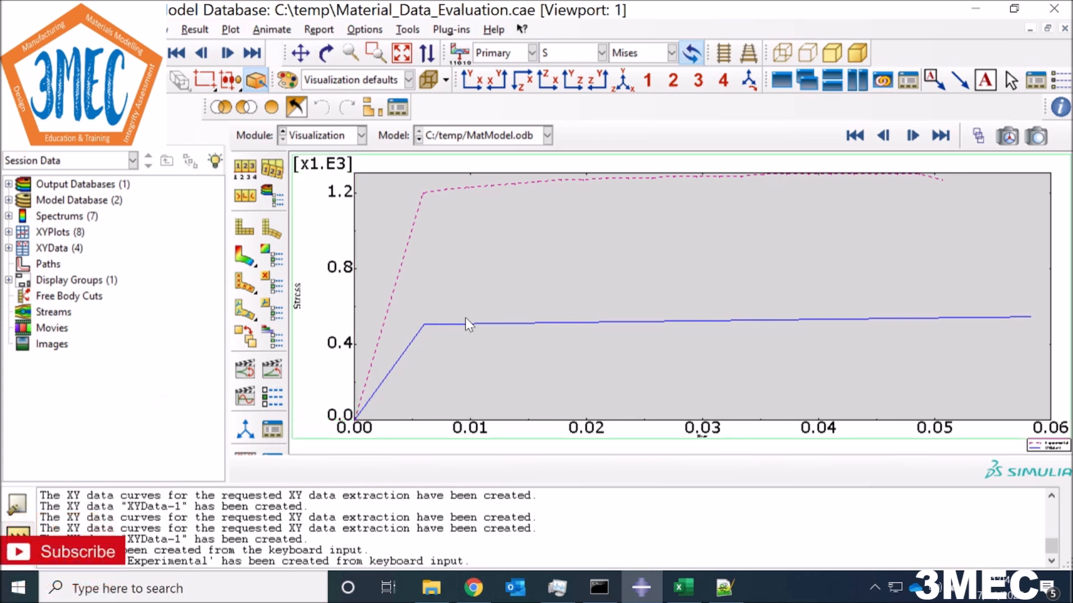
# Step: Set the Johnson-Cook plasticity parameters of Material-3 in NonDefaultMATModel to A = 1170, B = 800 and n = 0.5
pyautogui.click(344, 138)
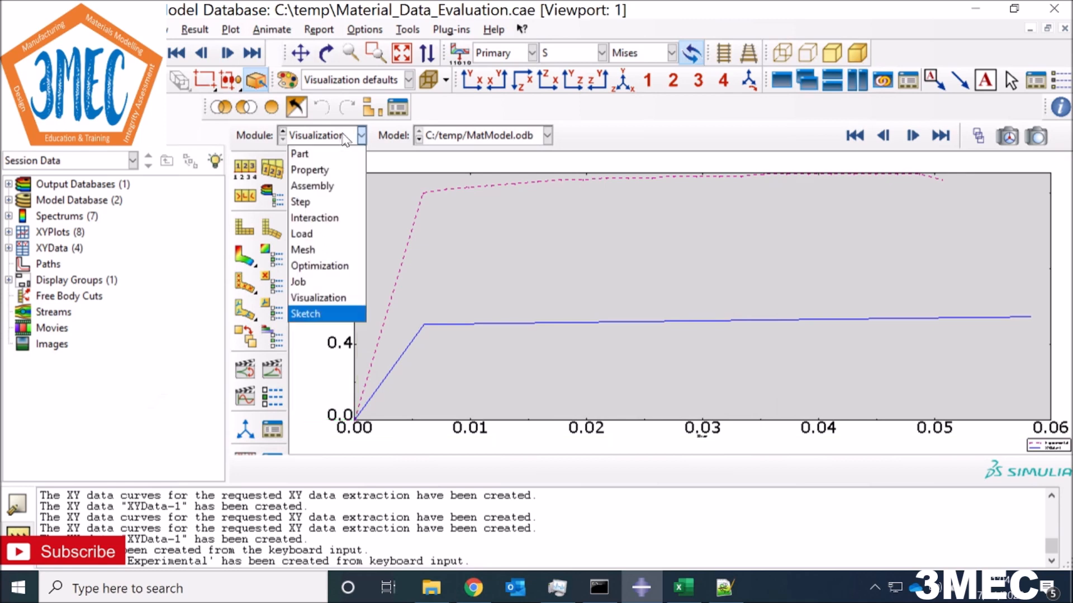
pyautogui.click(329, 171)
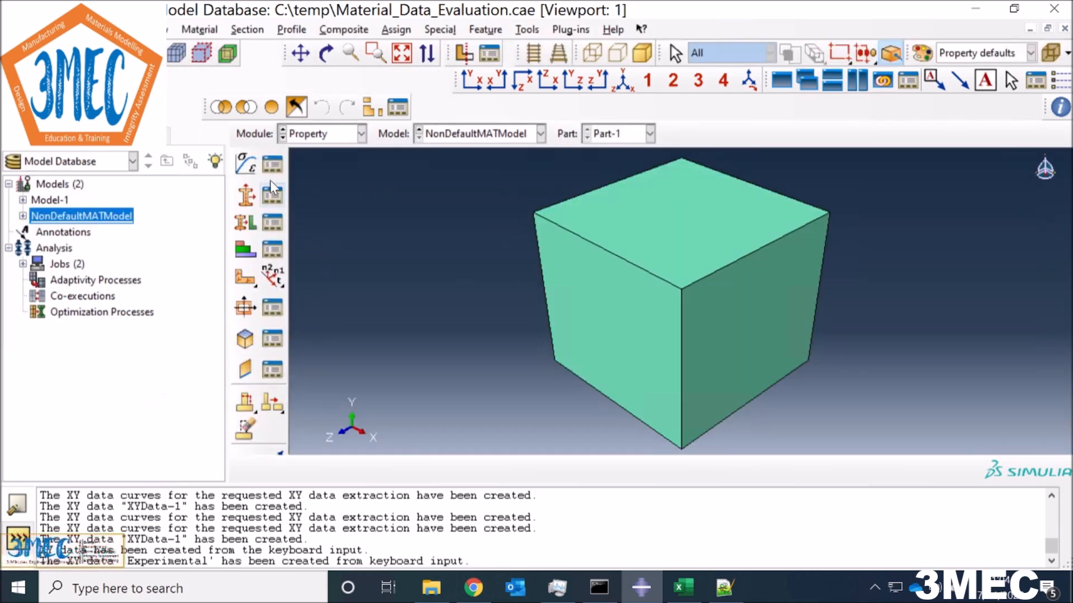
pyautogui.click(272, 193)
pyautogui.click(400, 226)
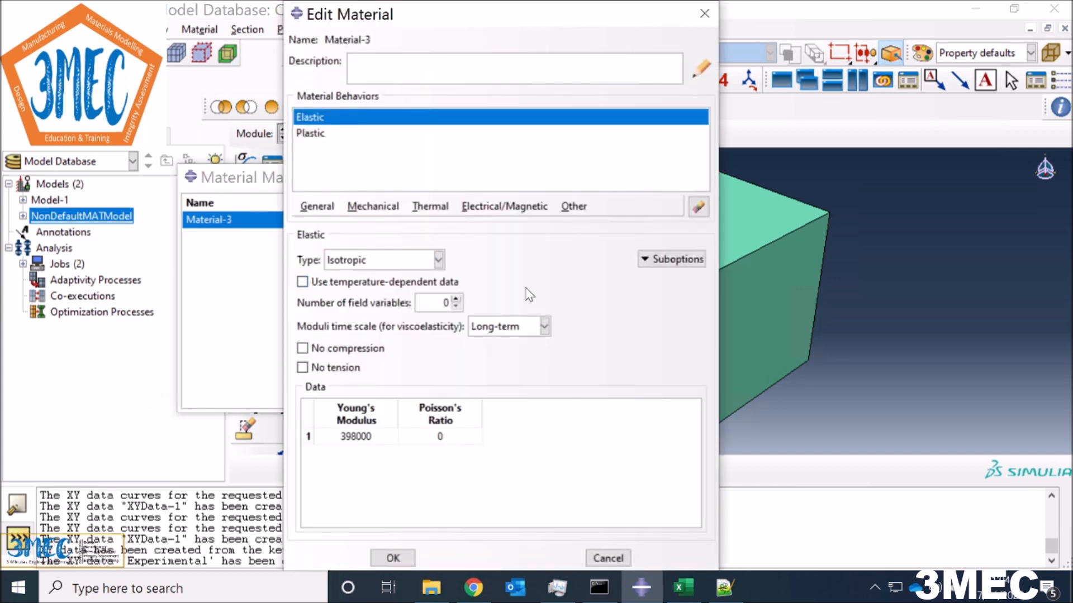
pyautogui.click(308, 134)
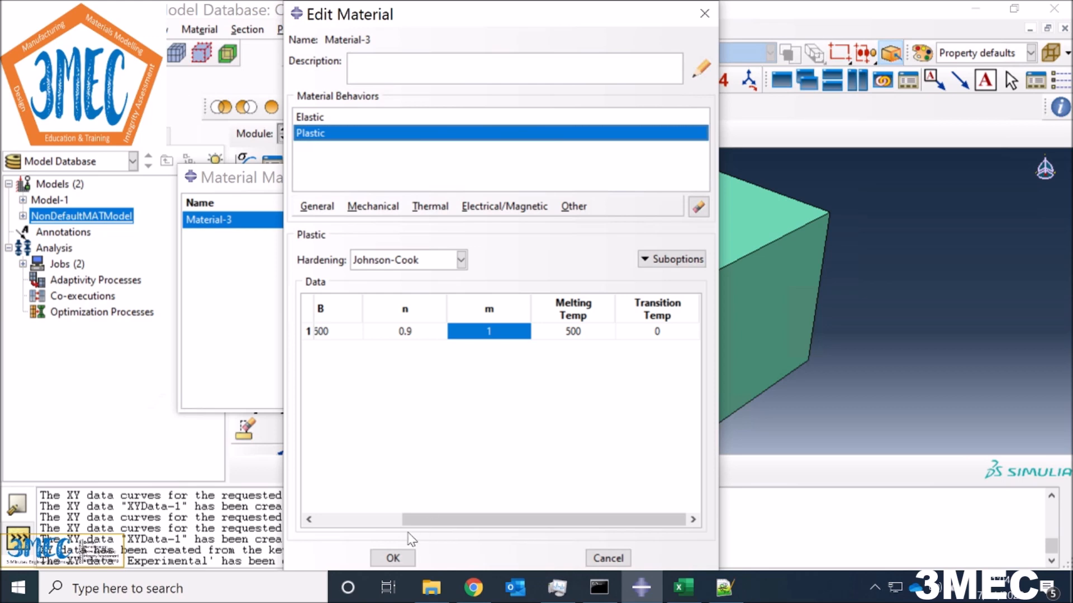
pyautogui.click(381, 525)
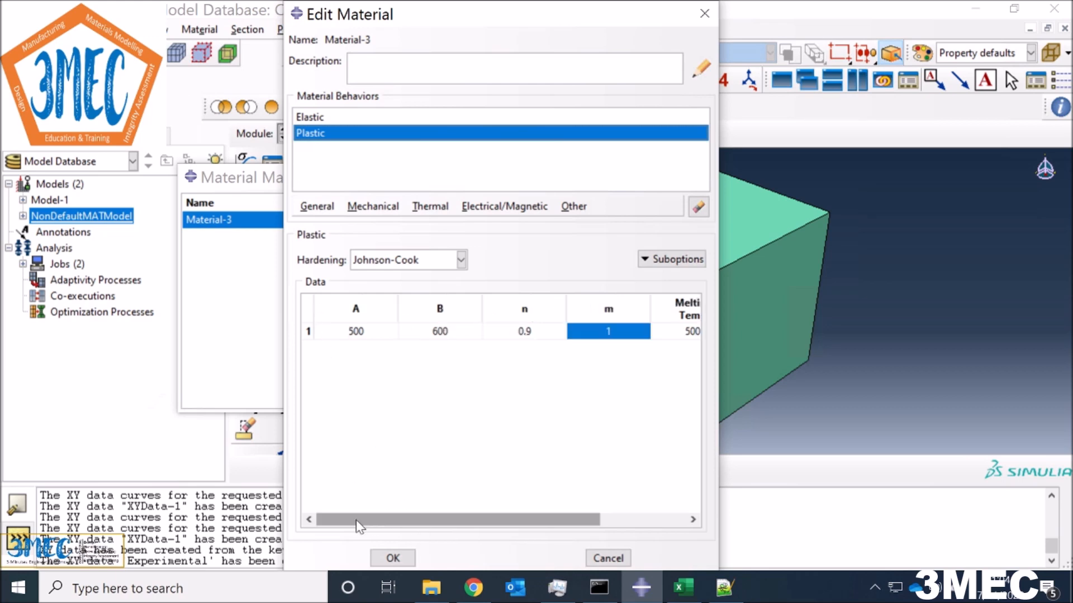
pyautogui.doubleClick(373, 334)
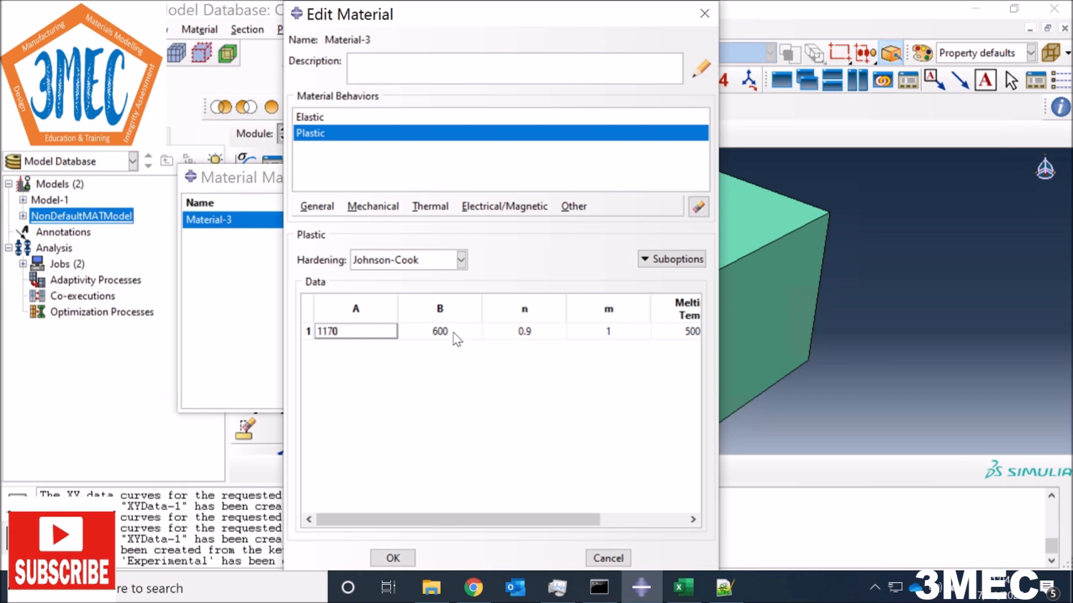
pyautogui.doubleClick(417, 332)
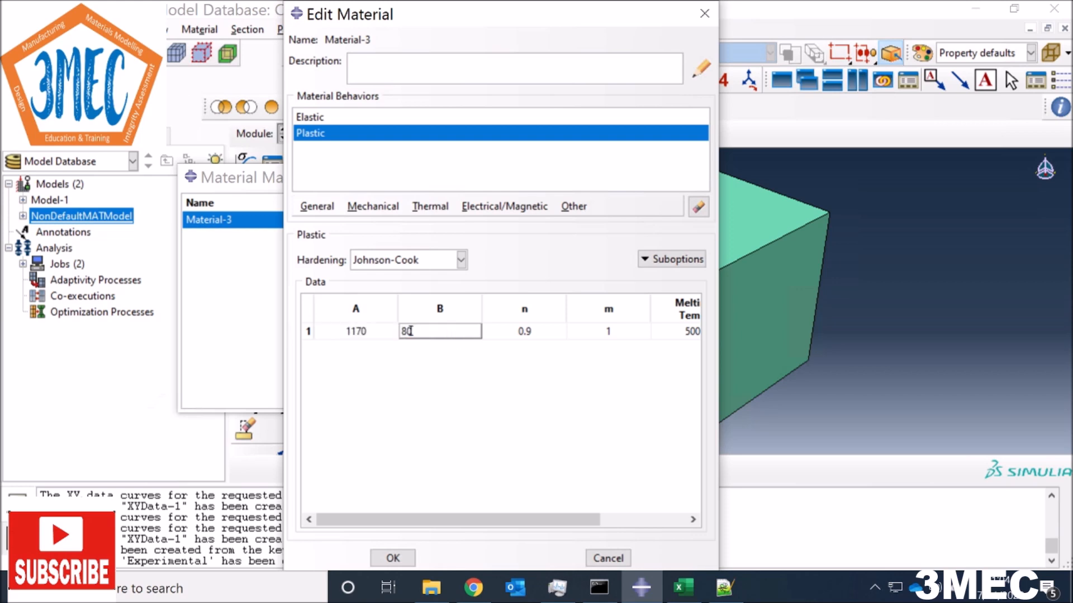
pyautogui.doubleClick(546, 333)
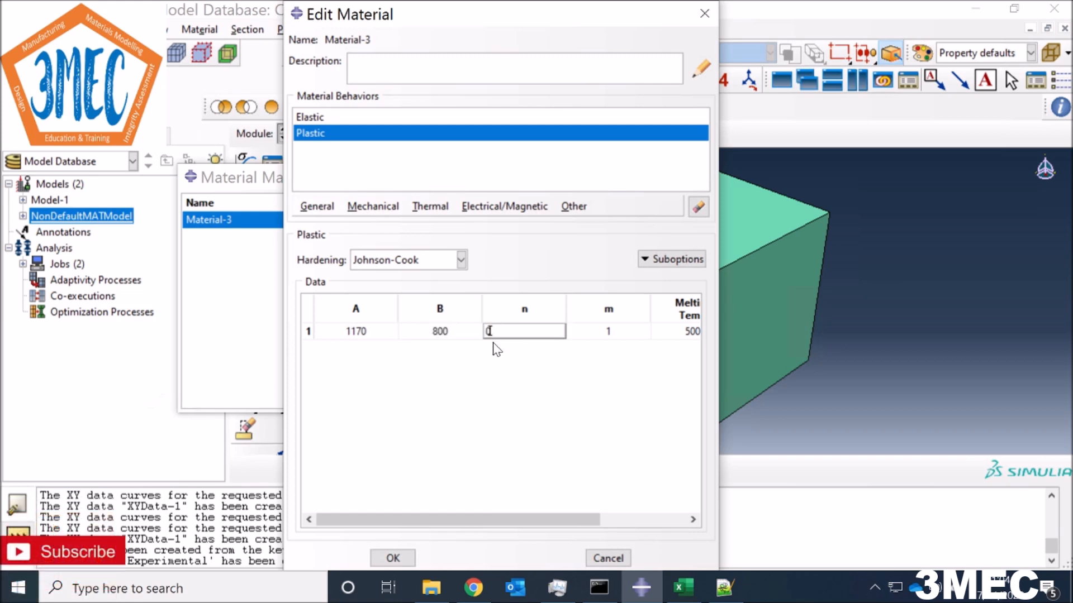
pyautogui.write('0.5')
pyautogui.click(404, 559)
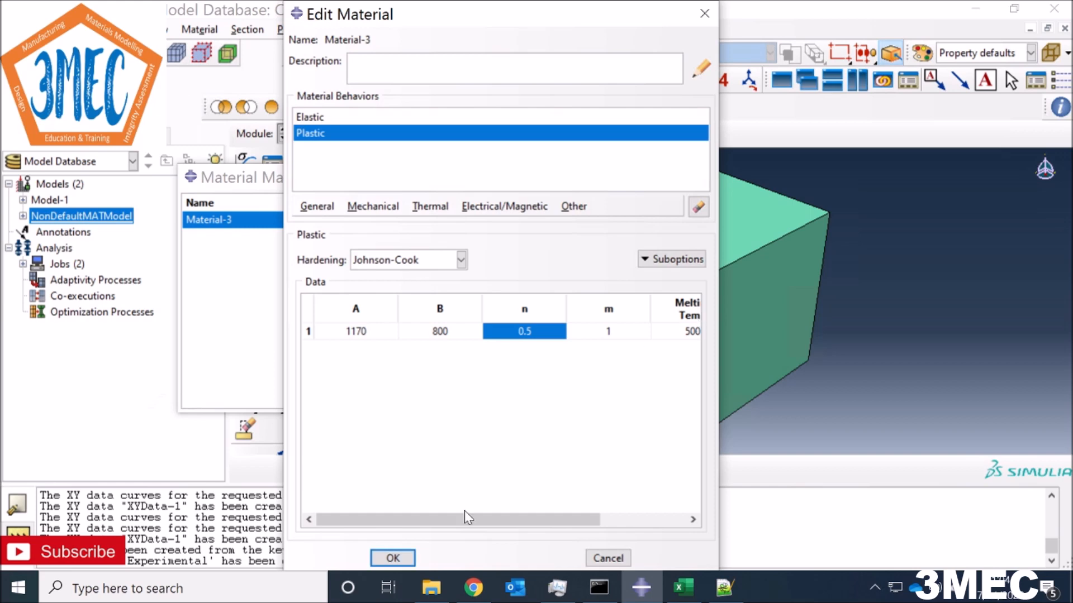
pyautogui.click(393, 558)
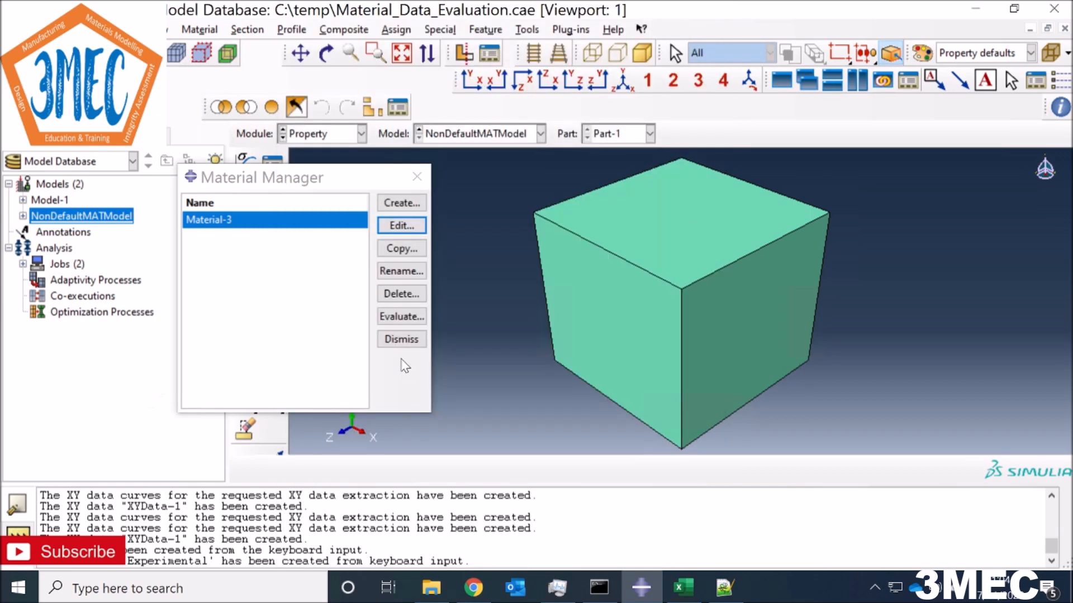
pyautogui.click(402, 339)
# Step: Resubmit the MatModel job for analysis, overwriting its existing job files
pyautogui.click(311, 135)
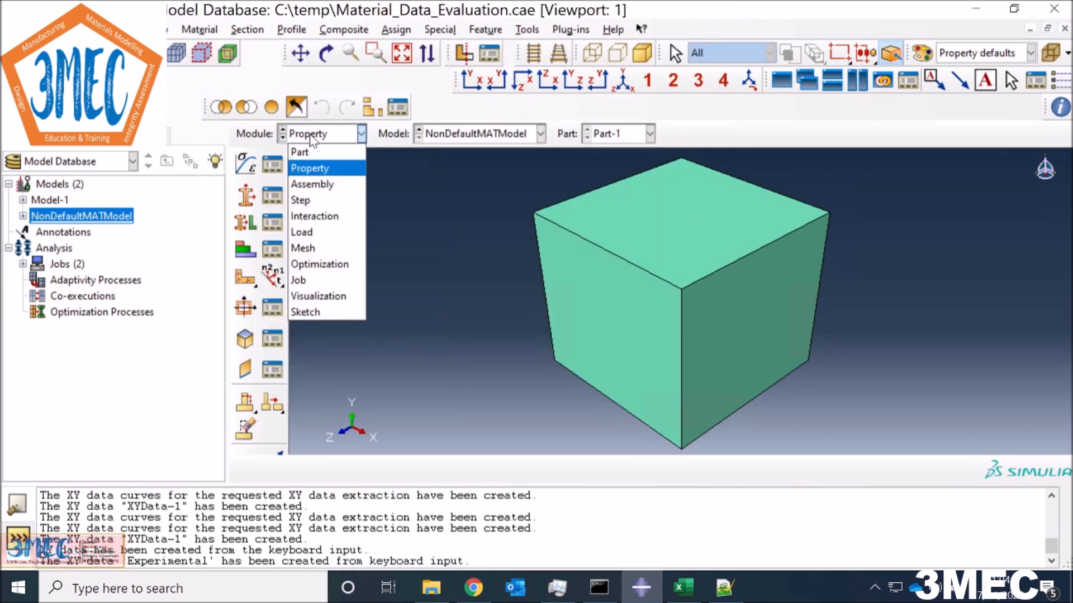
pyautogui.click(312, 280)
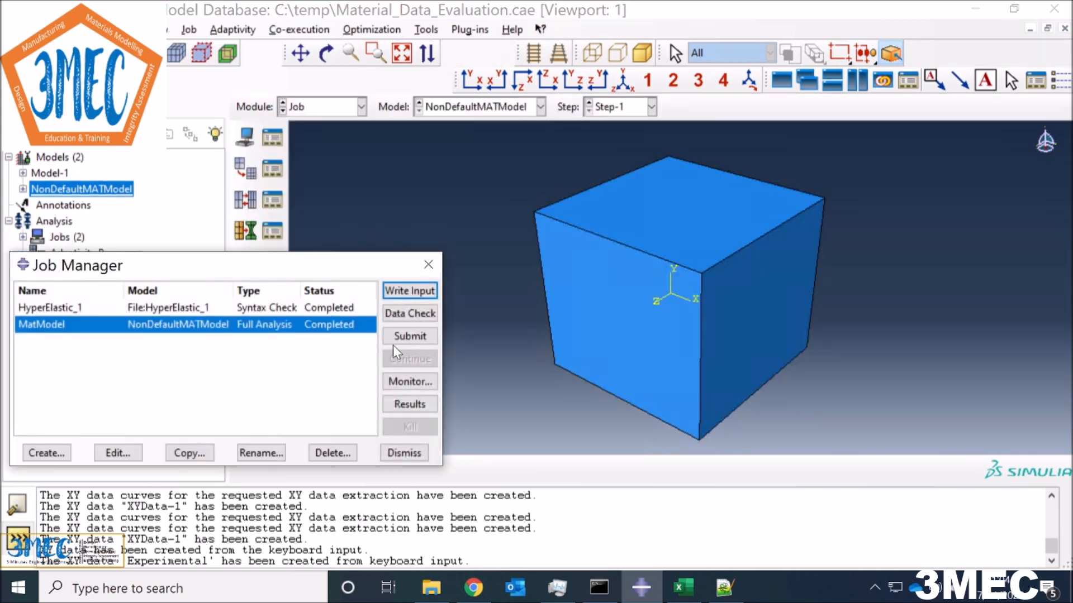
pyautogui.click(401, 336)
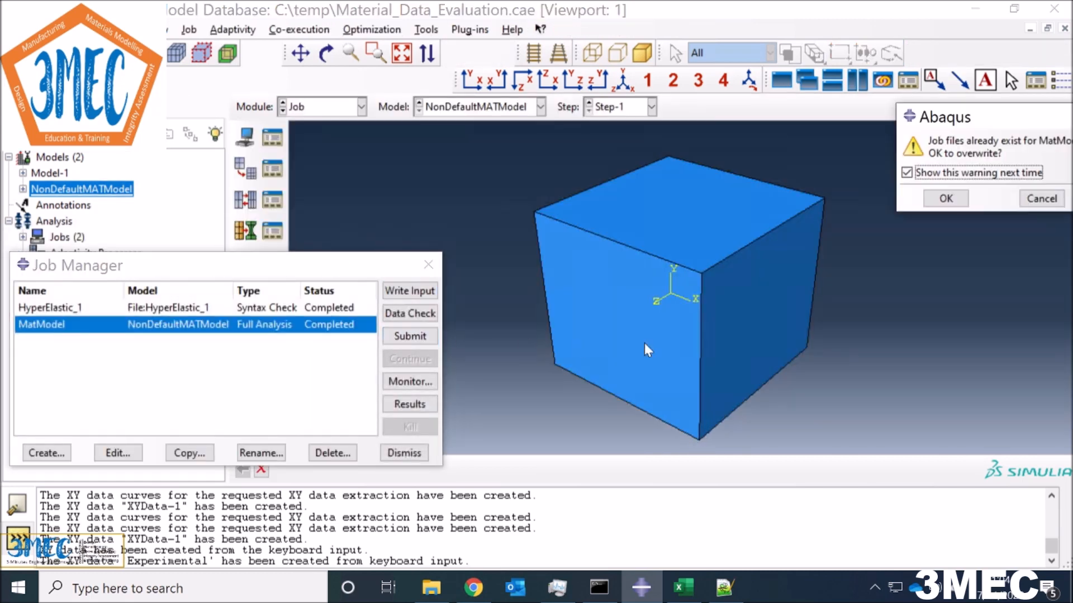
pyautogui.click(947, 200)
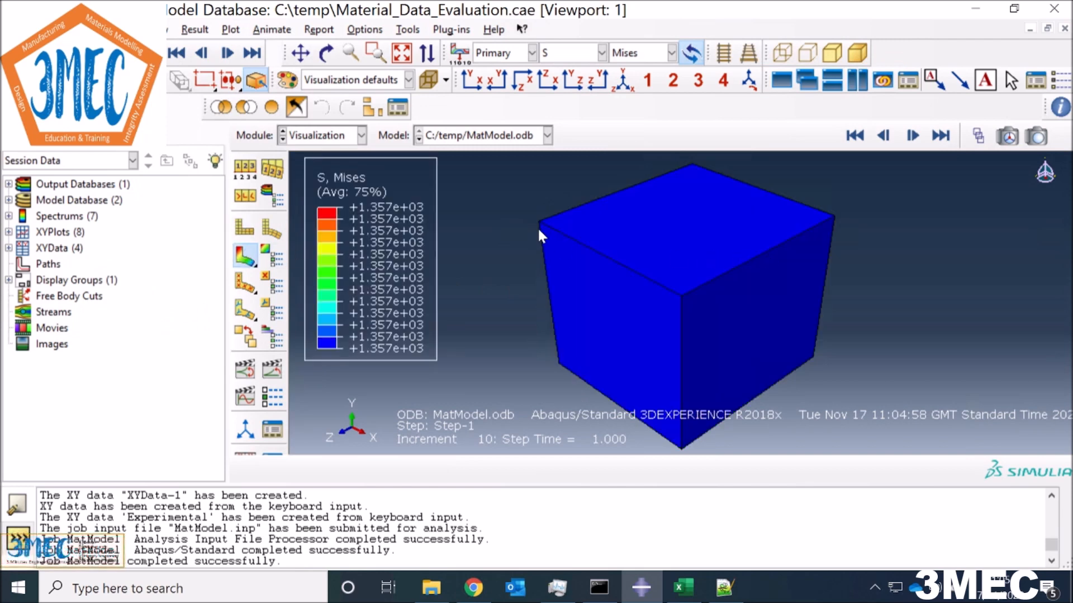
# Step: Open the XY Data Manager for the MatModel results and place it beside the contour legend
pyautogui.click(408, 30)
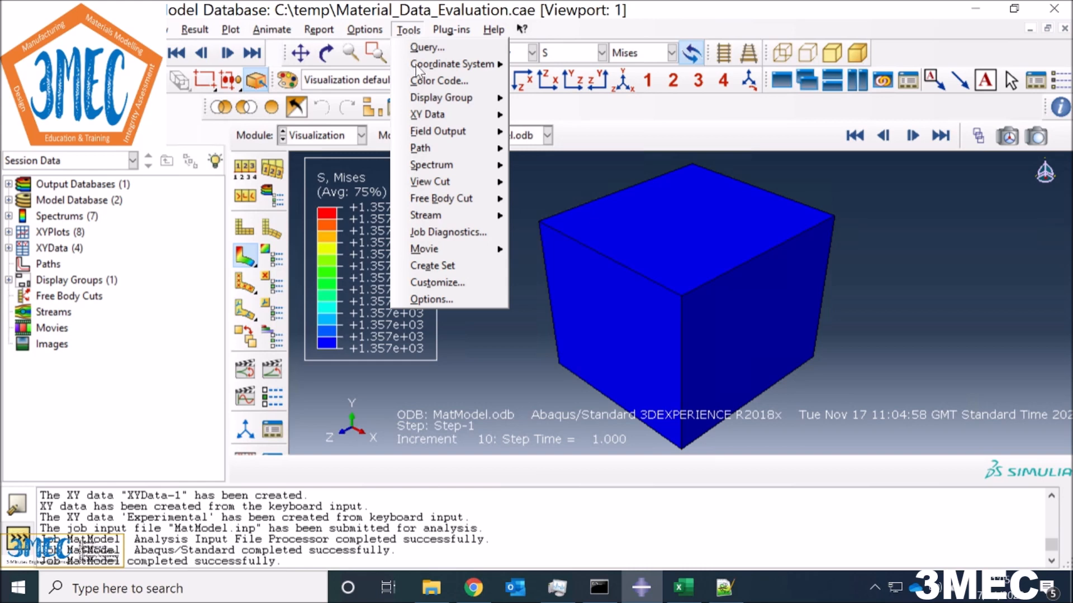
pyautogui.moveTo(447, 116)
pyautogui.click(559, 115)
pyautogui.moveTo(525, 230); pyautogui.dragTo(742, 136)
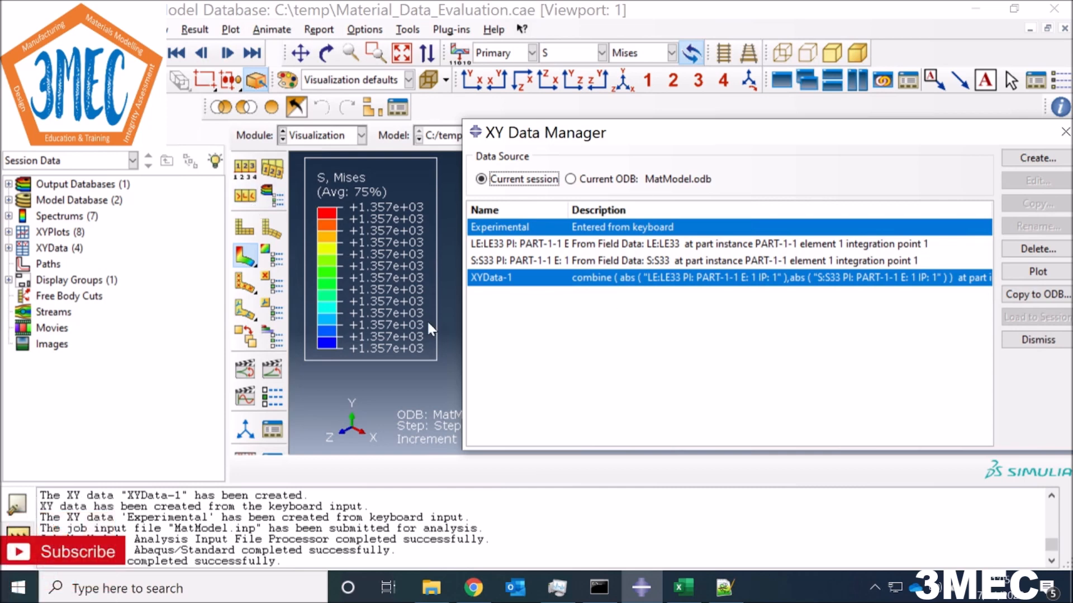
# Step: Start recording a new macro named JCModel in the Home directory
pyautogui.click(22, 29)
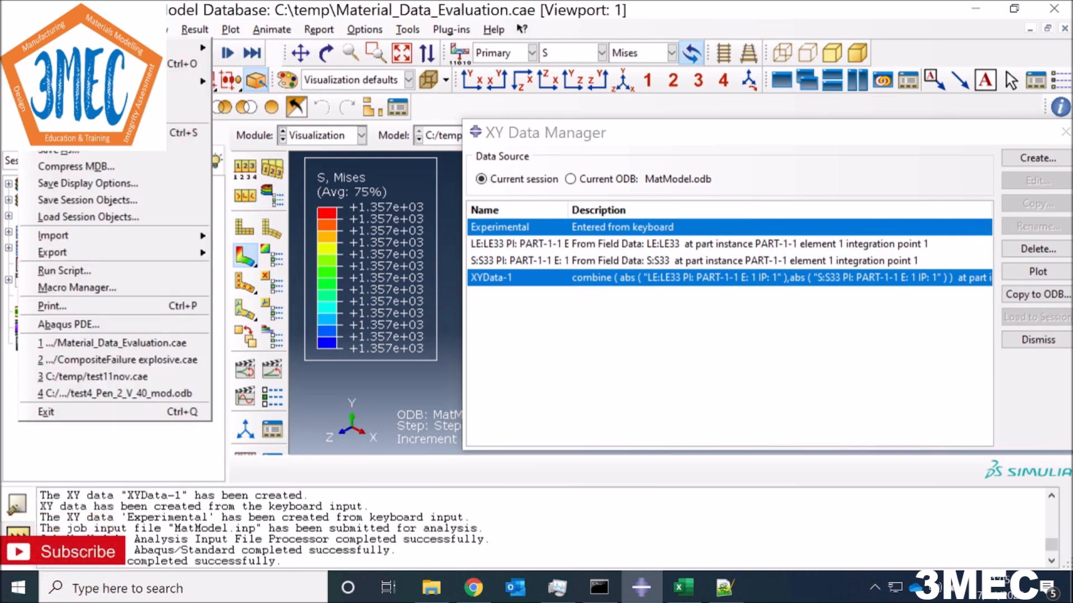
pyautogui.click(110, 288)
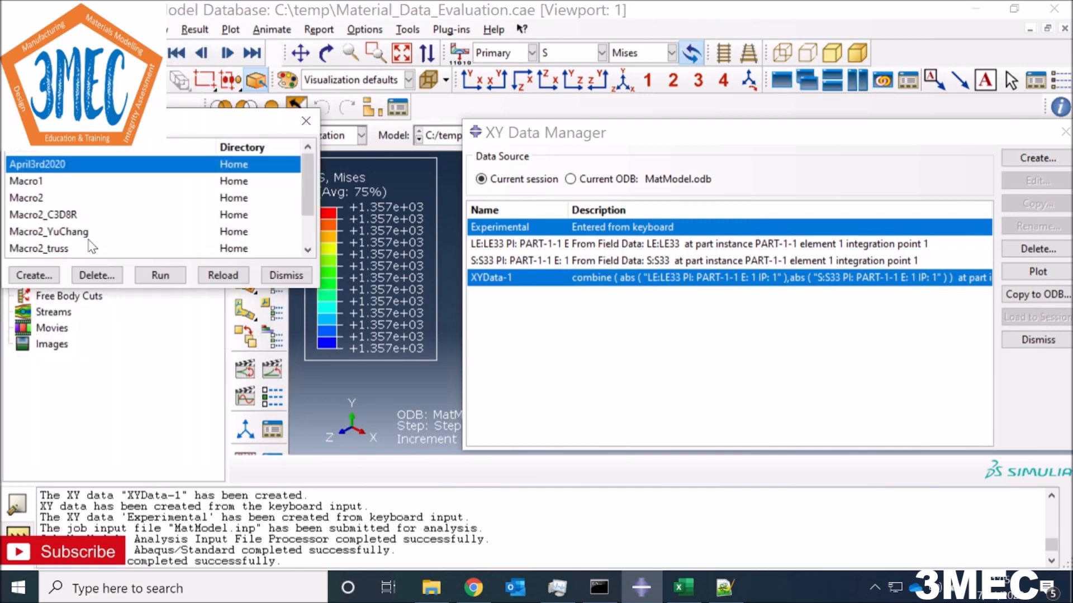
pyautogui.click(29, 277)
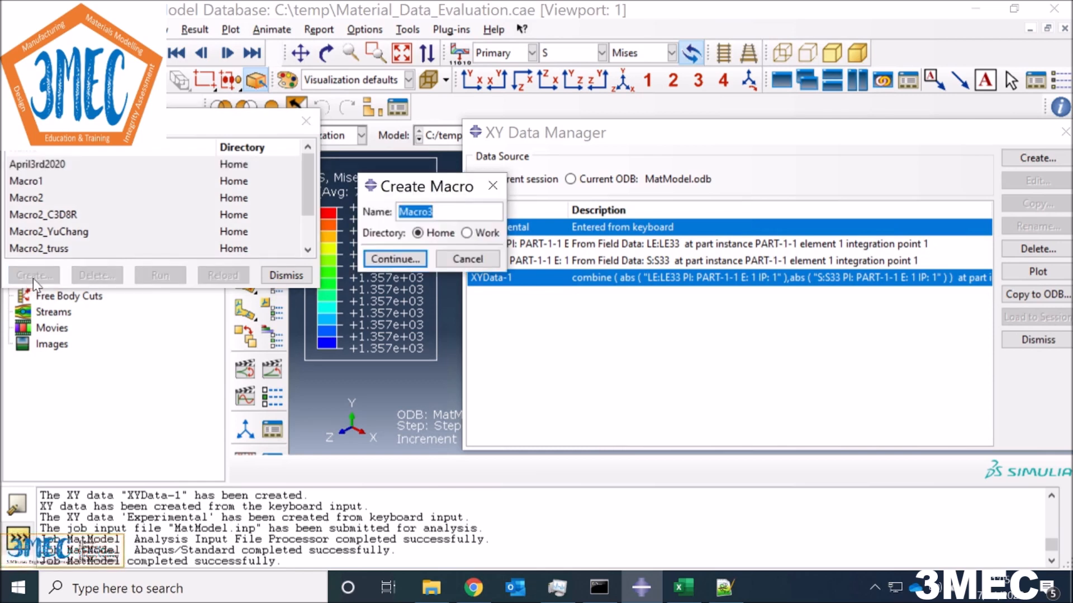
pyautogui.write('JCModel')
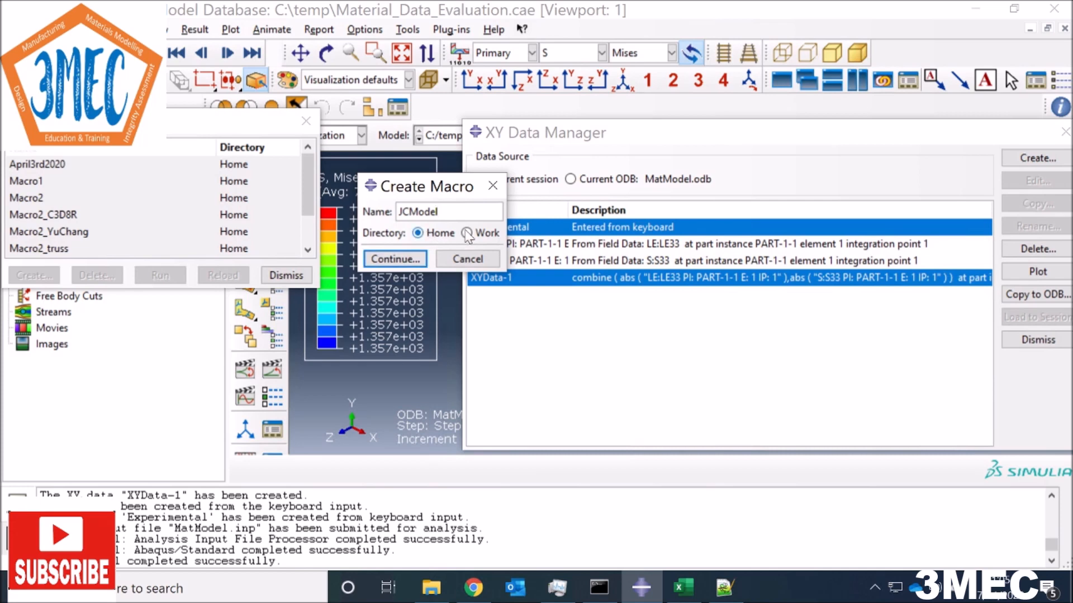
pyautogui.click(394, 259)
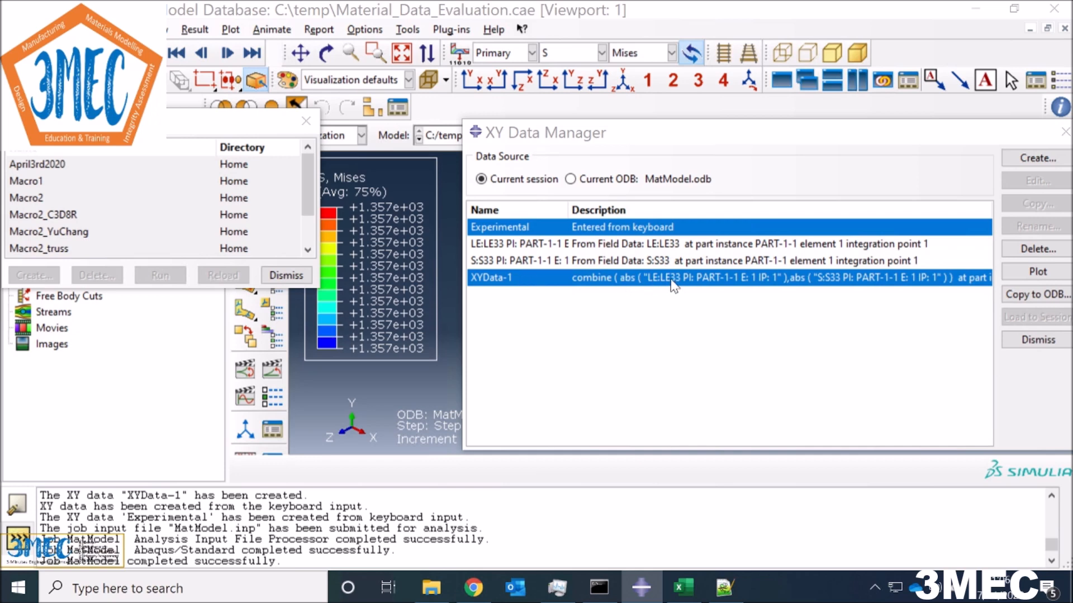
# Step: Rename the XYData-1 curve to Previous
pyautogui.click(724, 279)
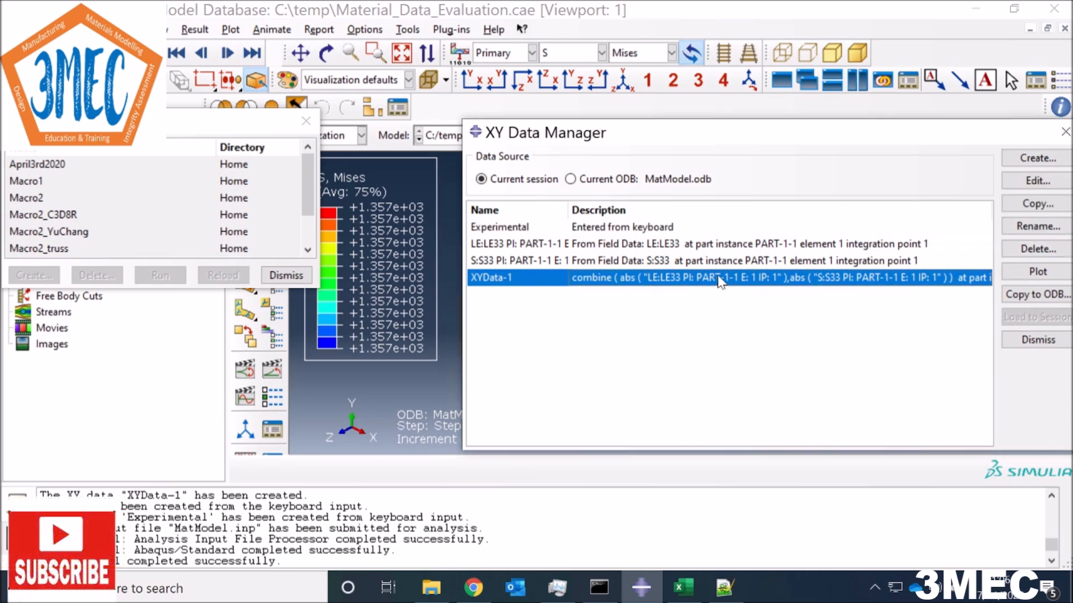
pyautogui.click(1016, 224)
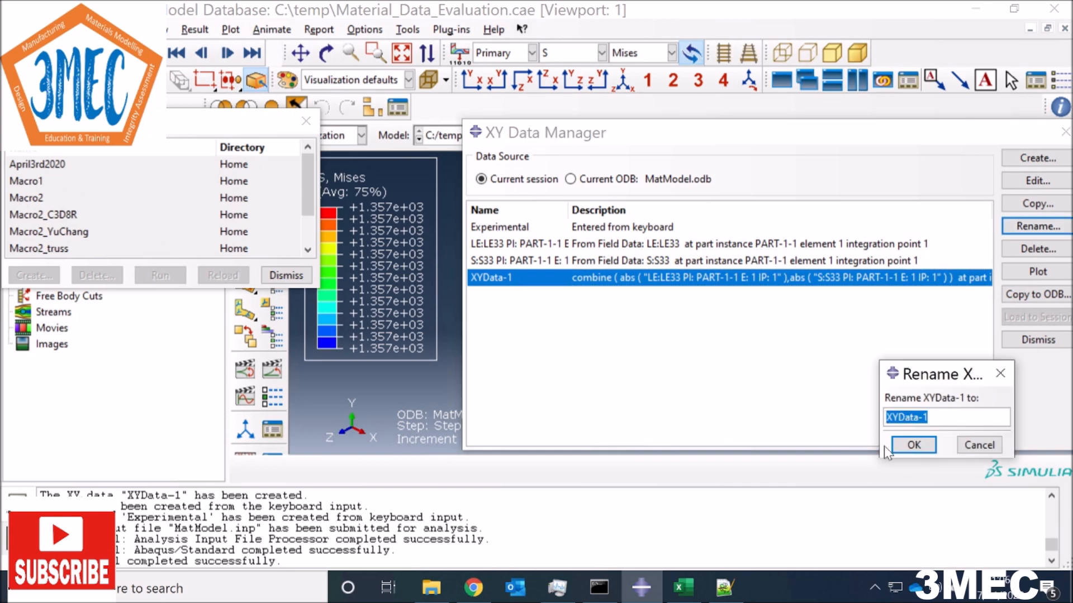
pyautogui.write('Previous')
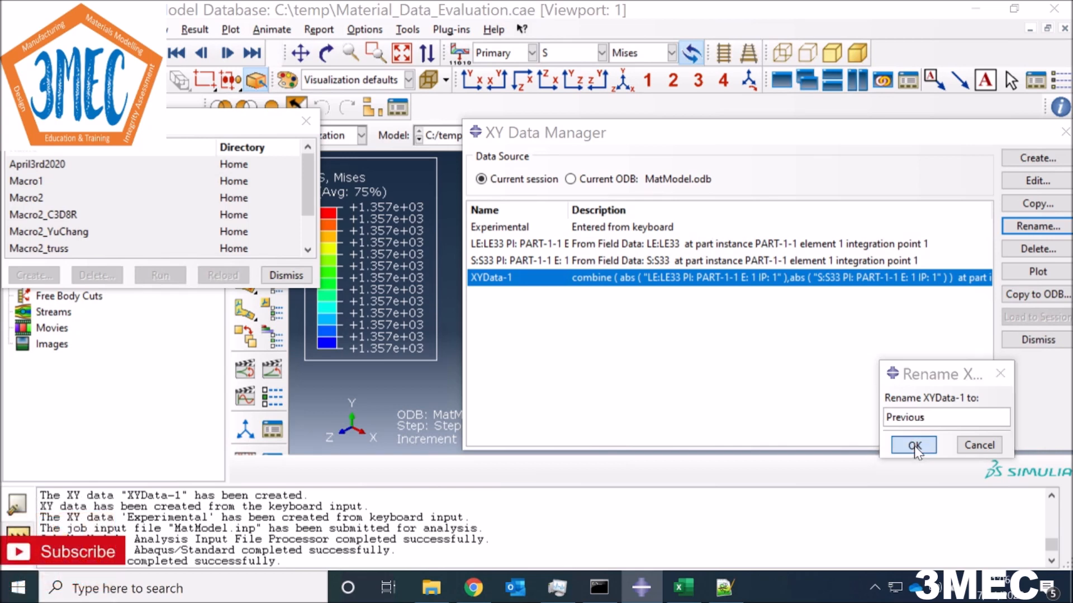
pyautogui.click(914, 446)
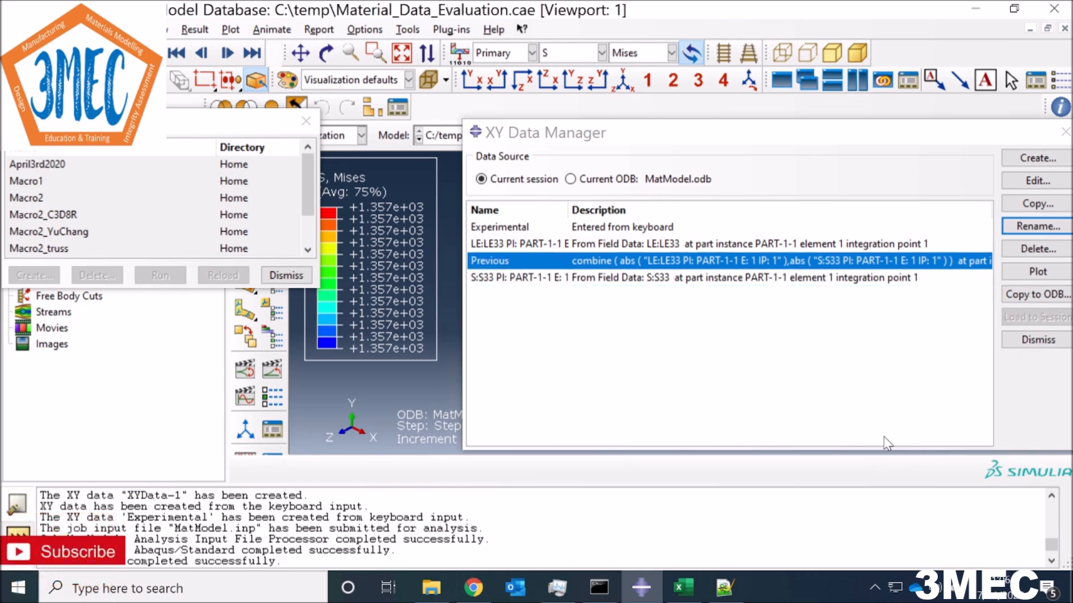
# Step: Delete the old LE33 and S33 field data curves from the XY data list, keeping Experimental and Previous
pyautogui.click(551, 244)
pyautogui.keyDown('ctrl'); pyautogui.click(539, 279); pyautogui.keyUp('ctrl')
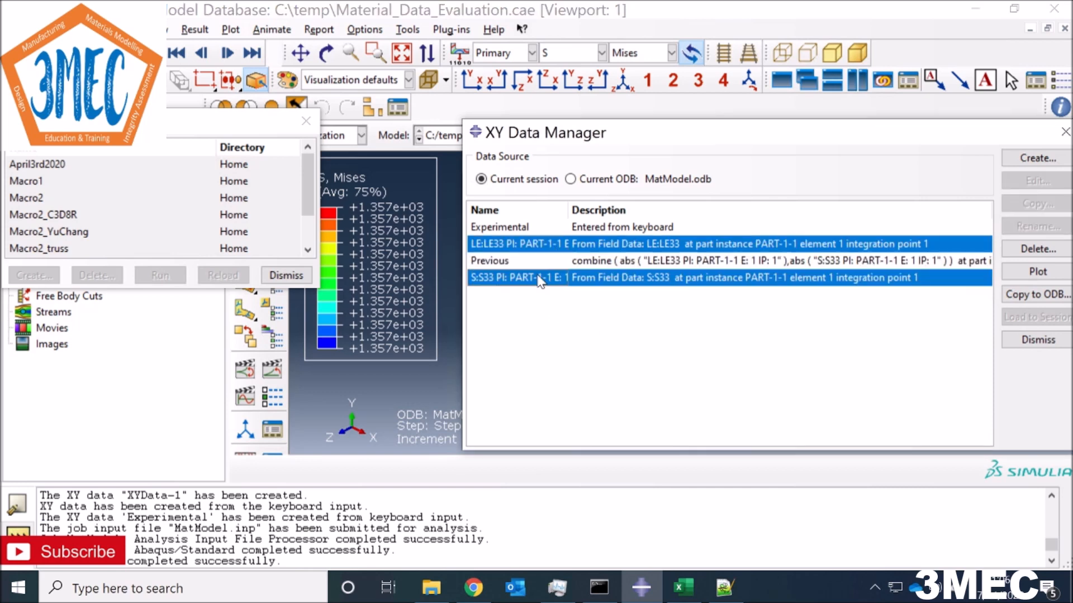
pyautogui.click(1034, 251)
pyautogui.click(491, 313)
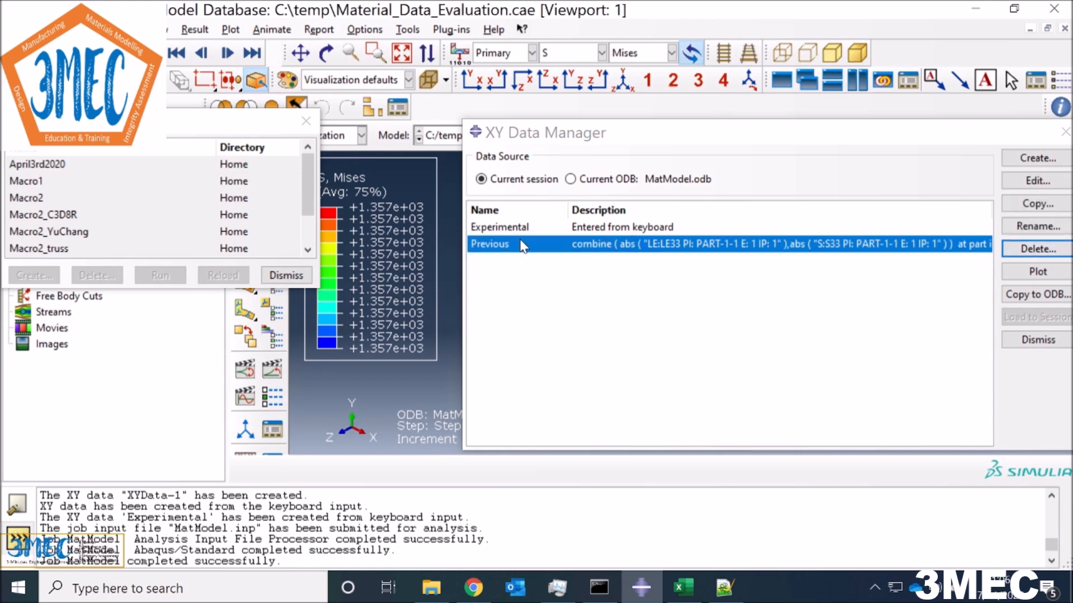
# Step: Extract LE33 and S33 at the integration point of element 1 in PART-1-1 from ODB field output and save them as XY data
pyautogui.click(1025, 160)
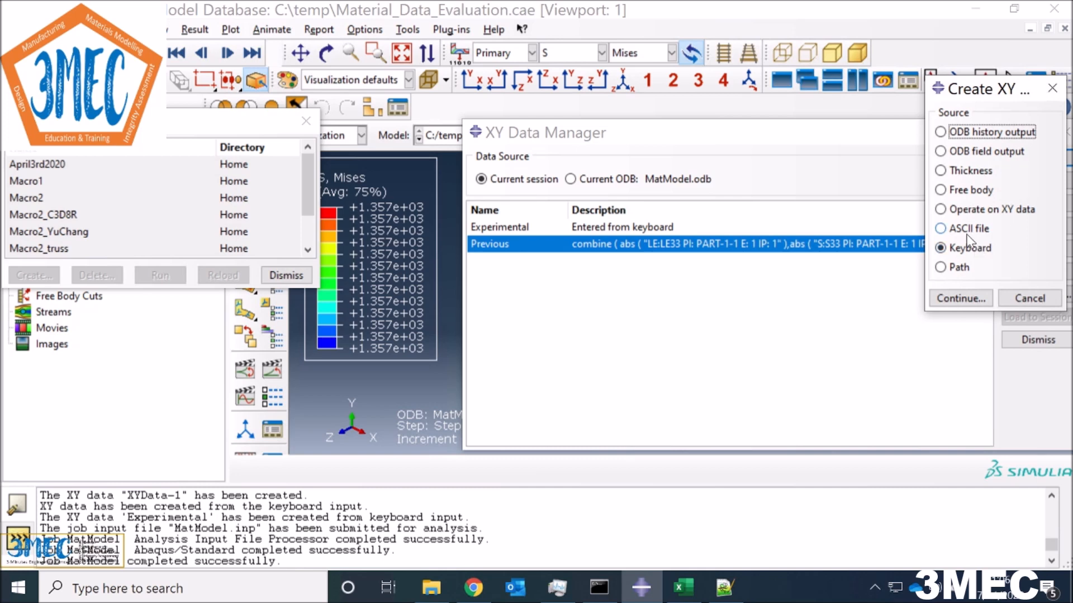
pyautogui.click(970, 153)
pyautogui.click(956, 299)
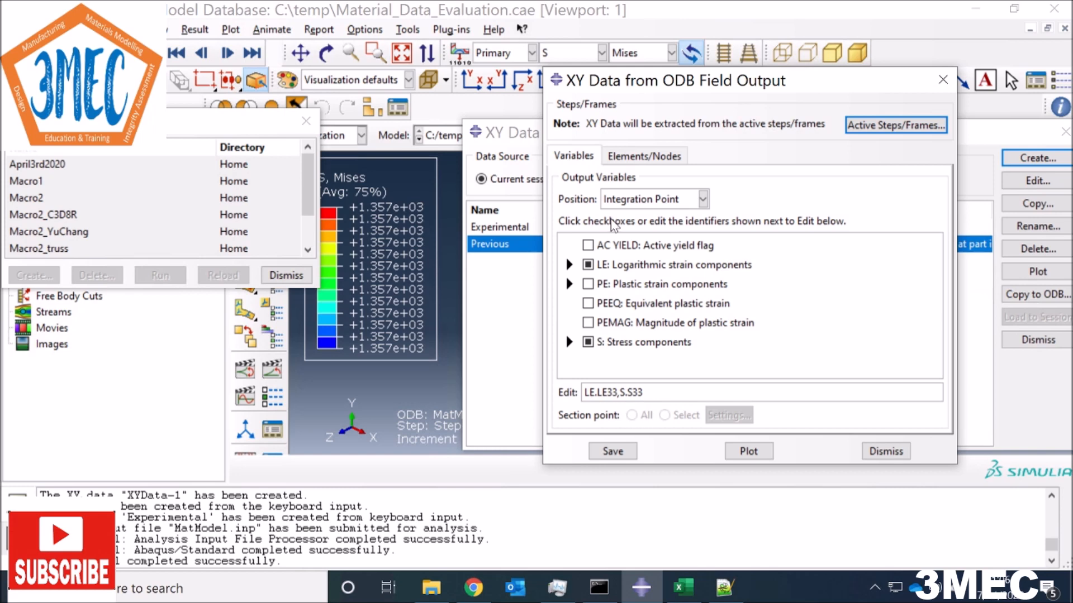
pyautogui.click(630, 159)
pyautogui.click(607, 237)
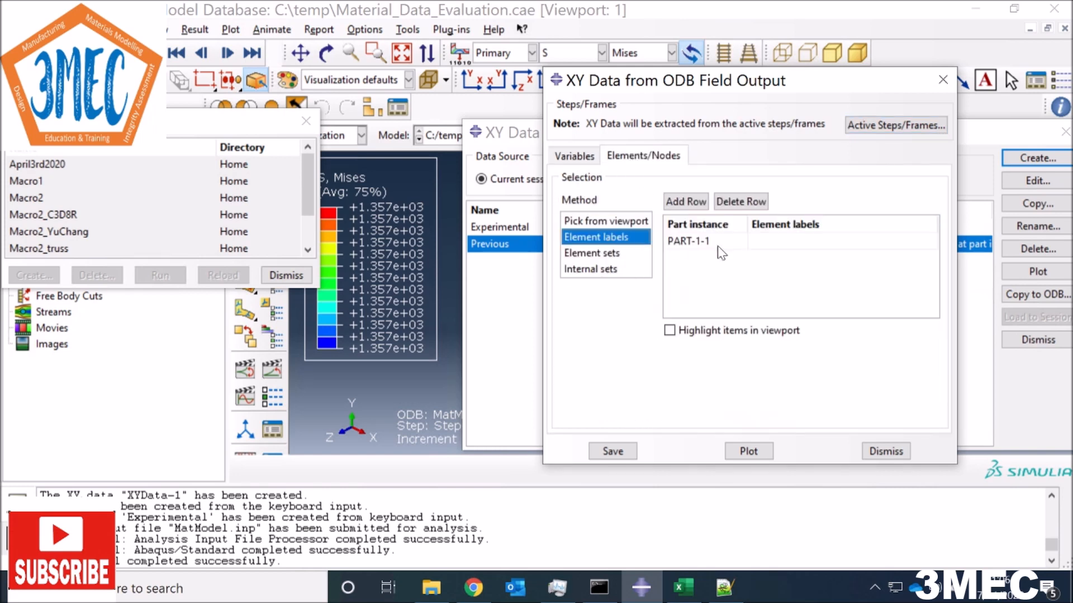
pyautogui.click(803, 240)
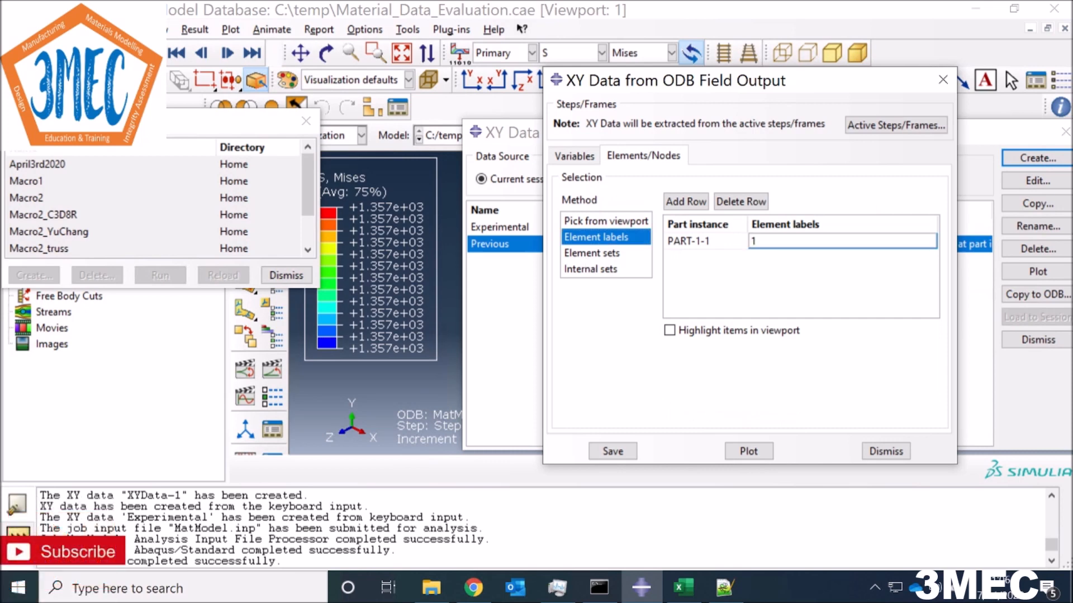
pyautogui.click(613, 451)
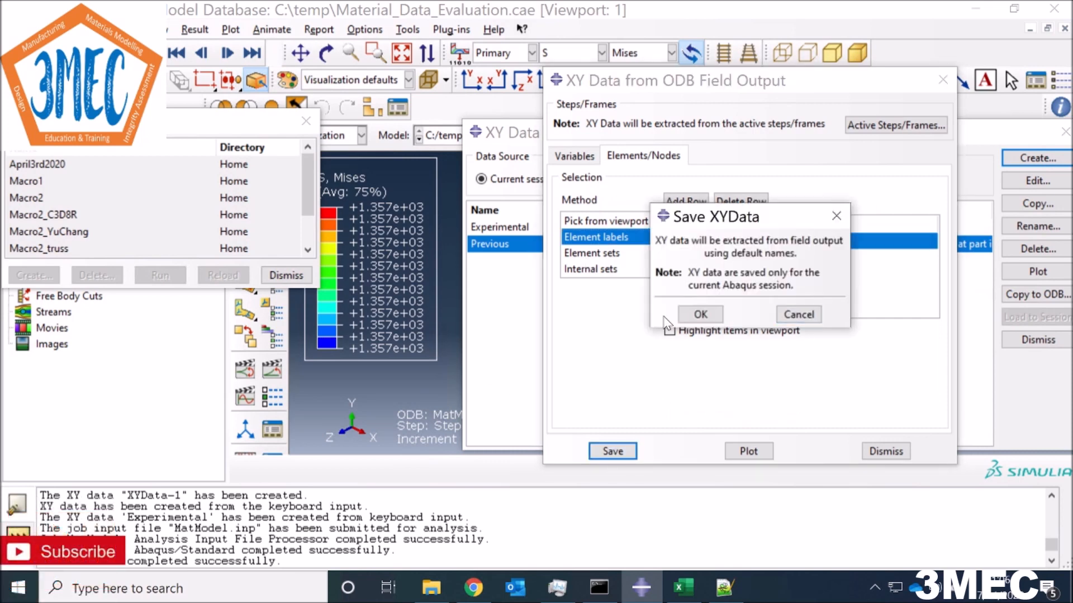
pyautogui.click(699, 315)
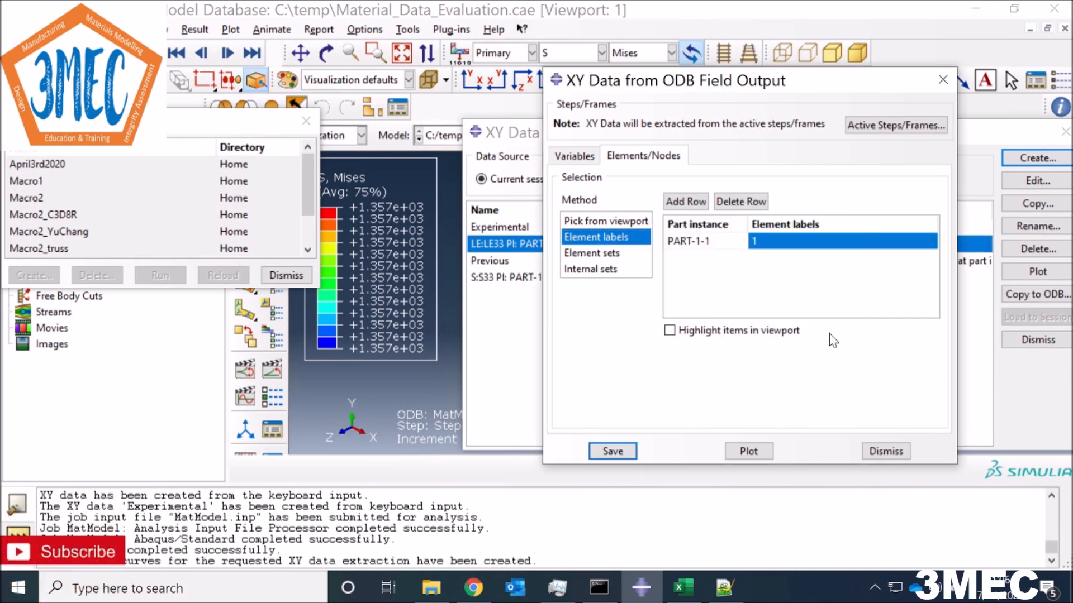
pyautogui.click(878, 454)
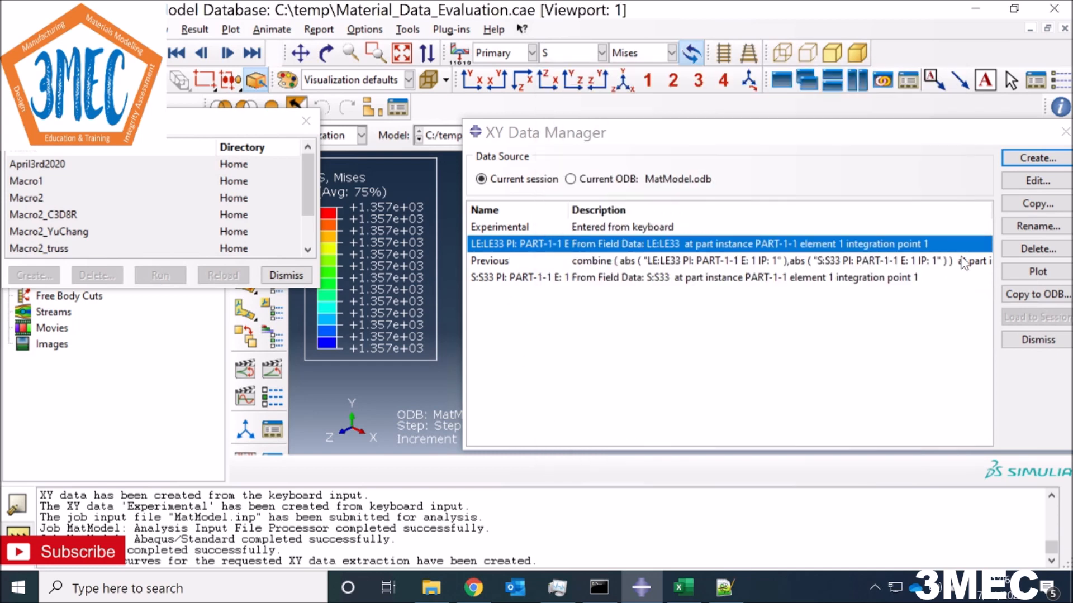
# Step: Build an Operate on XY Data expression that combines the absolute LE33 strain with the absolute S33 stress
pyautogui.click(1037, 158)
pyautogui.click(962, 210)
pyautogui.click(960, 298)
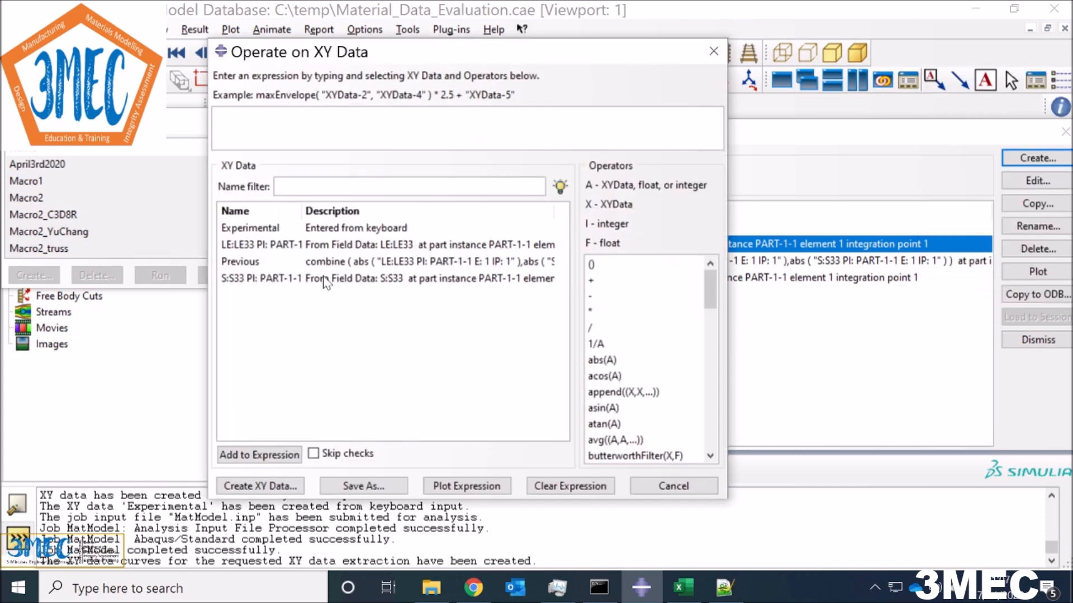
pyautogui.scroll(-1, 620, 410)
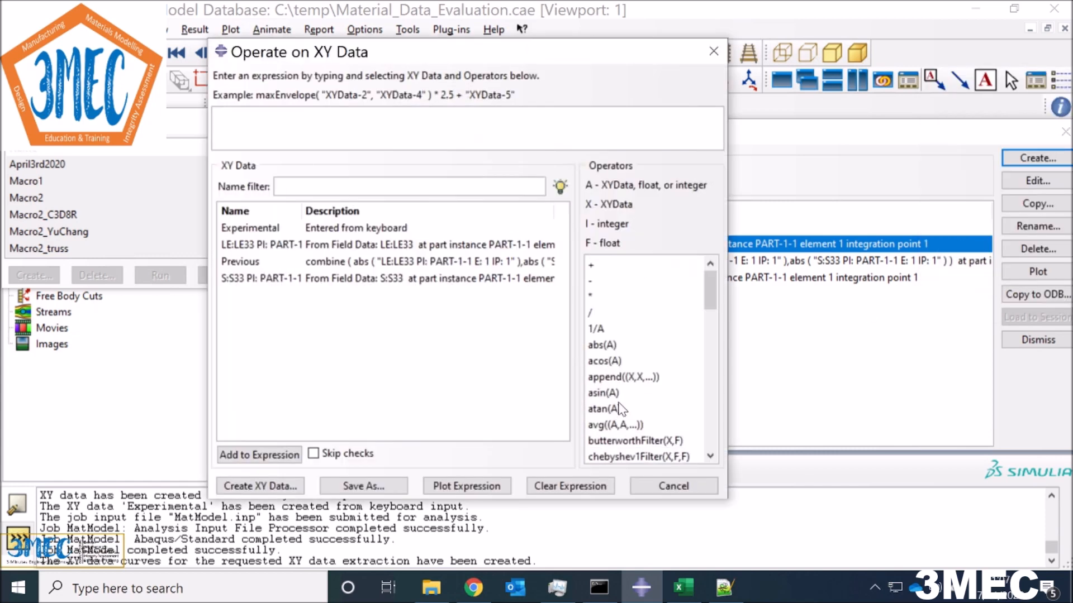
pyautogui.scroll(-5, 620, 411)
pyautogui.doubleClick(617, 407)
pyautogui.doubleClick(613, 265)
pyautogui.click(246, 246)
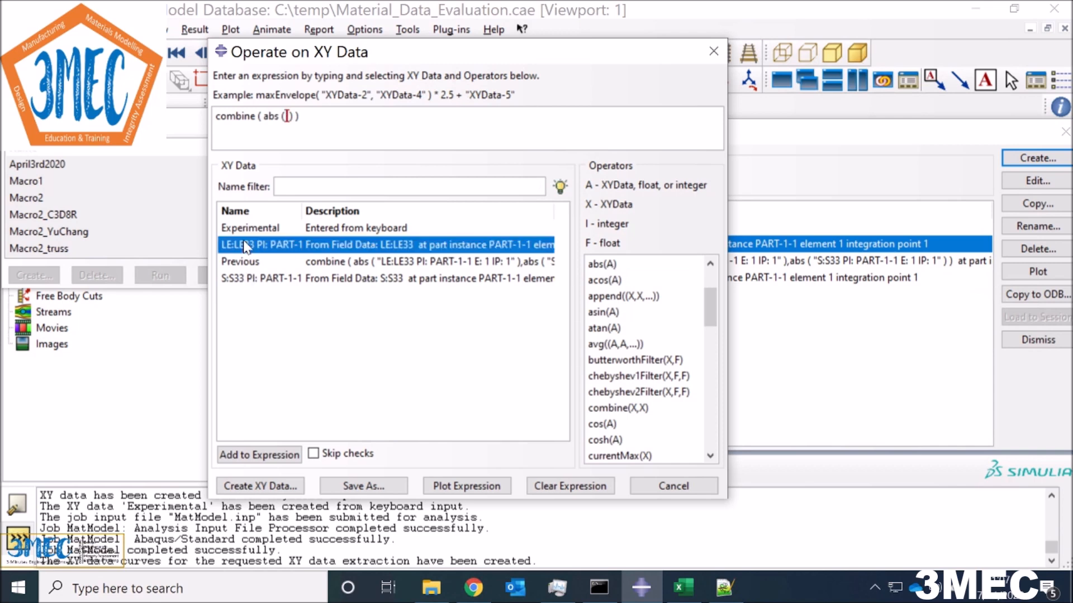
pyautogui.doubleClick(245, 246)
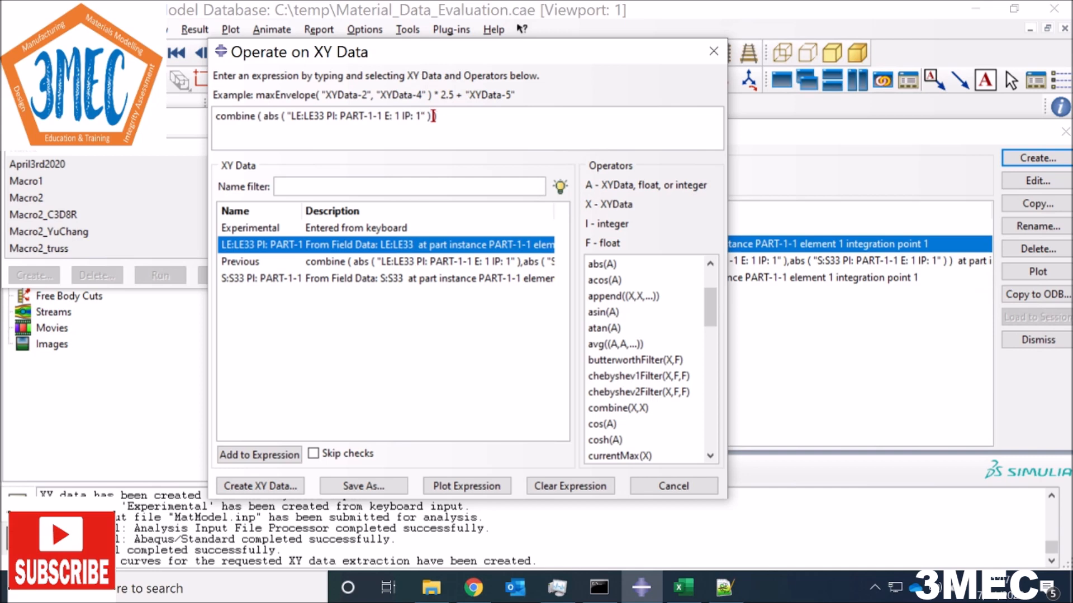
pyautogui.doubleClick(615, 266)
pyautogui.doubleClick(247, 280)
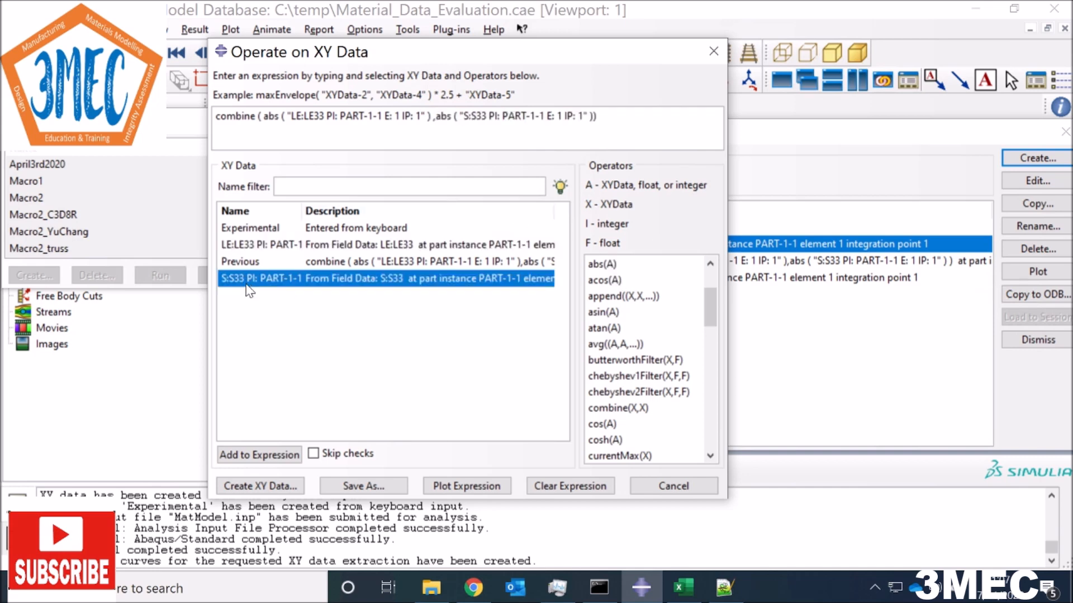
# Step: Save the combined stress-strain expression as XYData-1 and leave the XY operation
pyautogui.click(363, 486)
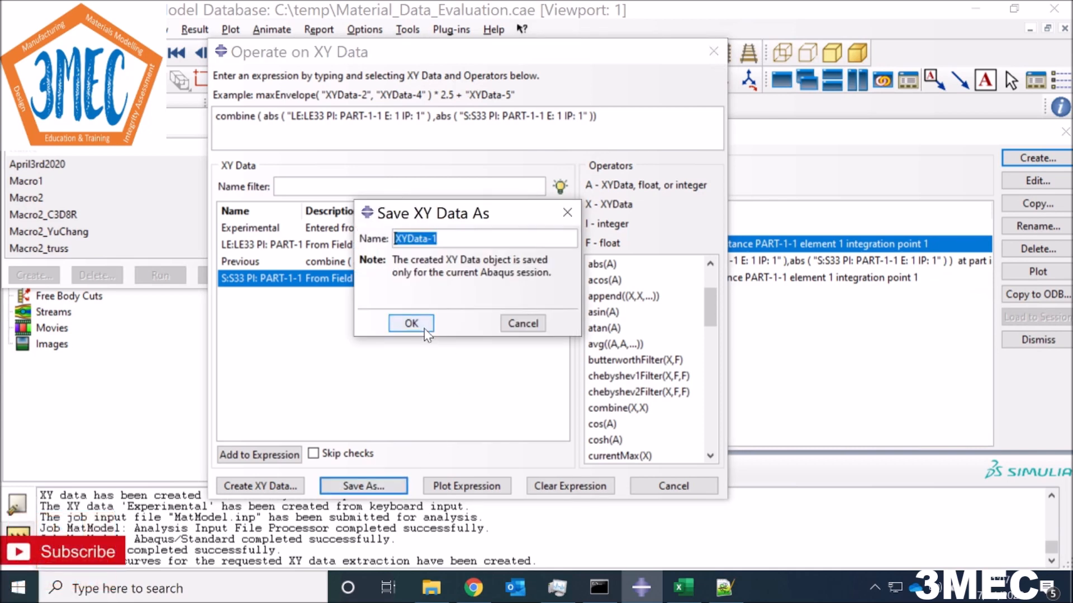
pyautogui.click(410, 323)
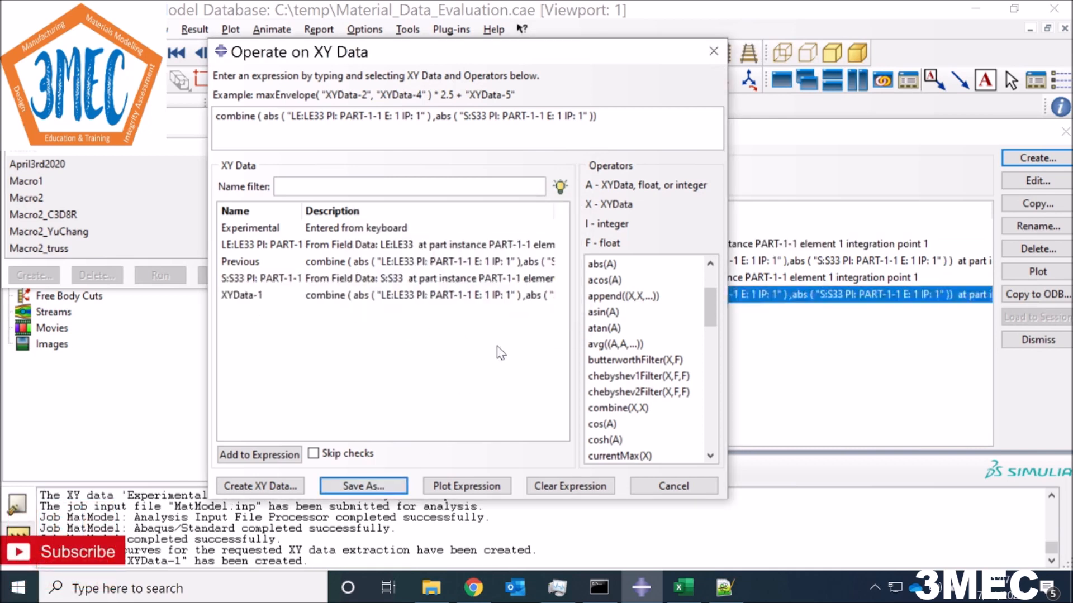
pyautogui.click(661, 491)
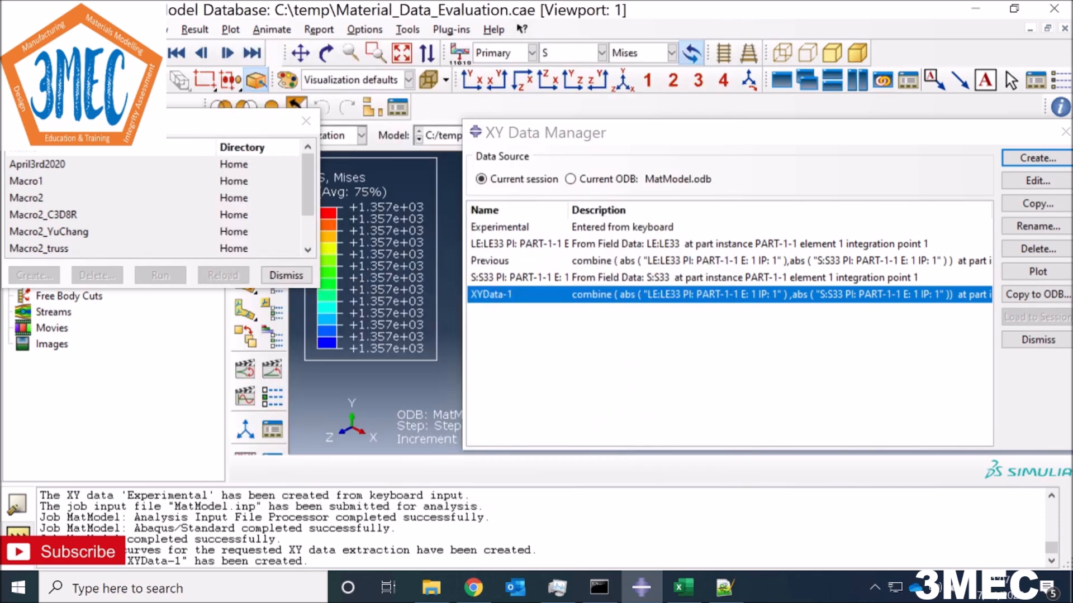
# Step: Plot the Experimental, Previous and XYData-1 curves together and stop recording the JCModel macro
pyautogui.keyDown('ctrl'); pyautogui.click(496, 260); pyautogui.keyUp('ctrl')
pyautogui.keyDown('ctrl'); pyautogui.click(497, 227); pyautogui.keyUp('ctrl')
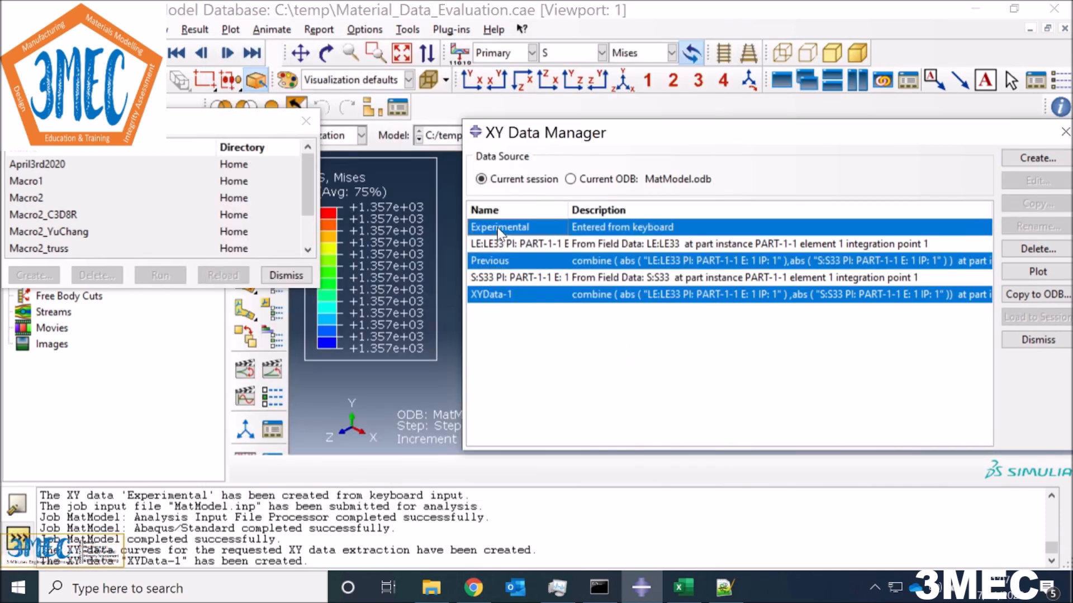
pyautogui.click(1037, 271)
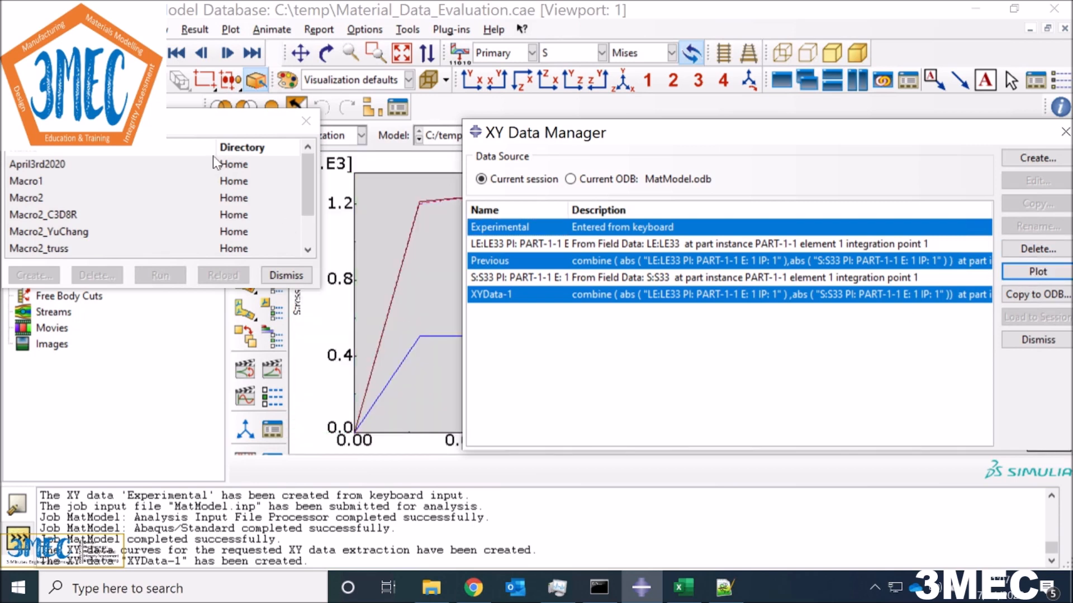
pyautogui.click(56, 45)
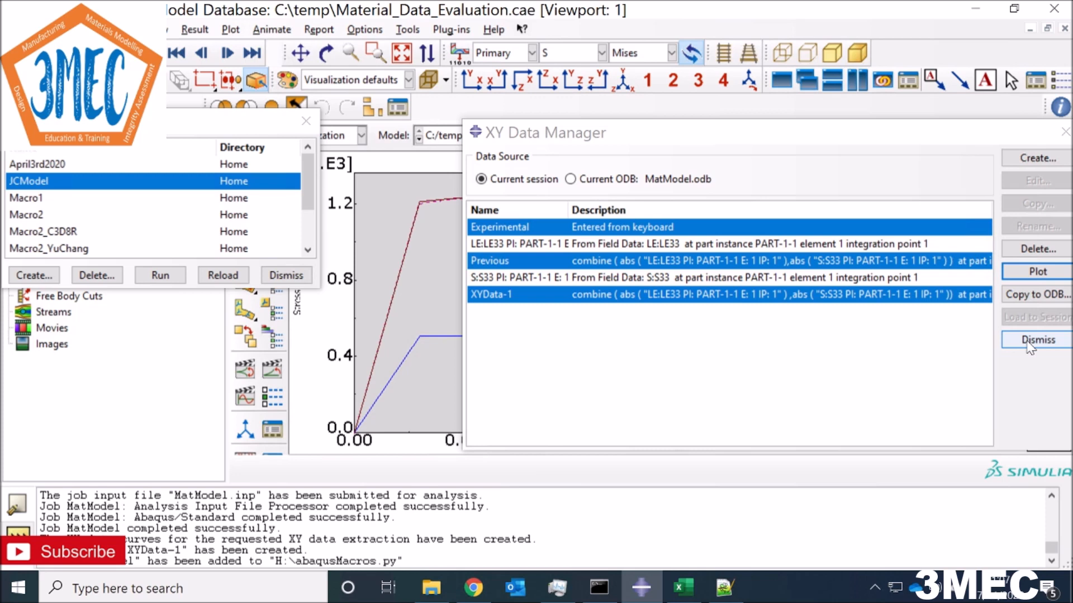
pyautogui.click(1065, 133)
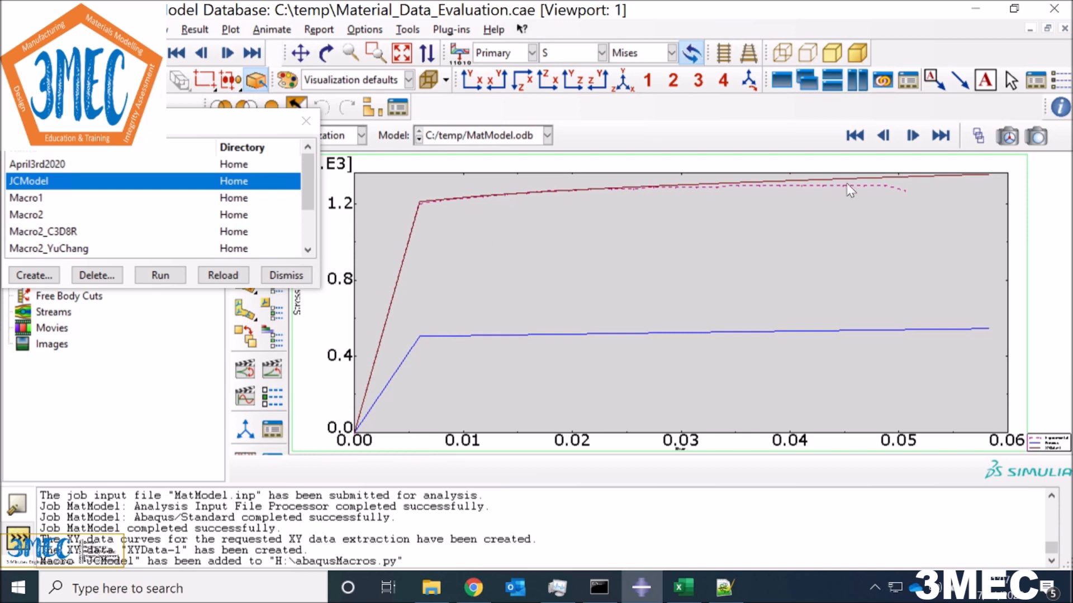
# Step: Set the Johnson-Cook plasticity parameter n of Material-3 to 0.55 in NonDefaultMATModel and leave the material manager
pyautogui.click(362, 135)
pyautogui.click(323, 170)
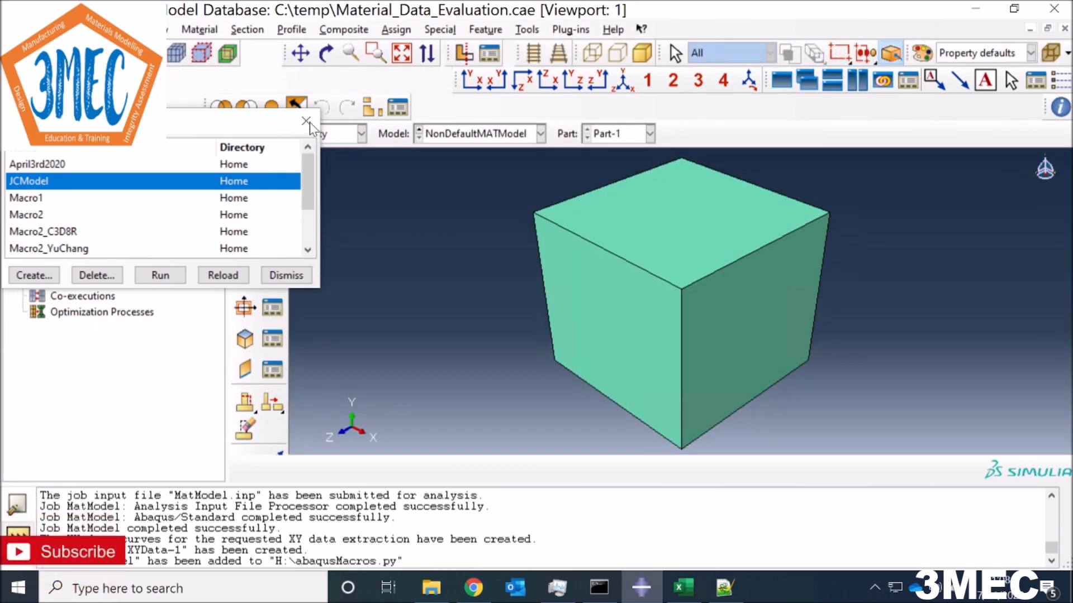
pyautogui.moveTo(282, 134); pyautogui.dragTo(293, 330)
pyautogui.click(272, 164)
pyautogui.click(395, 226)
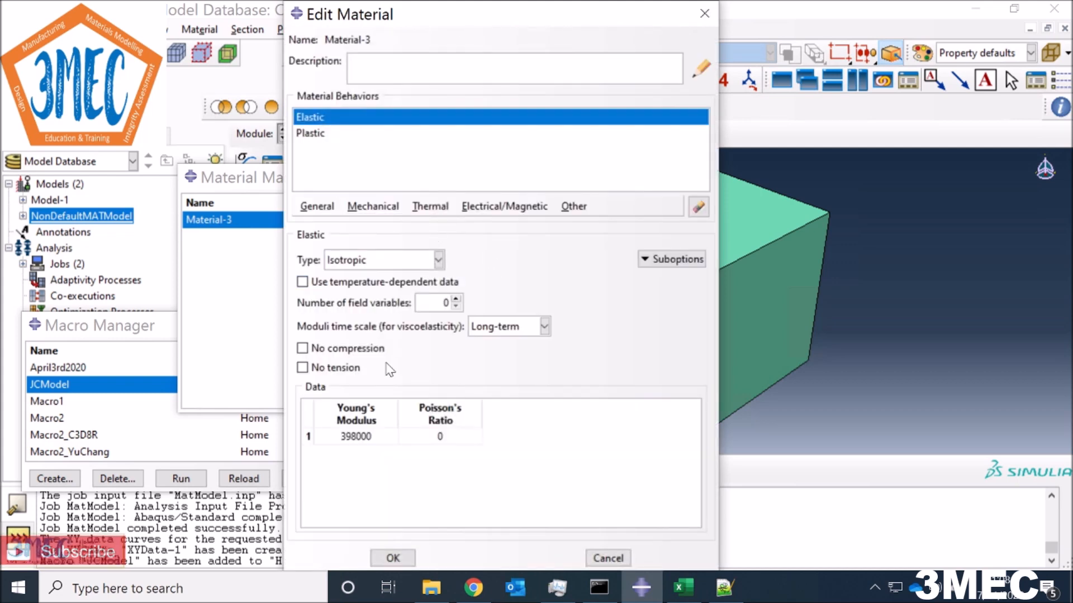
pyautogui.click(315, 139)
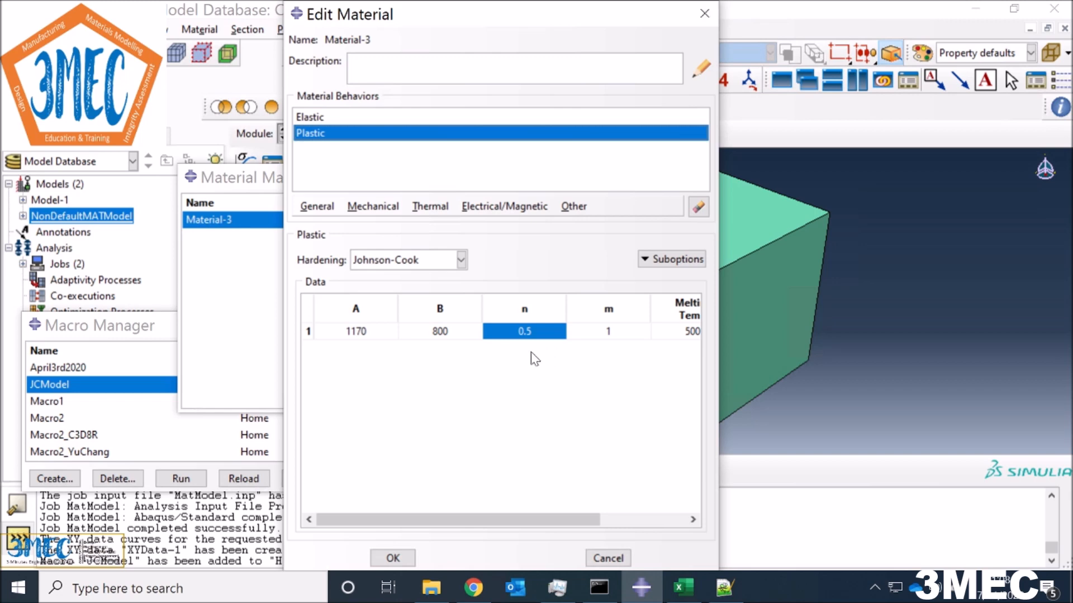
pyautogui.doubleClick(497, 331)
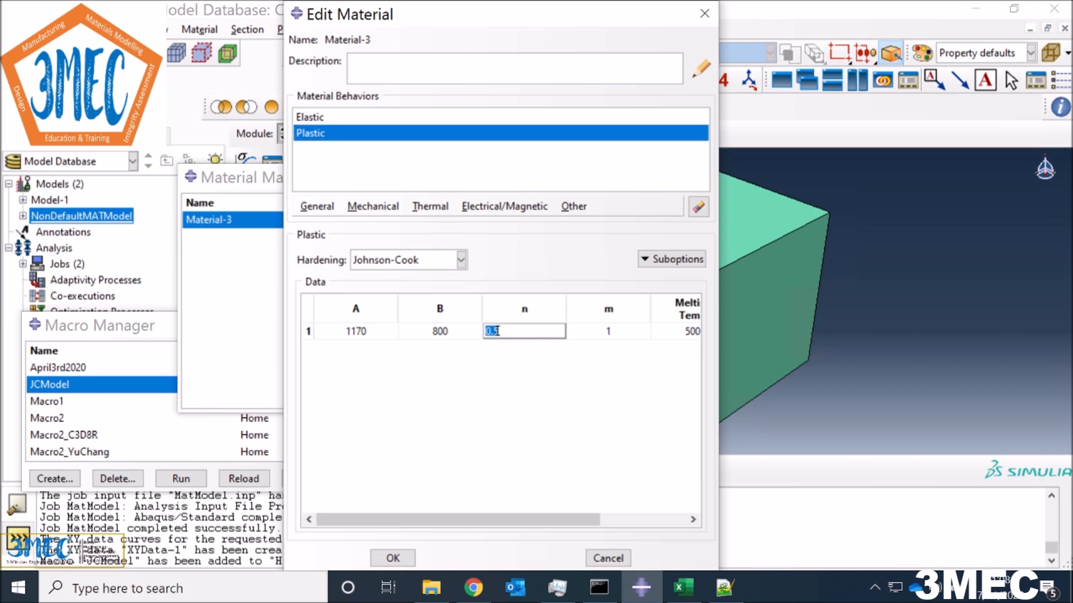
pyautogui.write('5')
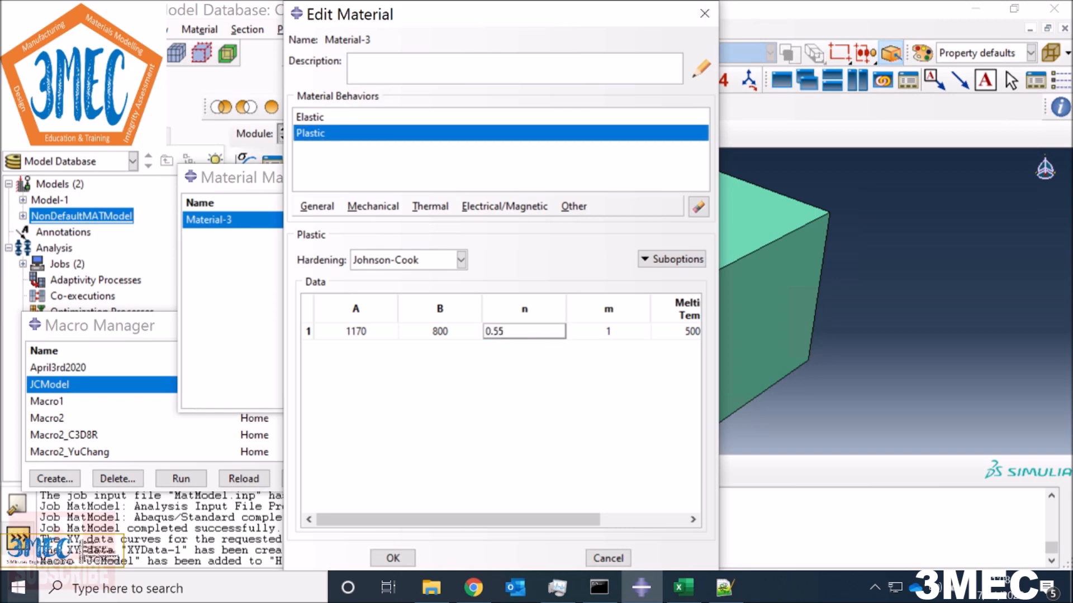
pyautogui.click(392, 558)
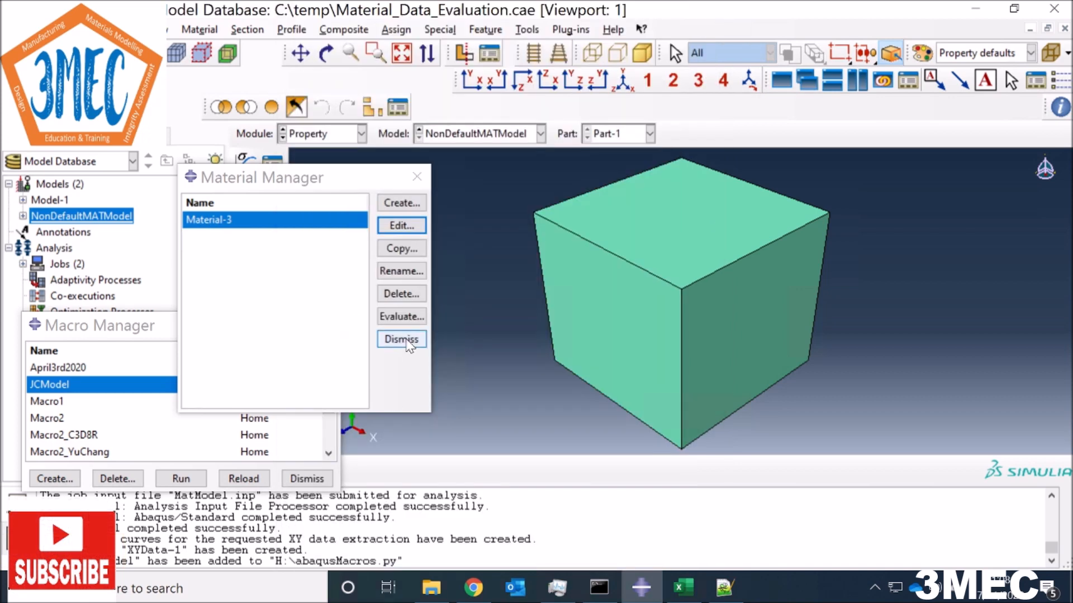
pyautogui.click(402, 339)
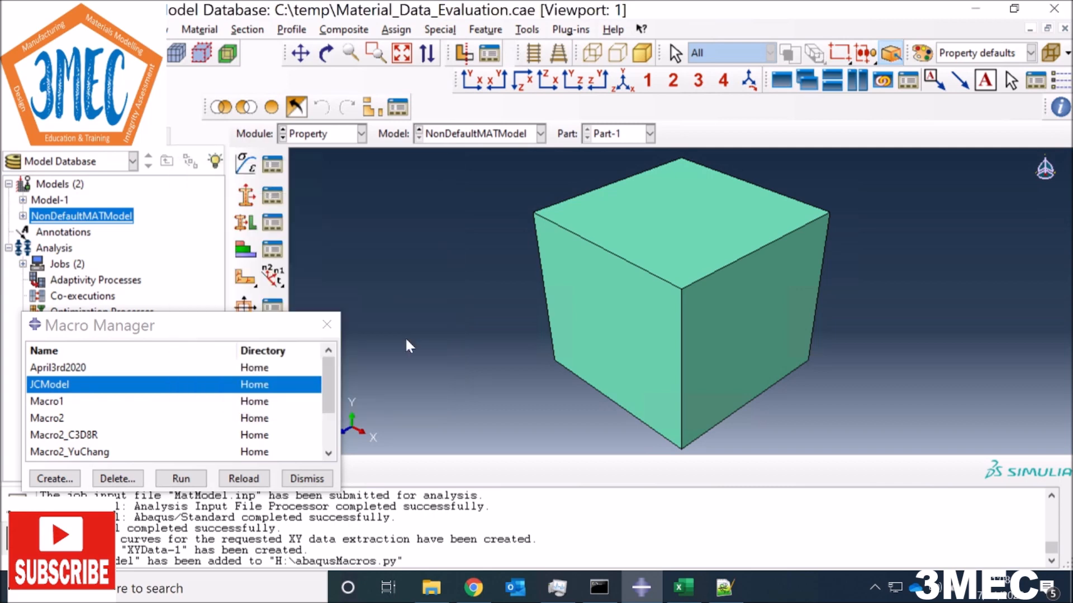
# Step: Resubmit the MatModel job, overwriting its existing job files, and open its results once the analysis is complete
pyautogui.click(340, 137)
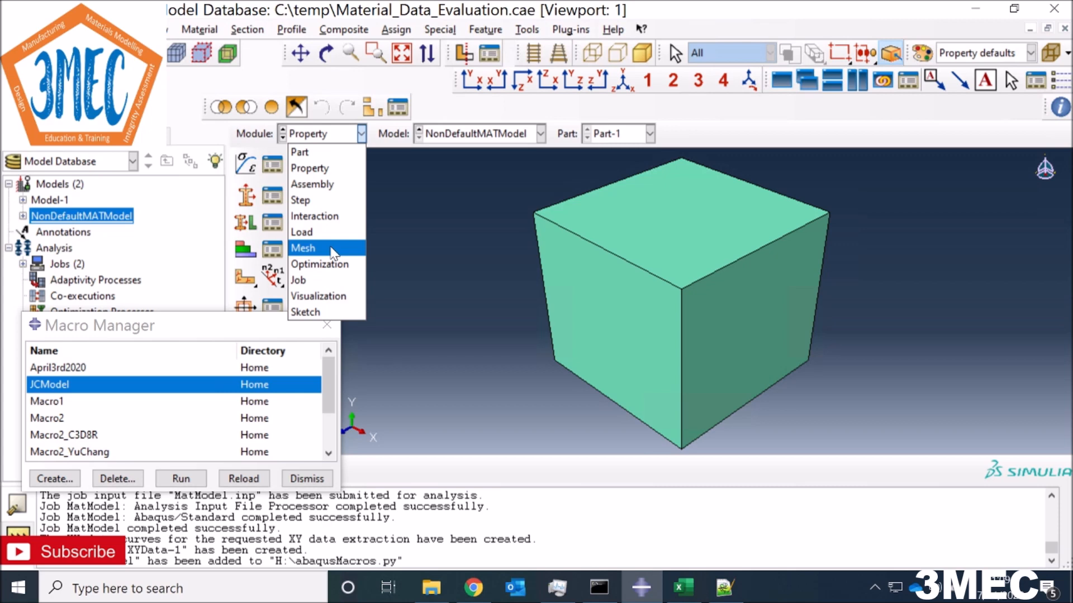
pyautogui.click(324, 281)
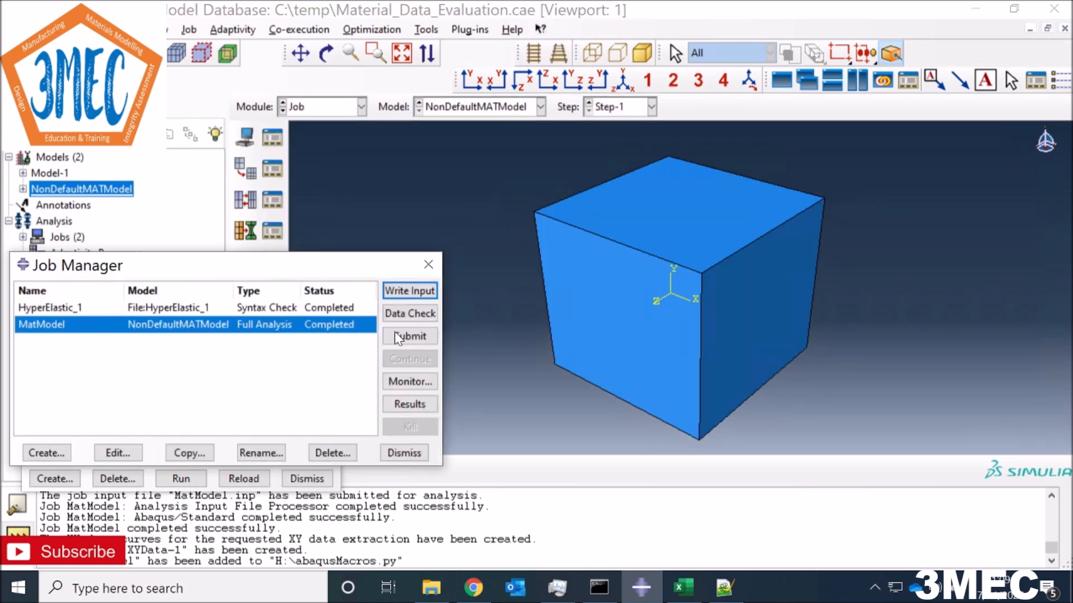
pyautogui.click(409, 333)
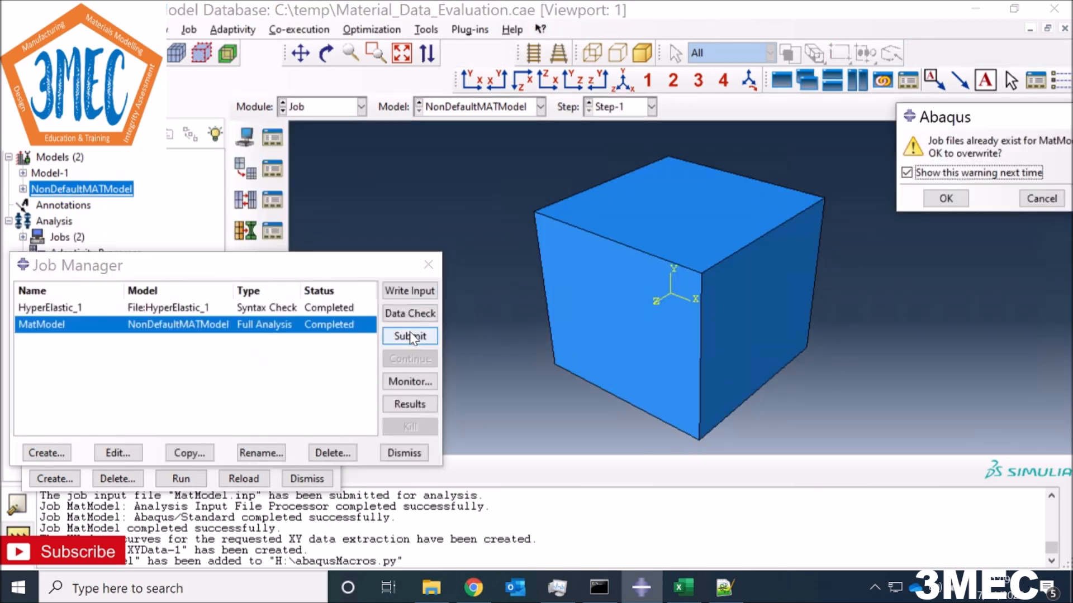
pyautogui.click(948, 199)
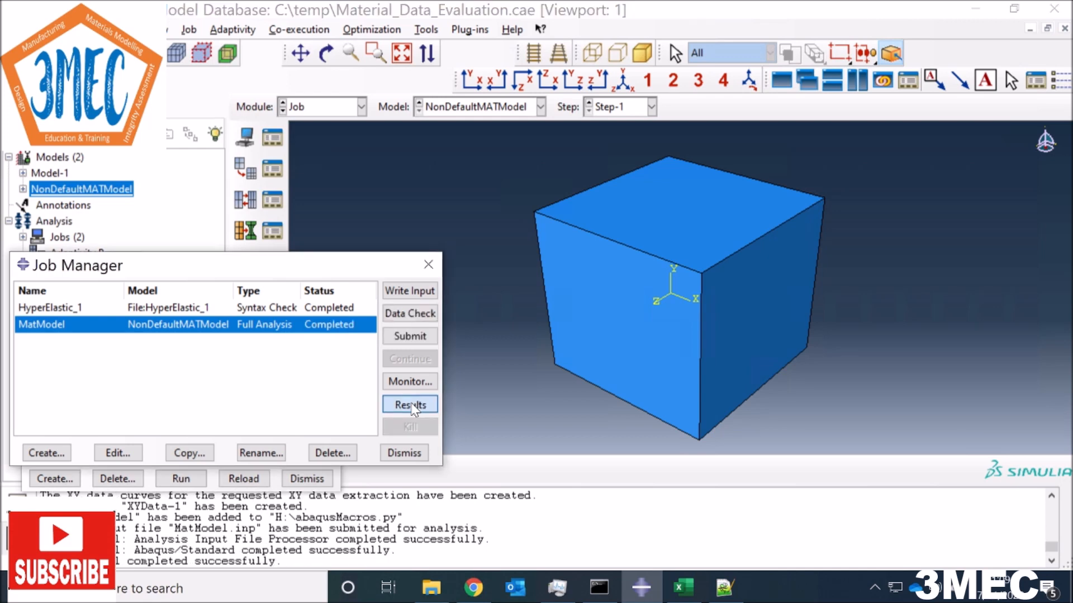
pyautogui.click(412, 406)
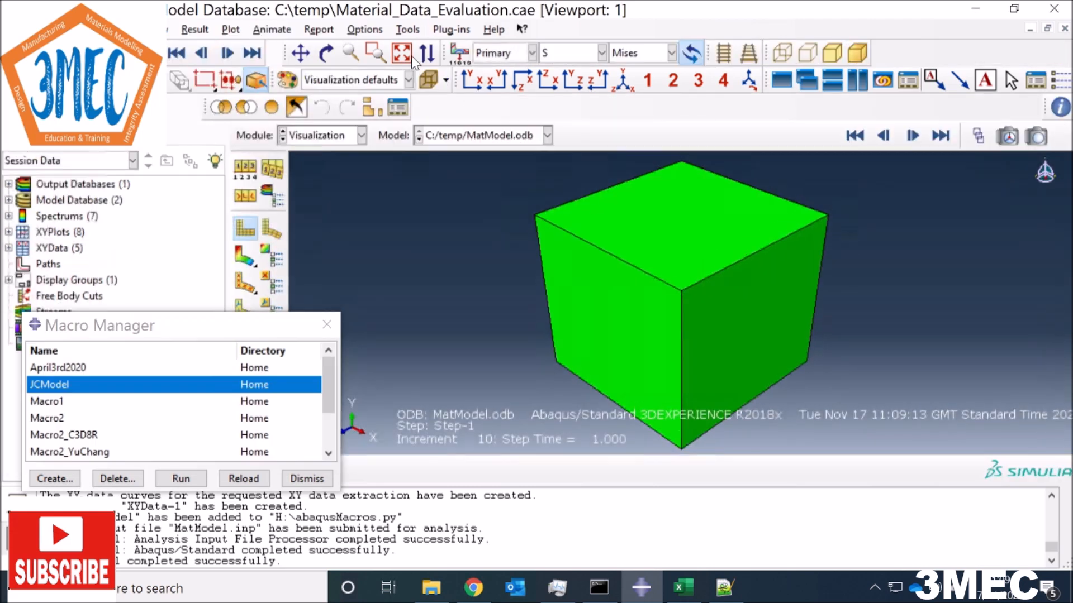
# Step: Delete the Previous curve from the session's XY data
pyautogui.click(408, 29)
pyautogui.moveTo(433, 111)
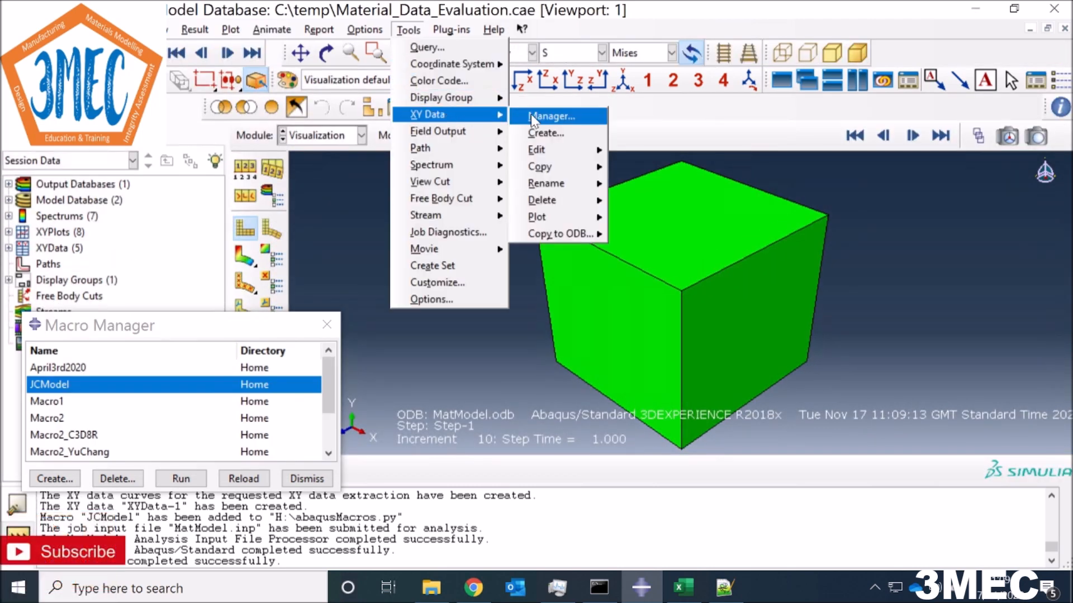
pyautogui.click(539, 113)
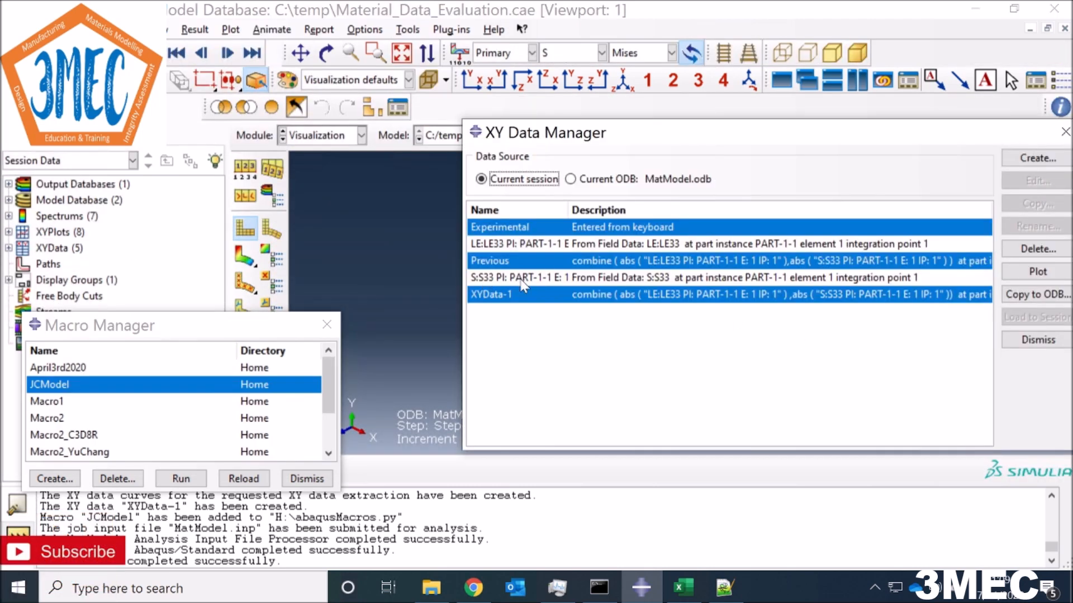
pyautogui.click(500, 261)
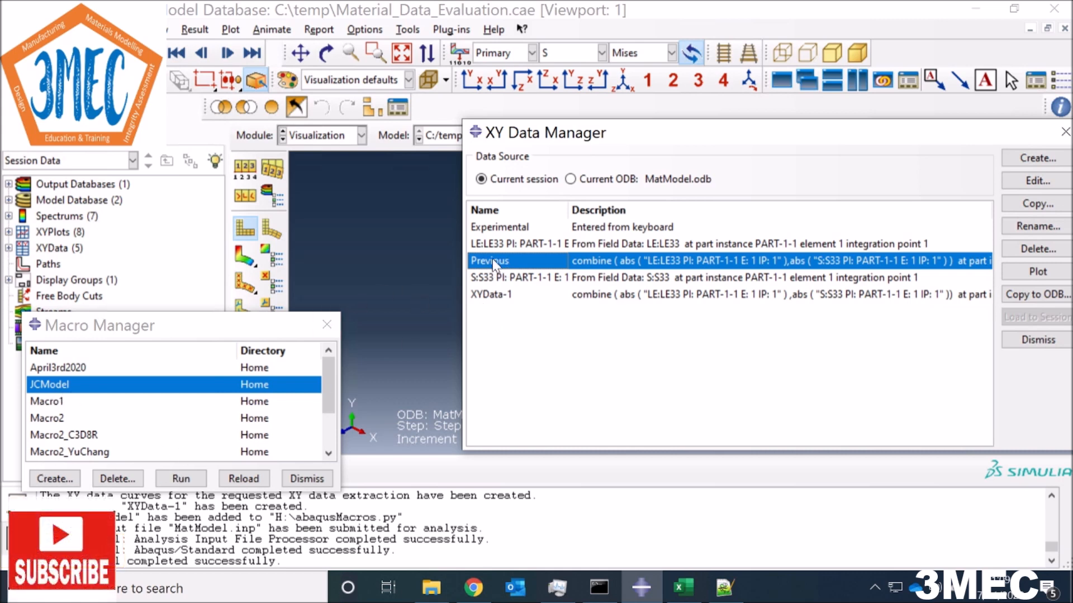
pyautogui.click(1033, 249)
pyautogui.click(498, 314)
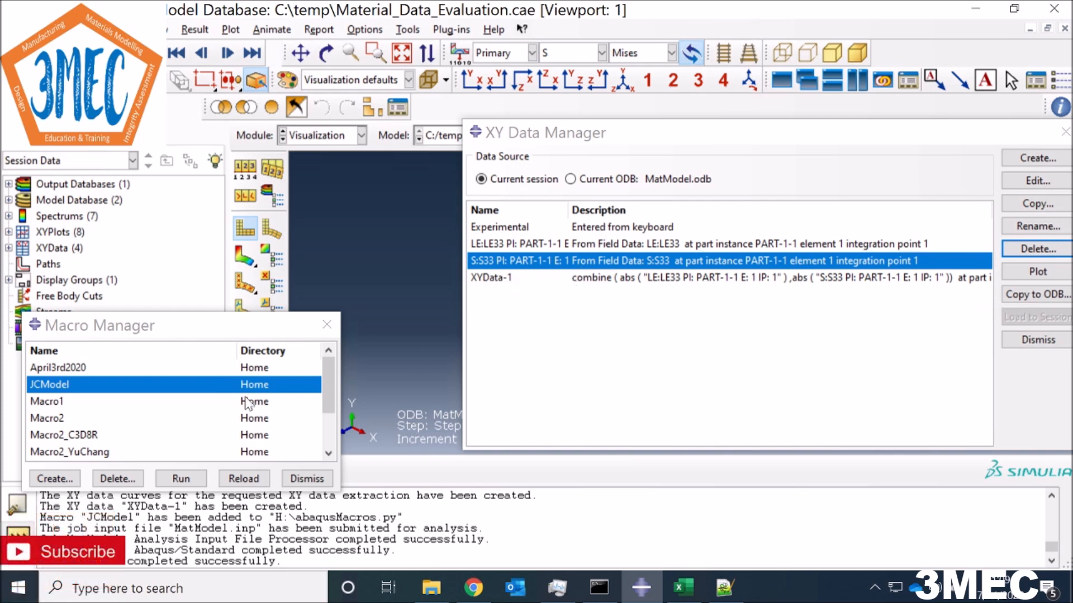
# Step: Run the JCModel macro to regenerate the comparison plot and close the XY data manager
pyautogui.click(175, 480)
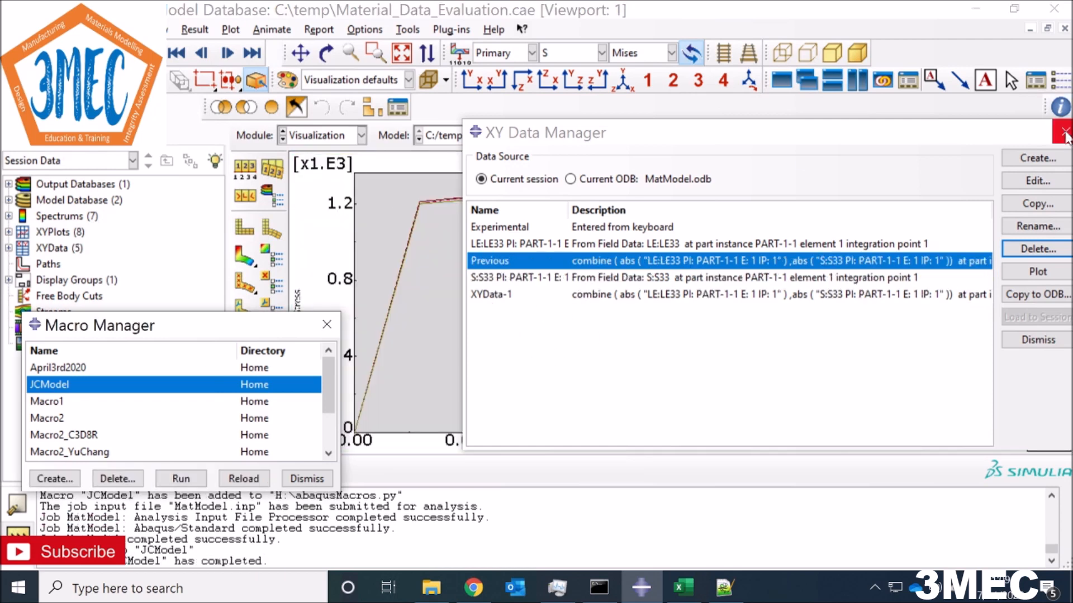
pyautogui.click(1065, 133)
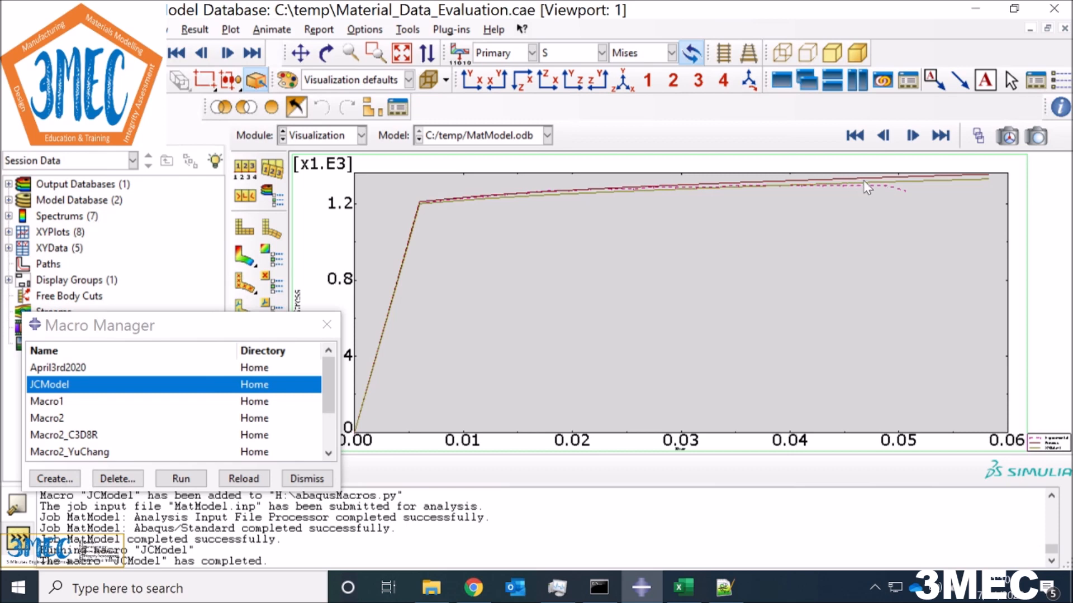
# Step: Enlarge the chart legend's text to 36 points in the Verdana font and close the legend options
pyautogui.doubleClick(1062, 445)
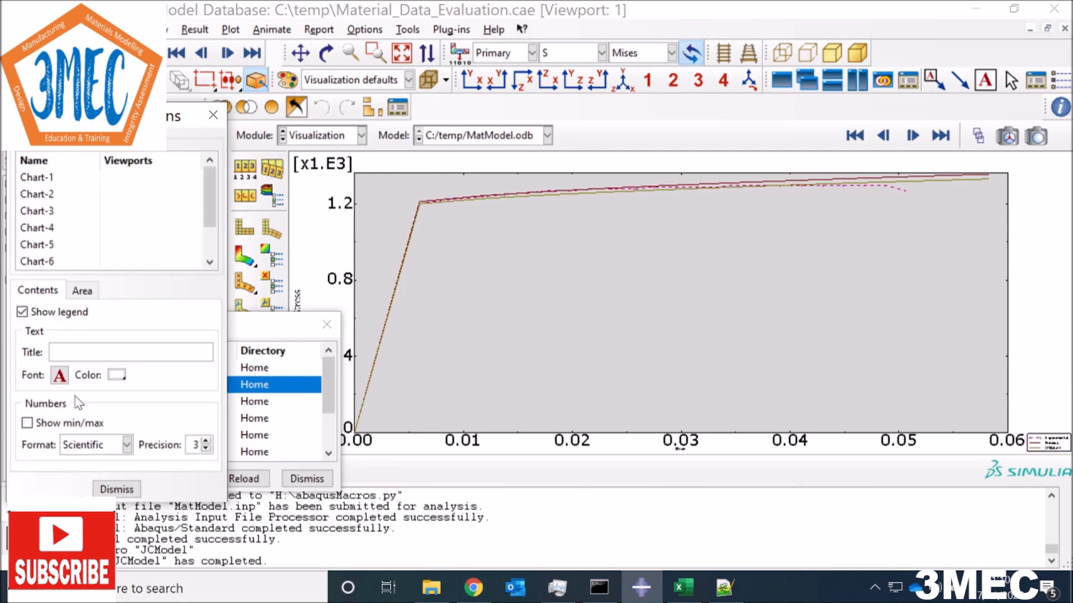
pyautogui.click(59, 375)
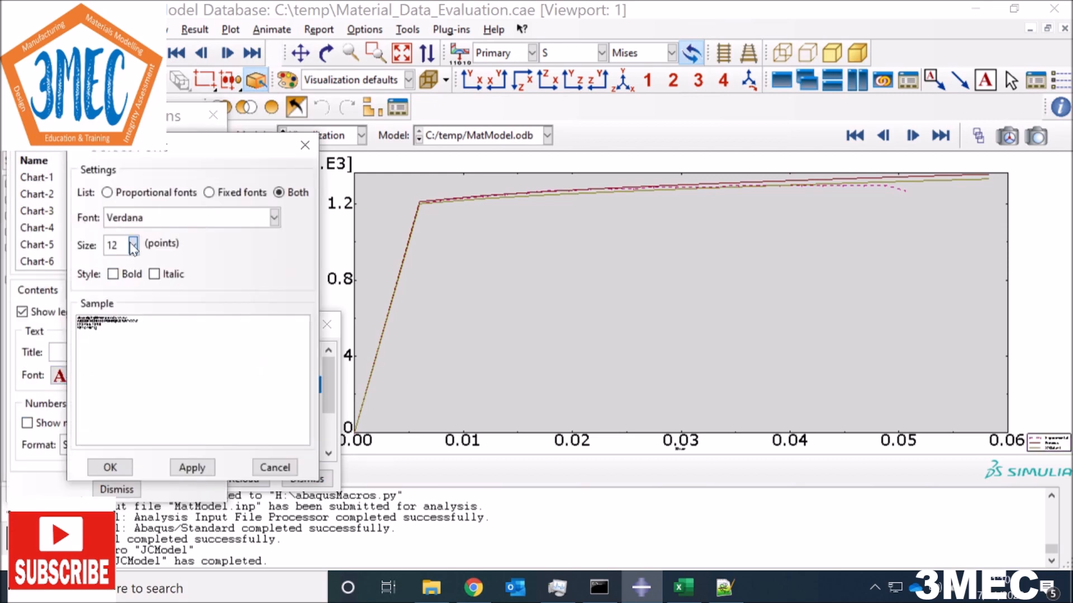
pyautogui.click(132, 245)
pyautogui.click(114, 360)
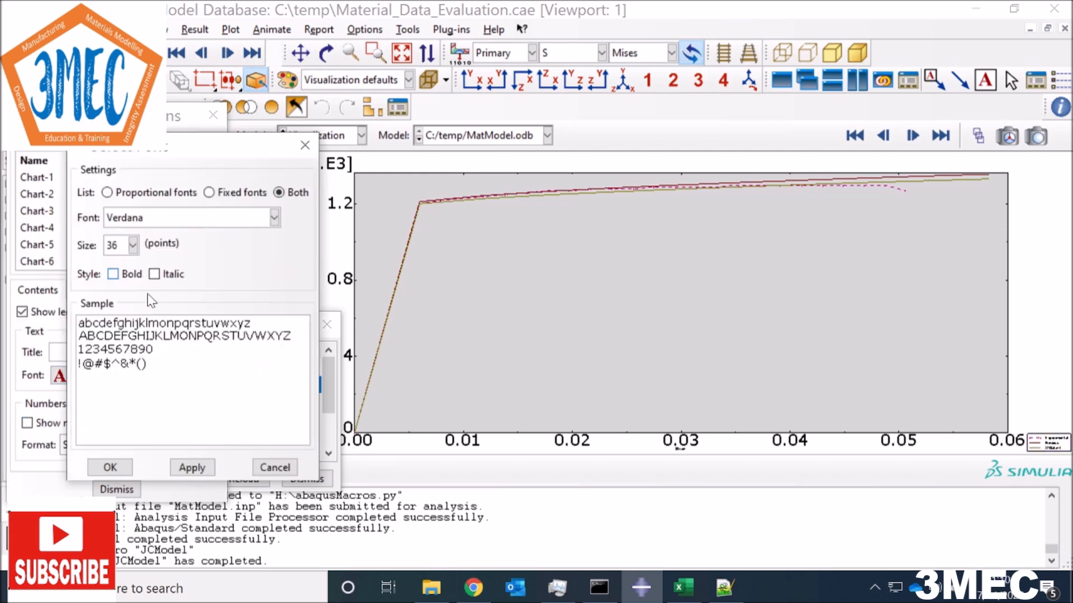
pyautogui.click(111, 467)
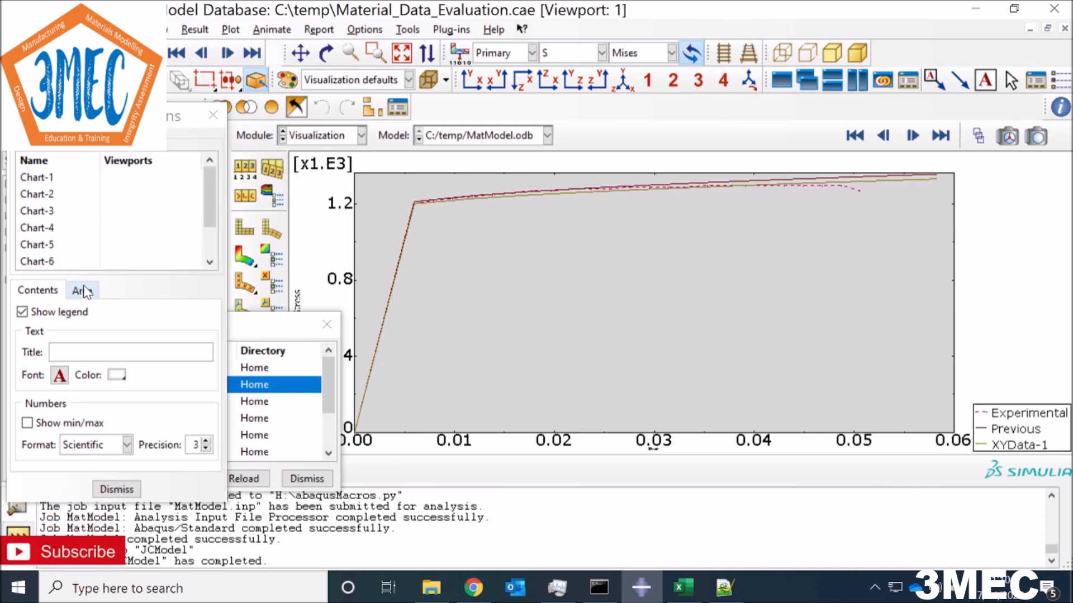
pyautogui.click(116, 490)
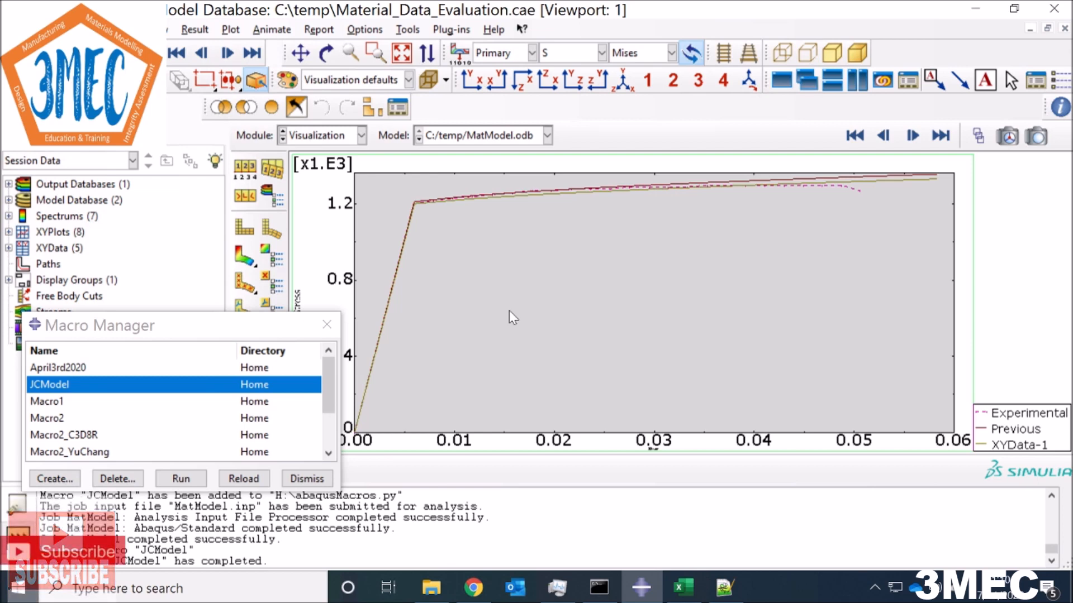
pyautogui.click(328, 136)
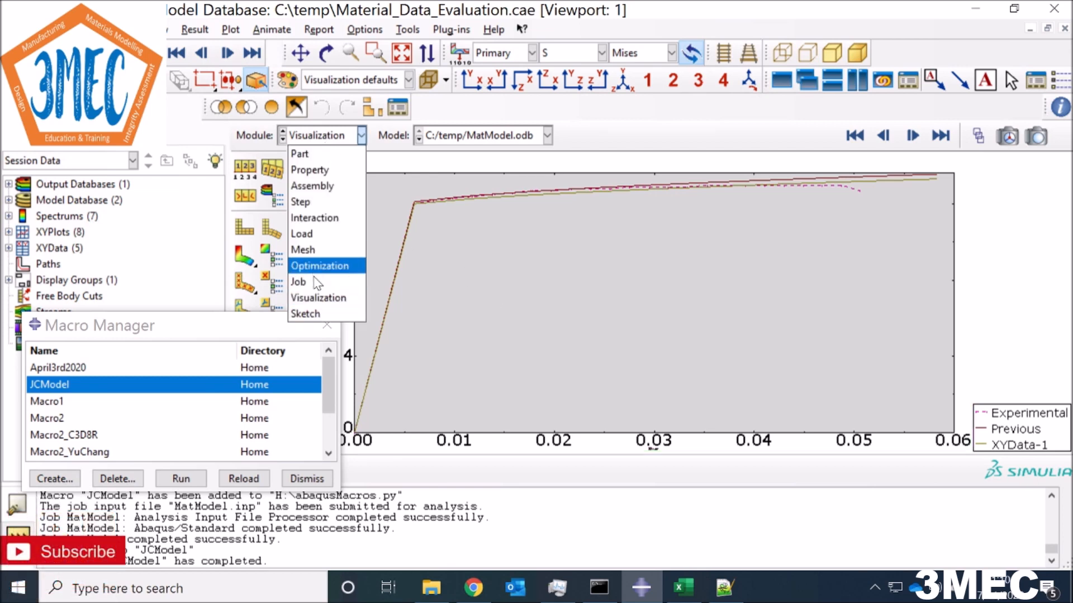
pyautogui.click(310, 298)
pyautogui.click(246, 256)
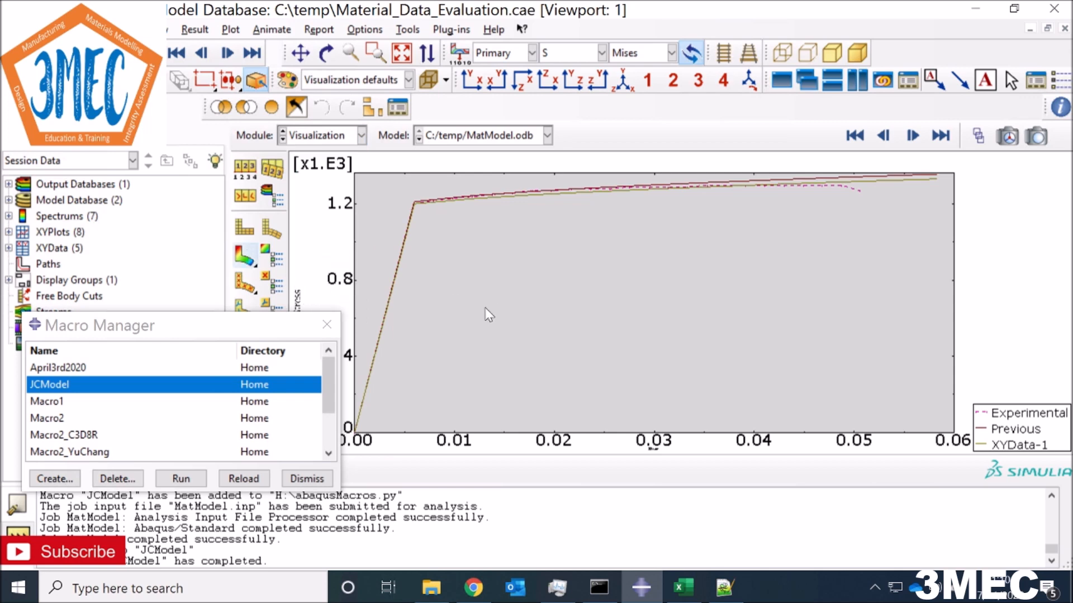